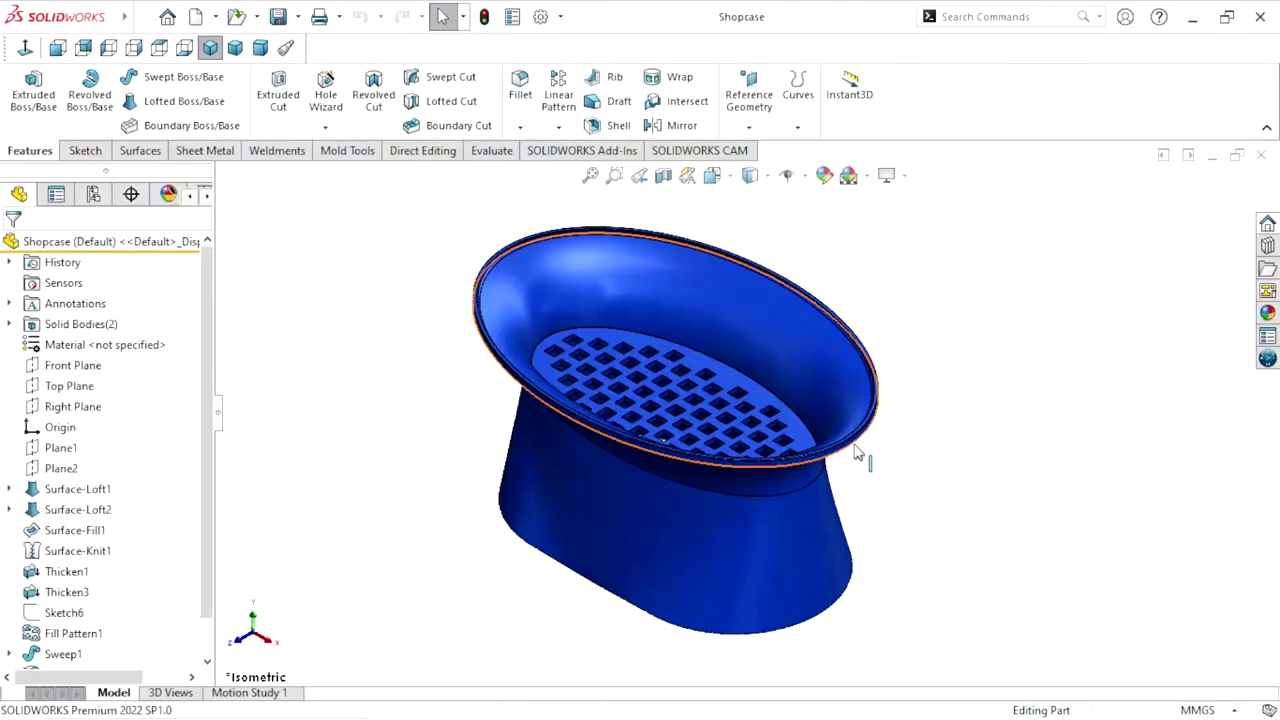
Step: Orbit the finished Shopcase part to view its flared tube from the side
mouse_move(853, 444)
middle_mouse_down()
mouse_move(802, 474)
mouse_move(823, 606)
mouse_move(837, 463)
mouse_move(825, 410)
mouse_move(889, 460)
mouse_move(1046, 286)
mouse_move(1111, 359)
mouse_move(1071, 420)
mouse_move(946, 531)
mouse_move(846, 497)
mouse_move(843, 348)
mouse_move(863, 354)
mouse_move(849, 431)
mouse_move(877, 343)
mouse_move(886, 478)
mouse_move(877, 323)
mouse_move(757, 486)
middle_mouse_up()
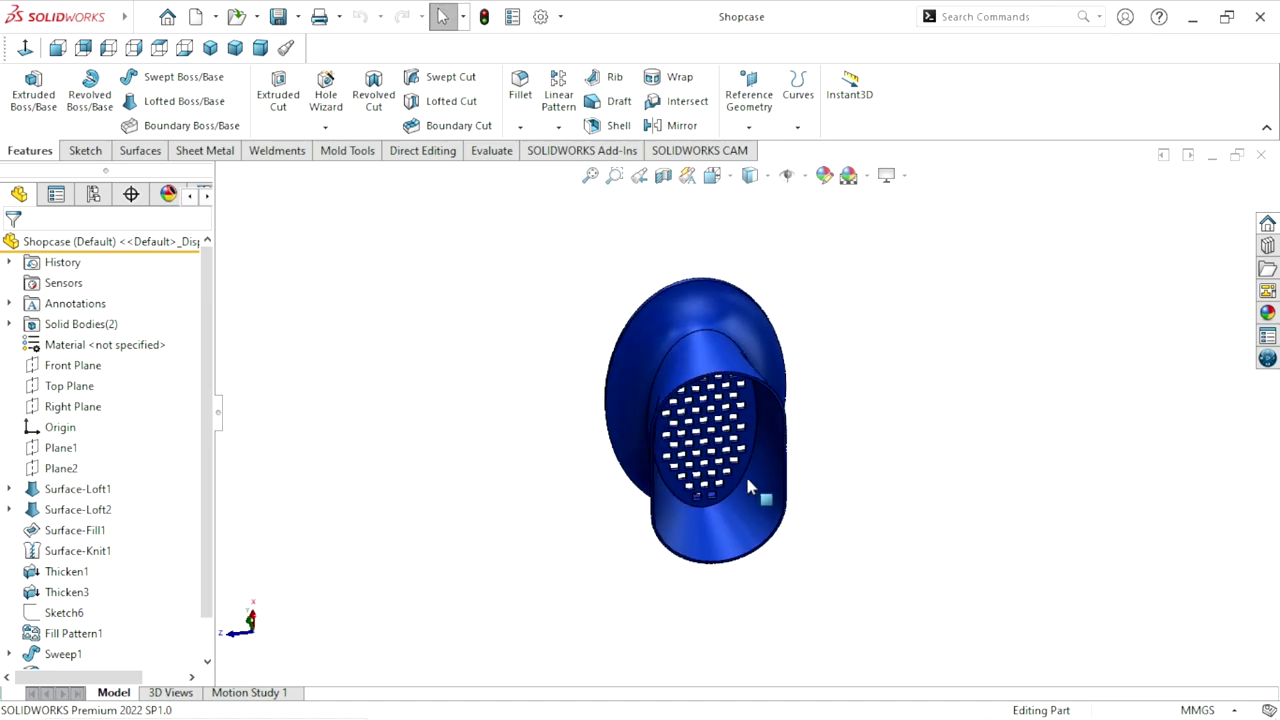
Step: Orbit the Shopcase model, return it to isometric view and zoom in on the drain-hole grid
scroll(745, 470, "down", 2)
scroll(760, 437, "up", 1)
mouse_move(760, 437)
middle_mouse_down()
mouse_move(820, 466)
mouse_move(640, 597)
mouse_move(539, 545)
mouse_move(560, 391)
mouse_move(800, 511)
mouse_move(786, 560)
mouse_move(651, 206)
mouse_move(614, 323)
mouse_move(624, 390)
middle_mouse_up()
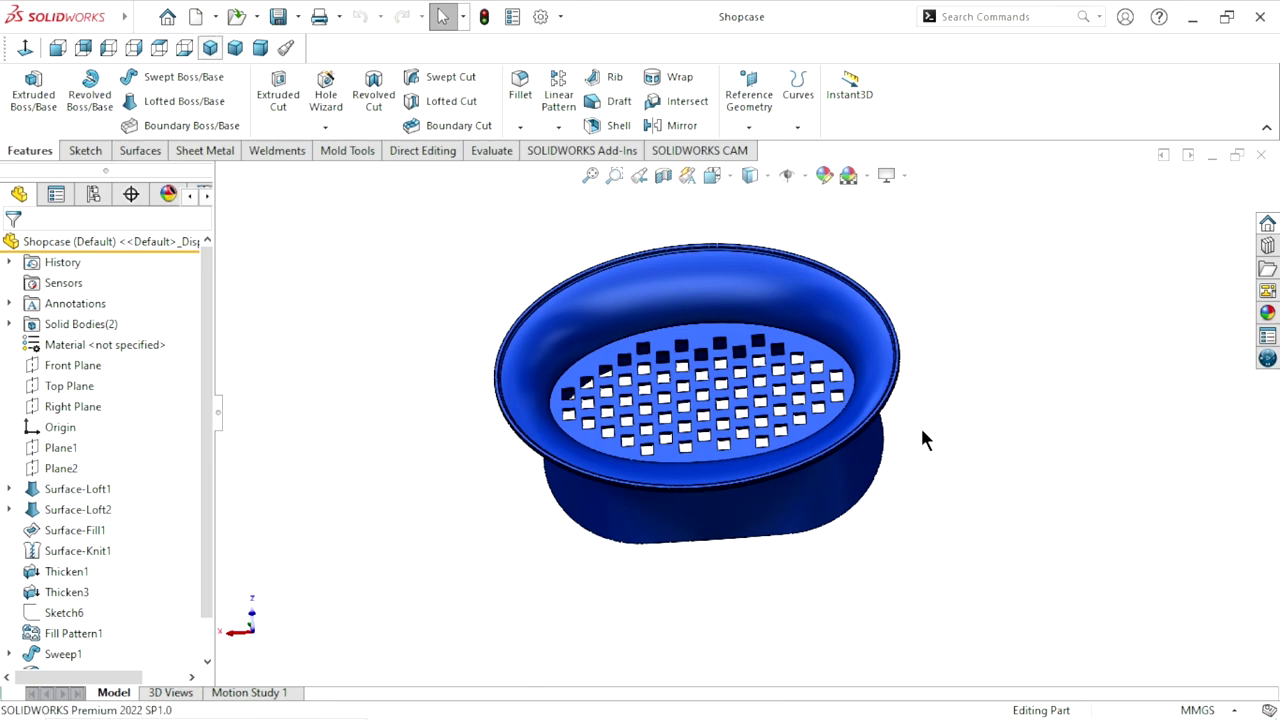
key("ctrl+7")
scroll(845, 422, "down", 1)
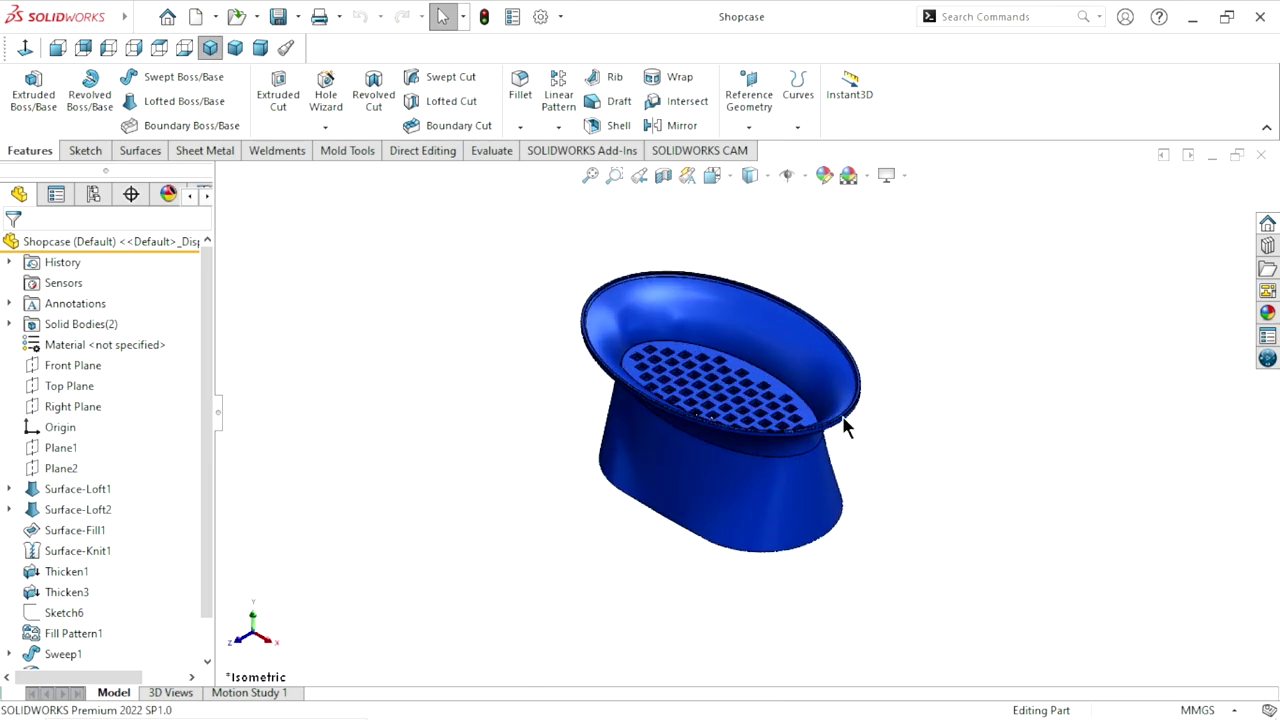
scroll(926, 409, "down", 1)
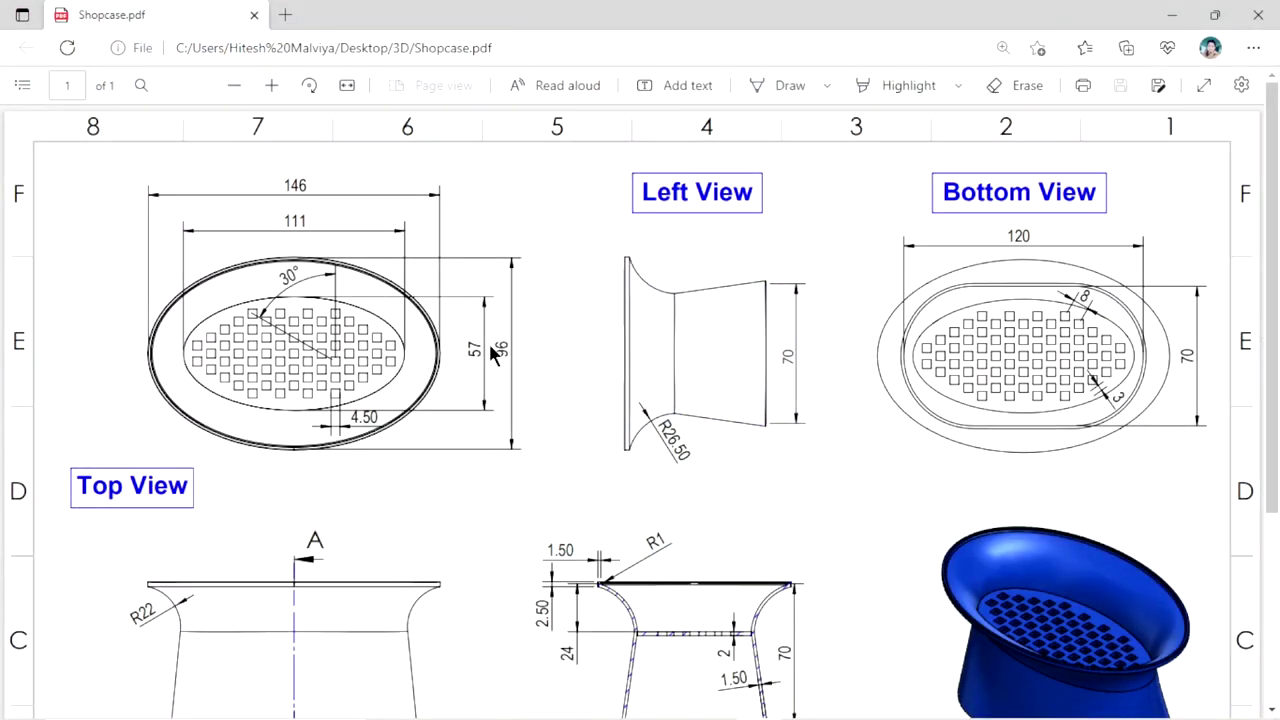
Step: Scroll through Shopcase.pdf's top, left, bottom and section views, their dimensions and the notes
scroll(355, 443, "down", 1)
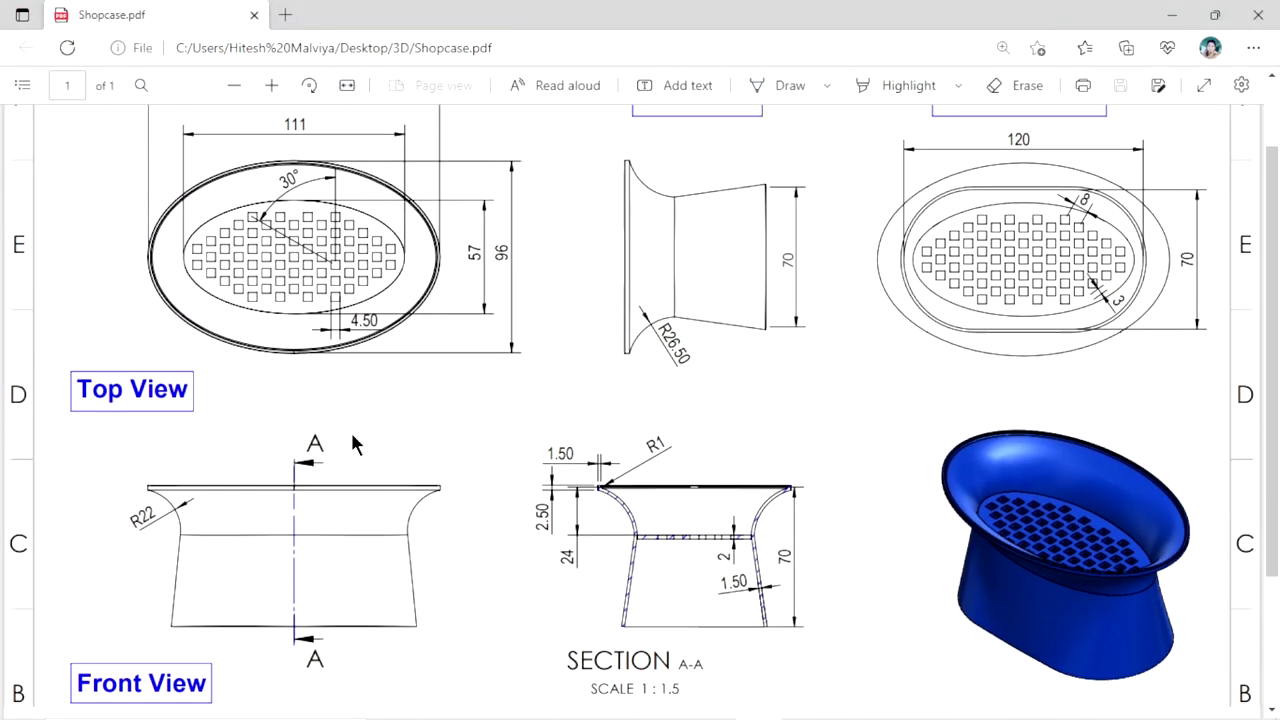
scroll(355, 443, "up", 1)
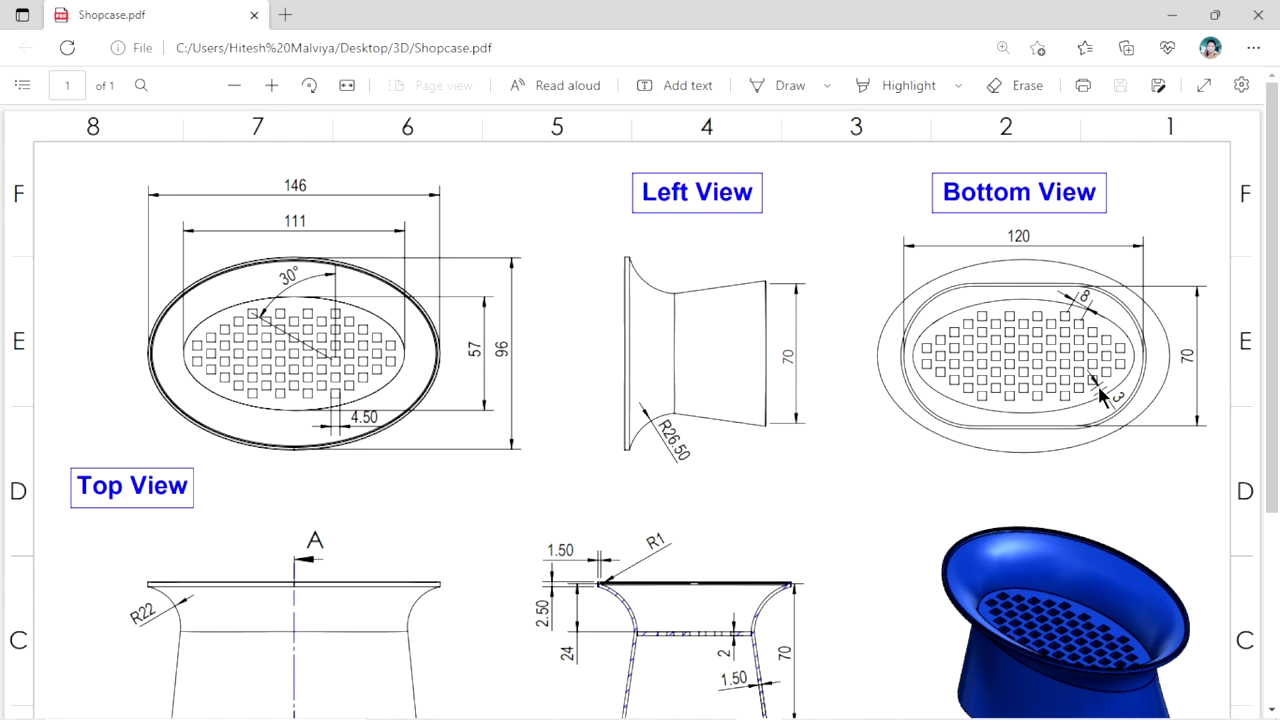
scroll(779, 437, "down", 1)
scroll(779, 437, "up", 1)
scroll(412, 433, "down", 2)
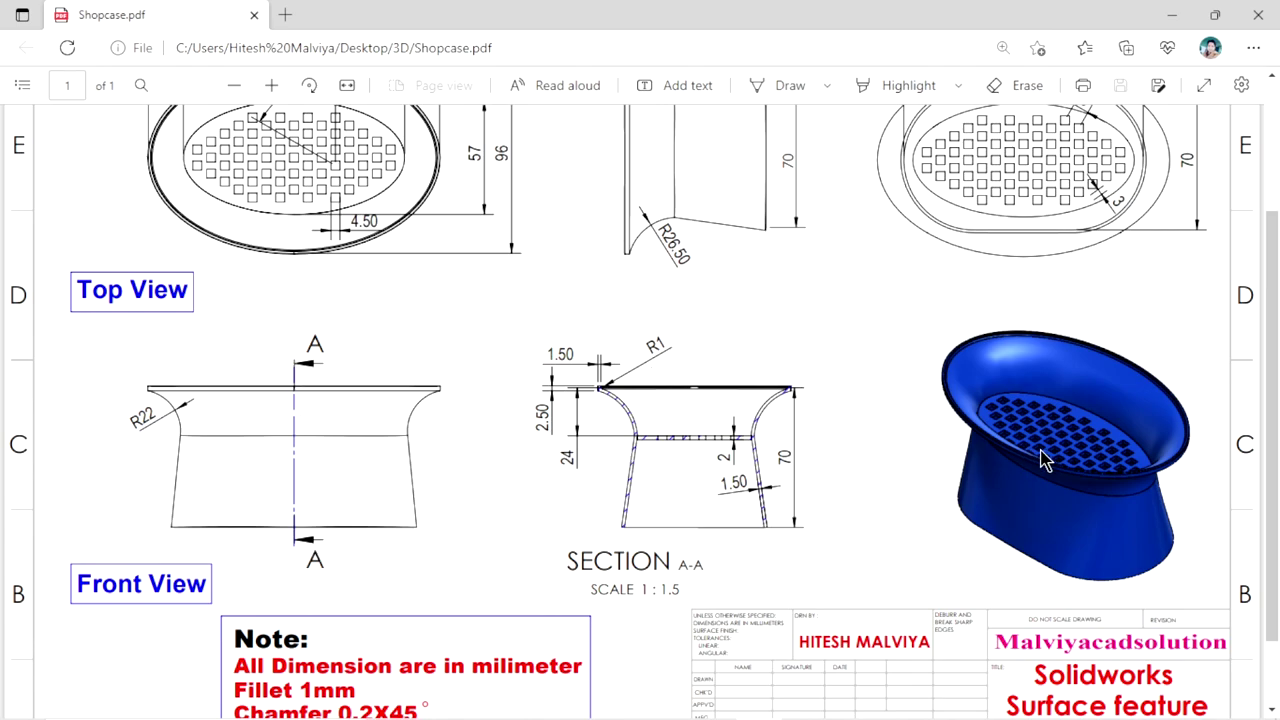
scroll(559, 479, "down", 1)
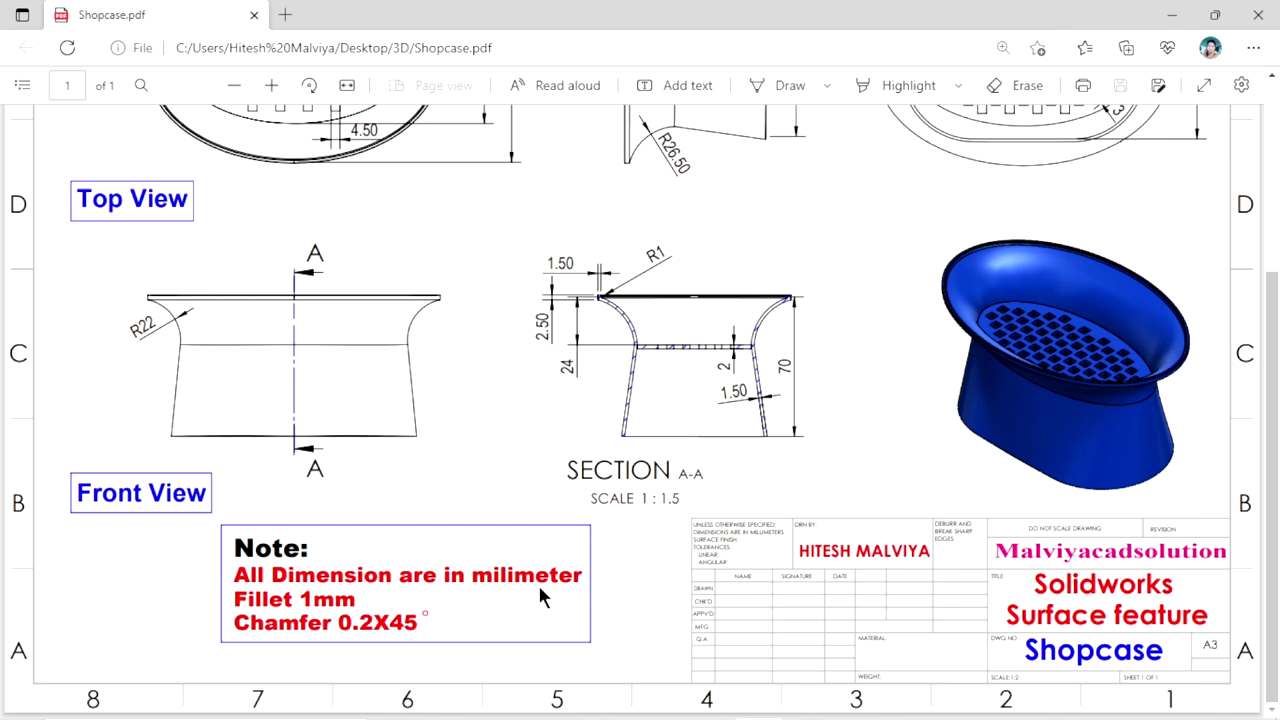
scroll(165, 335, "up", 1)
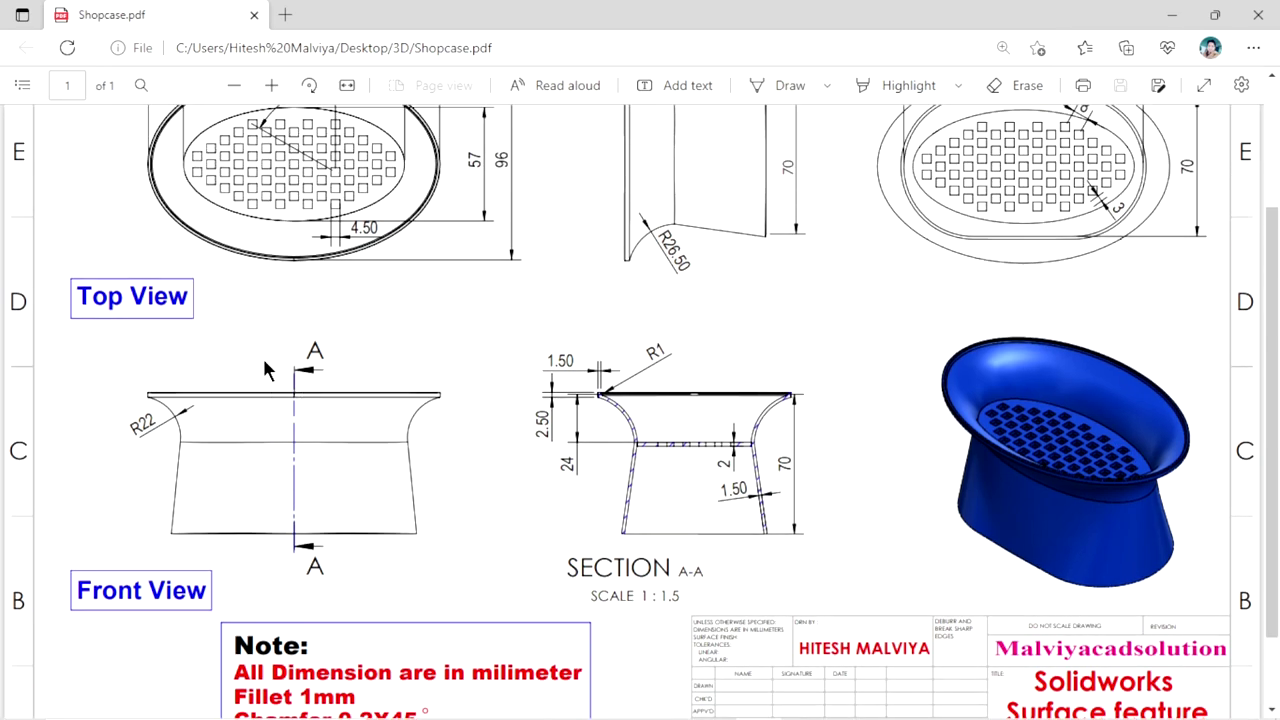
scroll(265, 370, "up", 2)
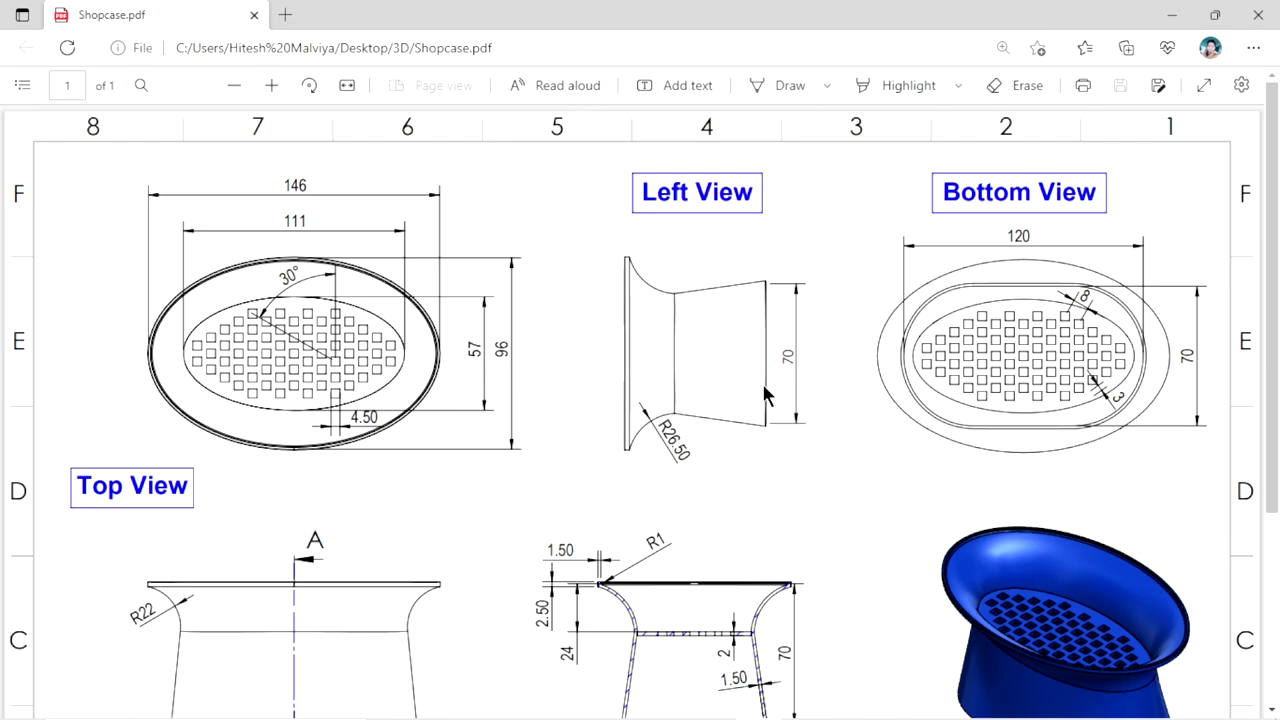
scroll(764, 394, "down", 2)
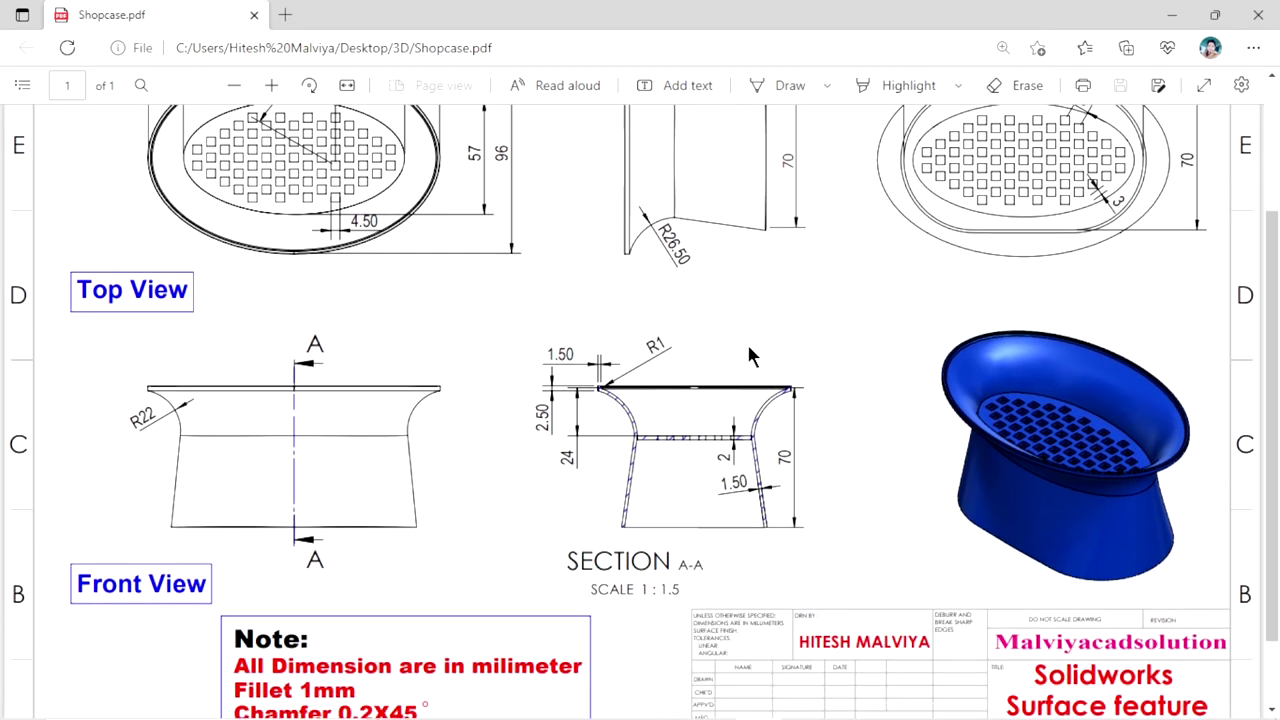
scroll(740, 395, "up", 1)
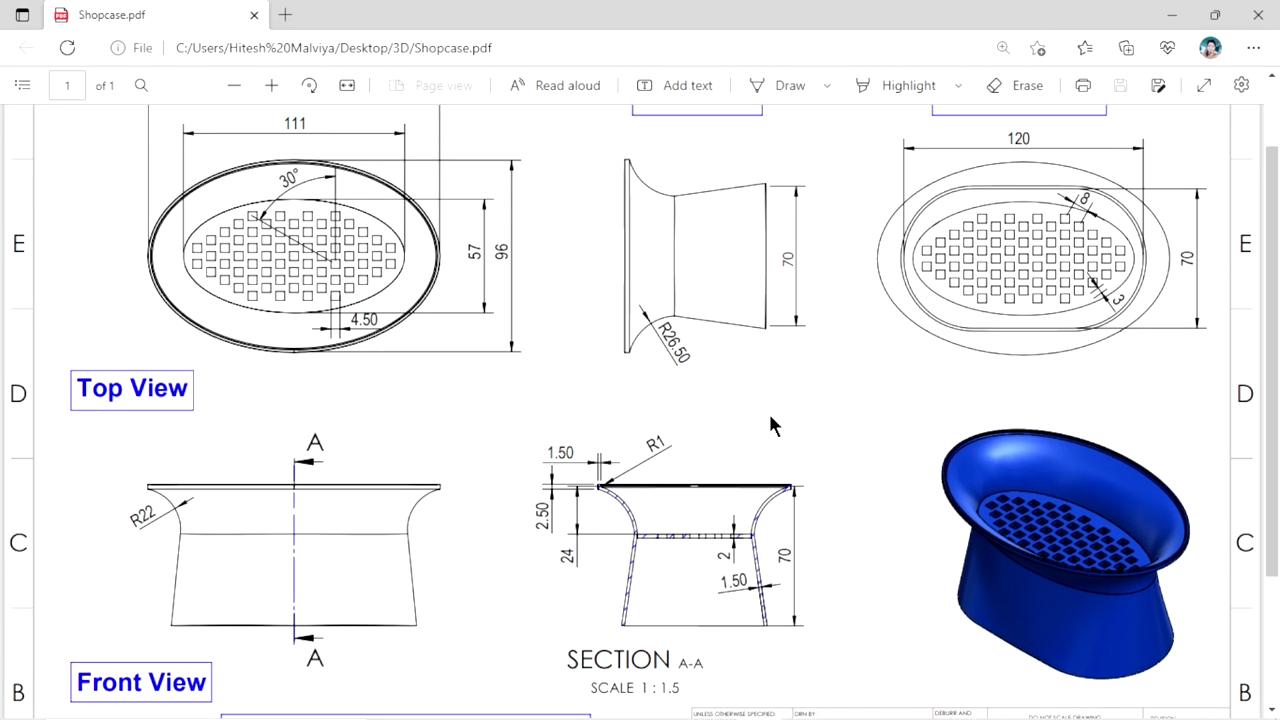
Step: In Part2, sketch an ellipse centred on the origin on the Top Plane
key("alt+Tab")
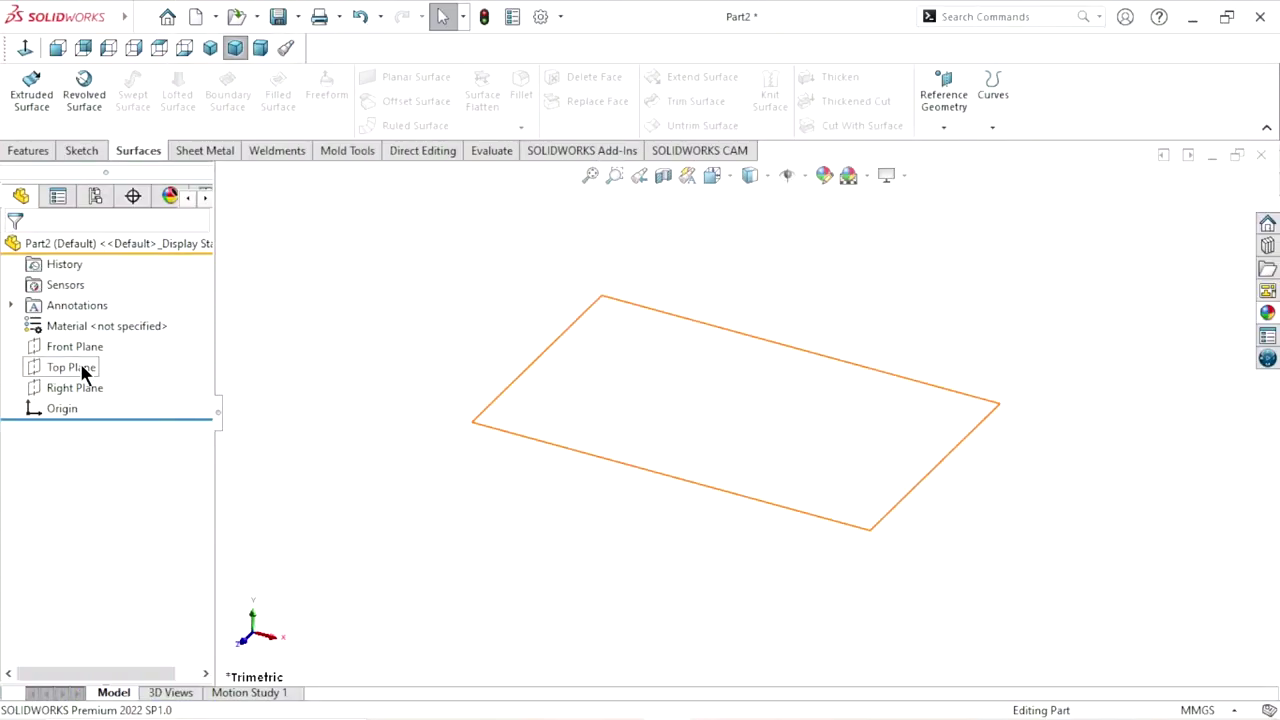
left_click(81, 366)
left_click(94, 337)
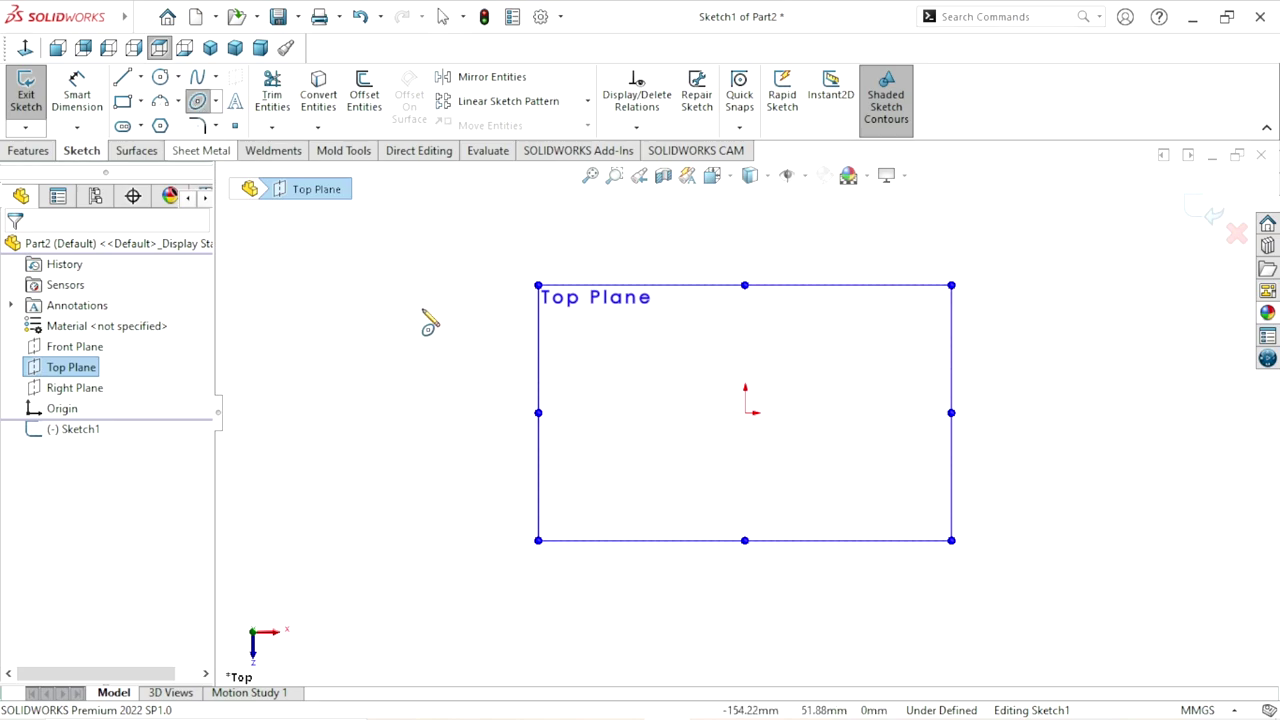
left_click(745, 412)
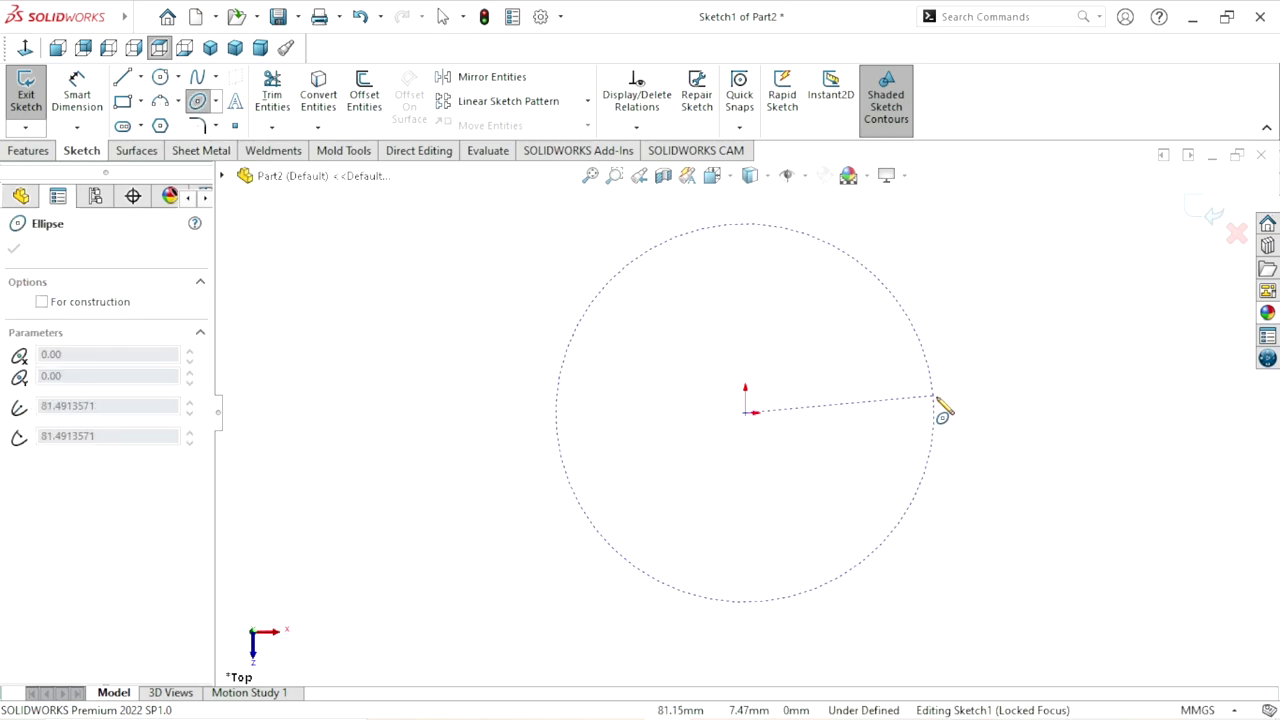
left_click(968, 413)
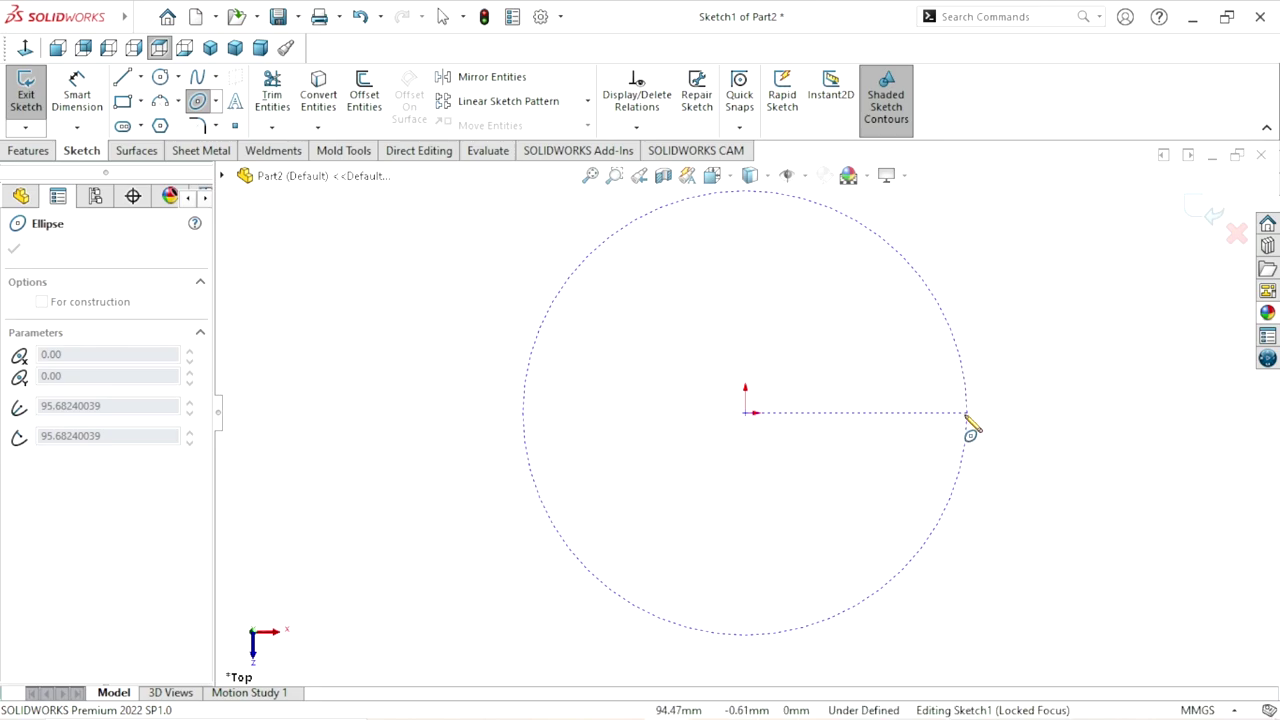
left_click(940, 305)
right_click(951, 309)
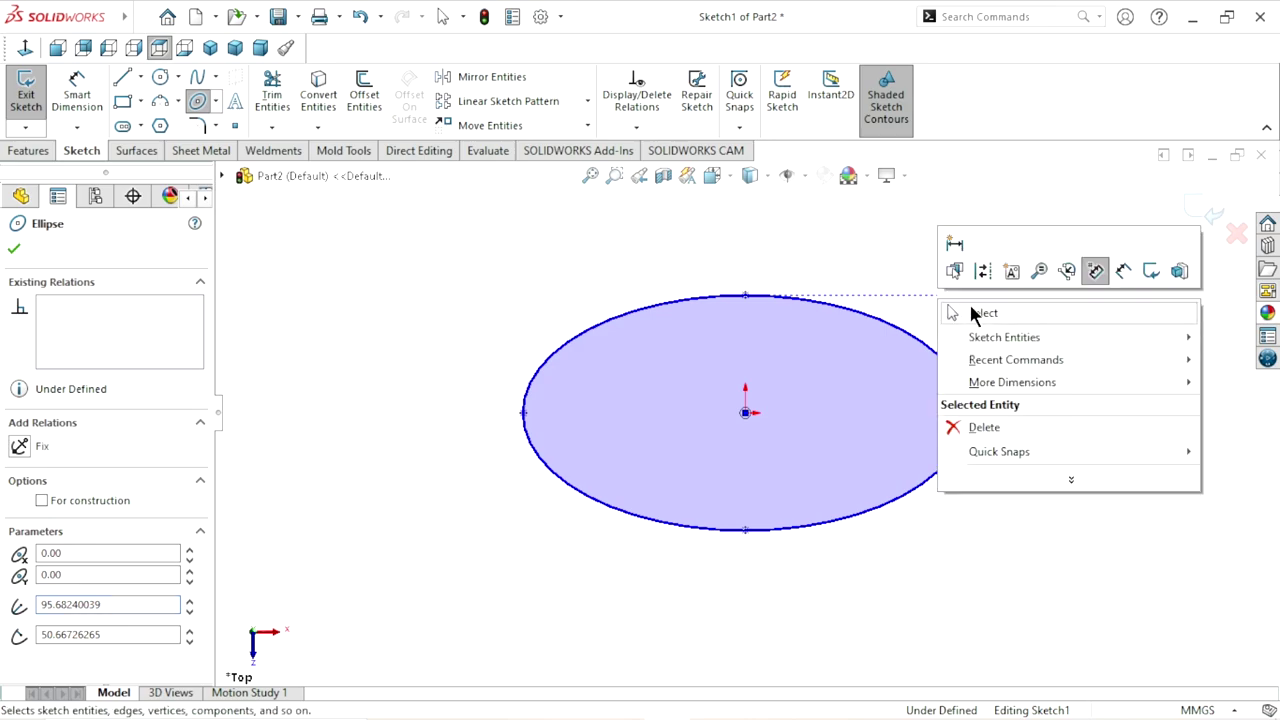
left_click(971, 309)
scroll(826, 405, "down", 2)
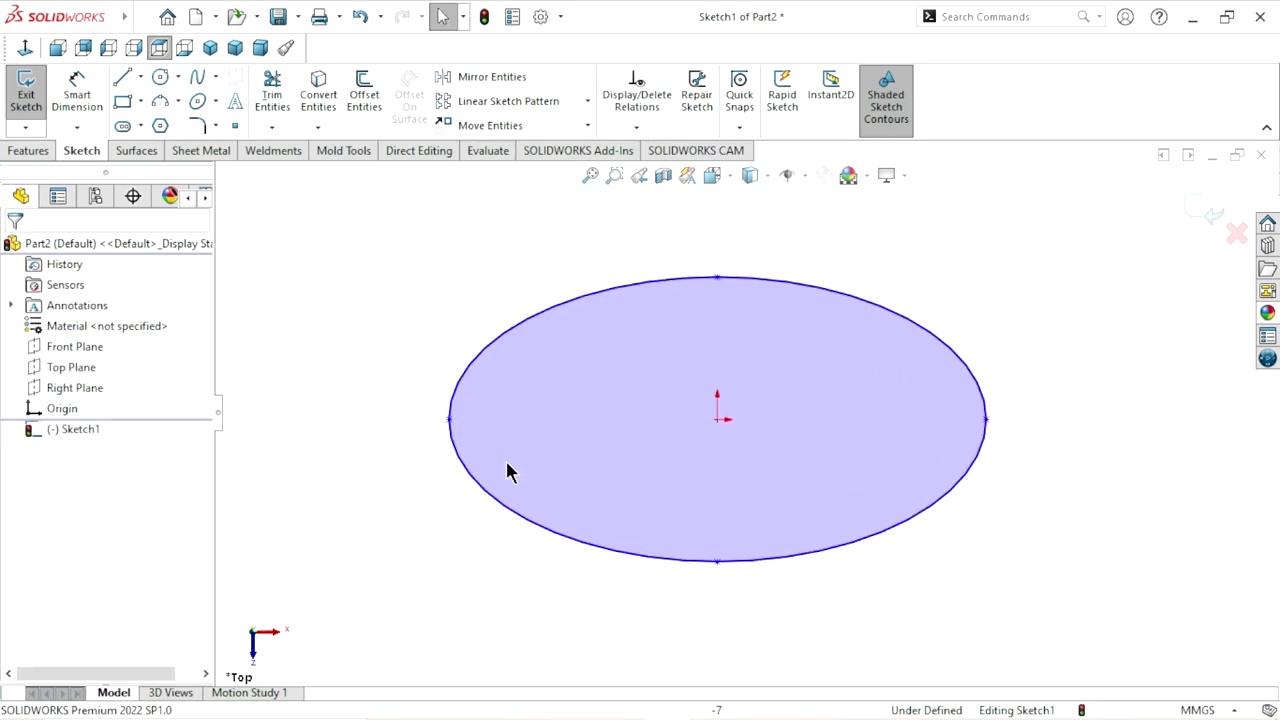
left_click(140, 77)
Step: Draw a horizontal 191.36 mm centerline between the ellipse's left and right vertices
left_click(146, 118)
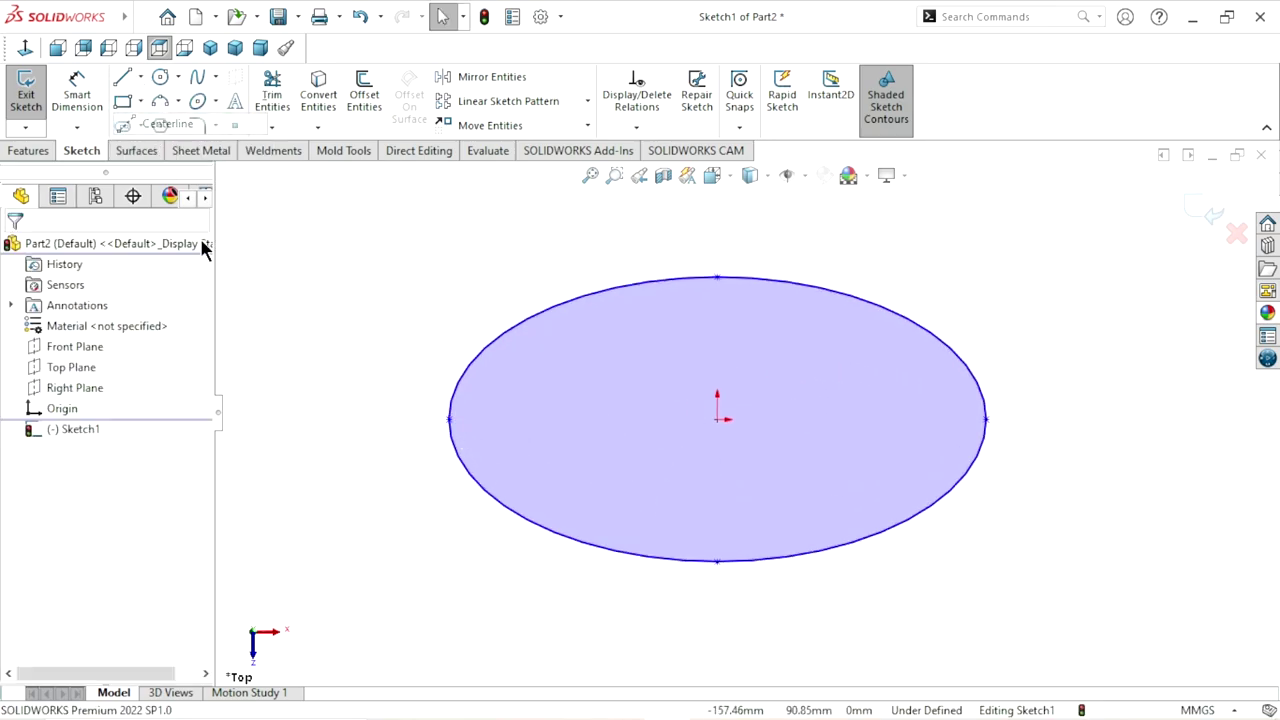
left_click(450, 419)
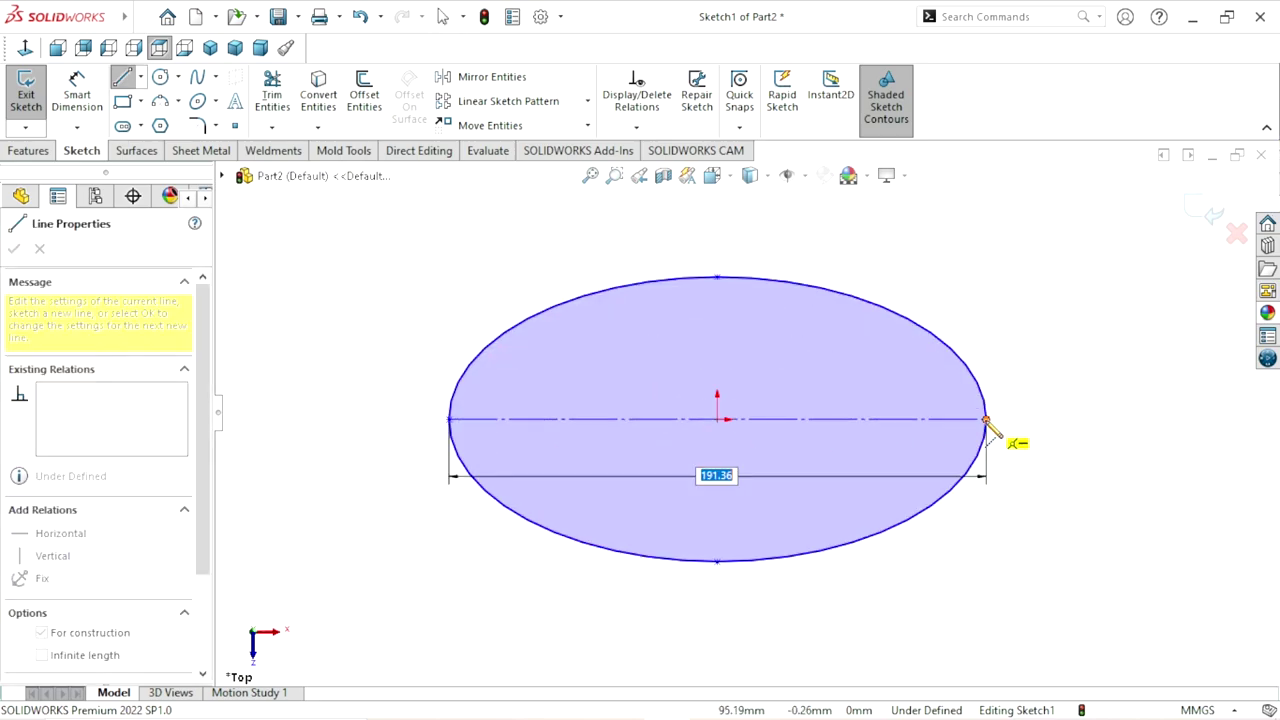
left_click(986, 419)
right_click(1077, 358)
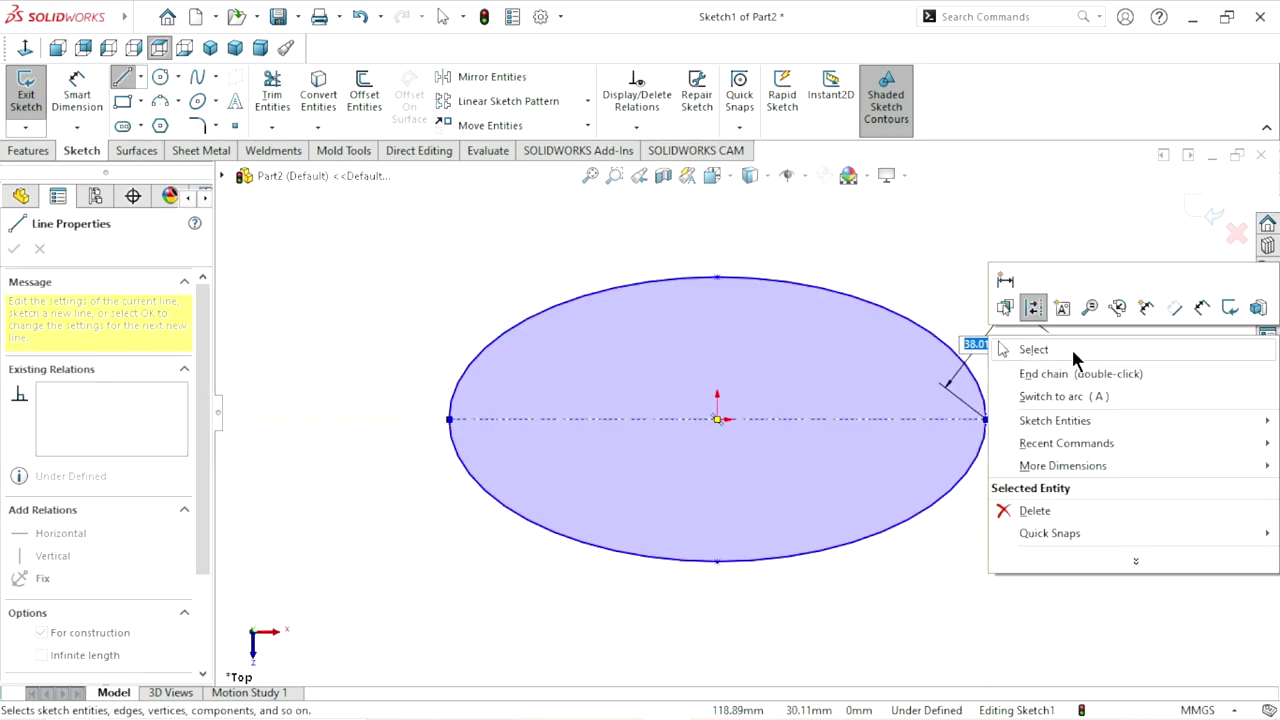
left_click(1077, 352)
left_click(785, 420)
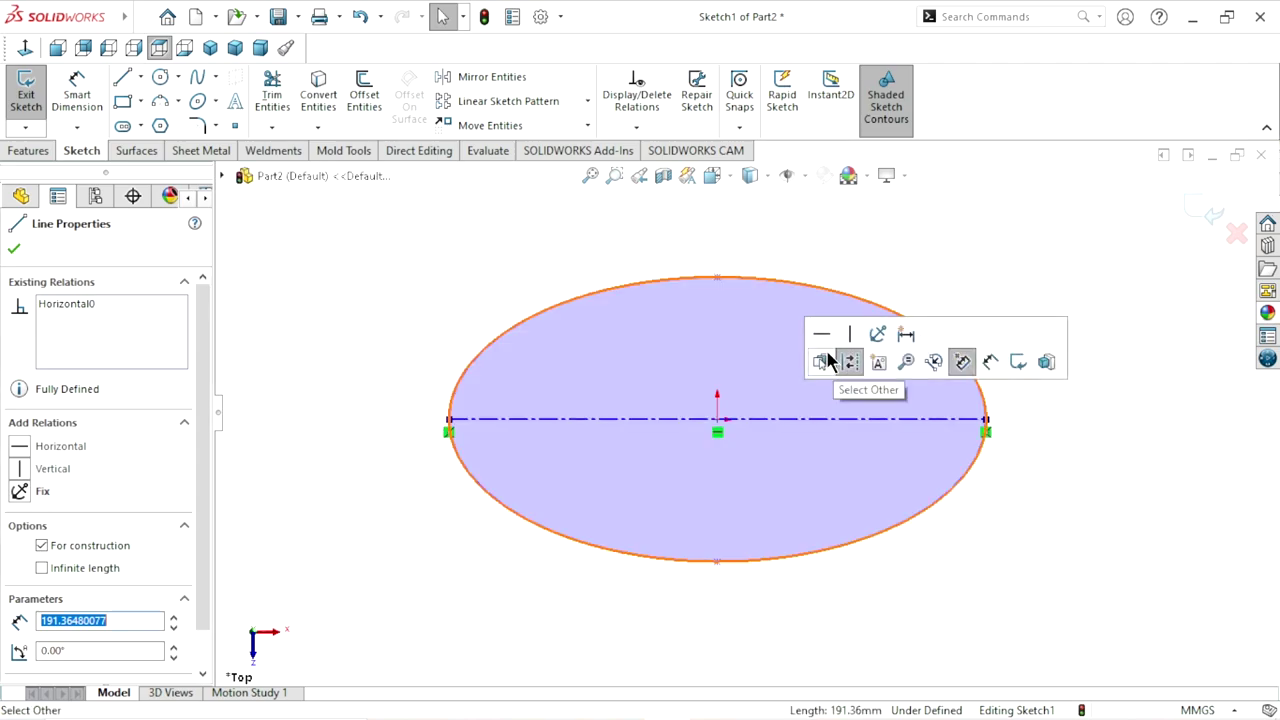
left_click(14, 248)
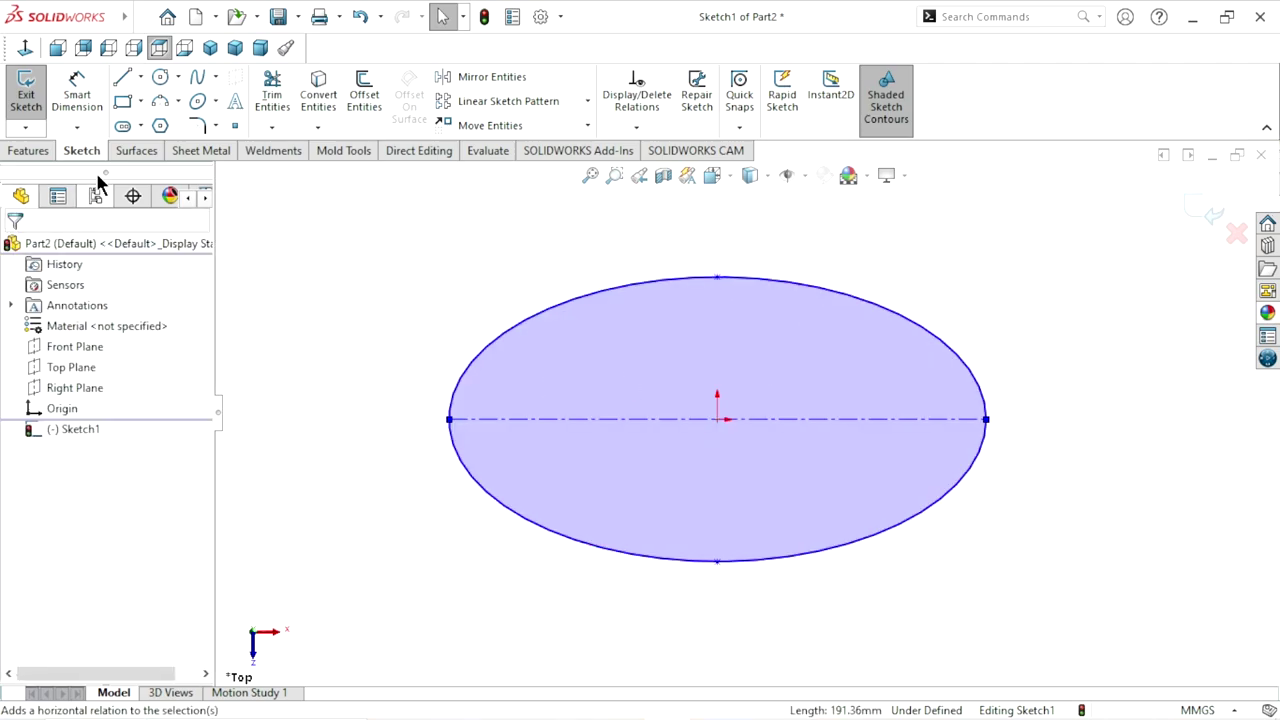
Step: Dimension the ellipse's height between top and bottom vertices as 96 mm
left_click(717, 277)
left_click(717, 562)
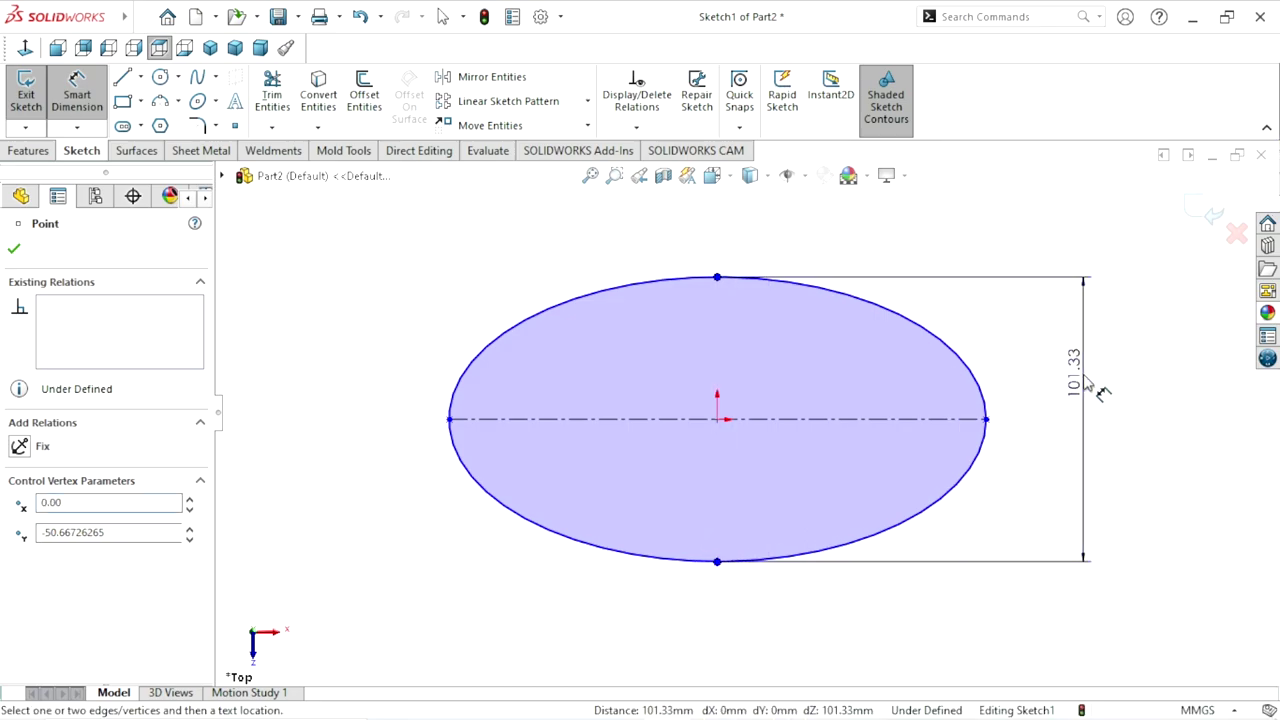
left_click(1082, 390)
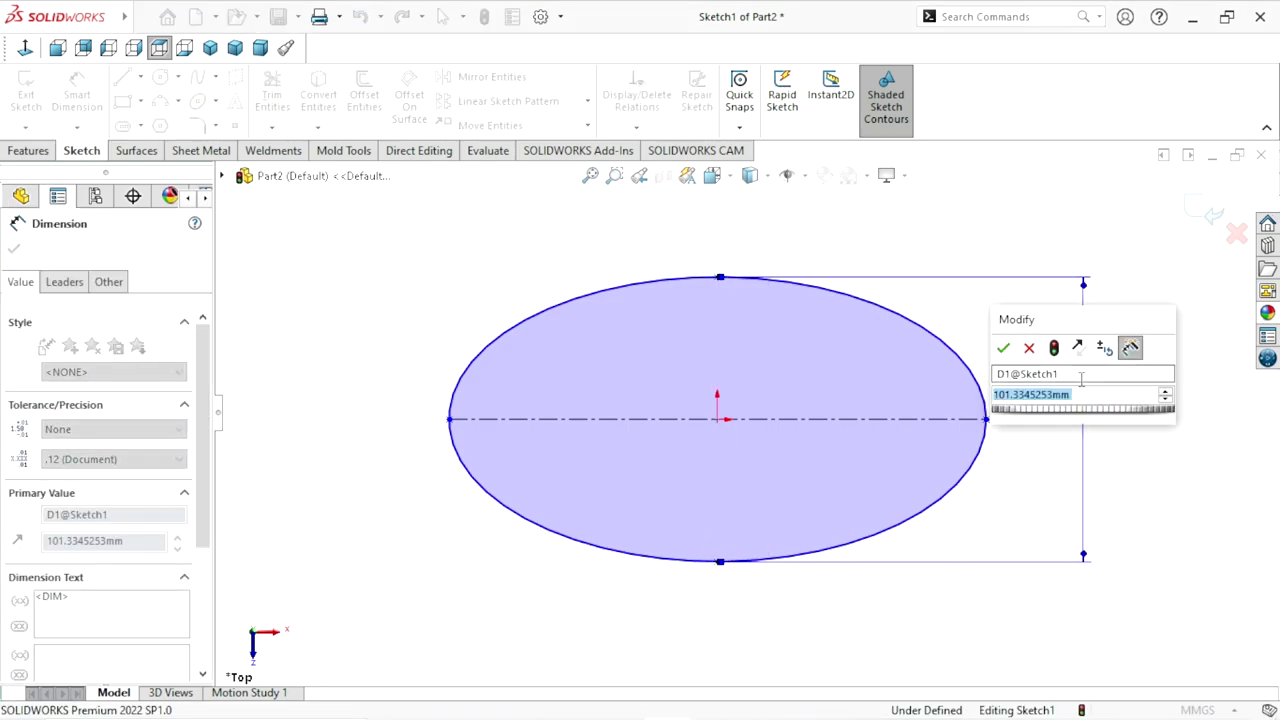
type("96")
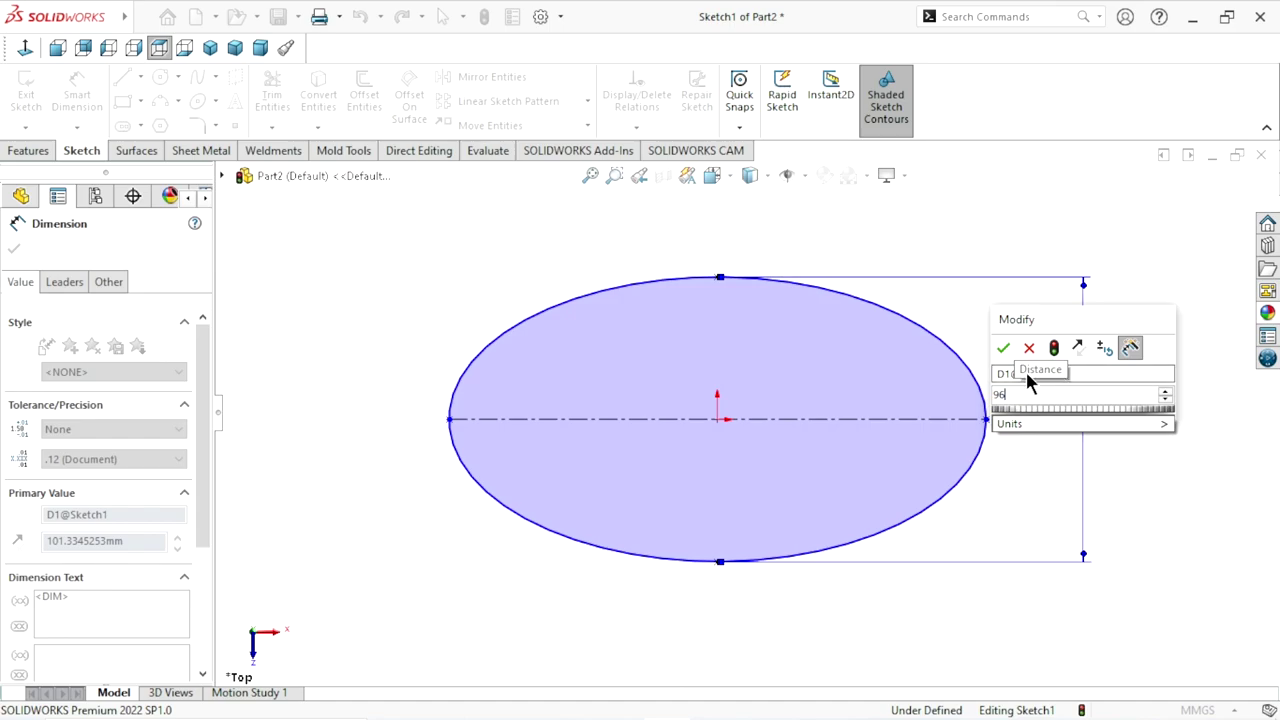
left_click(1003, 347)
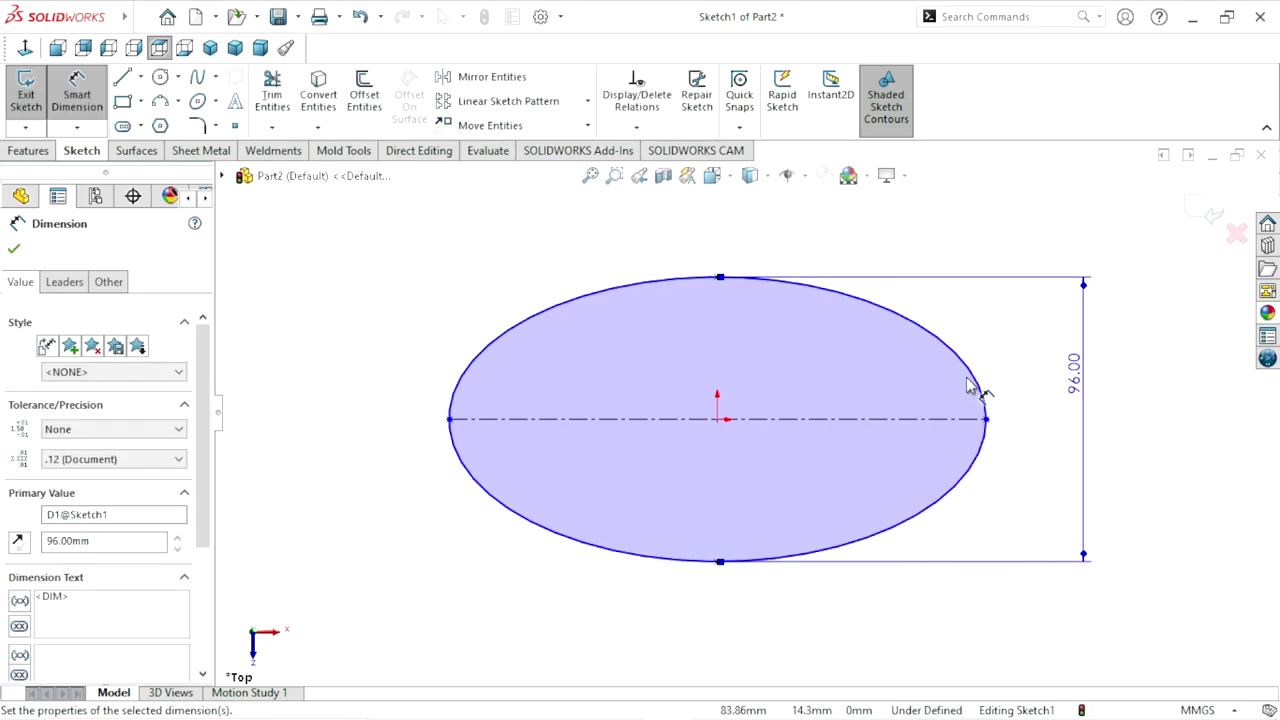
Step: Dimension the ellipse's width as 146 mm, tidy both labels and exit the sketch
left_click(450, 420)
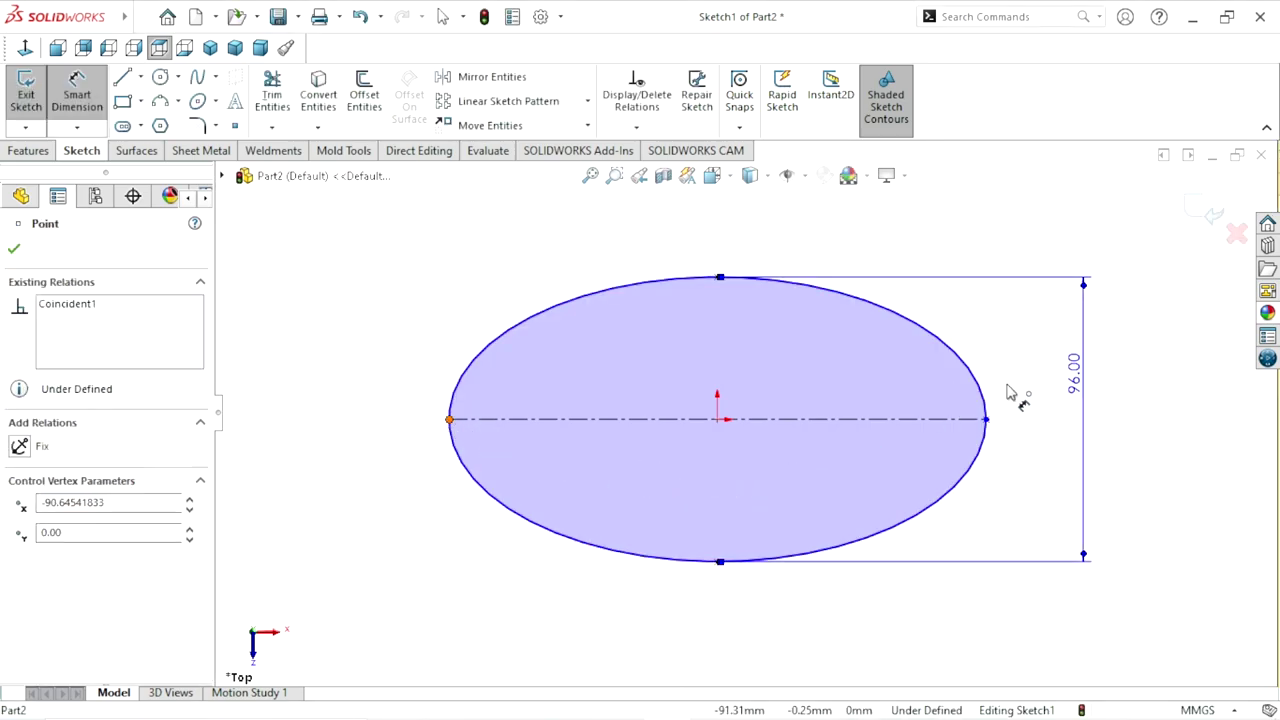
left_click(987, 421)
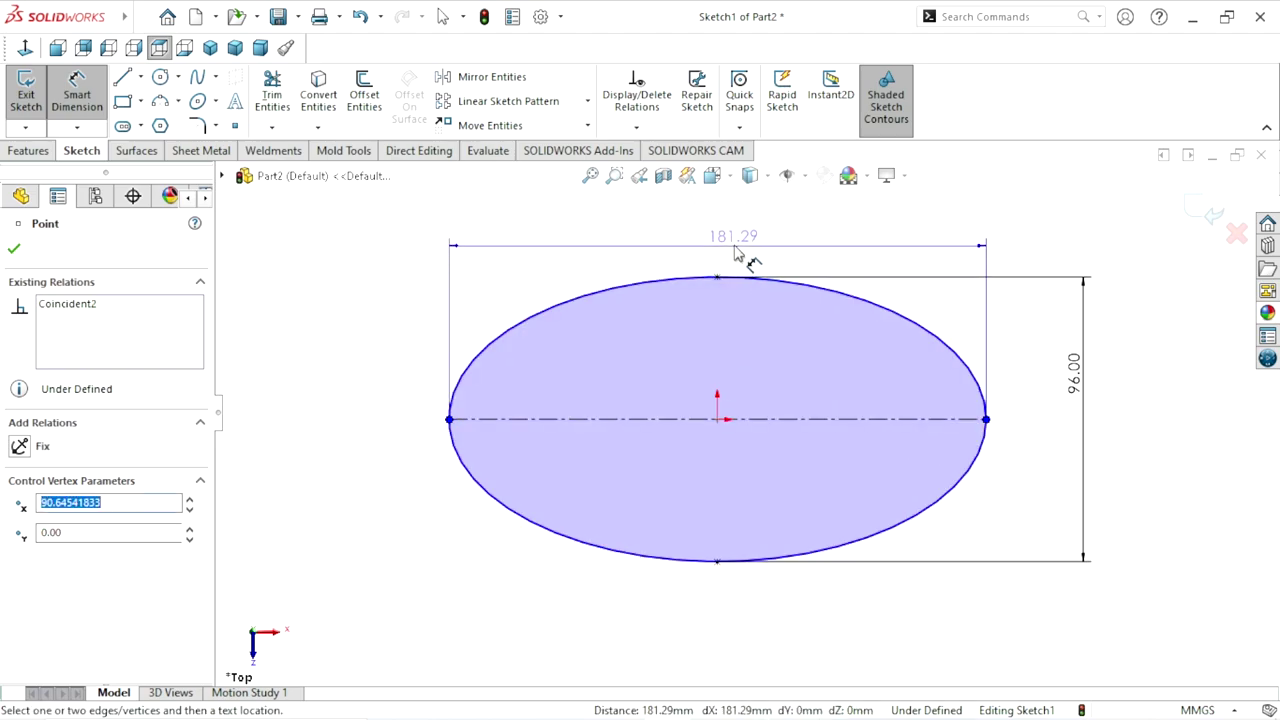
left_click(737, 251)
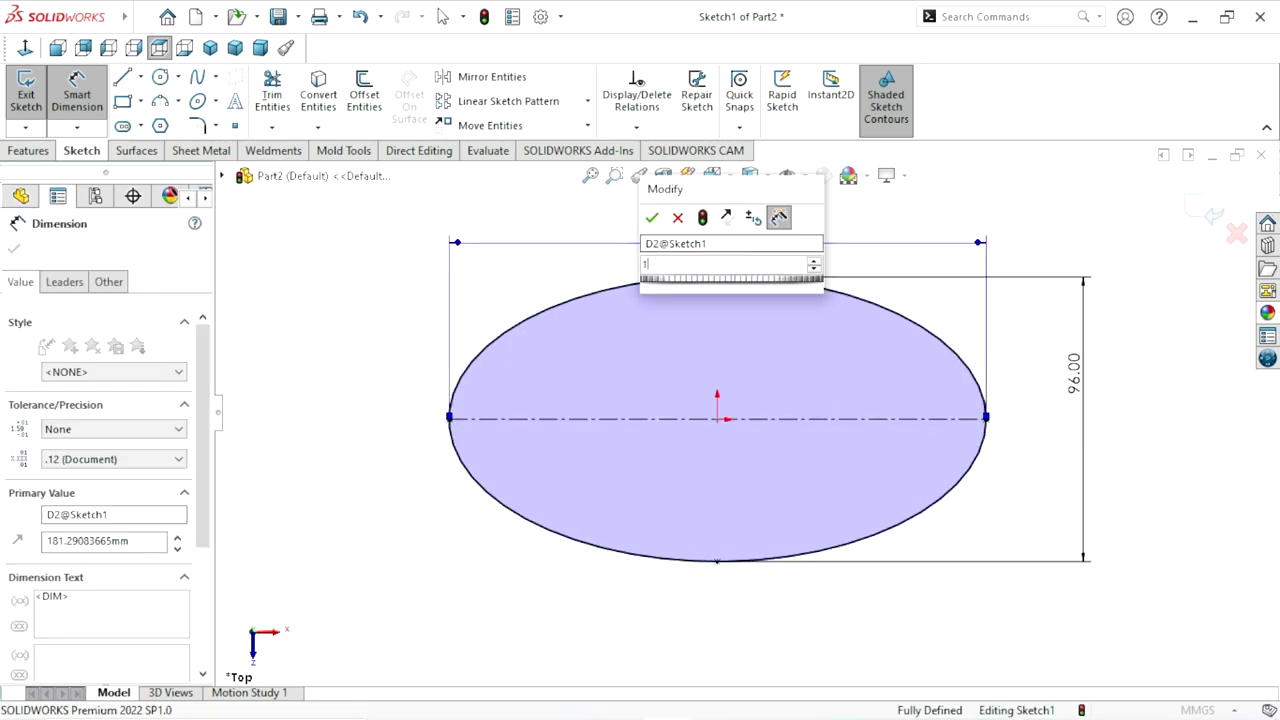
type("146")
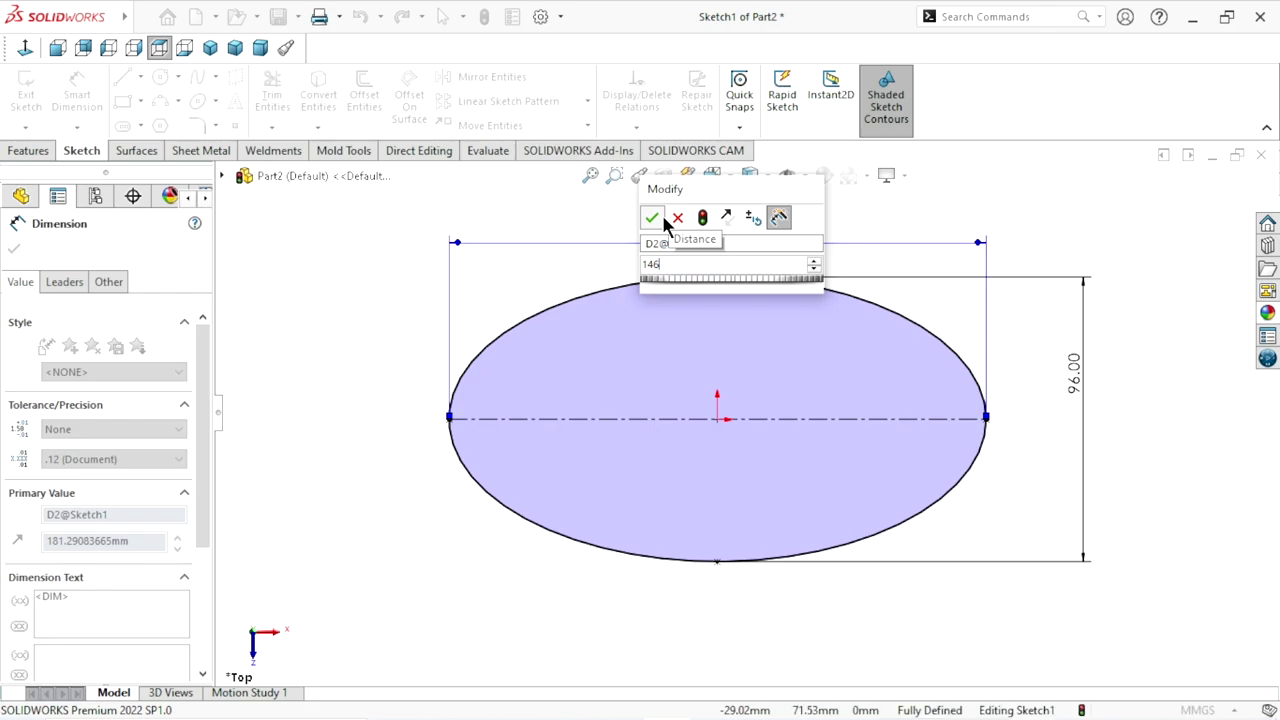
left_click(652, 218)
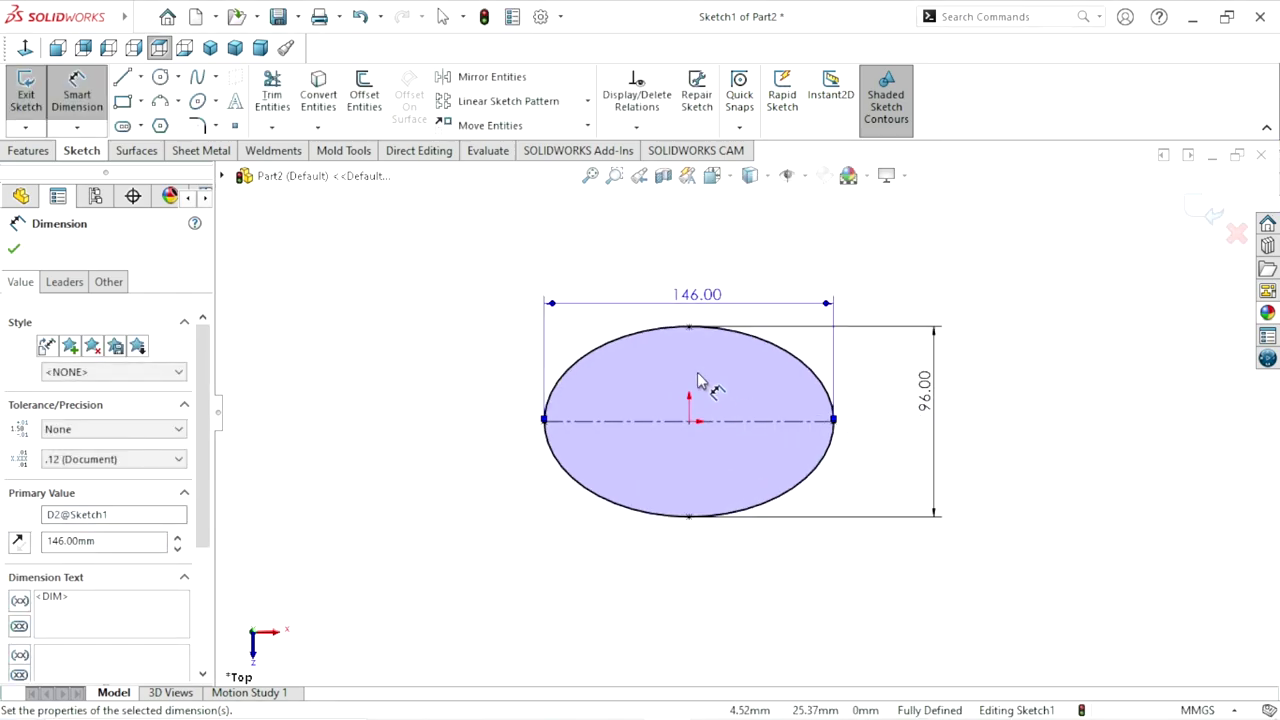
left_click_drag(700, 284, 705, 263)
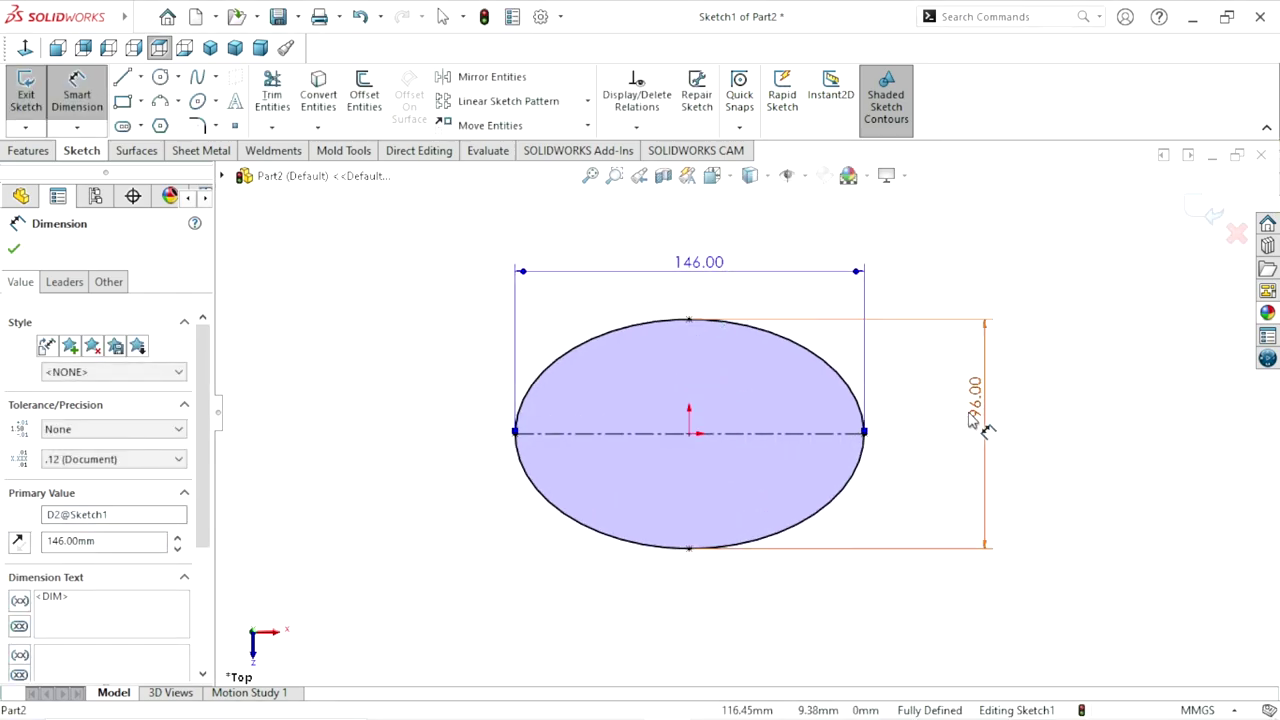
mouse_move(980, 410)
left_mouse_down()
mouse_move(915, 447)
mouse_move(934, 449)
left_mouse_up()
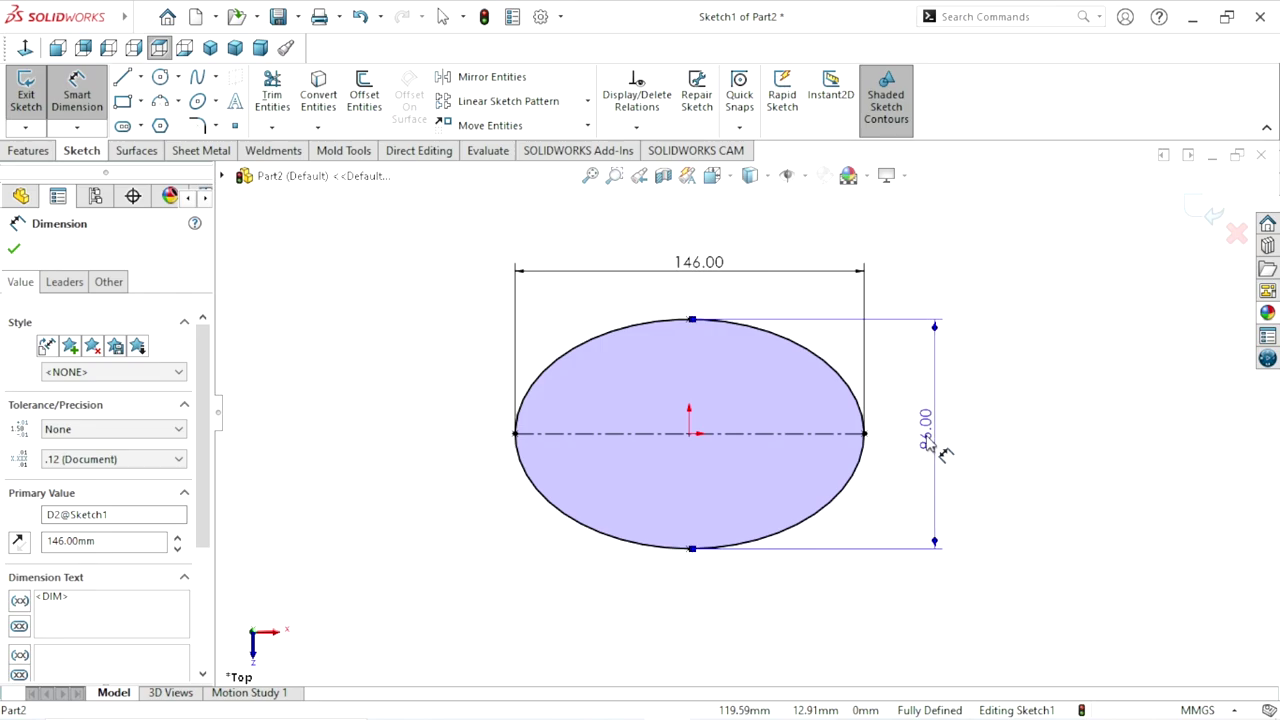
left_click(1205, 210)
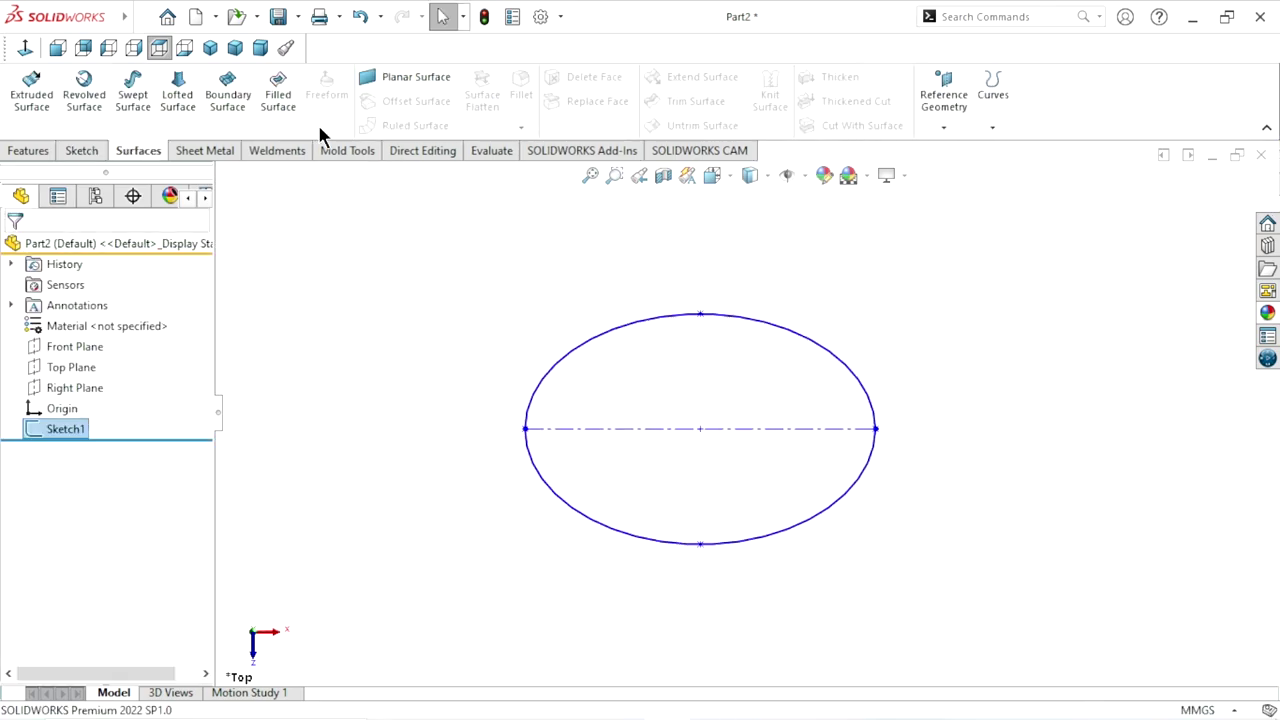
Step: Create Plane1 offset 24 mm from the Top Plane, flipped to sit below it
left_click(209, 48)
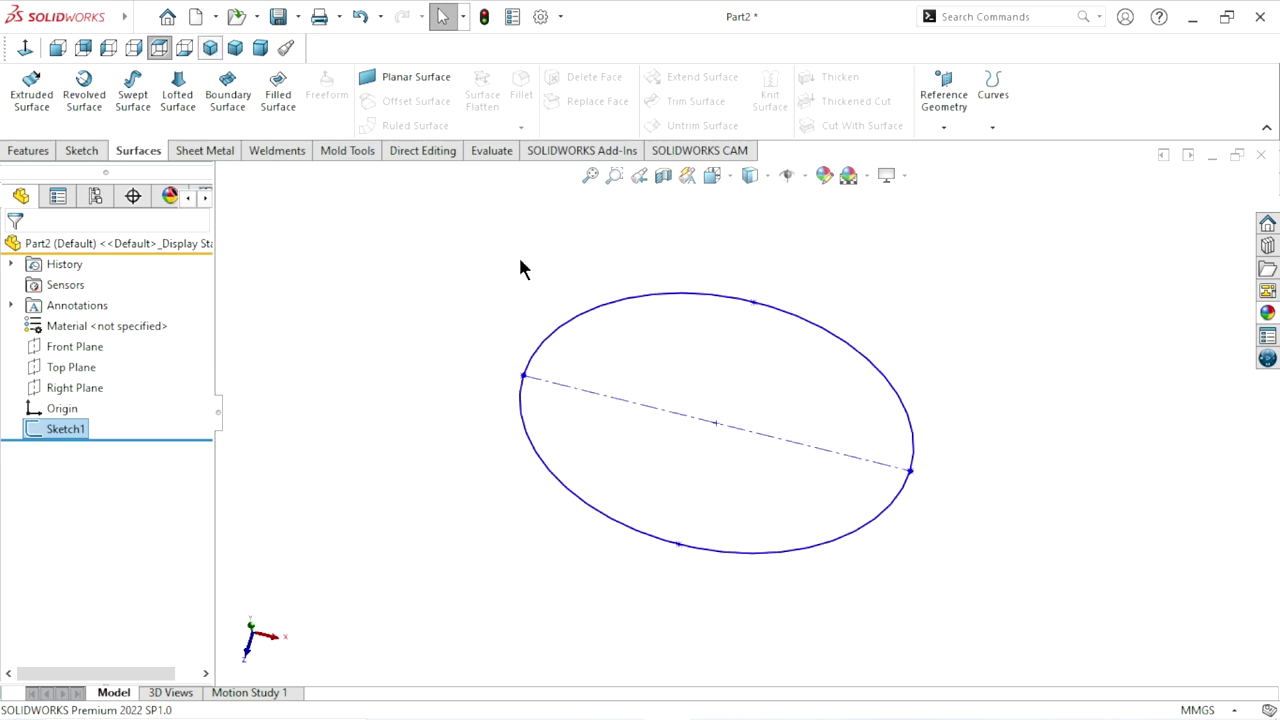
left_click(30, 152)
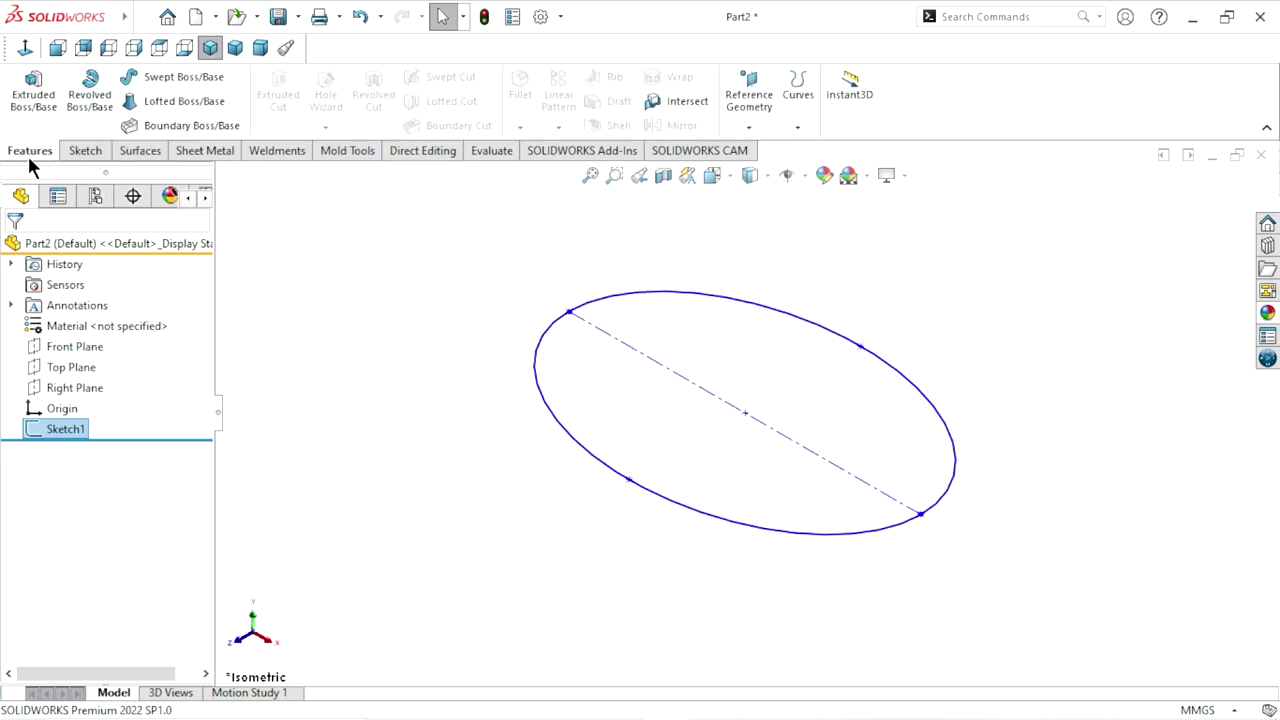
left_click(758, 128)
left_click(757, 149)
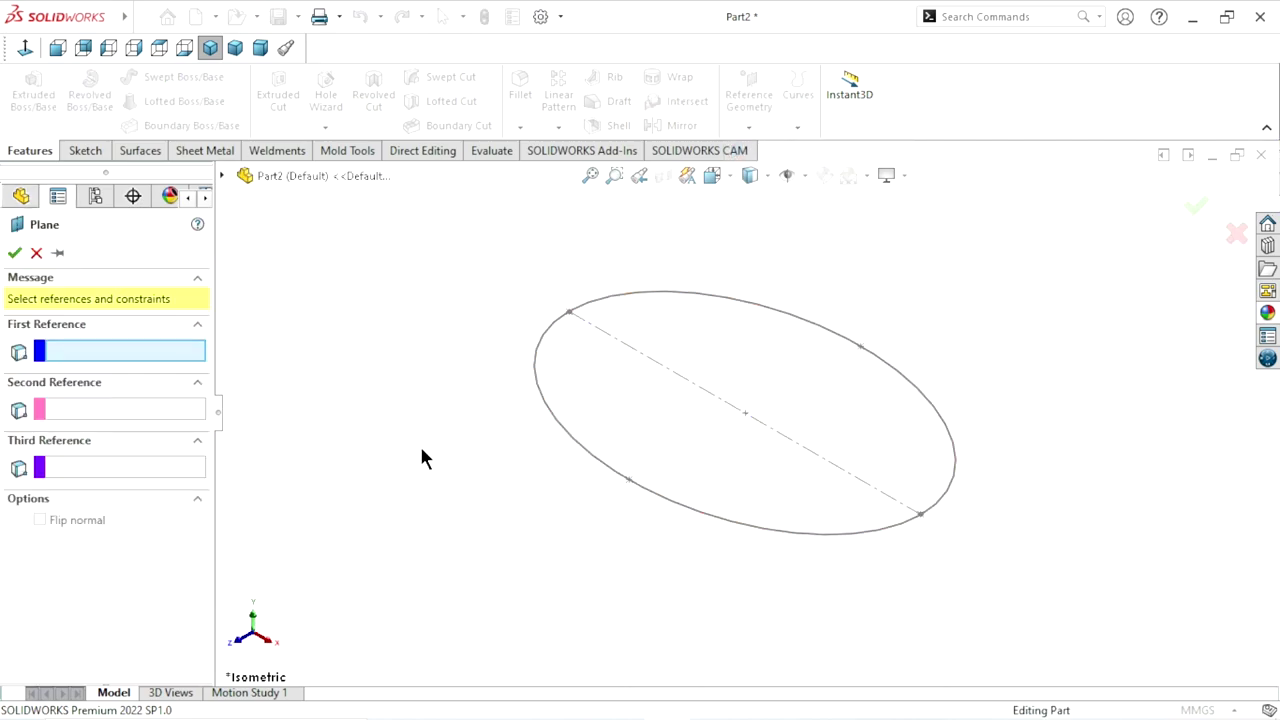
left_click(222, 176)
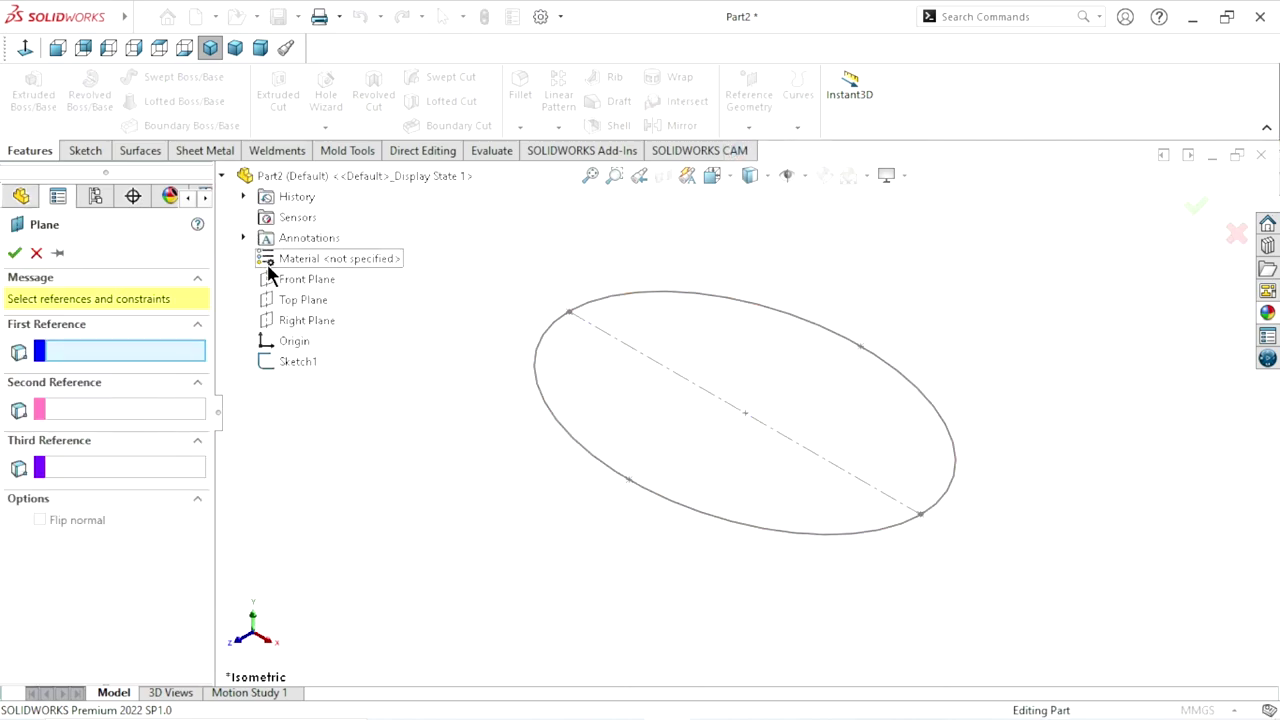
left_click(290, 301)
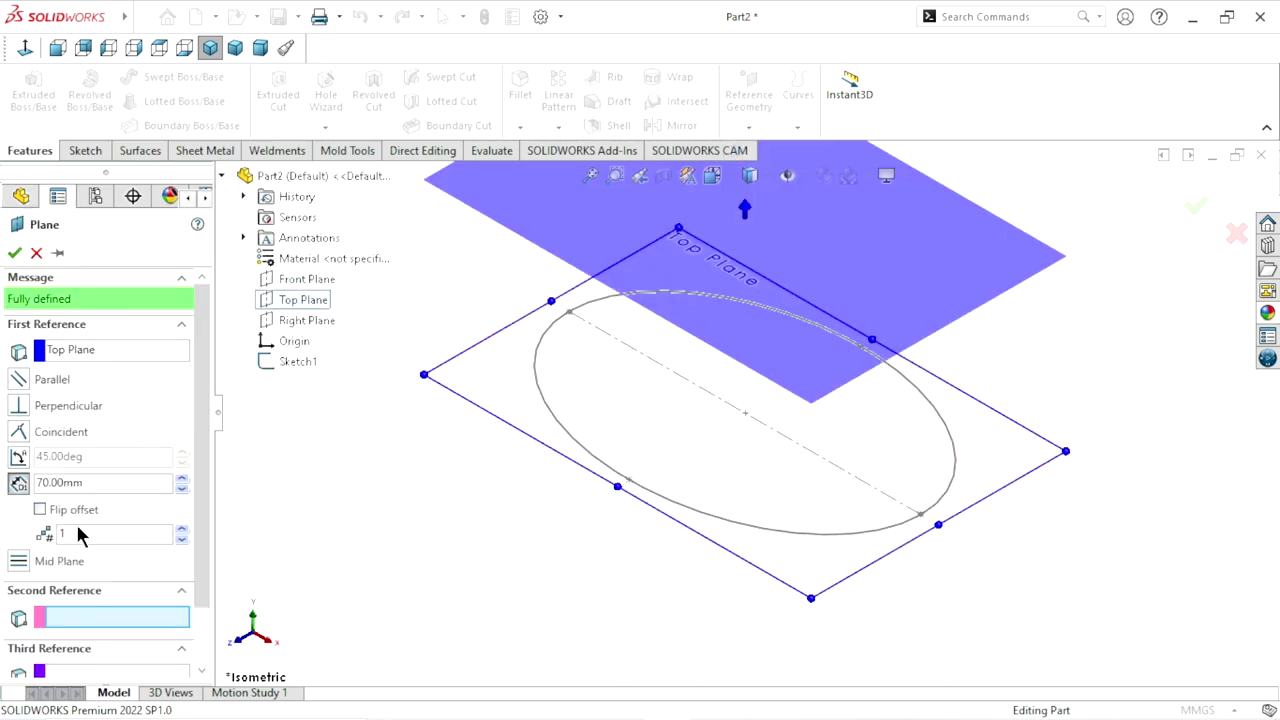
left_click(104, 482)
type("24")
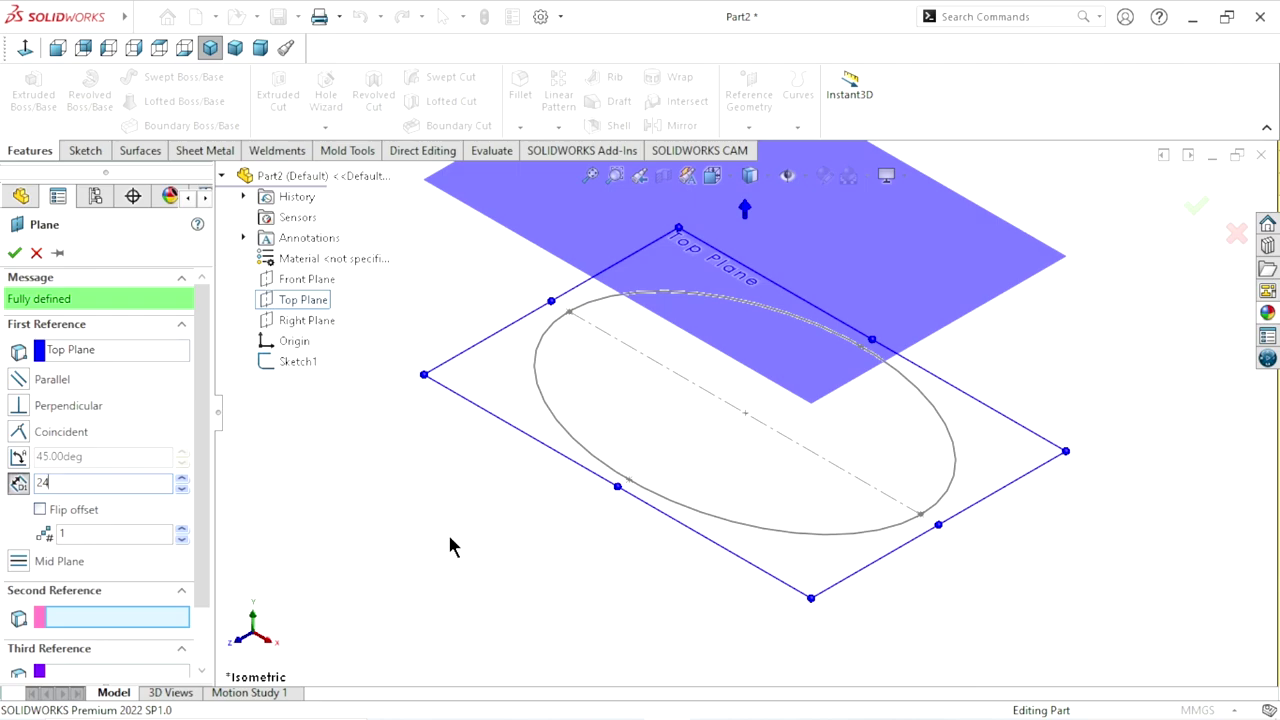
key("Return")
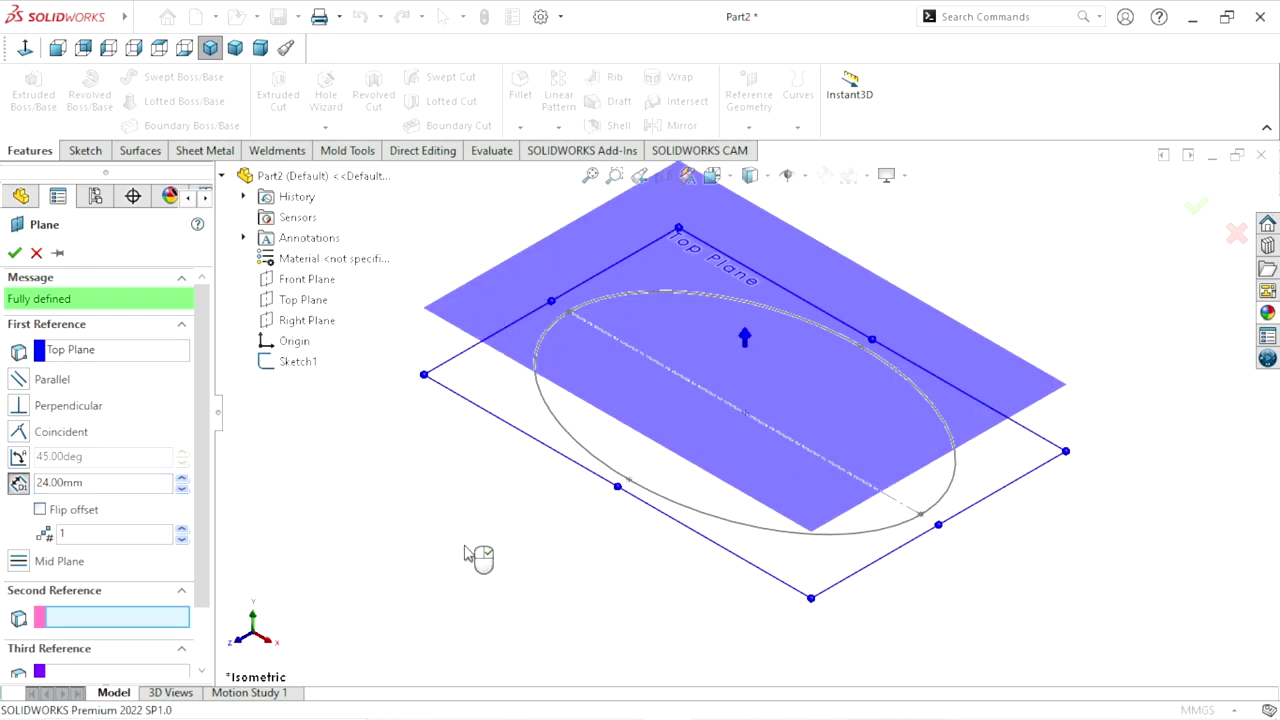
left_click(40, 511)
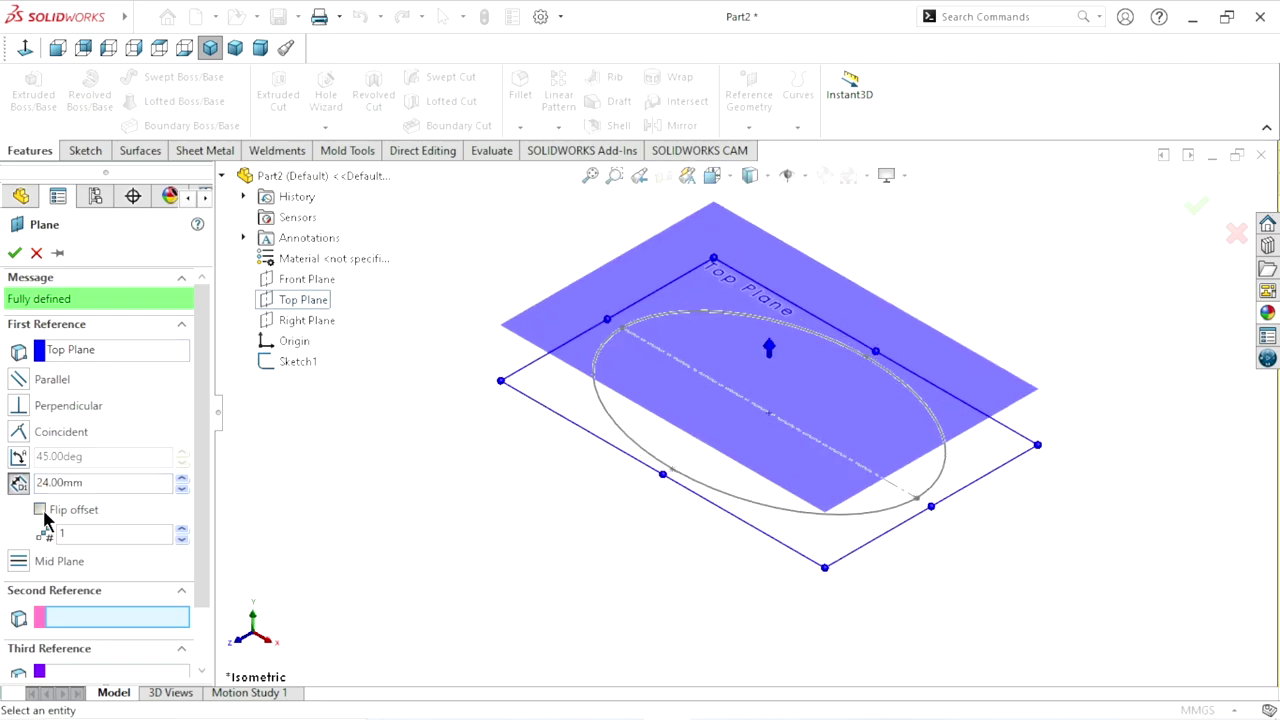
left_click(14, 252)
left_click(421, 497)
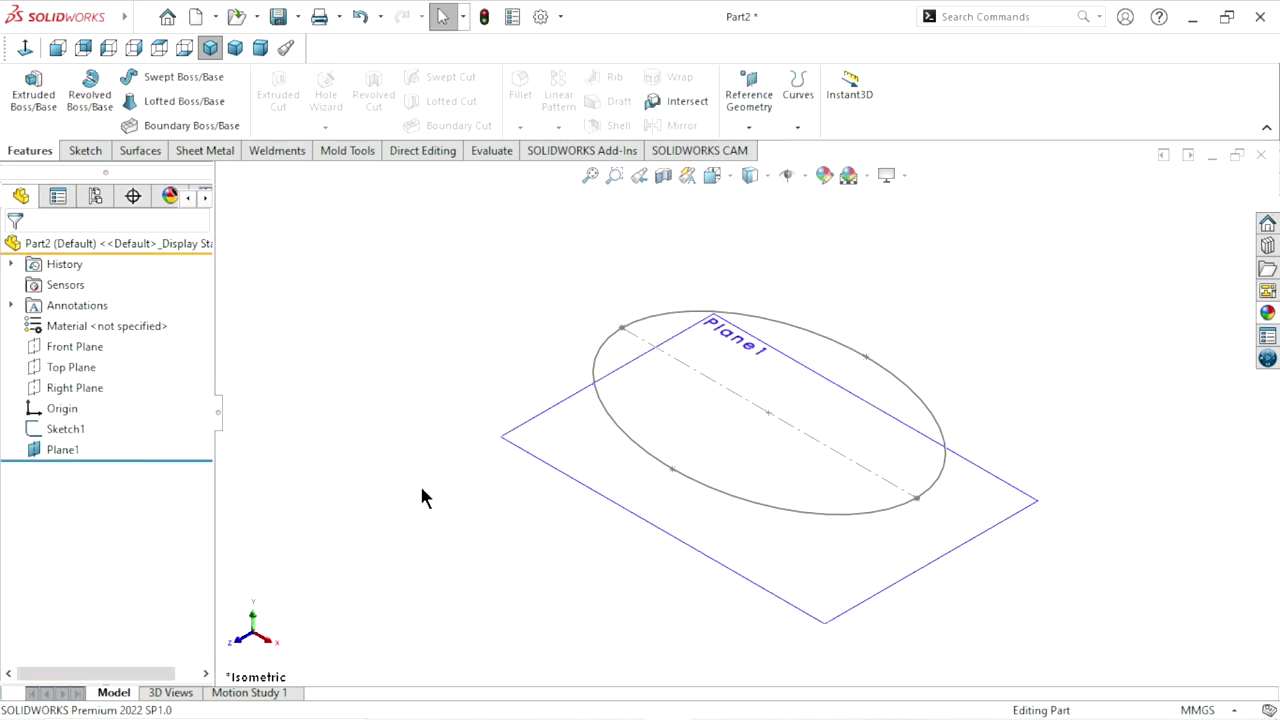
Step: Start a sketch on Plane1 and hide Sketch1's ellipse
left_click(520, 425)
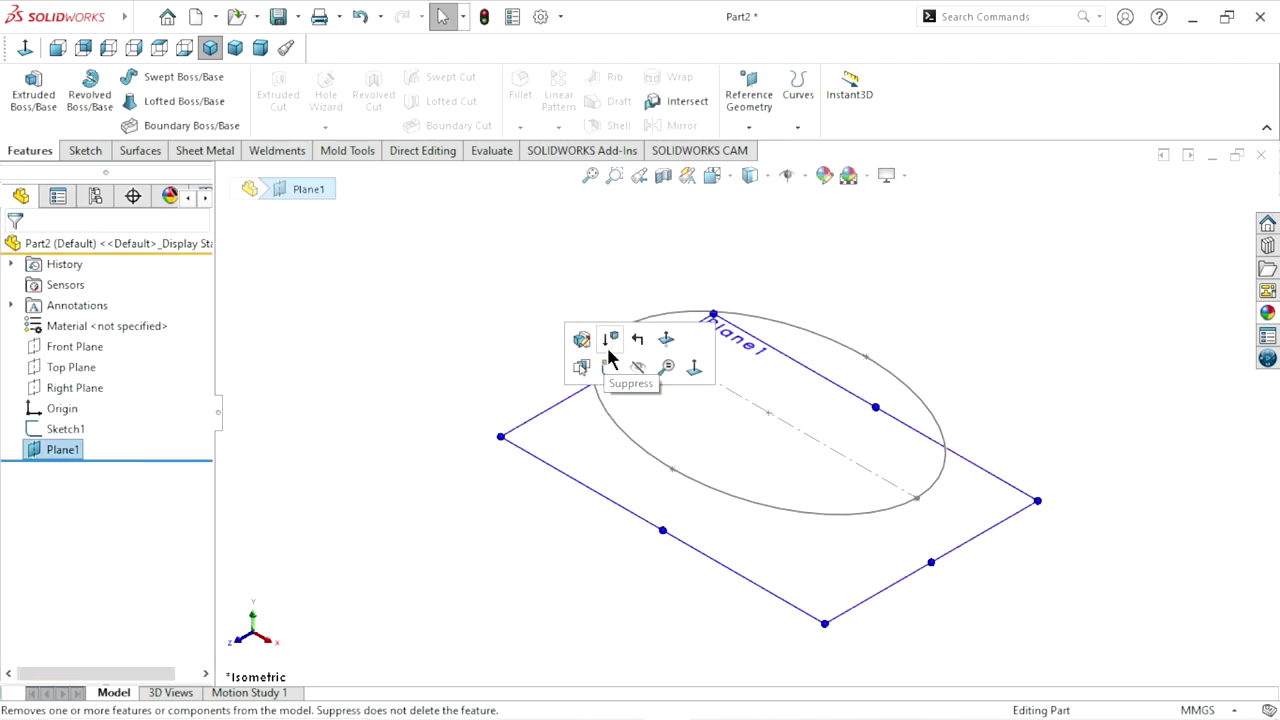
left_click(609, 364)
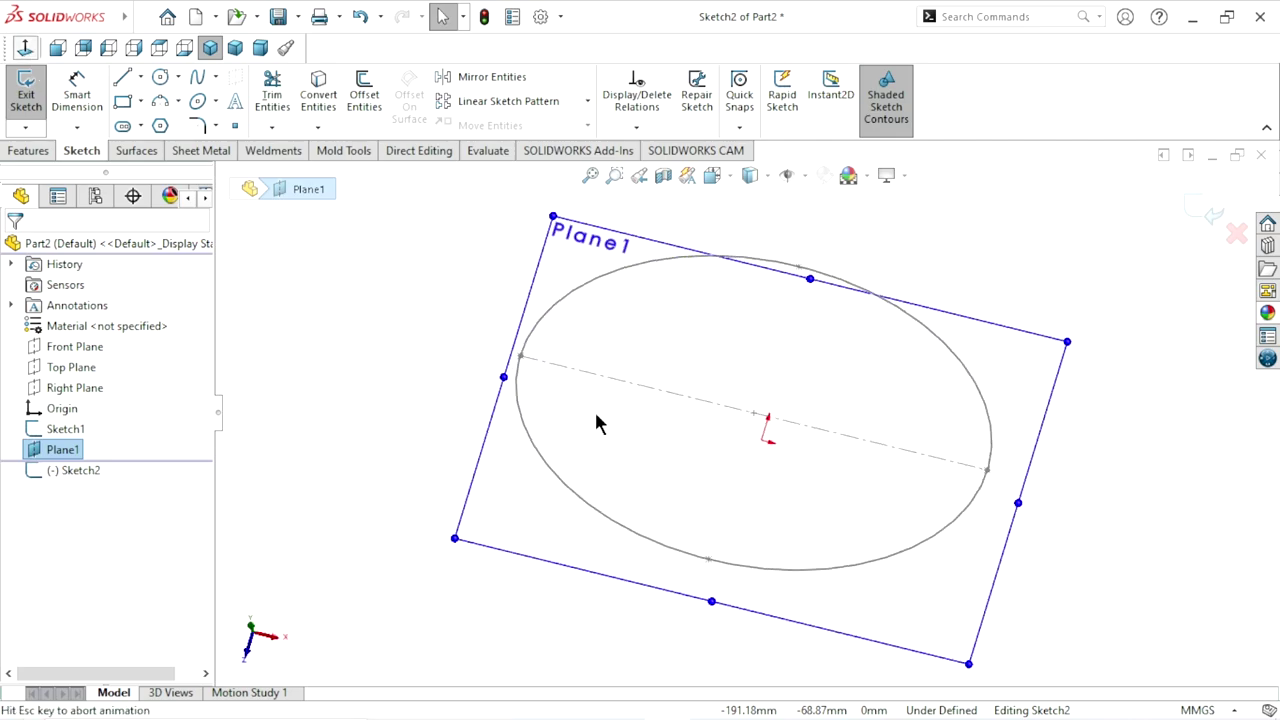
scroll(780, 414, "down", 1)
scroll(777, 414, "down", 1)
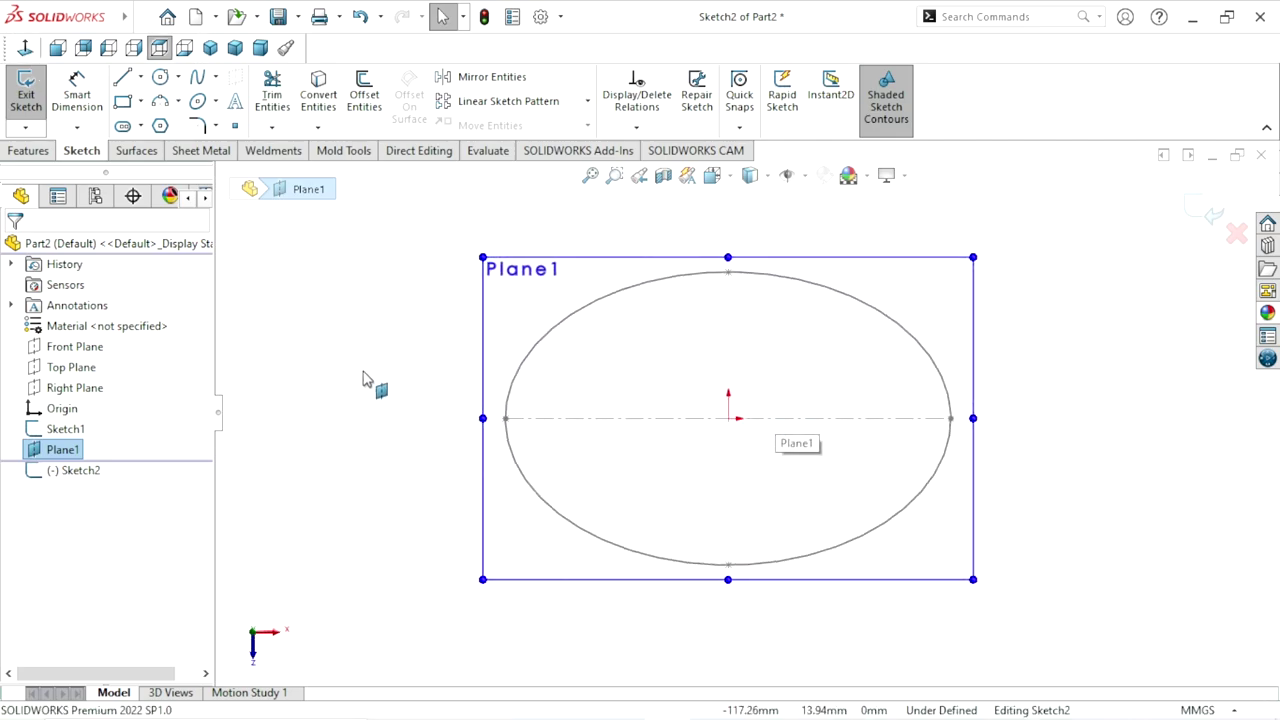
left_click(65, 428)
left_click(82, 387)
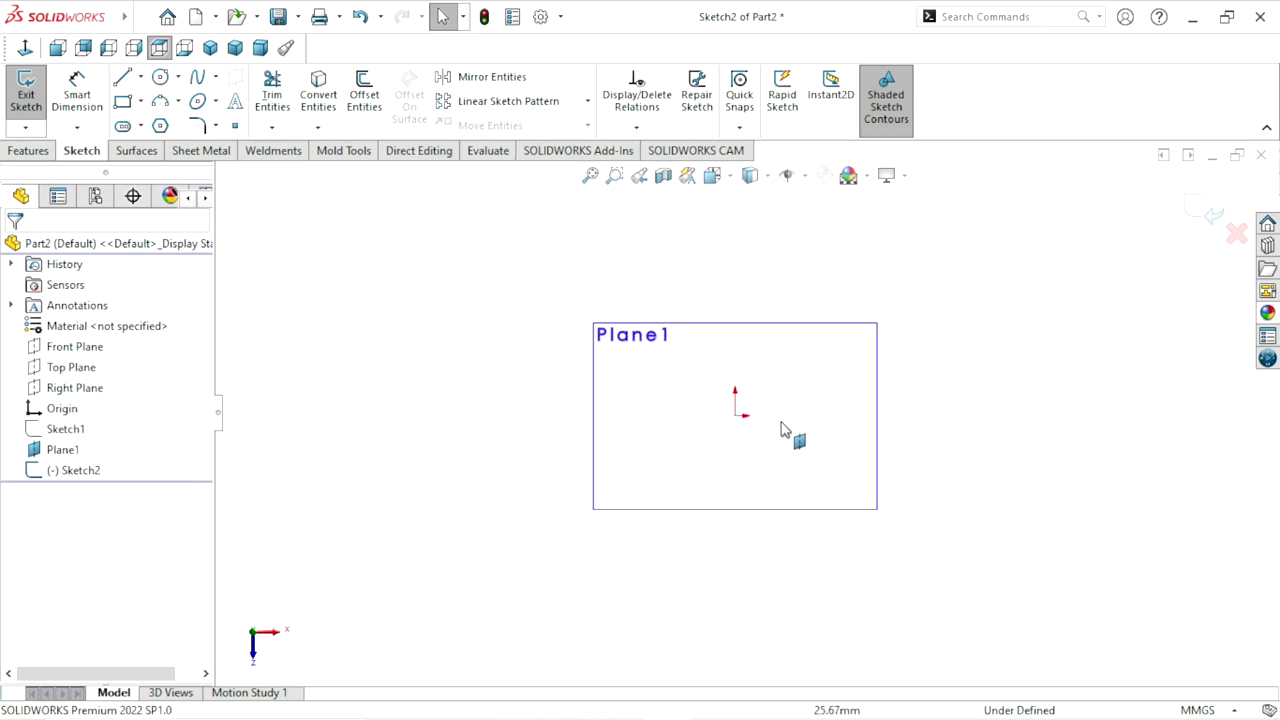
Step: Draw an ellipse centred on the origin with a horizontal major axis
left_click(197, 104)
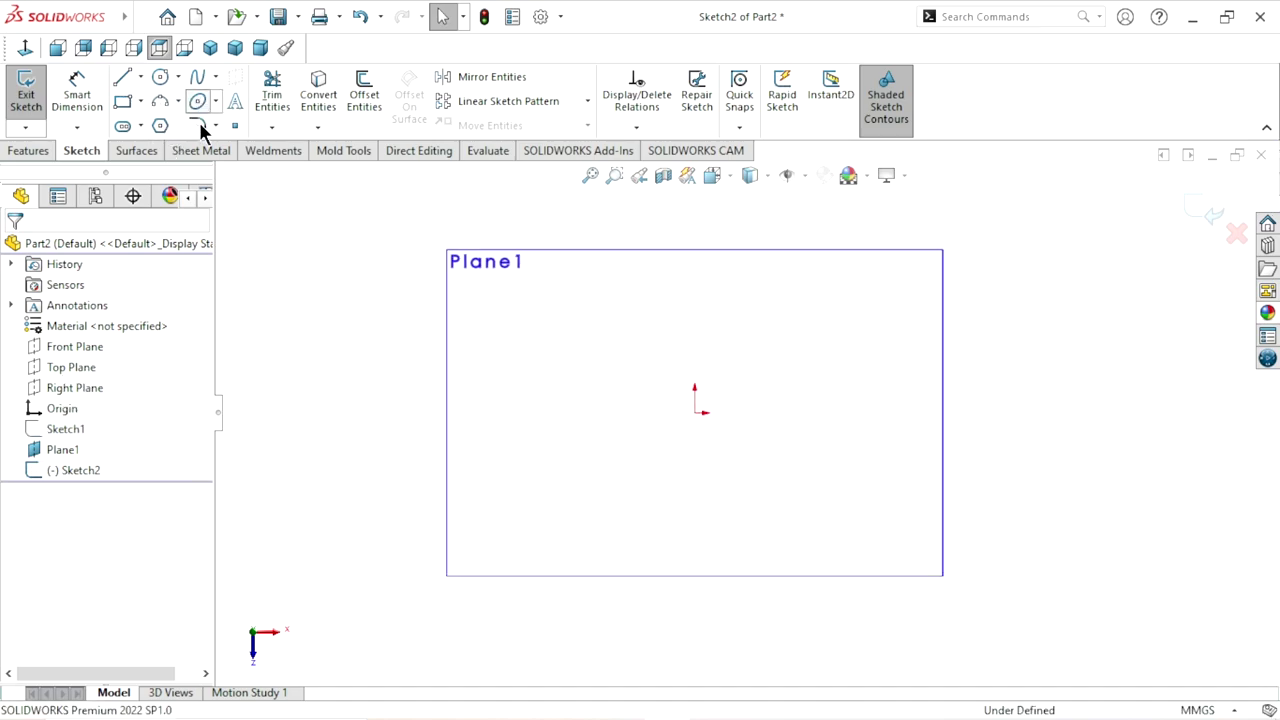
left_click(695, 412)
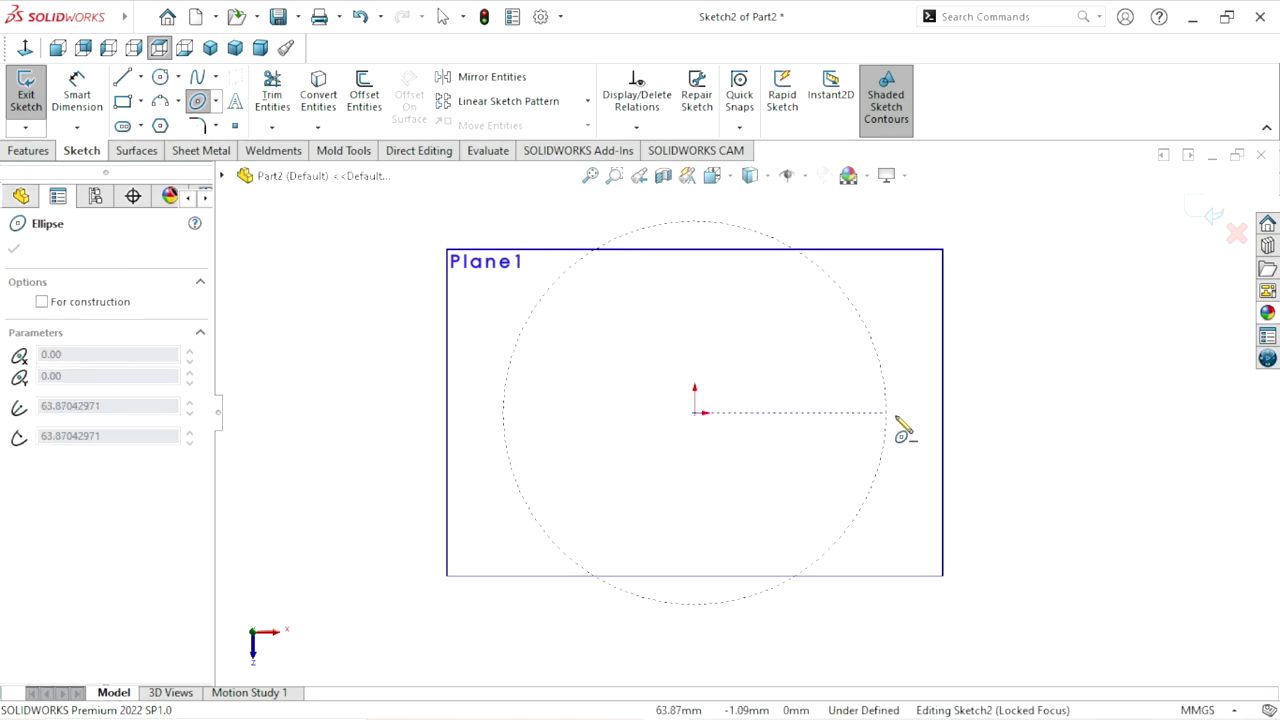
left_click(905, 413)
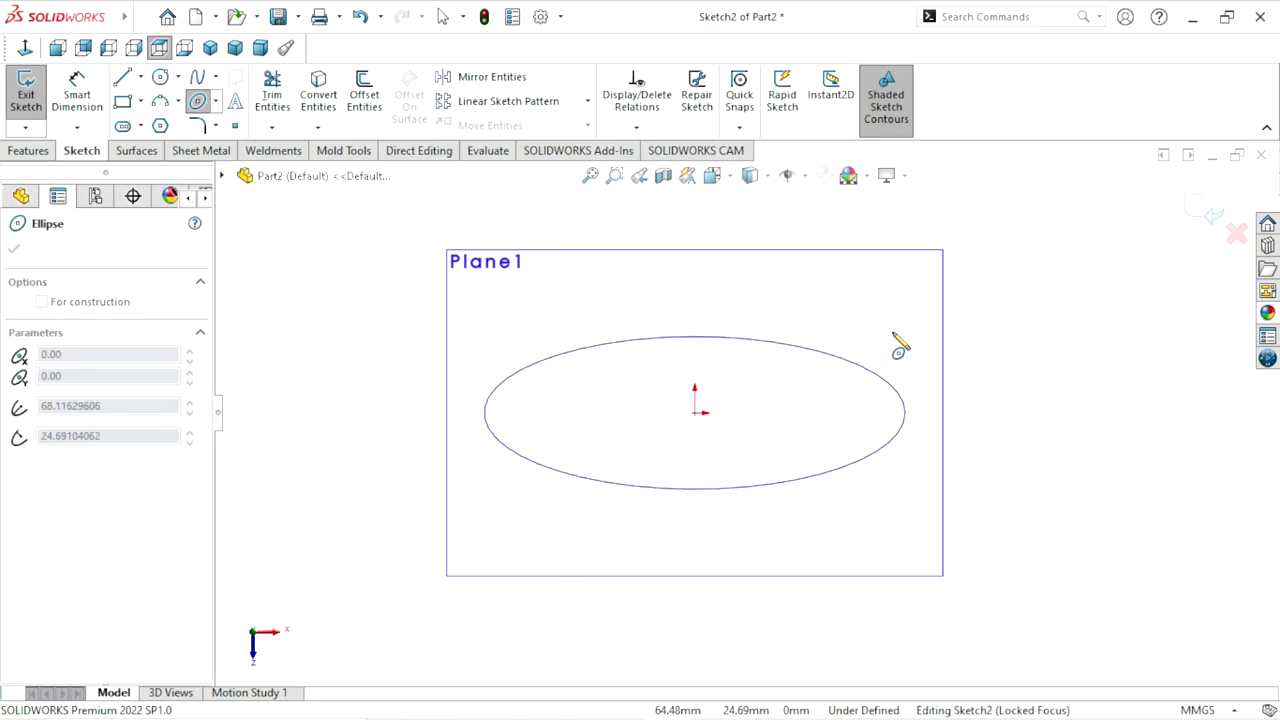
left_click(880, 305)
right_click(1022, 350)
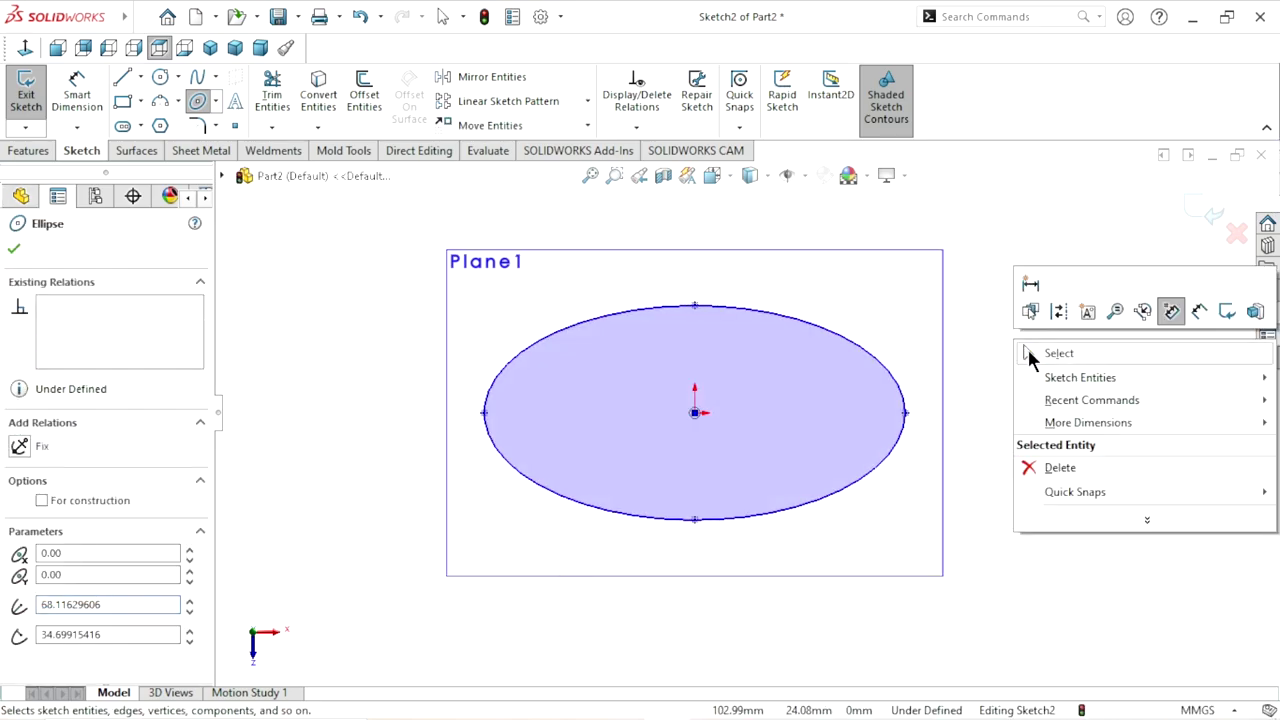
left_click(1030, 351)
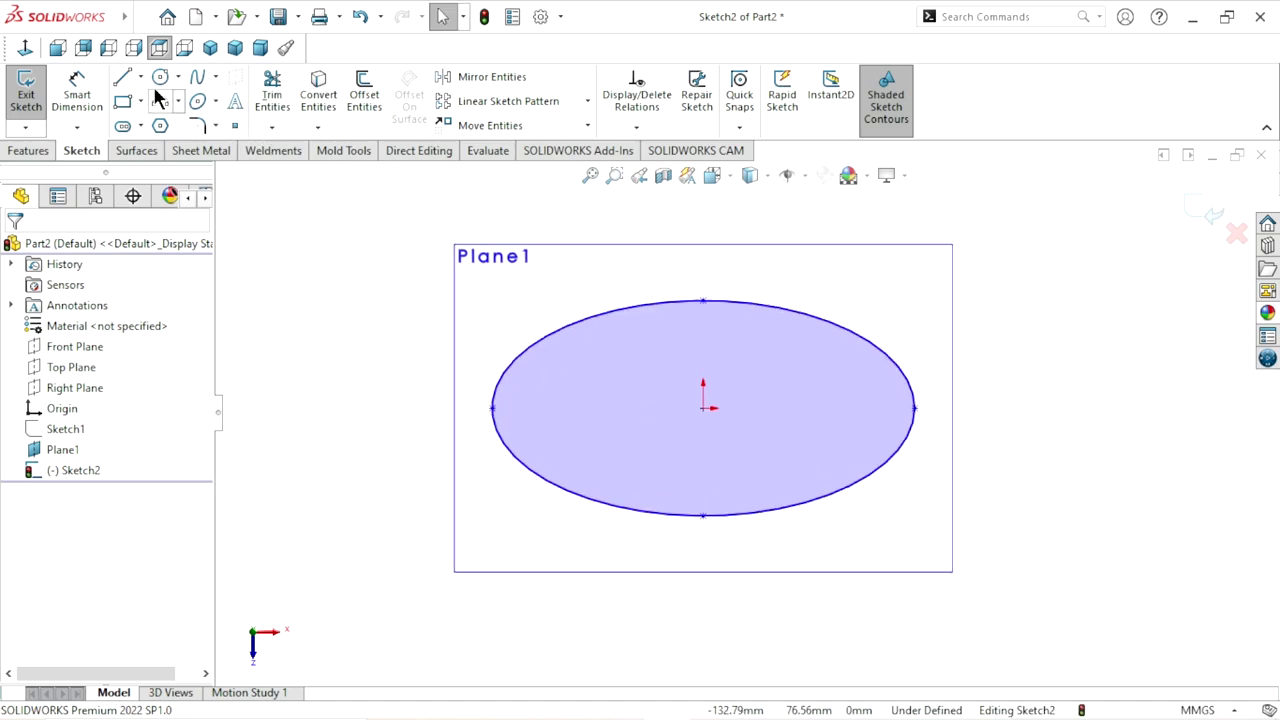
Step: Dimension the new ellipse's height as 57 mm
left_click(85, 95)
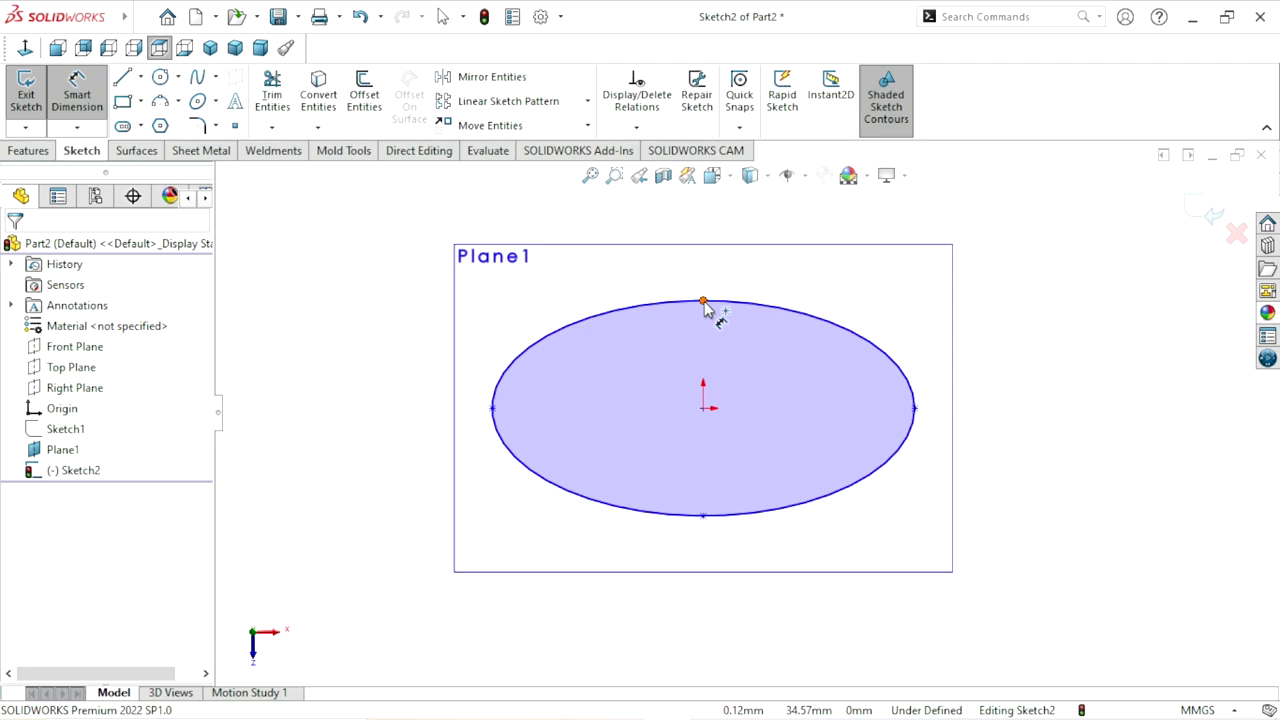
left_click(704, 303)
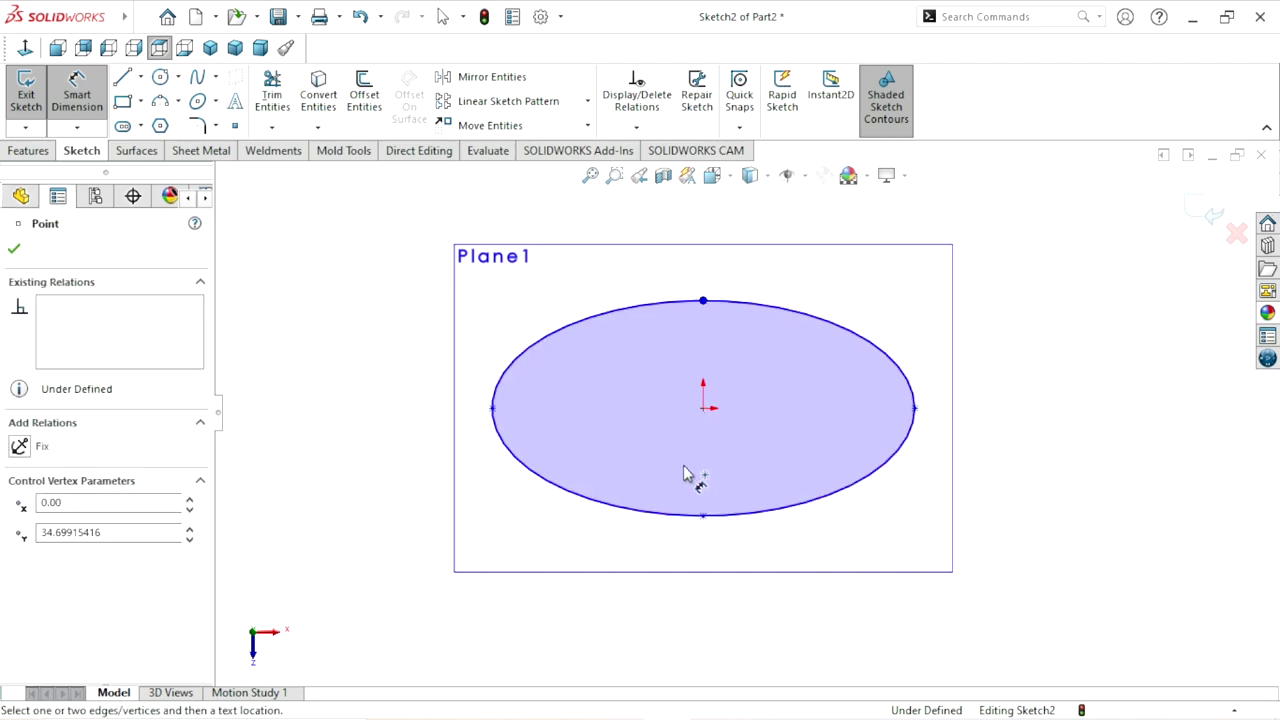
left_click(703, 516)
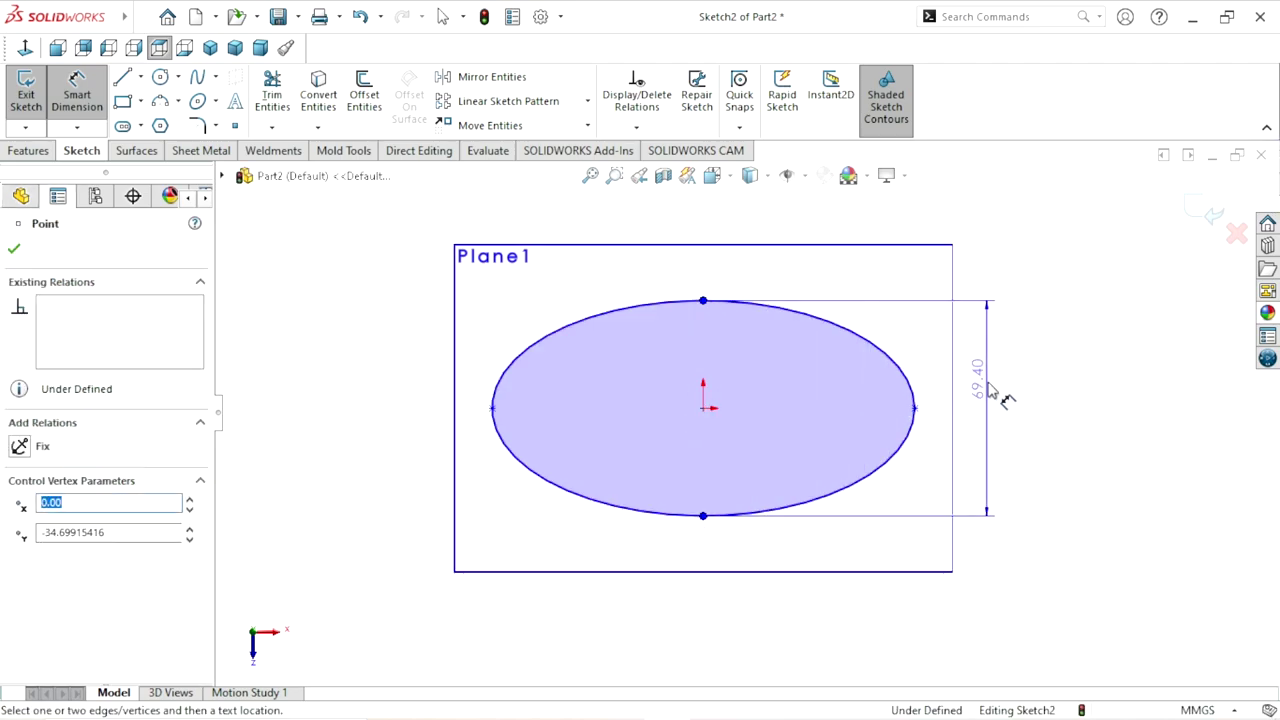
left_click(990, 418)
type("5")
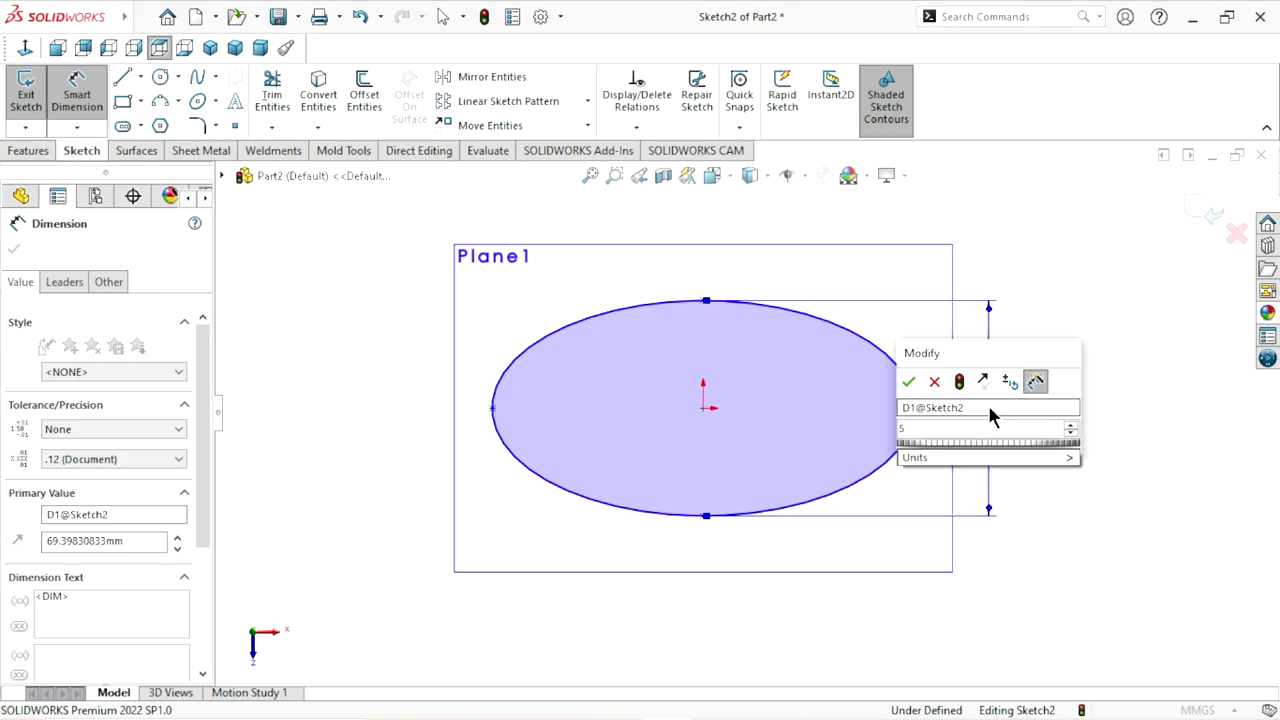
type("7")
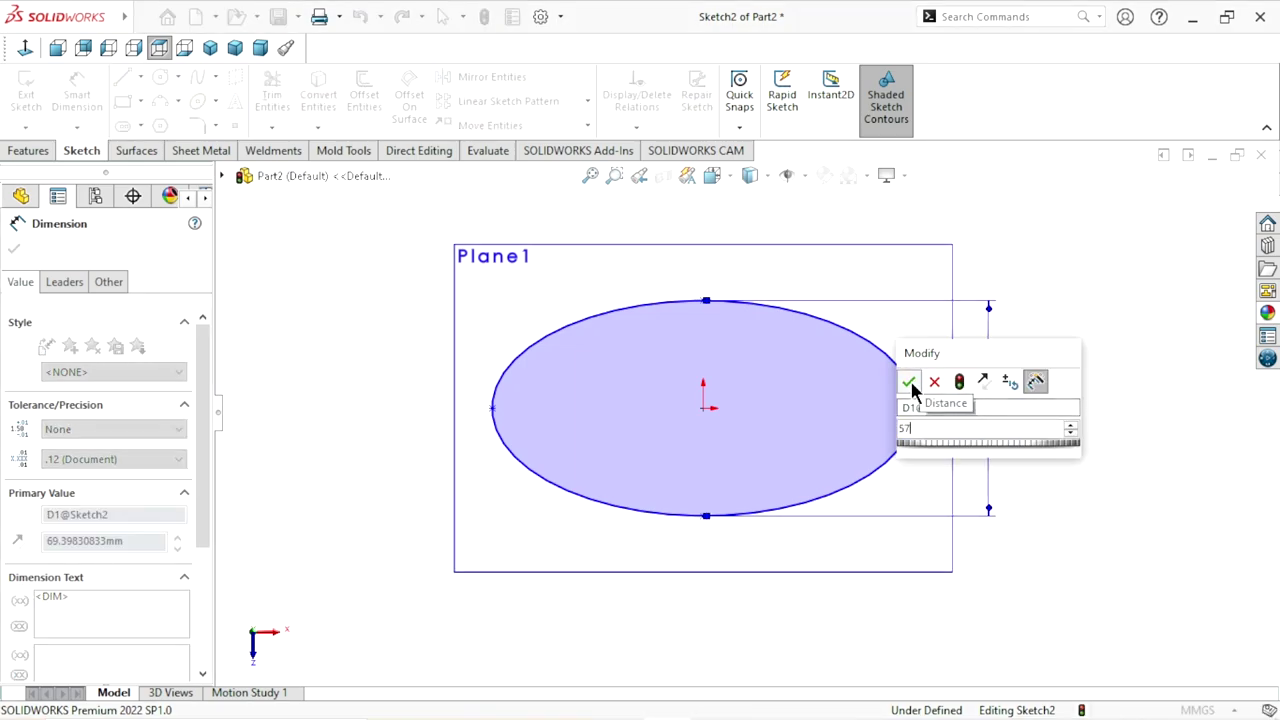
left_click(909, 381)
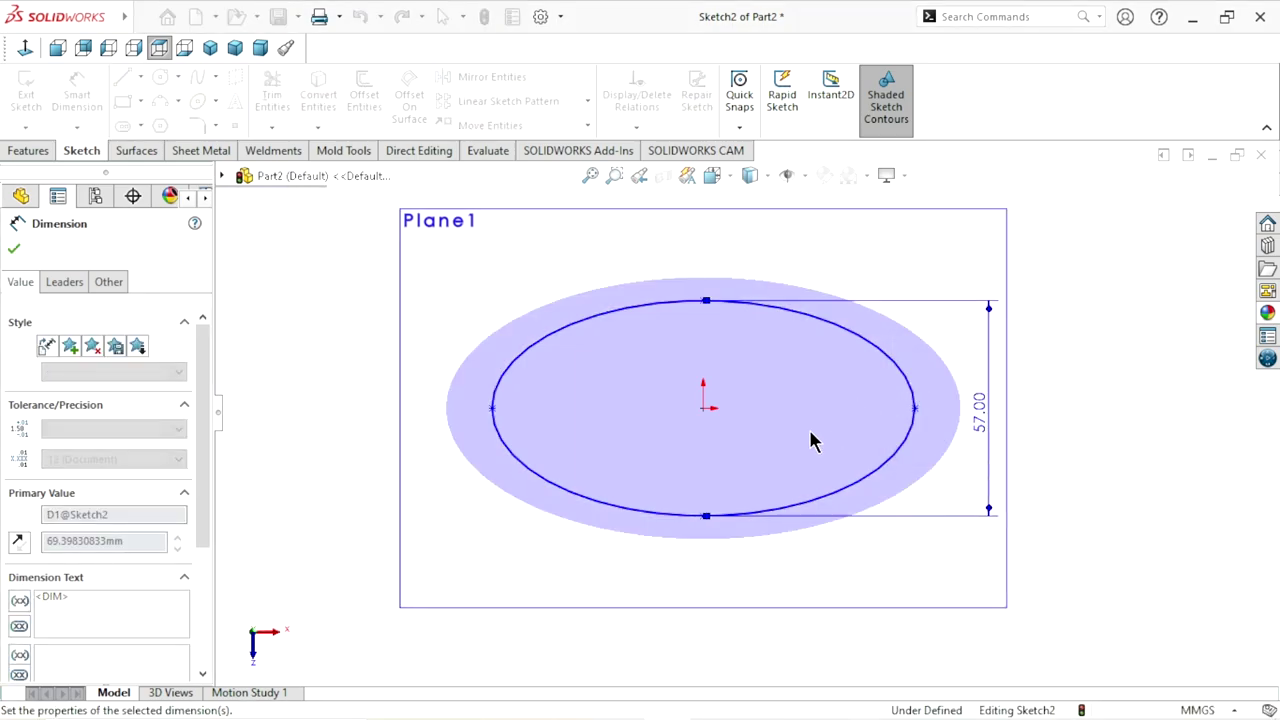
Step: Dimension the ellipse's width as 111 mm and clear the Plane1 selection
left_click(493, 412)
left_click(912, 407)
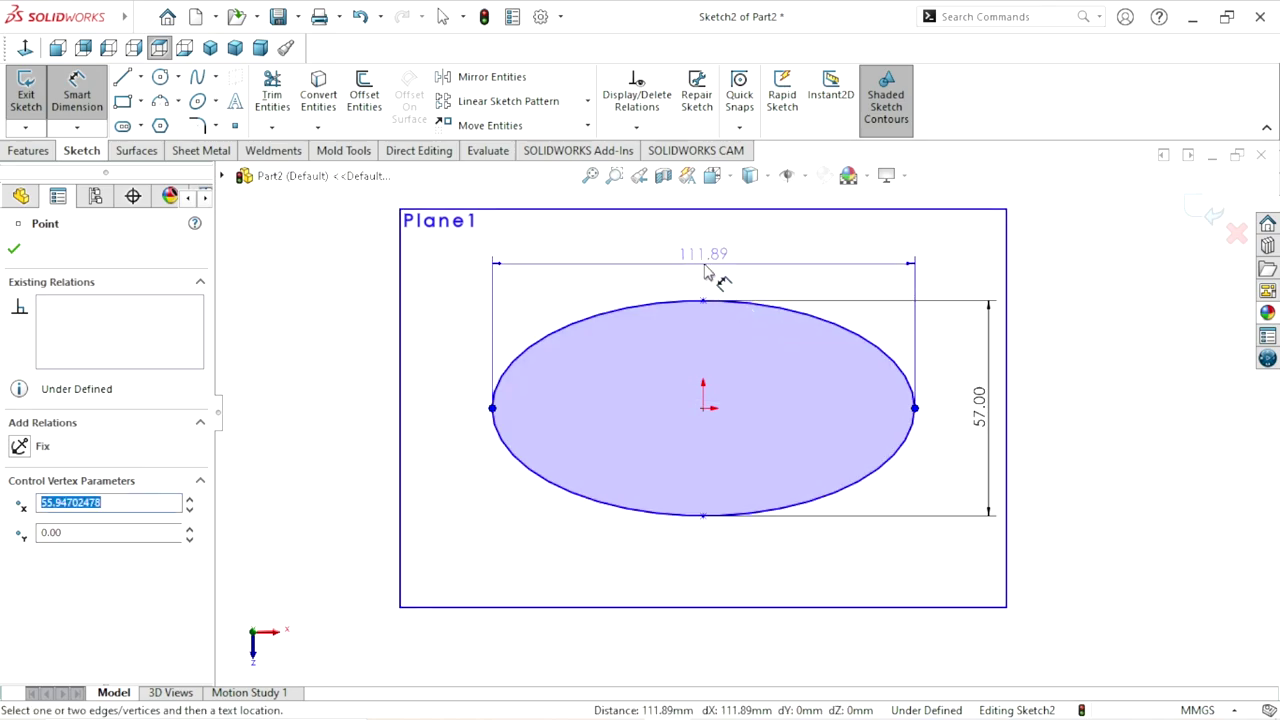
left_click(709, 257)
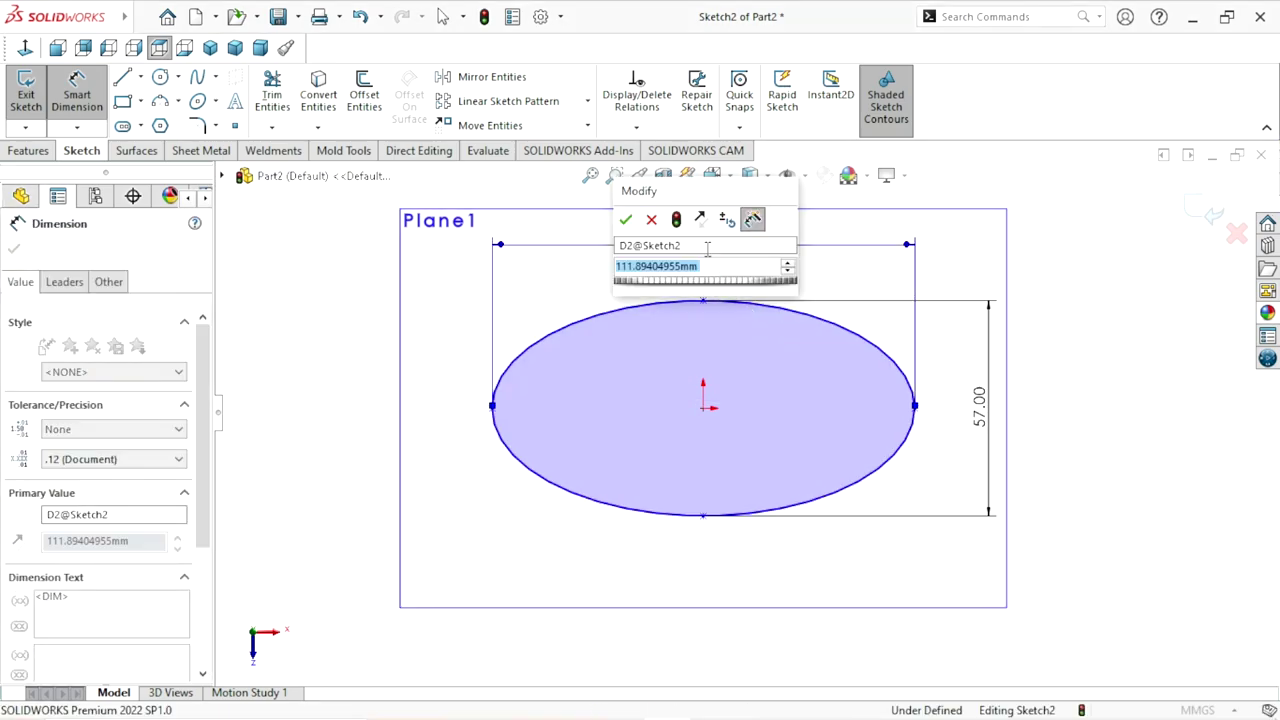
type("111")
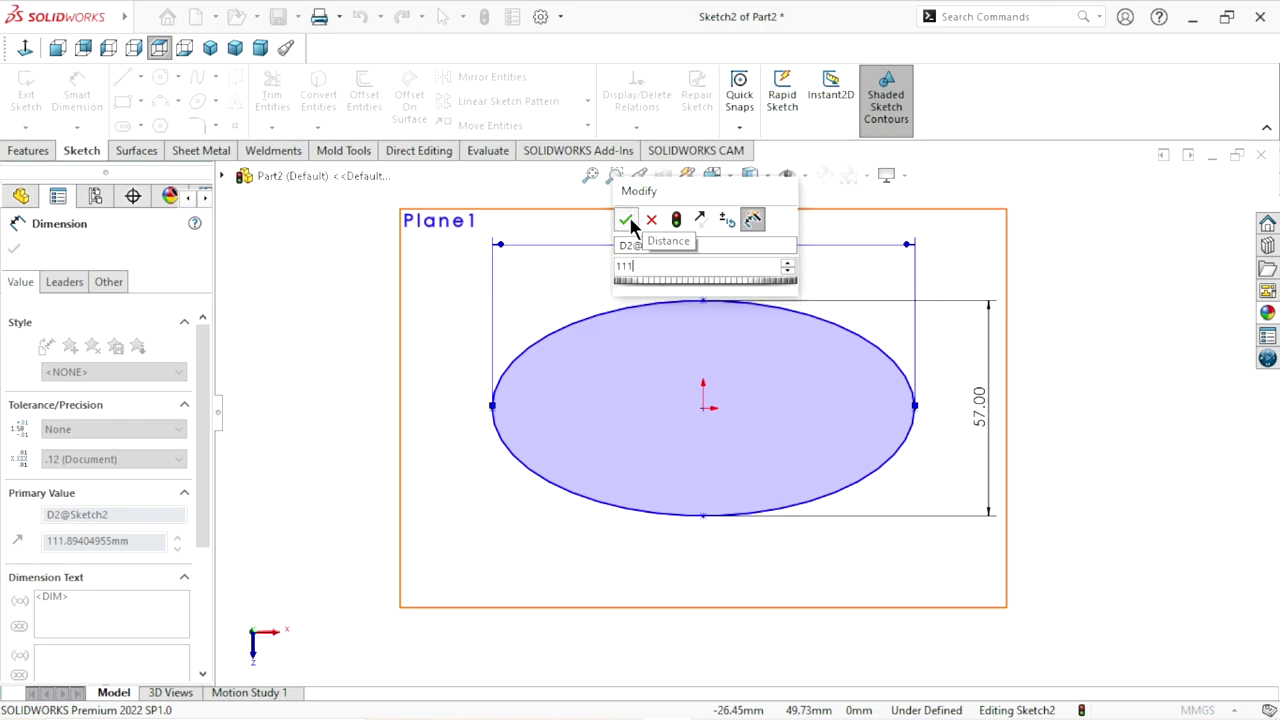
left_click(624, 219)
key("z")
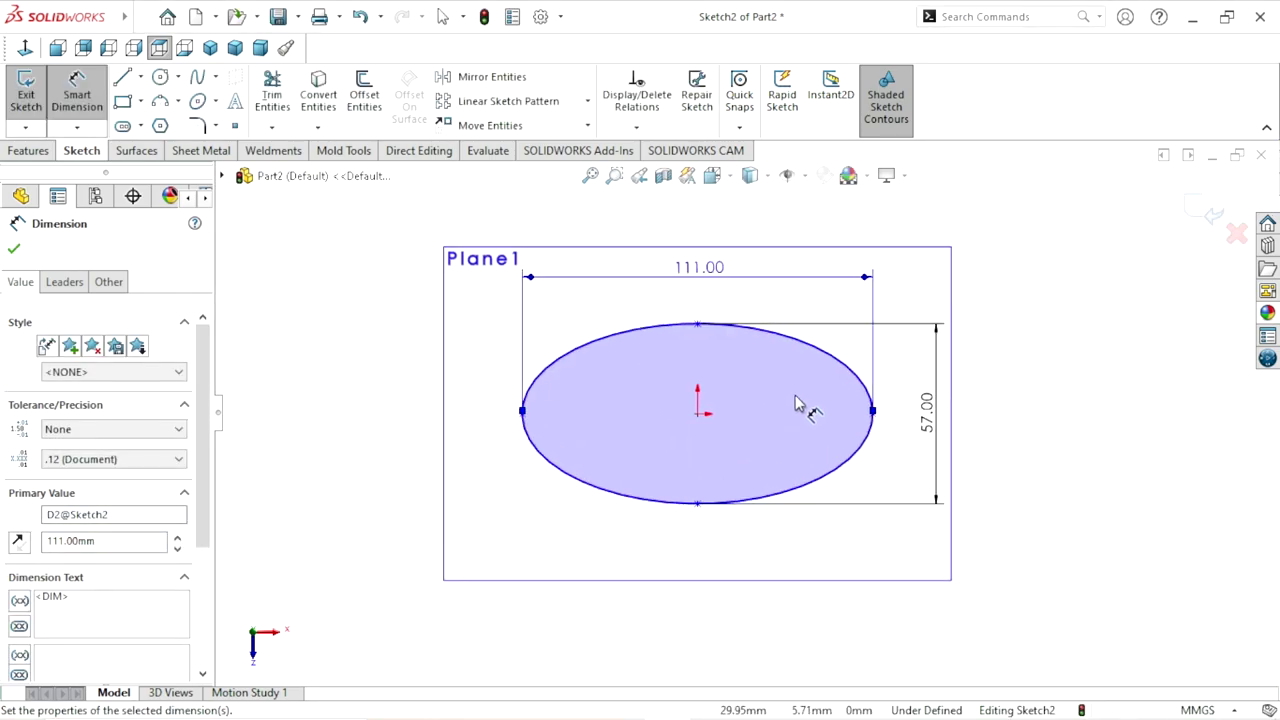
left_click(14, 250)
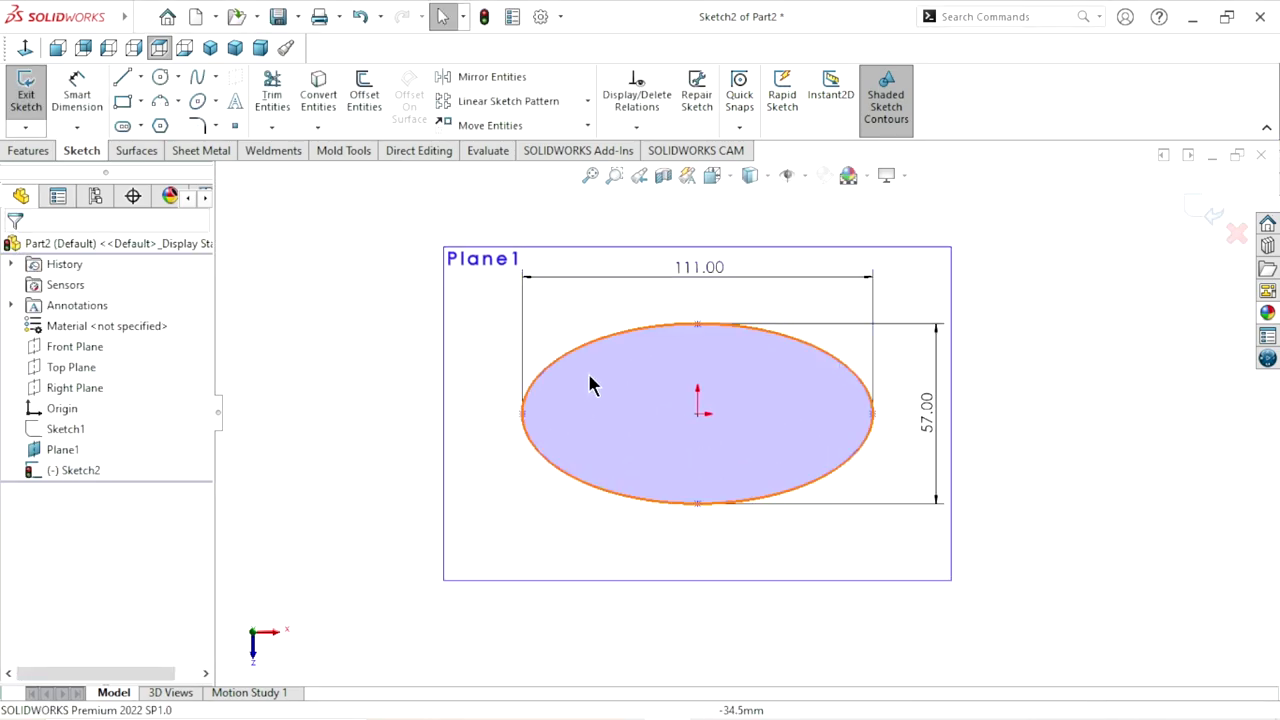
left_click(510, 259)
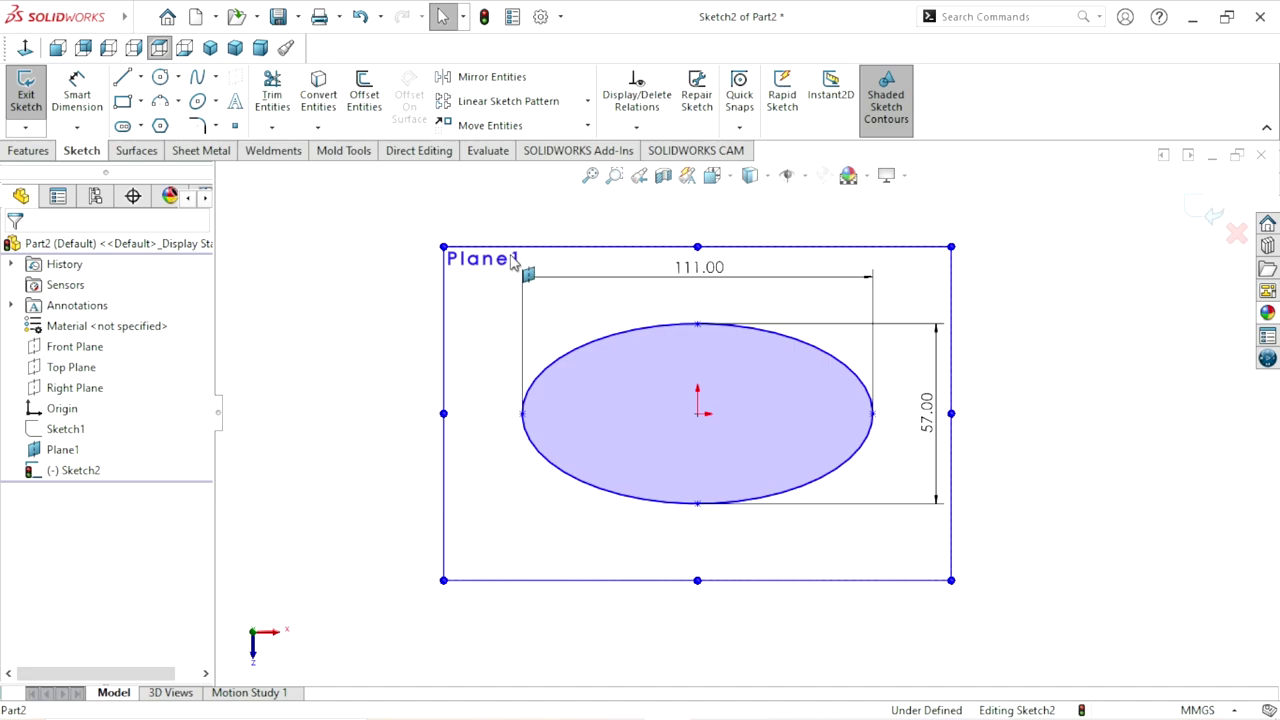
left_click(563, 231)
left_click(518, 262)
left_click(418, 274)
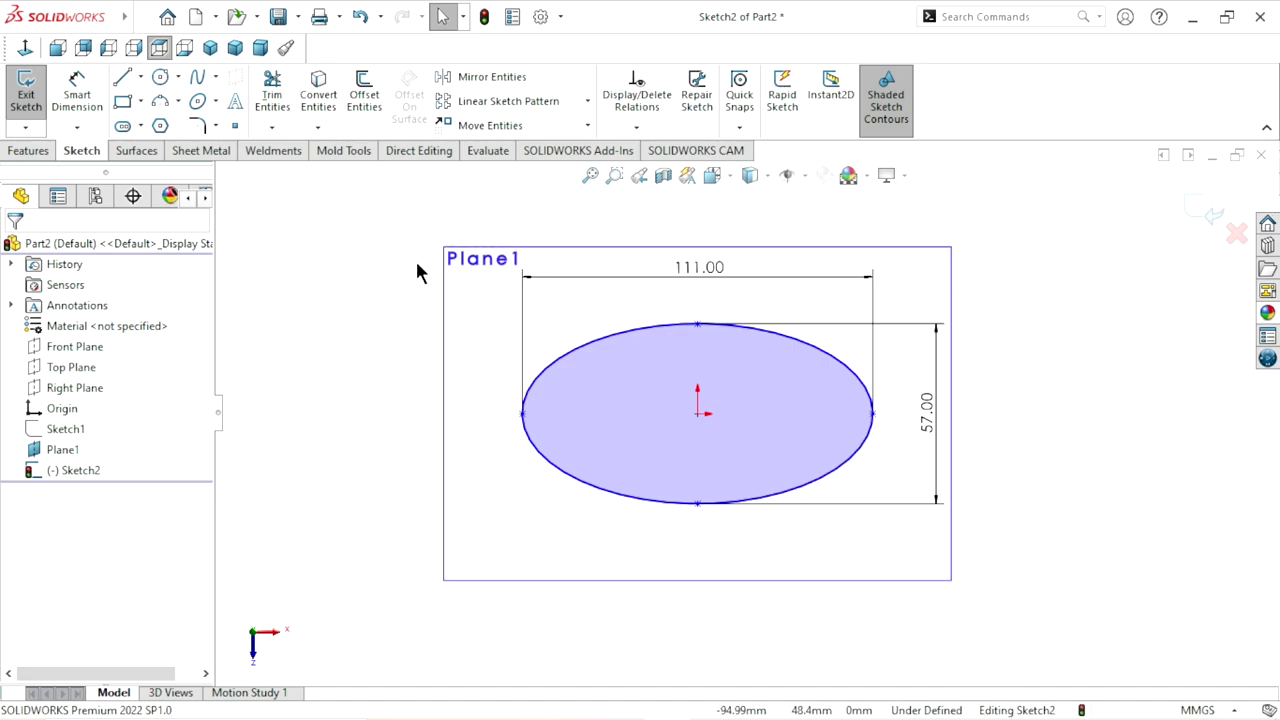
Step: Close Sketch2 and hide Plane1
left_click(1208, 215)
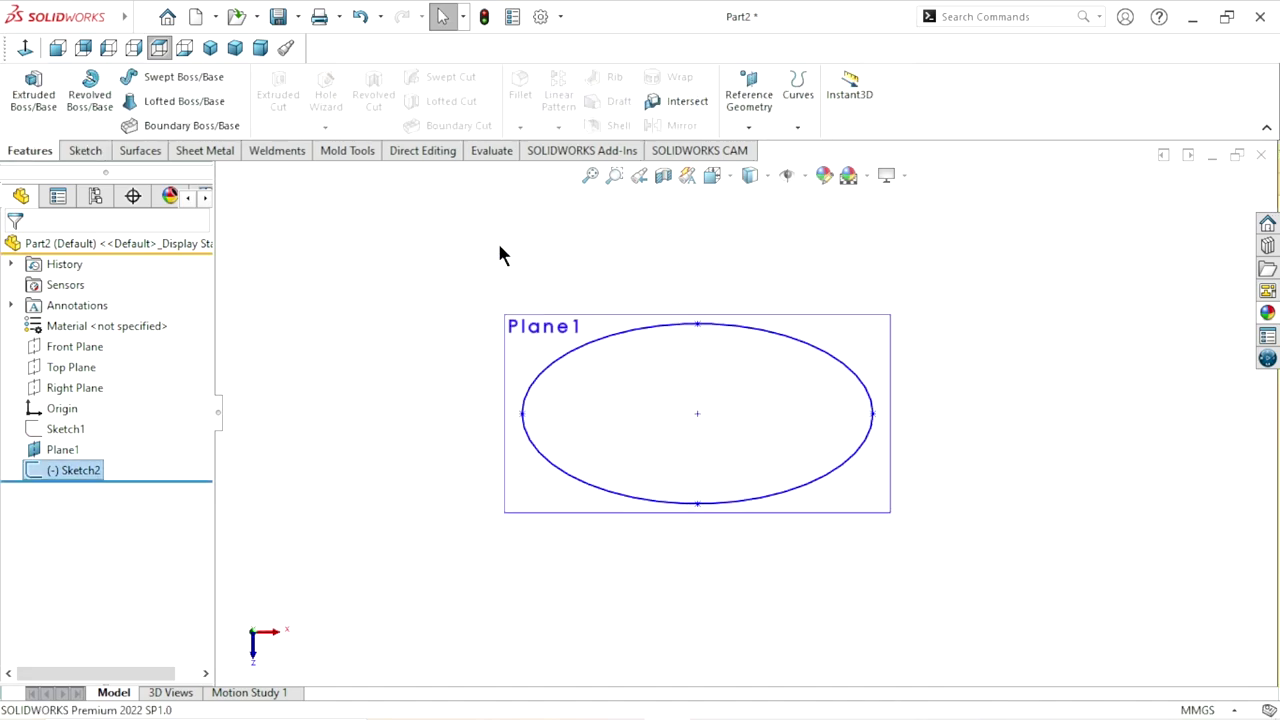
left_click(571, 323)
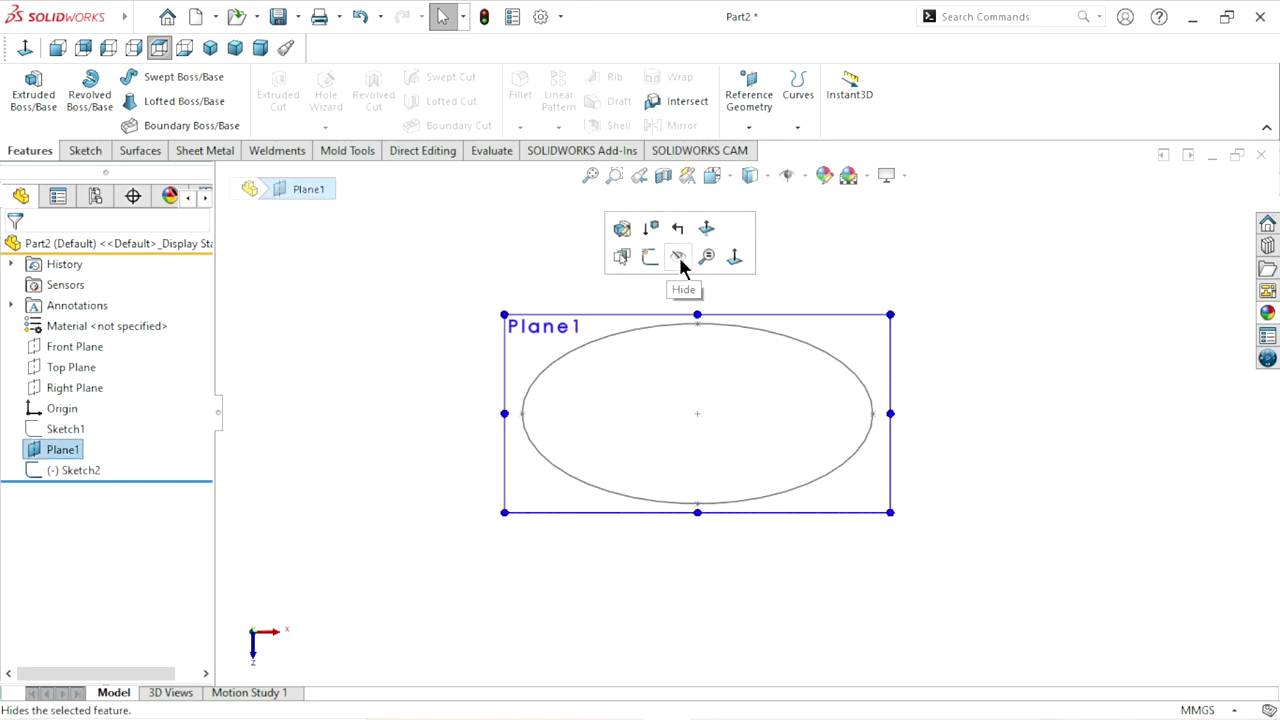
left_click(678, 256)
Step: Show Sketch1 again and view both ellipses in isometric
middle_click_drag(812, 467, 788, 452, "ctrl")
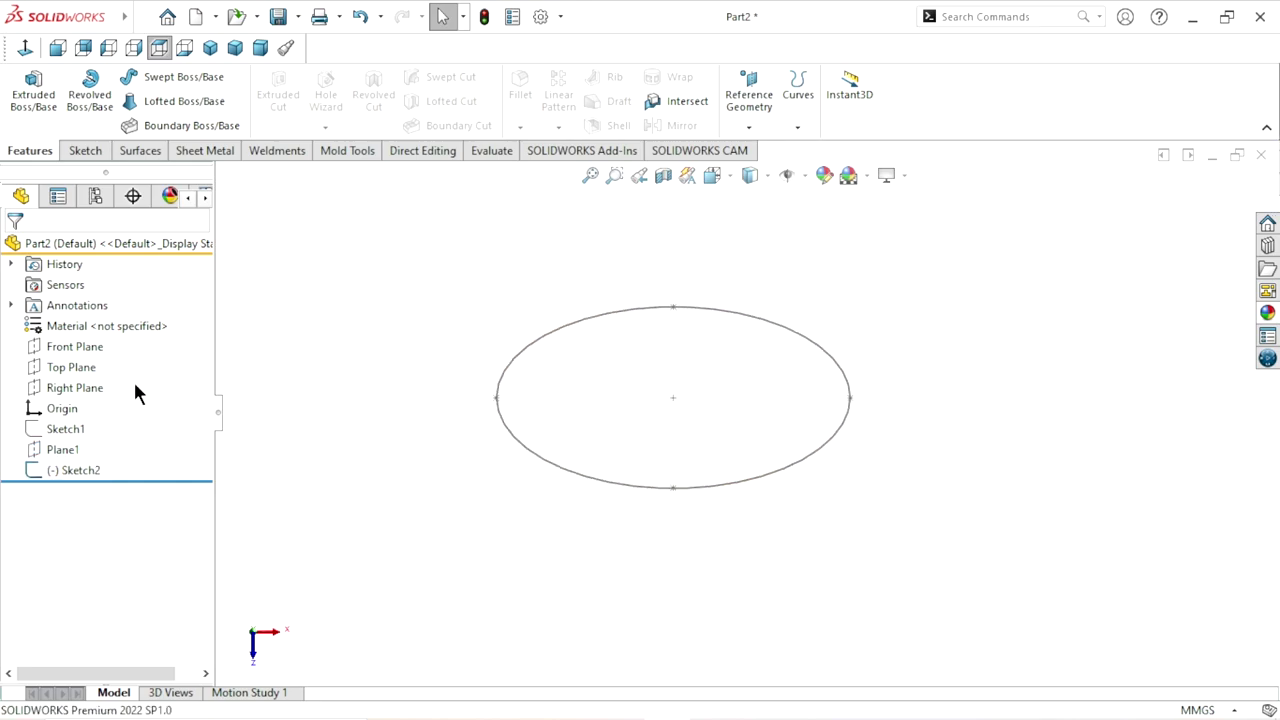
left_click(58, 430)
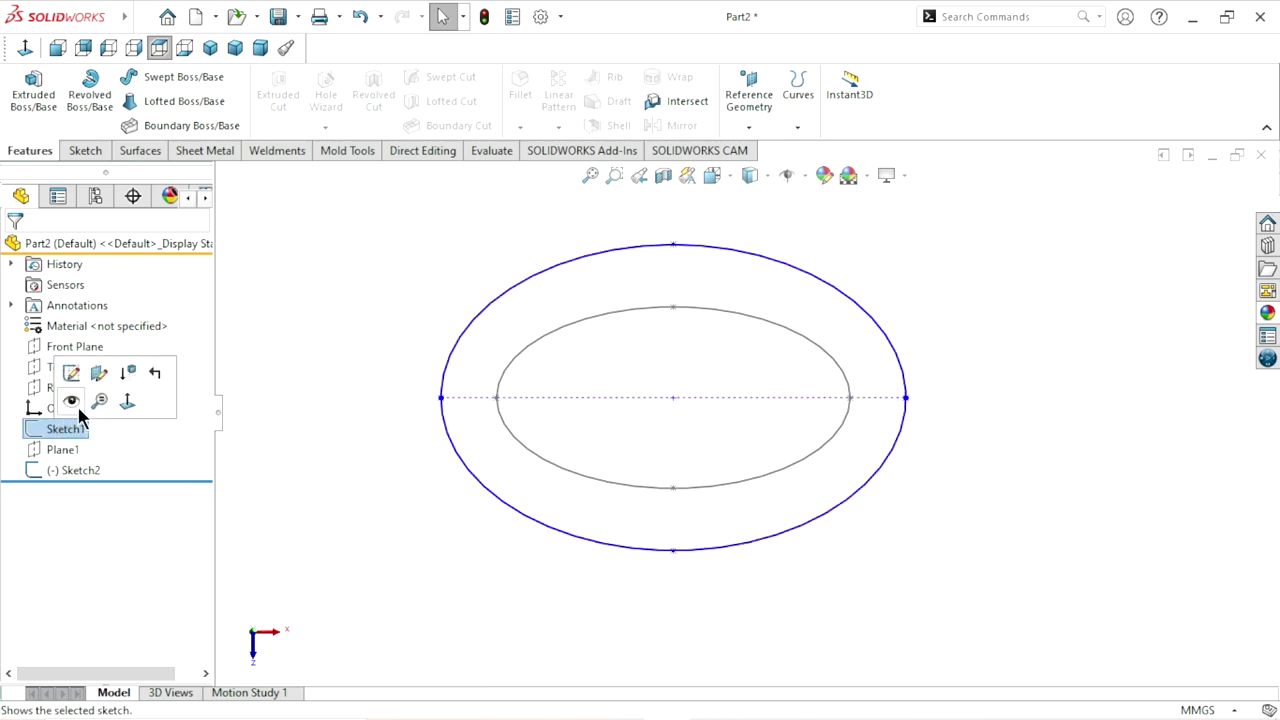
left_click(78, 399)
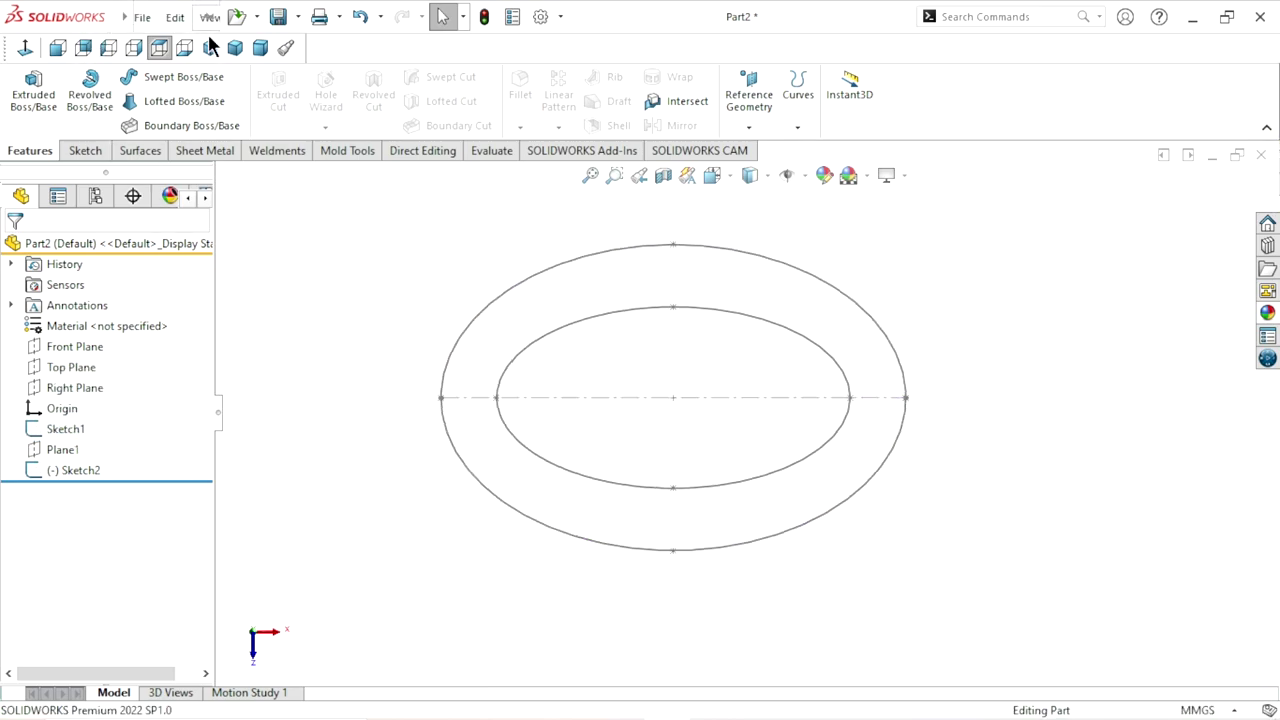
left_click(210, 47)
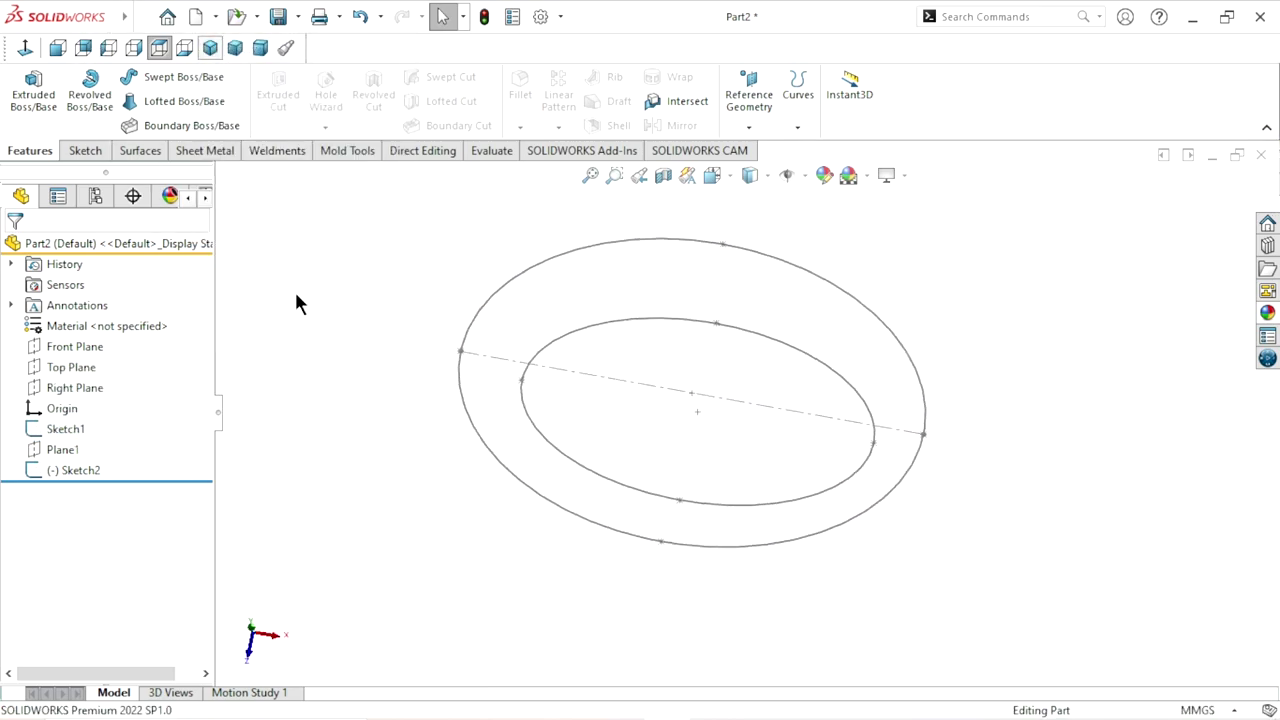
key("ctrl+7")
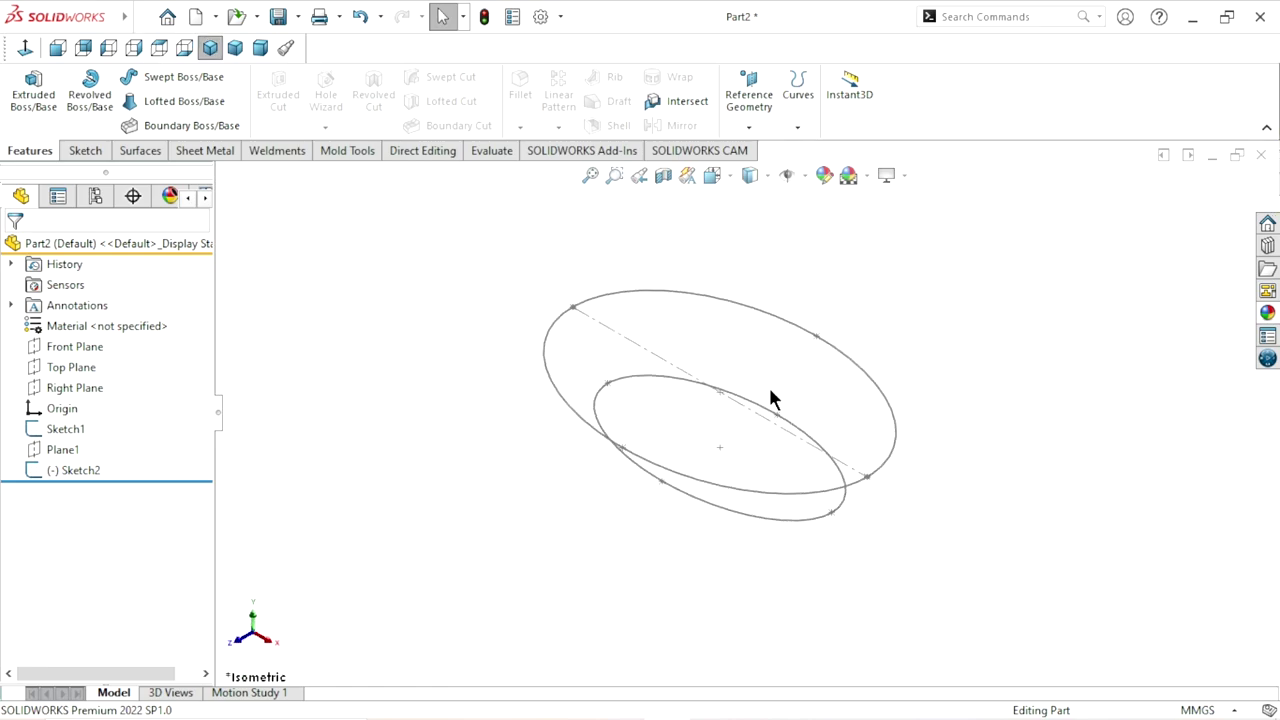
scroll(768, 390, "down", 4)
scroll(881, 390, "up", 3)
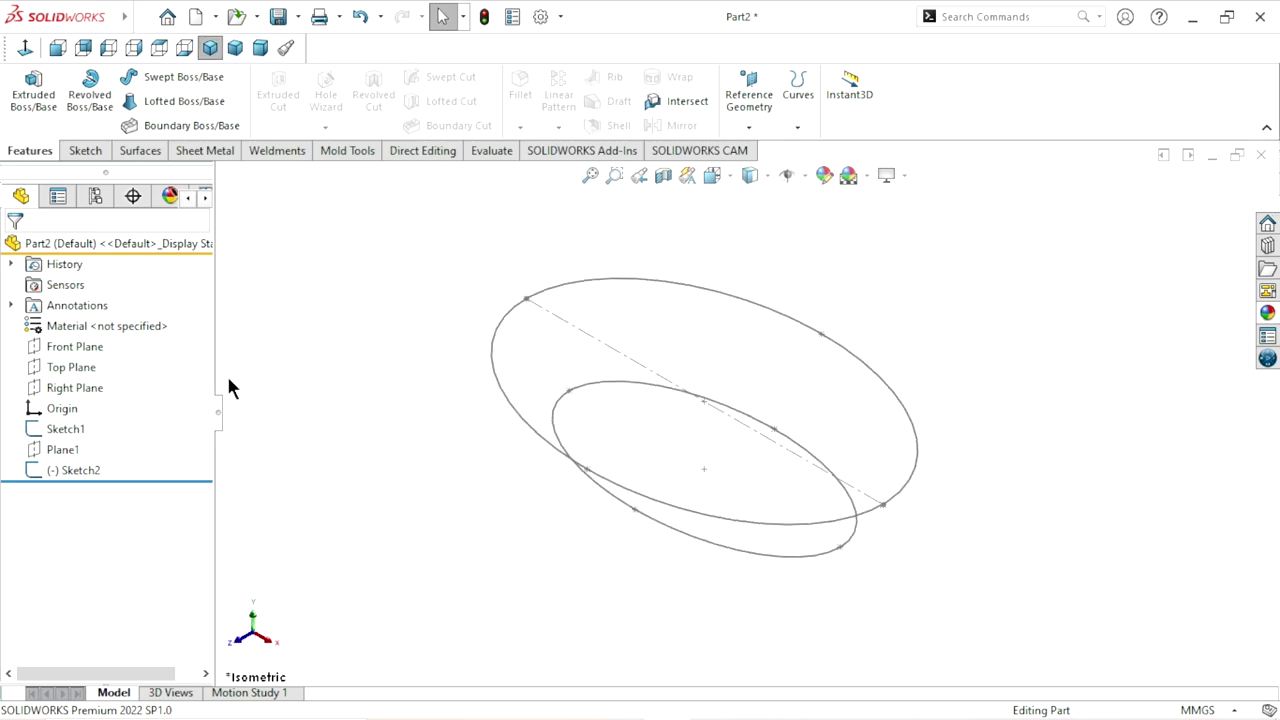
Step: Start Sketch3 on the Right Plane, viewed normal to it
left_click(65, 392)
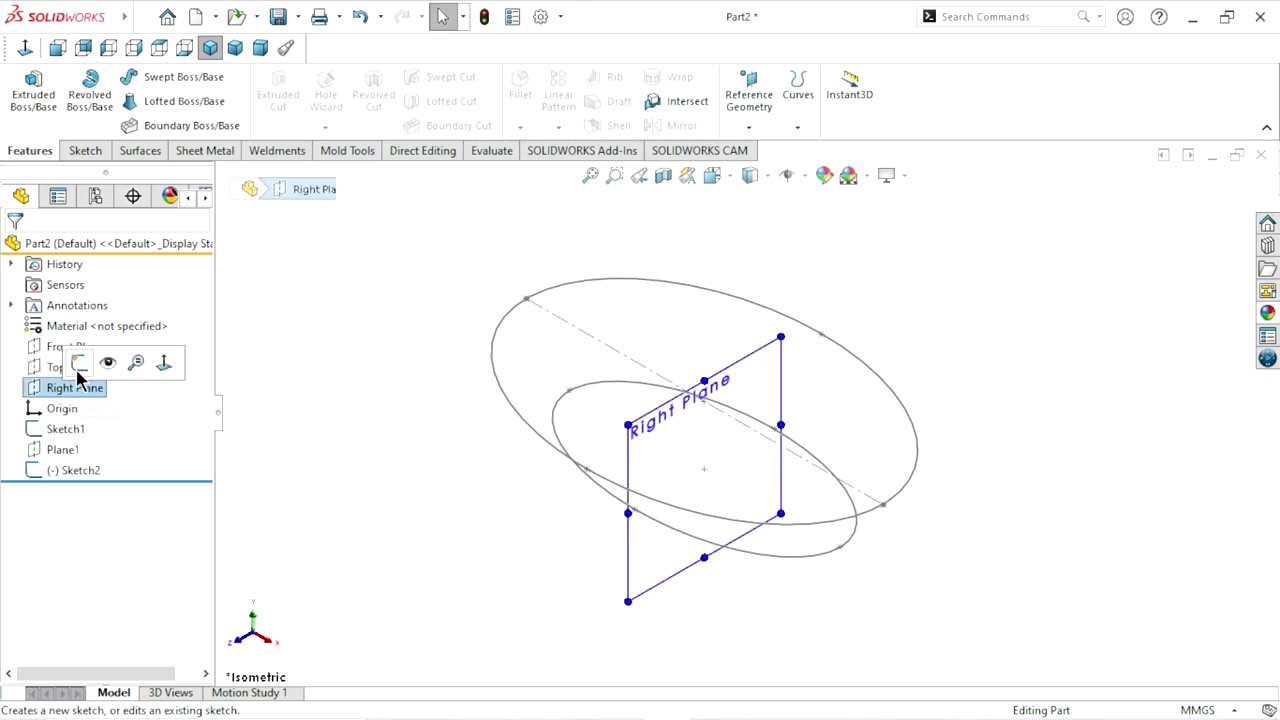
left_click(84, 364)
left_click(27, 47)
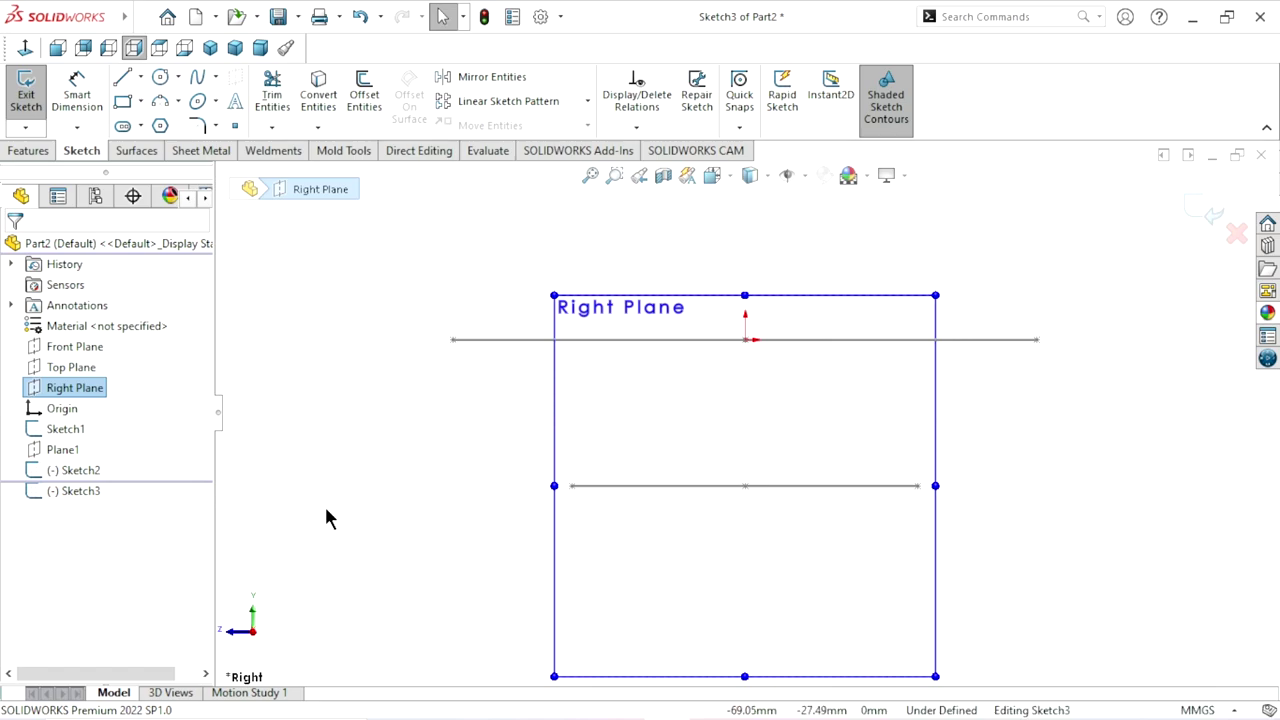
scroll(600, 450, "up", 2)
scroll(734, 514, "down", 1)
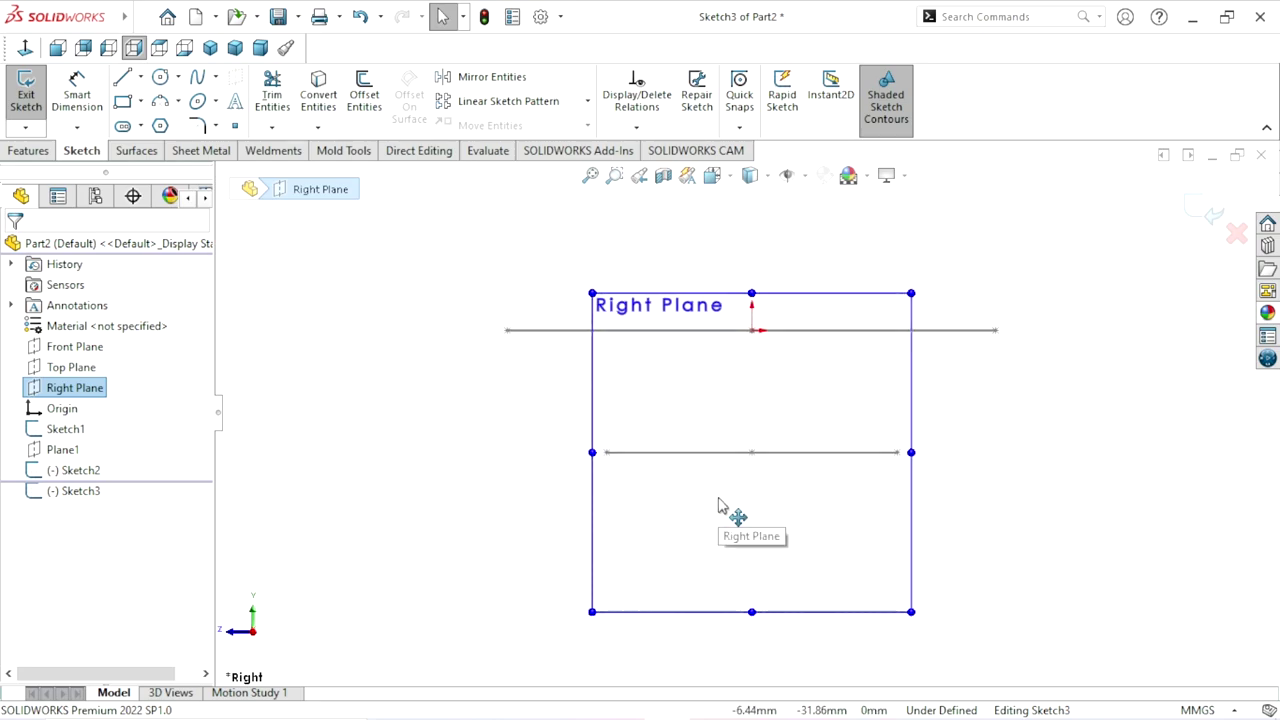
left_click(443, 471)
Step: Draw a 3-point arc joining the left ends of the upper and lower ellipse lines
left_click(158, 102)
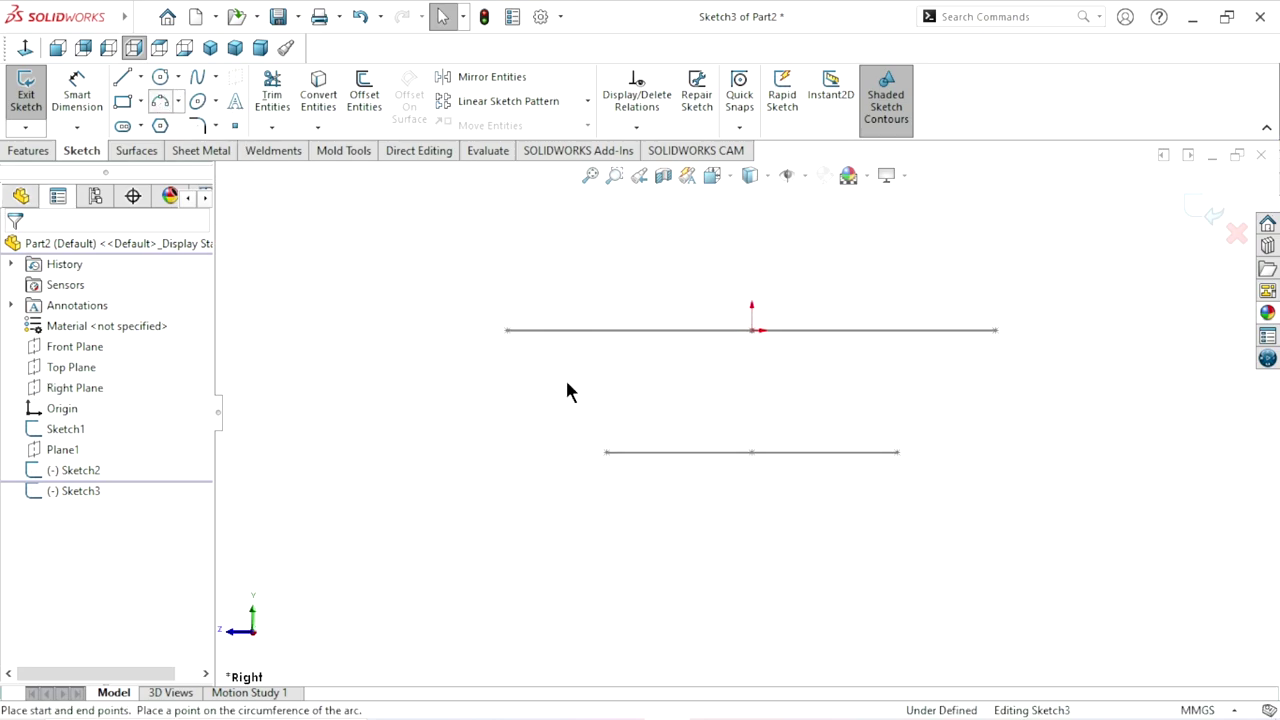
left_click(489, 331)
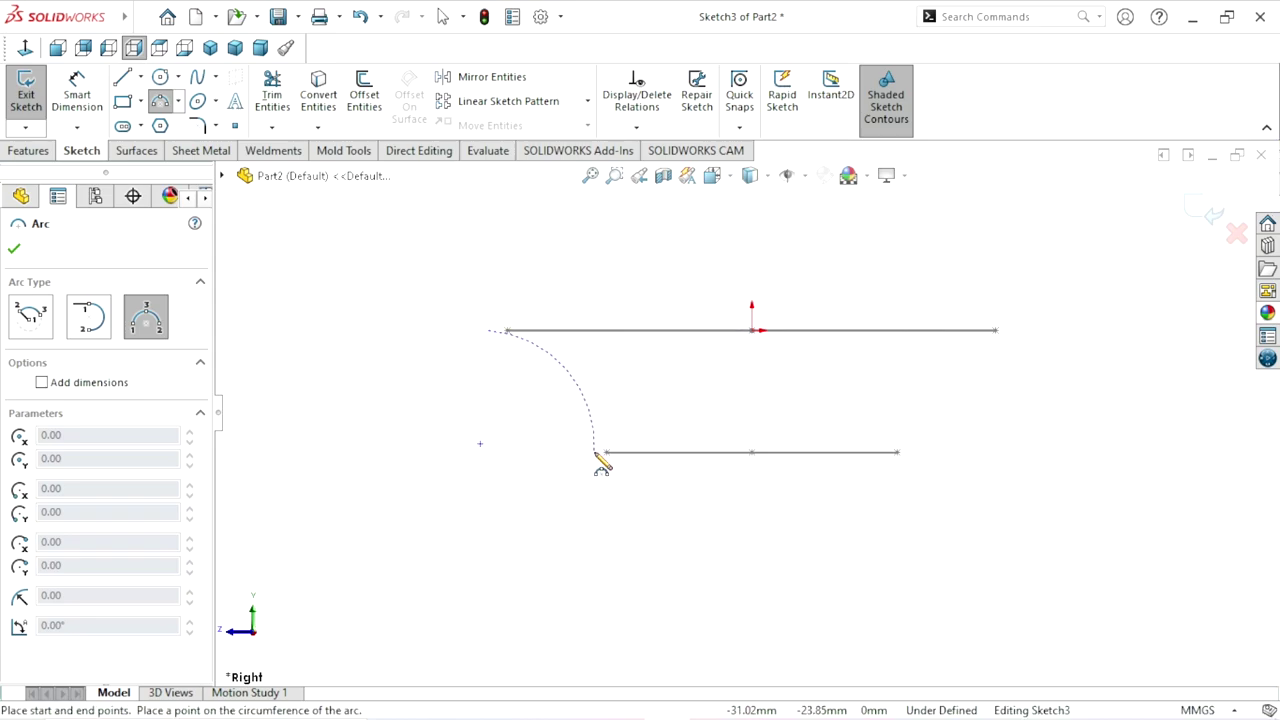
left_click(597, 458)
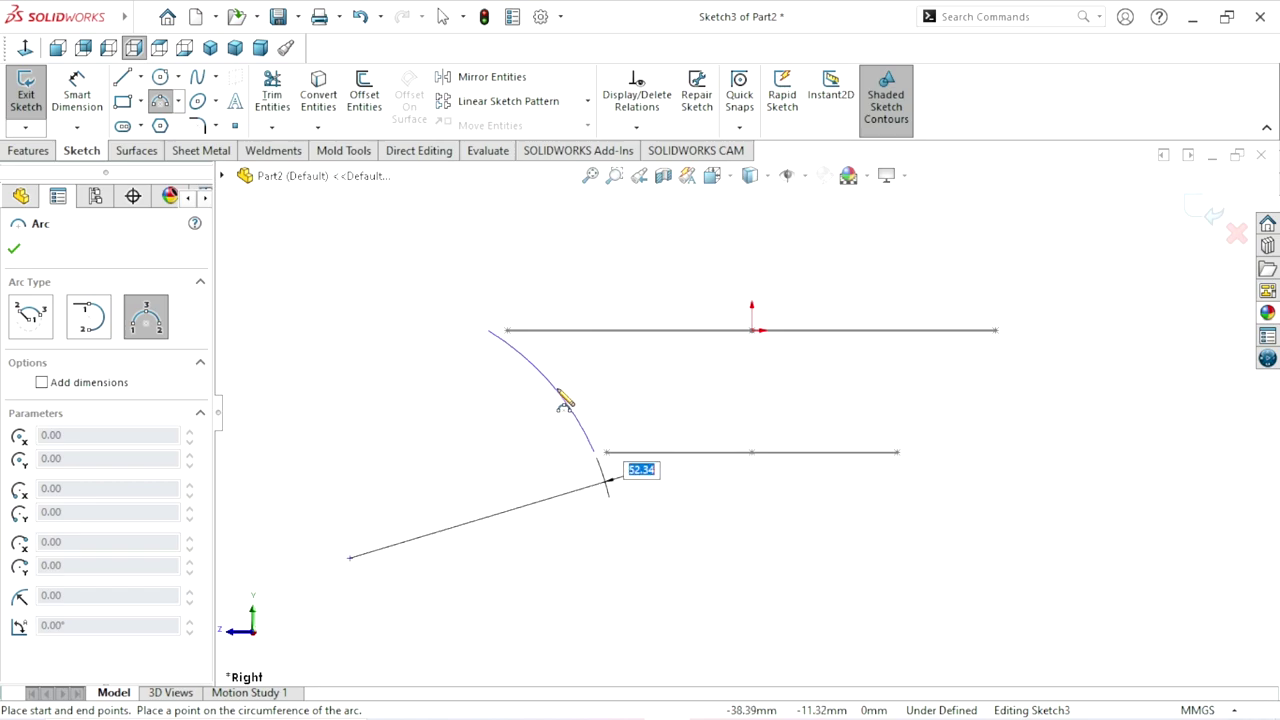
left_click(565, 400)
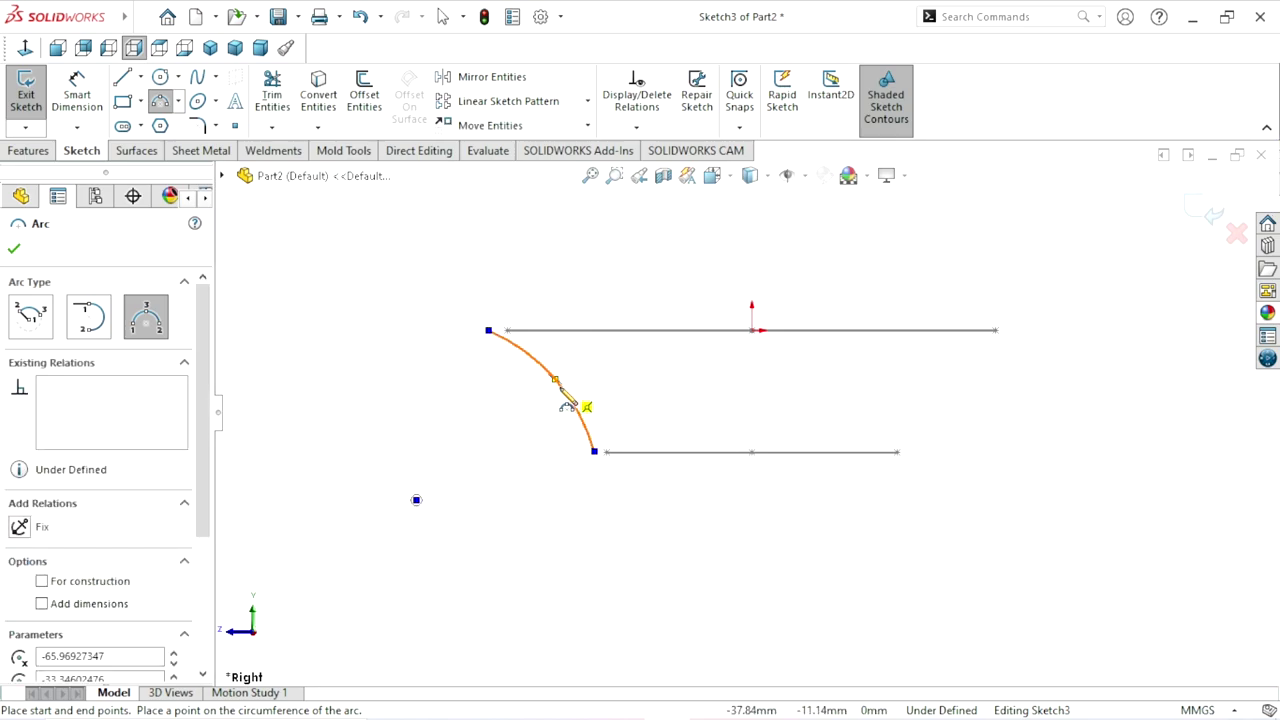
scroll(565, 405, "up", 3)
scroll(603, 406, "down", 3)
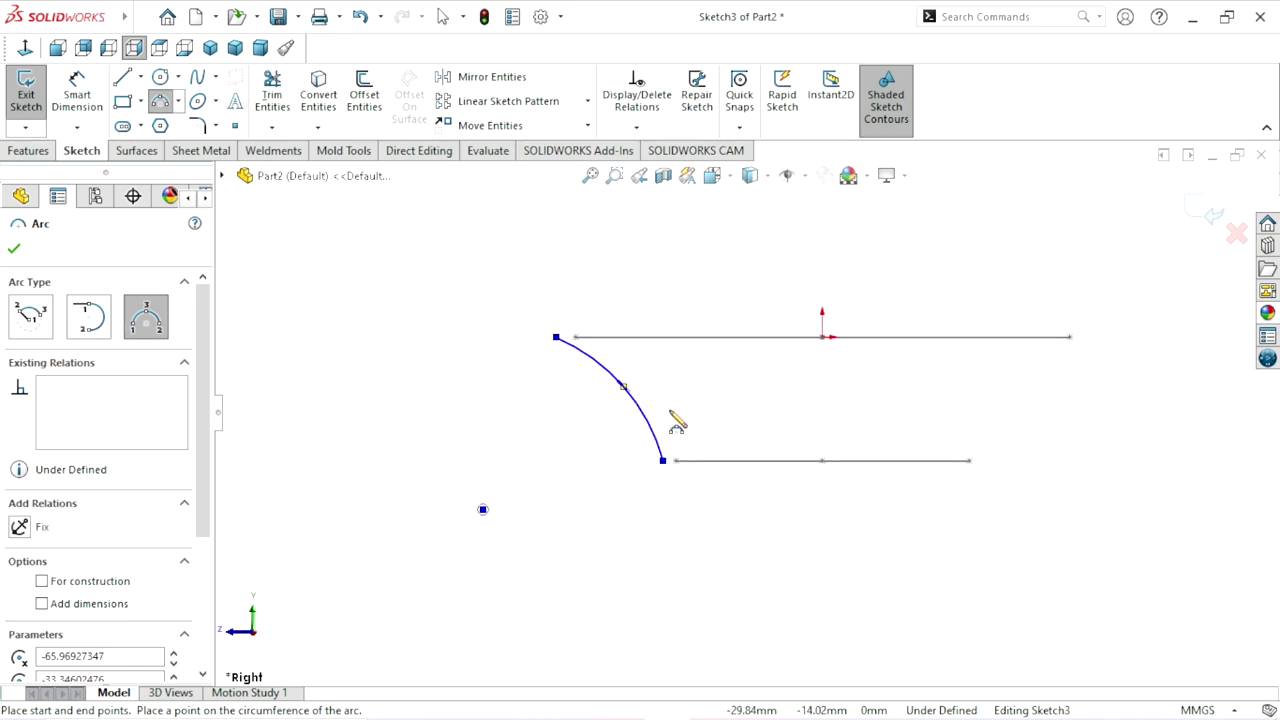
left_click(14, 250)
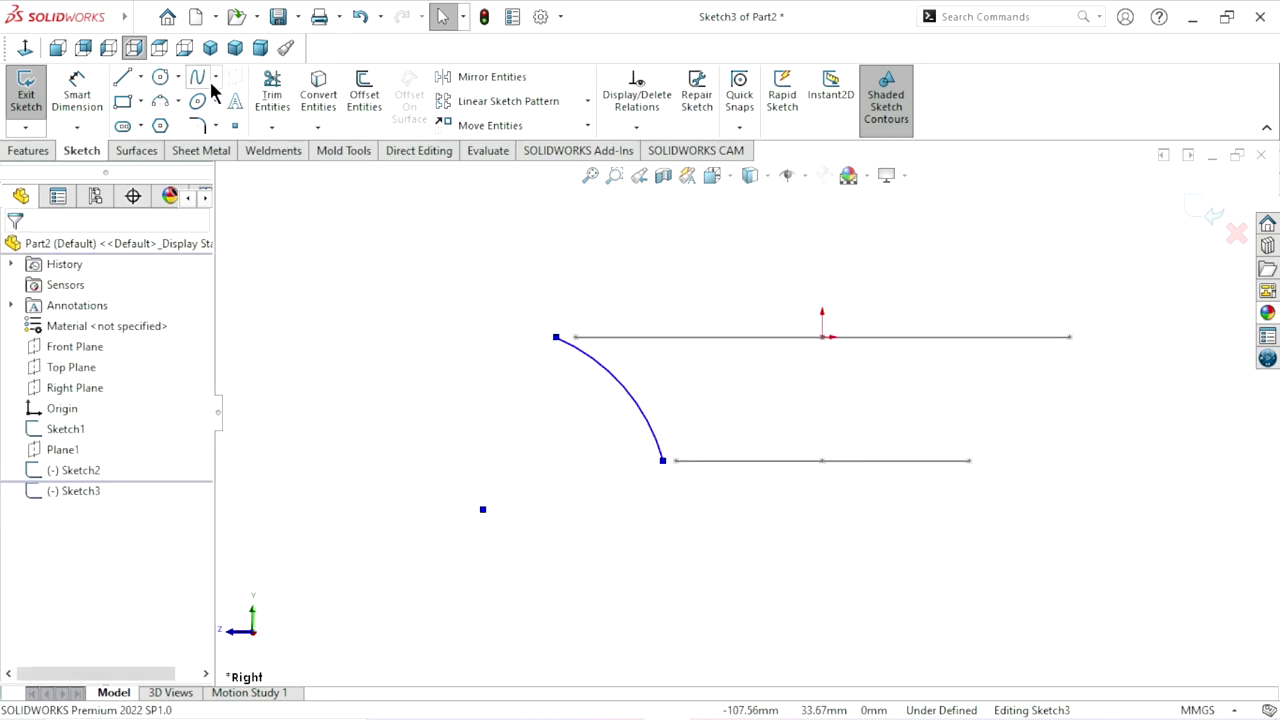
left_click(146, 77)
Step: Draw a vertical centerline from the origin down past the lower line
left_click(170, 123)
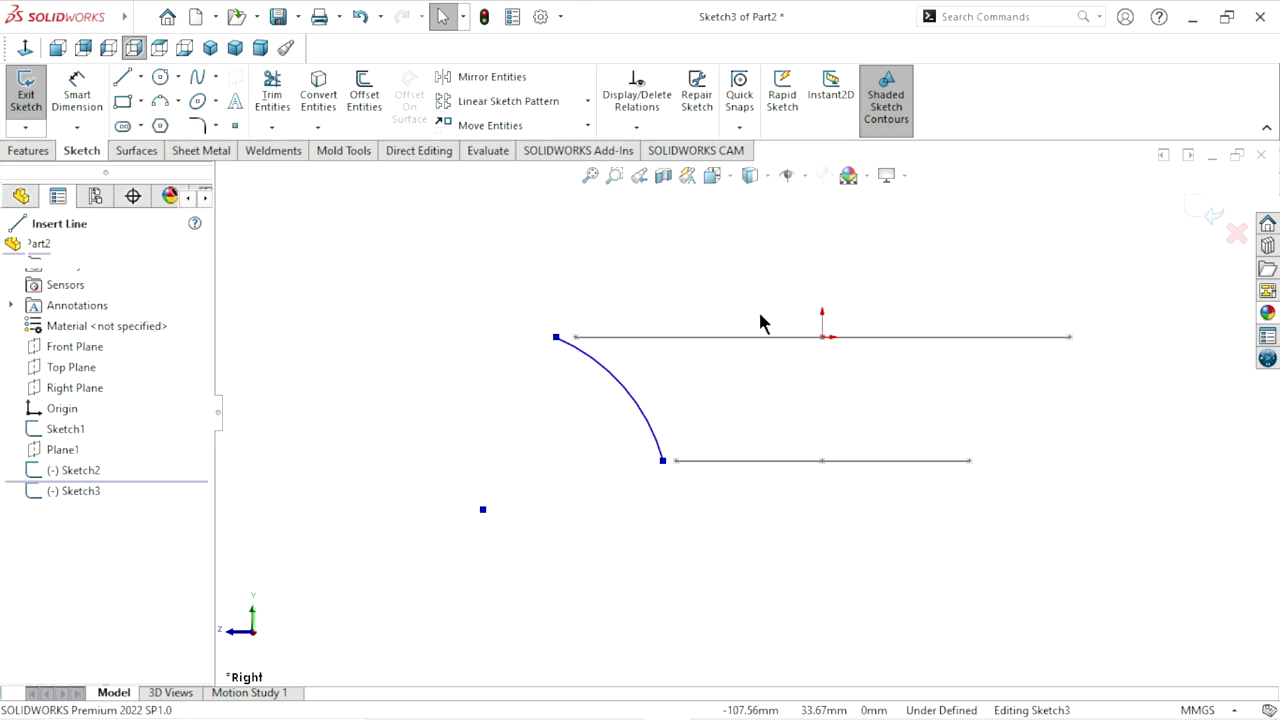
left_click(822, 337)
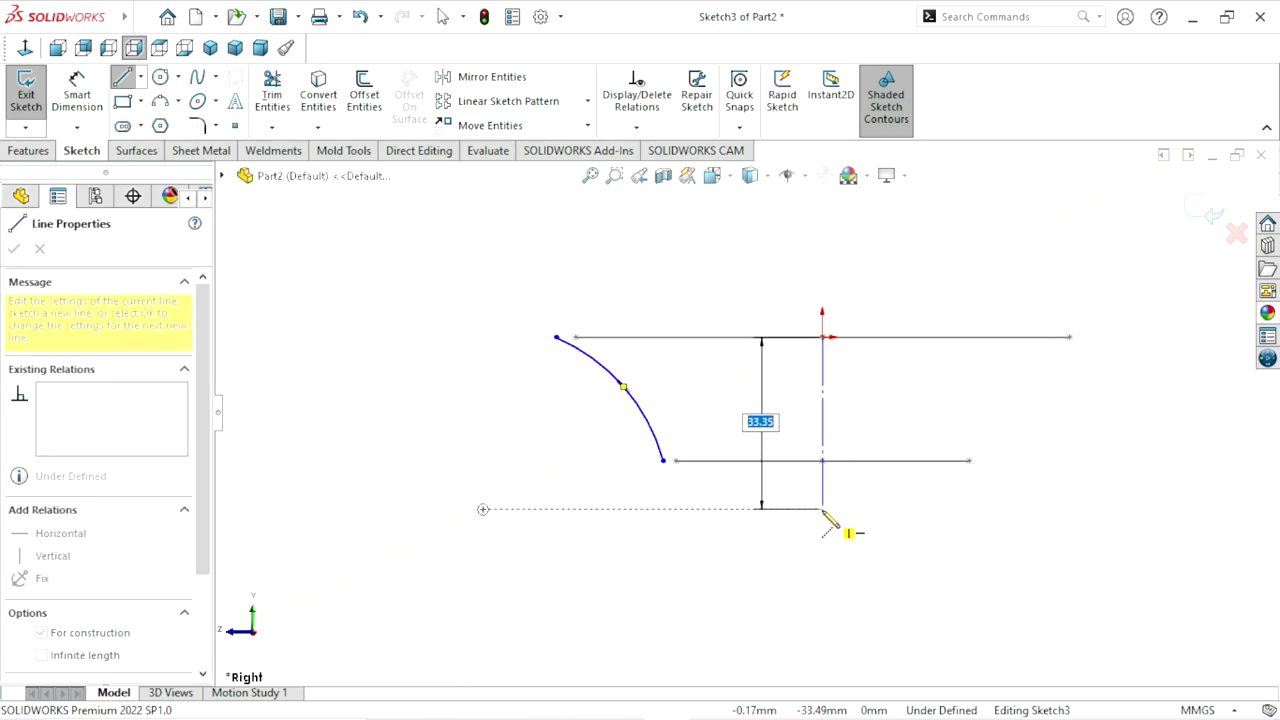
left_click(822, 510)
right_click(866, 496)
left_click(918, 498)
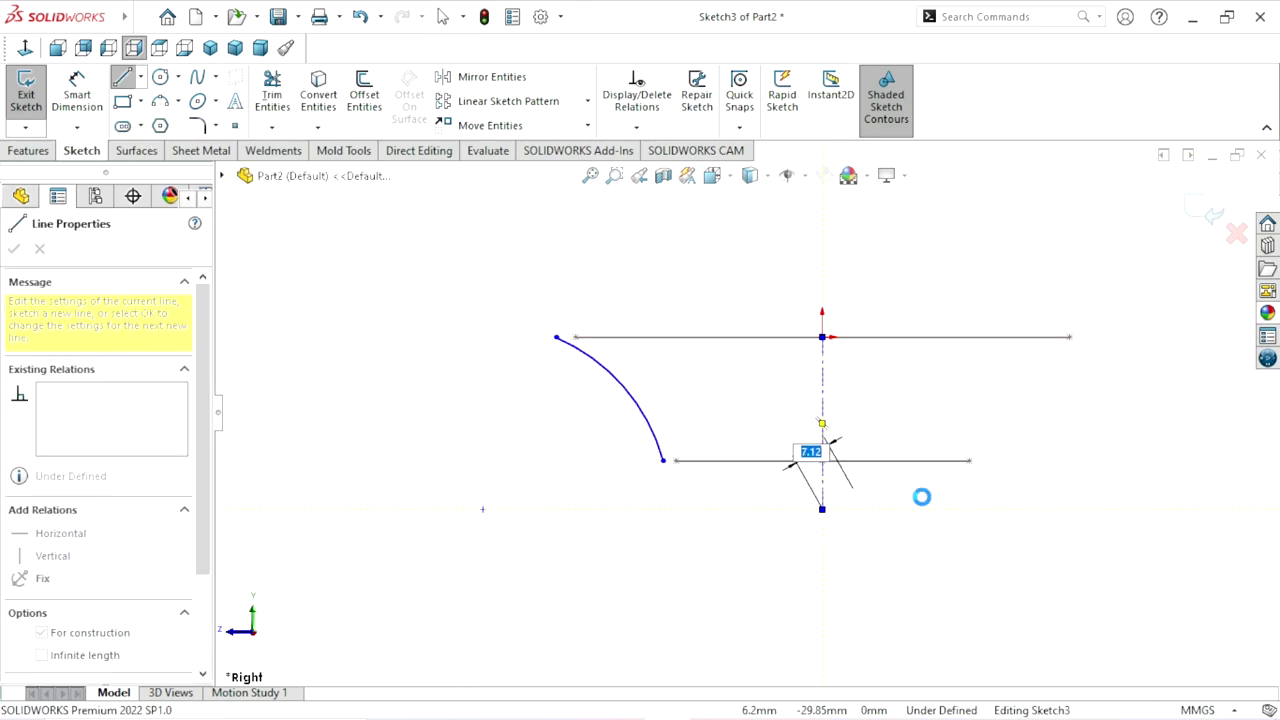
Step: Mirror the left arc to the right side about the vertical centerline
left_click(463, 78)
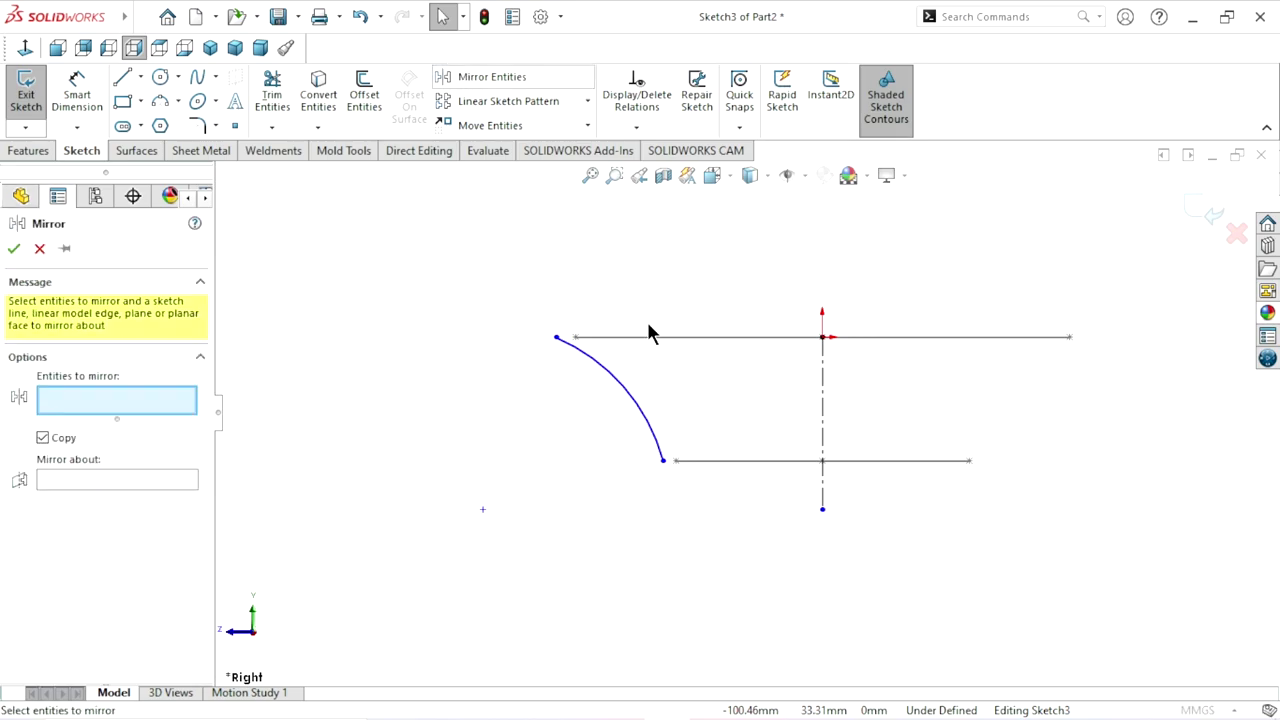
left_click(622, 393)
left_click(822, 413)
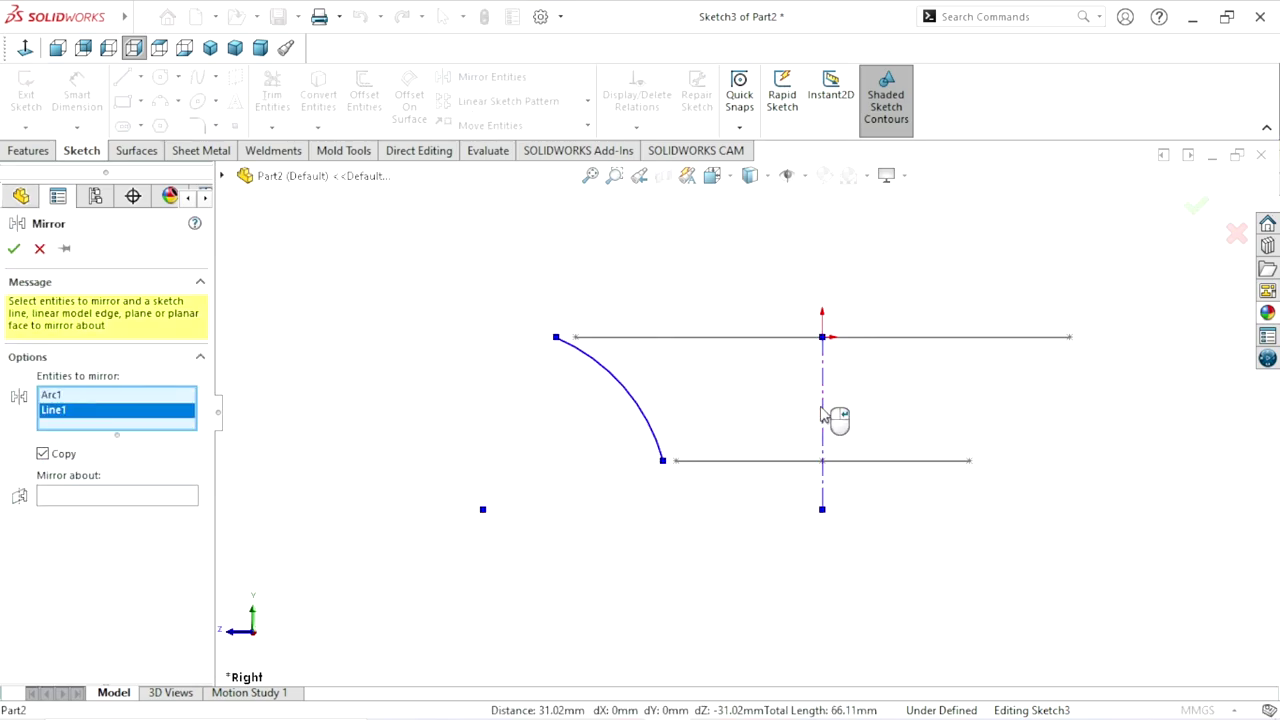
right_click(84, 418)
left_click(130, 448)
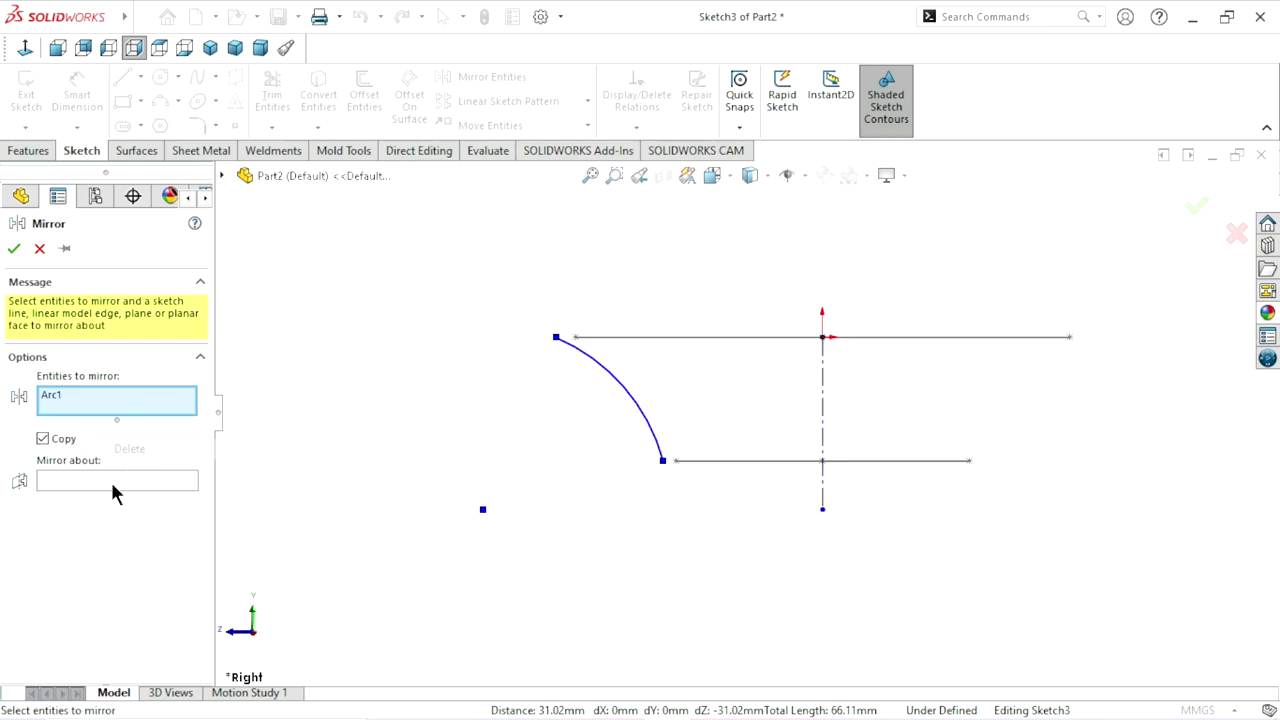
left_click(74, 484)
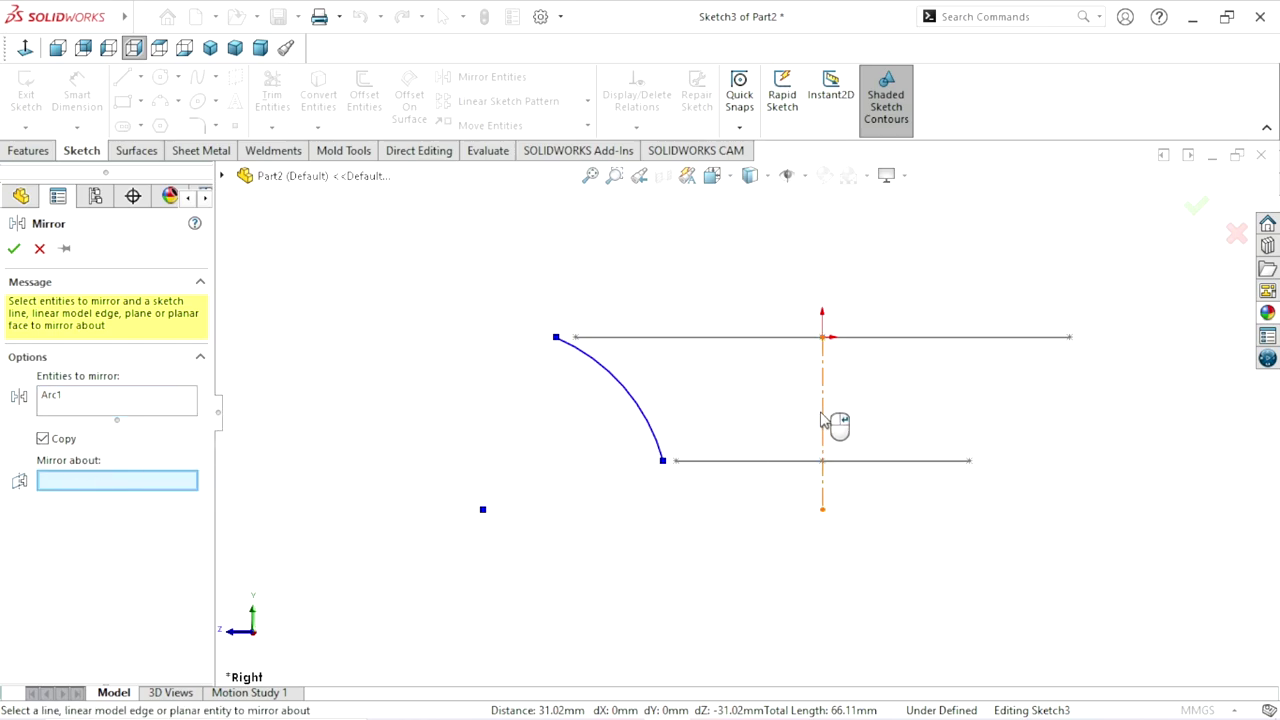
left_click(822, 420)
left_click(14, 249)
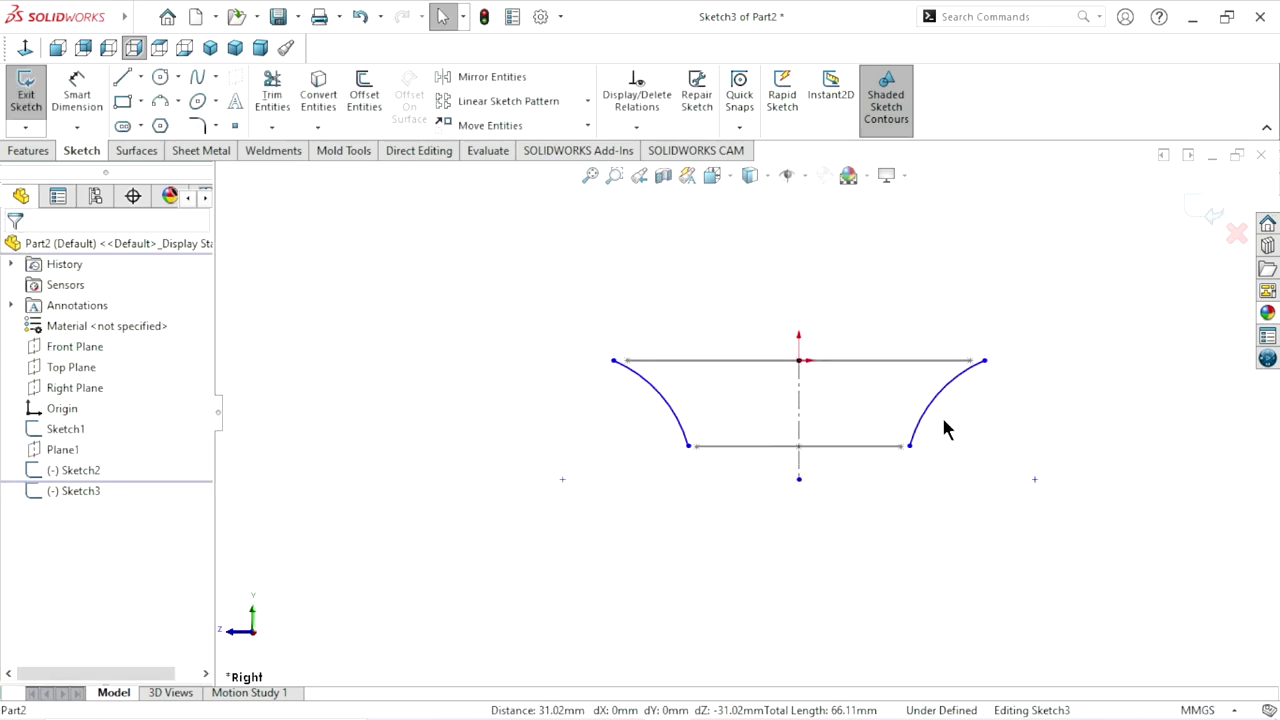
Step: Dimension the left arc's radius to 26.50 mm
left_click(77, 95)
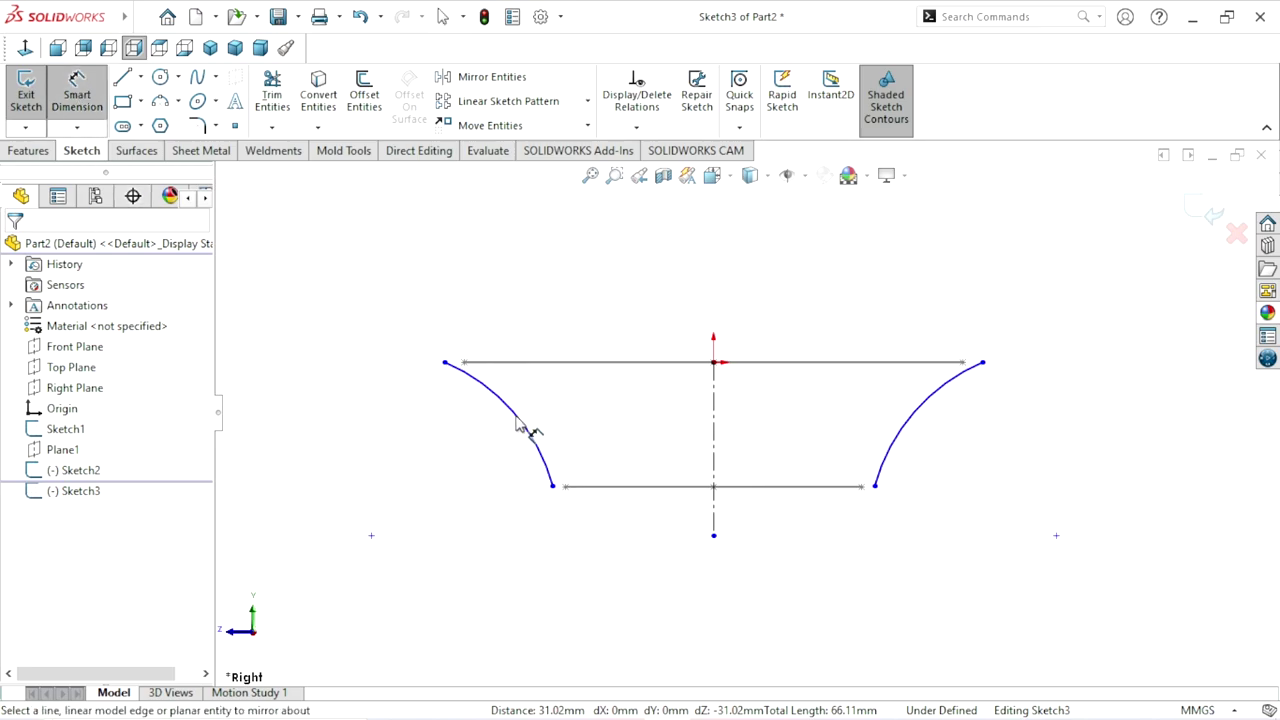
left_click(510, 418)
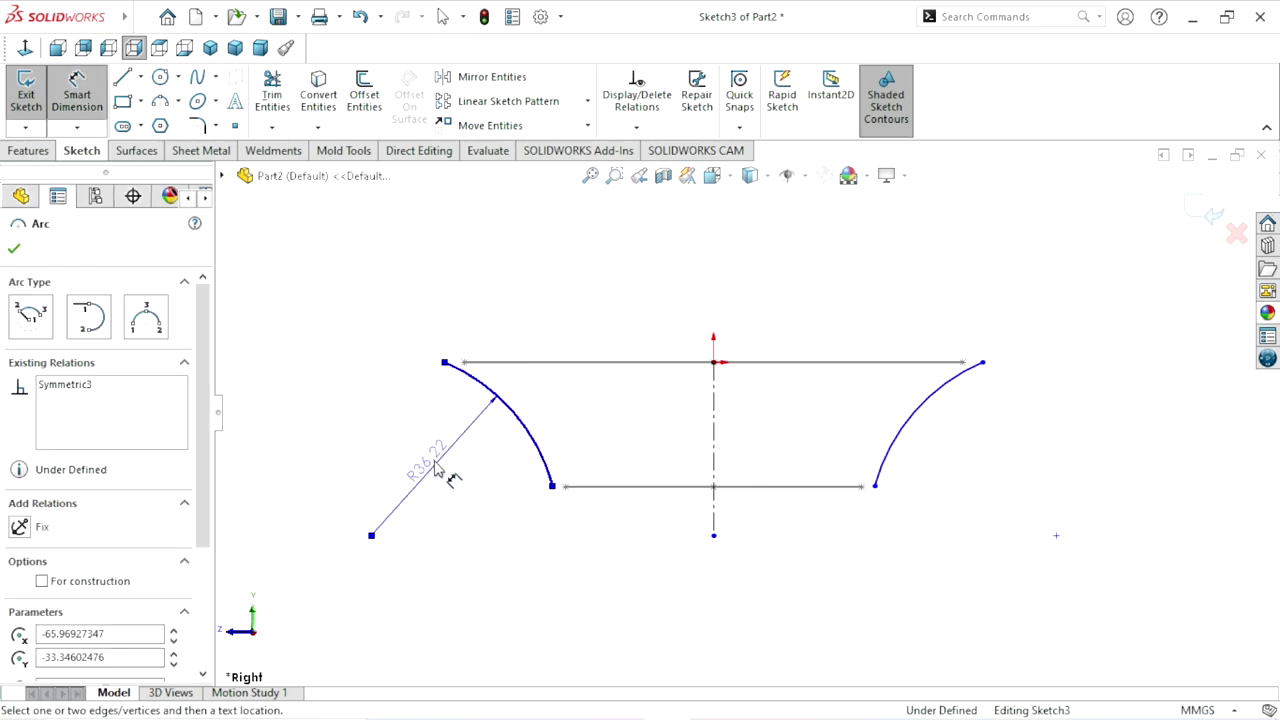
left_click(437, 471)
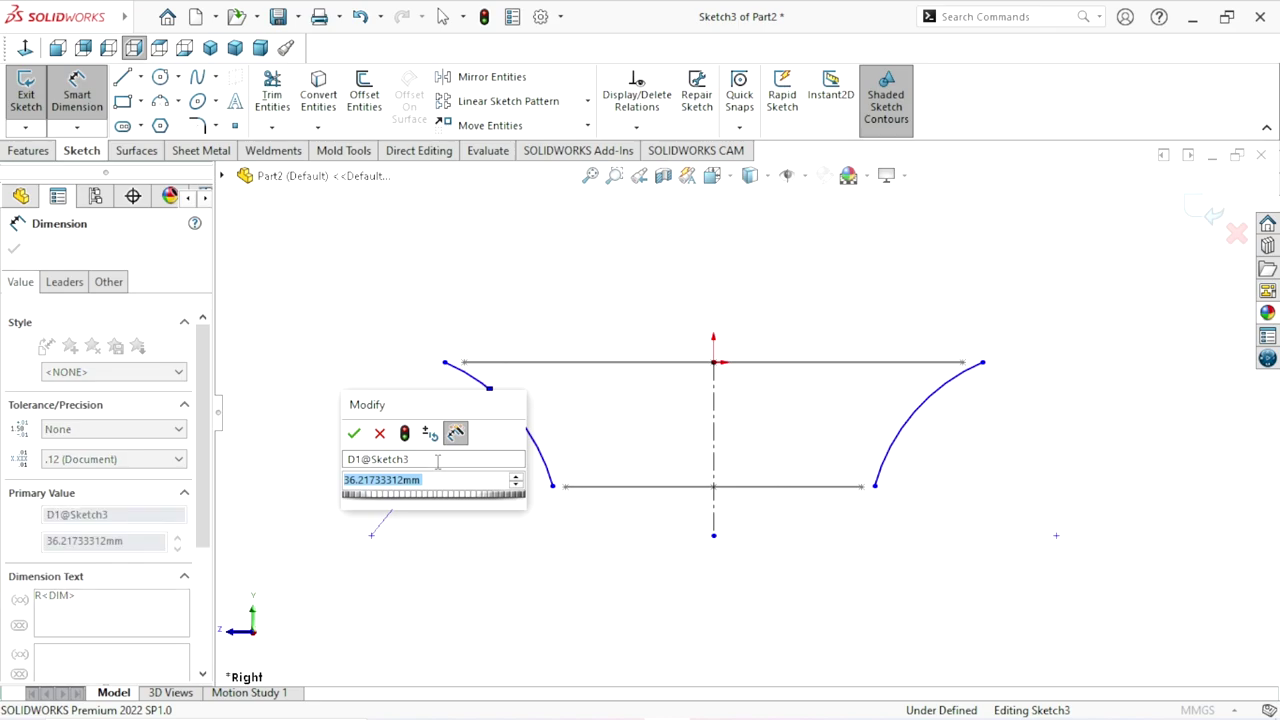
type("26.5")
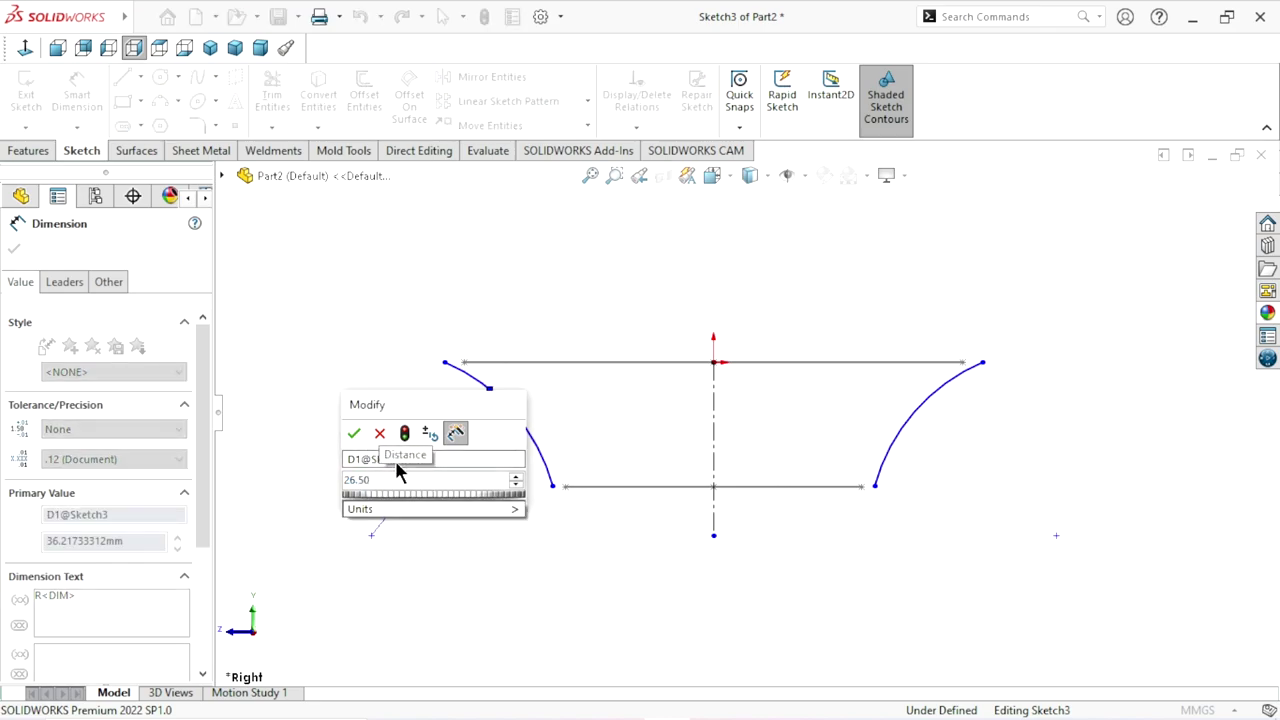
left_click(354, 436)
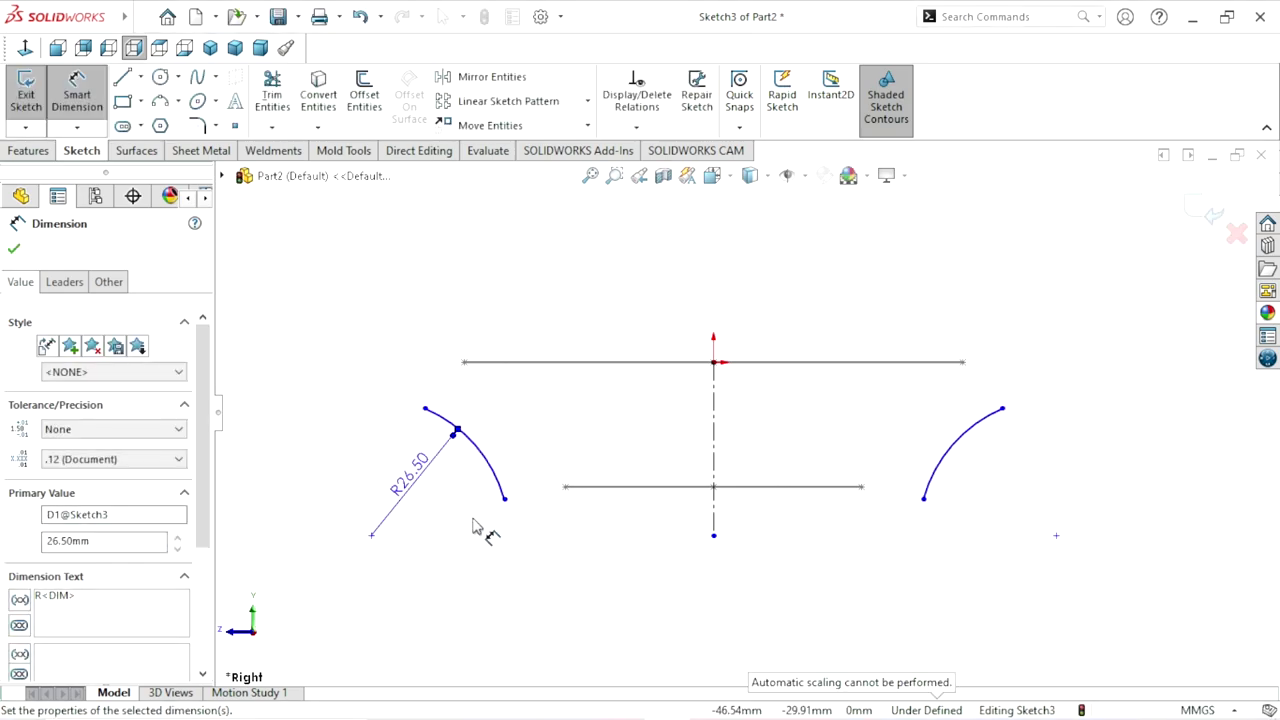
scroll(460, 525, "down", 1)
scroll(530, 495, "down", 1)
scroll(595, 482, "down", 1)
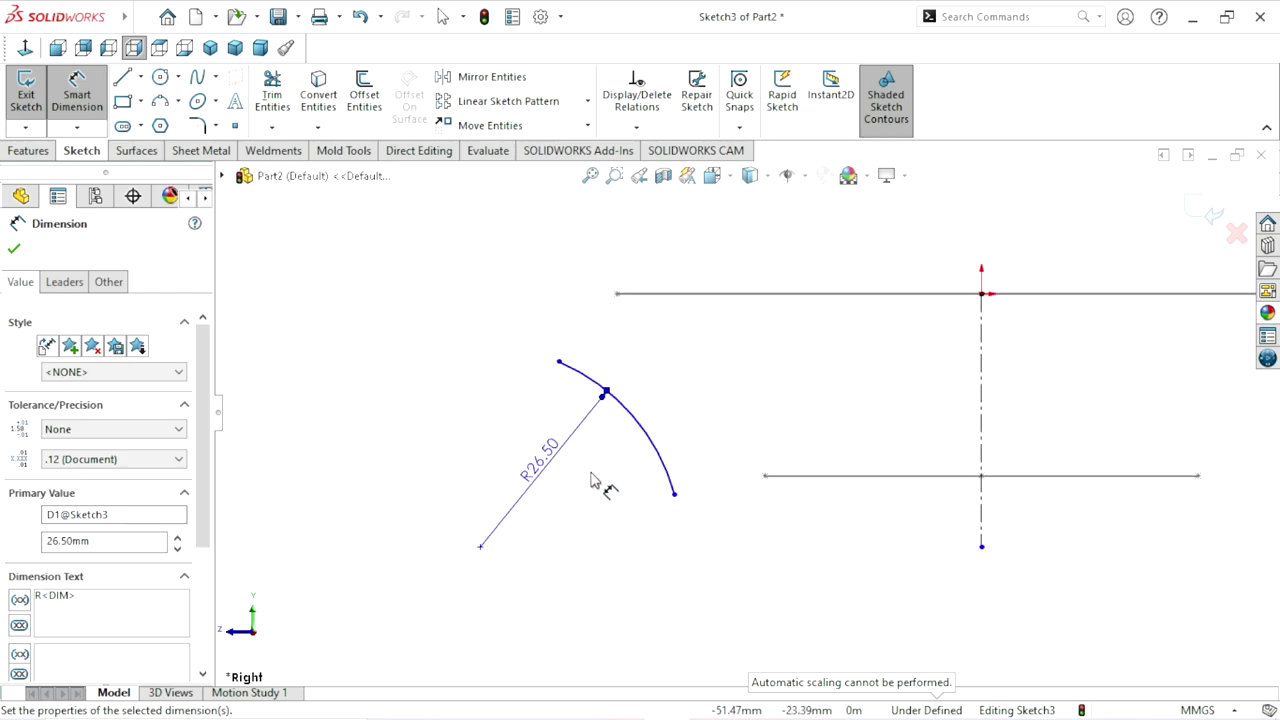
left_click(13, 249)
key("Escape")
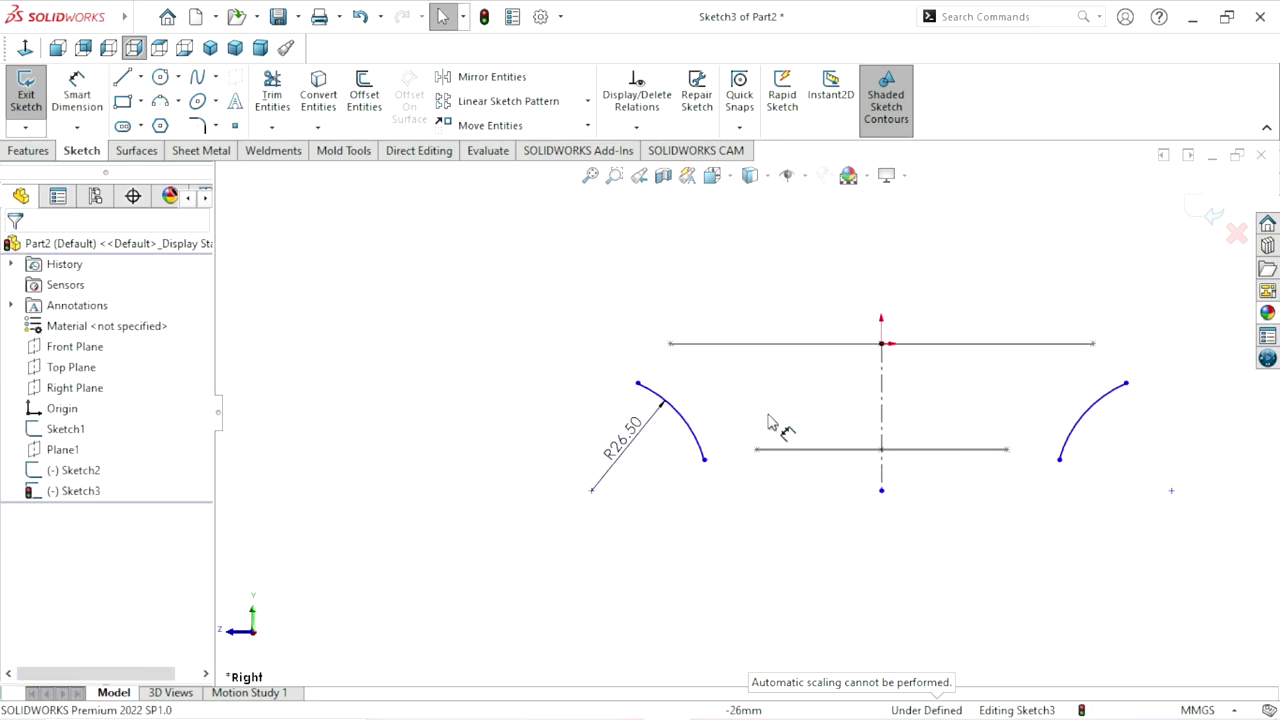
scroll(760, 425, "up", 2)
middle_click_drag(508, 403, 789, 420)
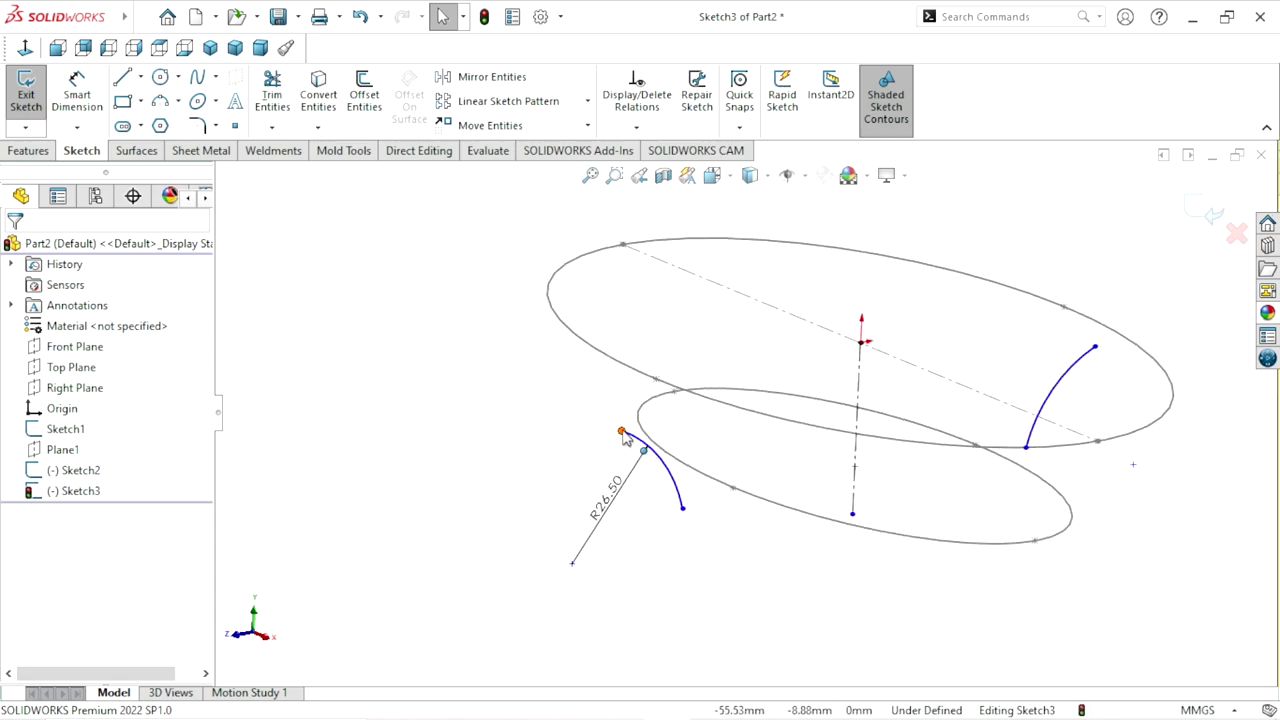
Step: Pierce the left arc's upper and lower endpoints onto the upper and lower ellipses
left_click(624, 430)
left_click(628, 372, "ctrl")
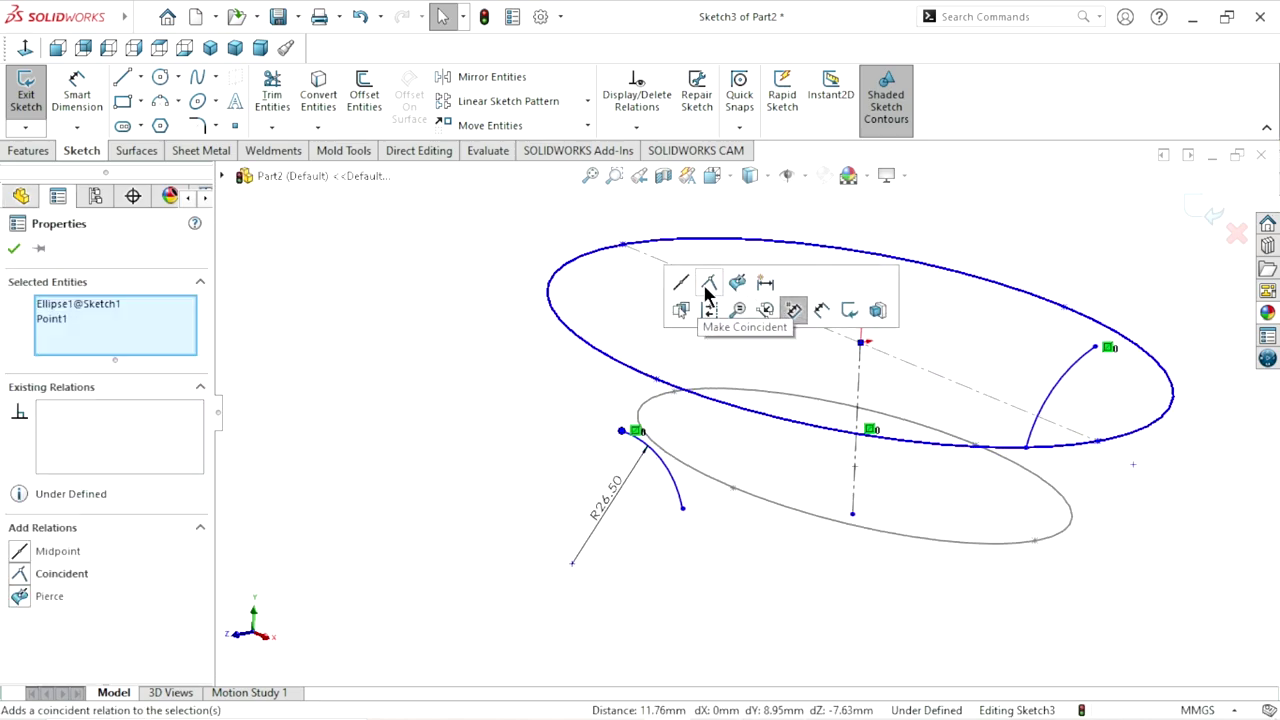
left_click(737, 280)
scroll(800, 470, "down", 2)
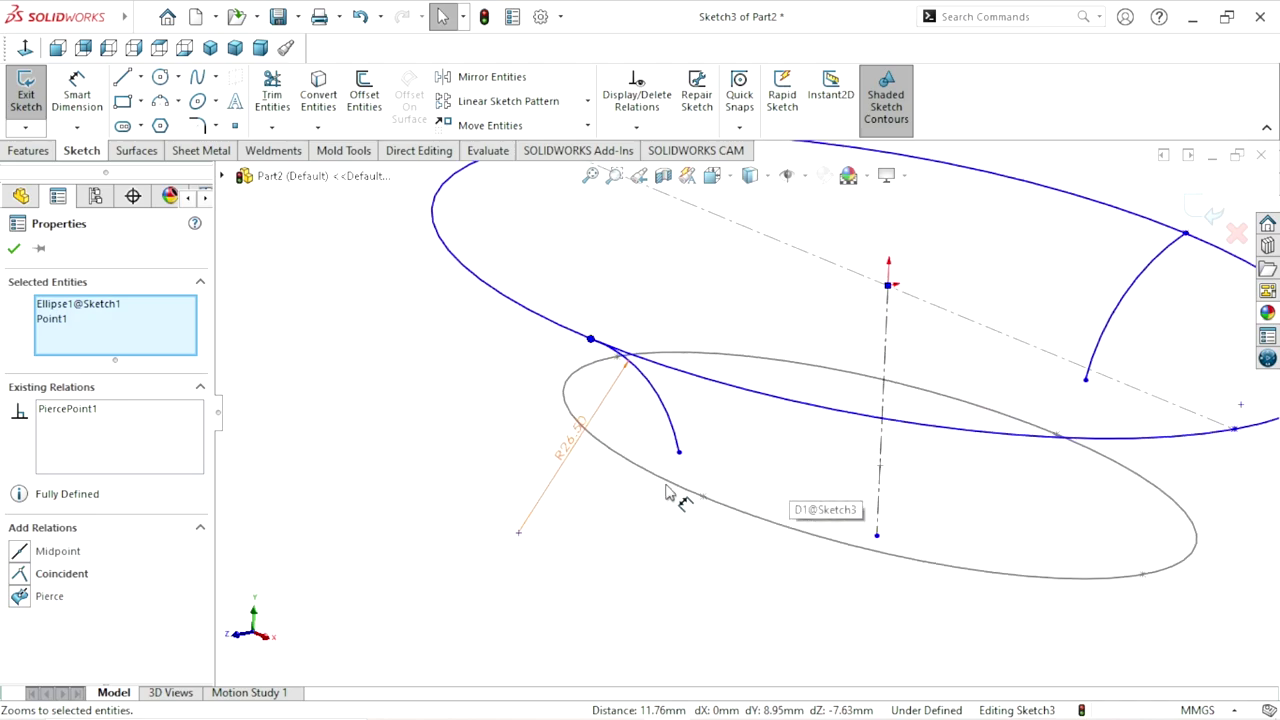
left_click(641, 538)
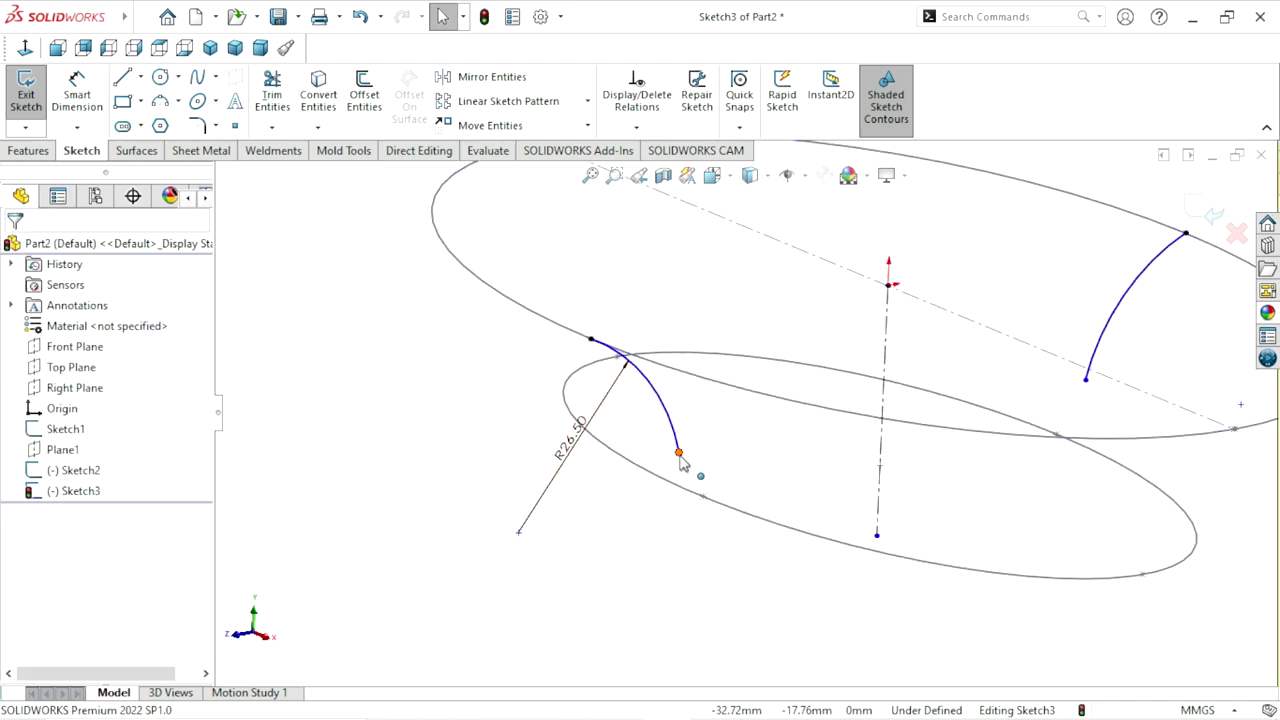
left_click(679, 452)
left_click(732, 515, "ctrl")
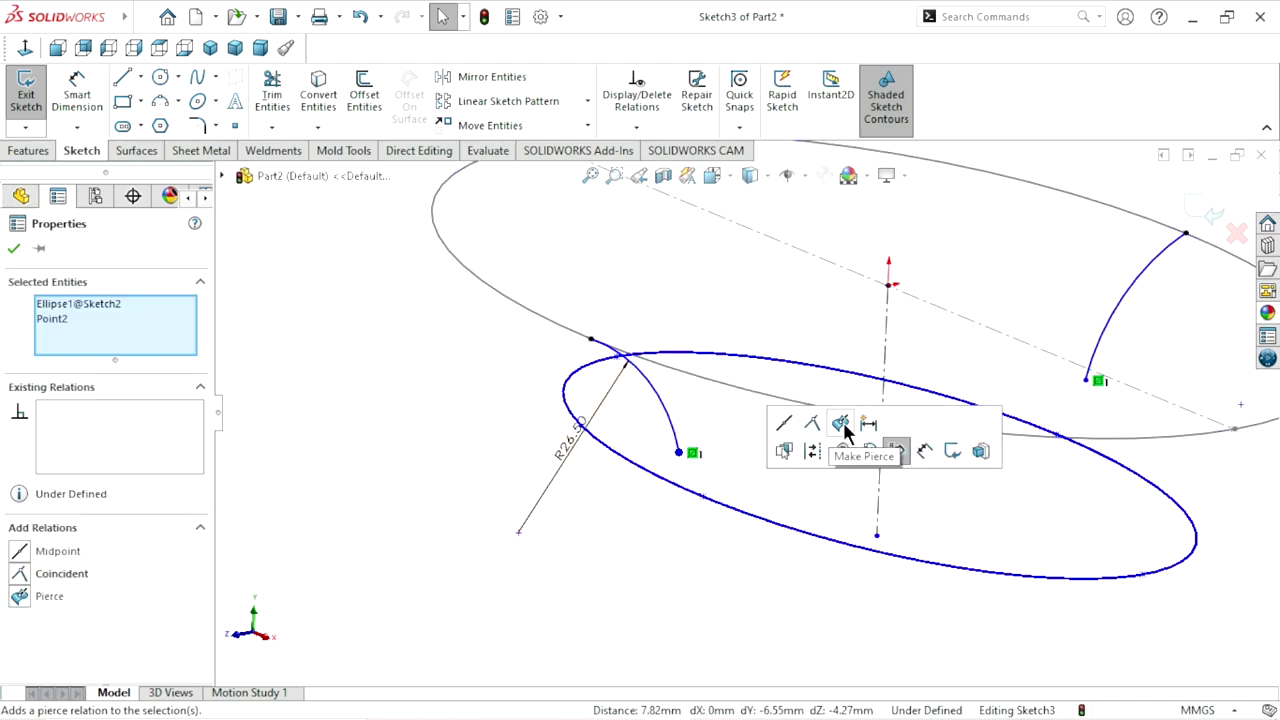
left_click(879, 448)
Step: Pierce the right arc's endpoints onto both ellipses and exit Sketch3
mouse_move(879, 448)
middle_mouse_down()
mouse_move(590, 525)
mouse_move(986, 466)
mouse_move(829, 449)
mouse_move(846, 484)
middle_mouse_up()
scroll(1005, 390, "down", 4)
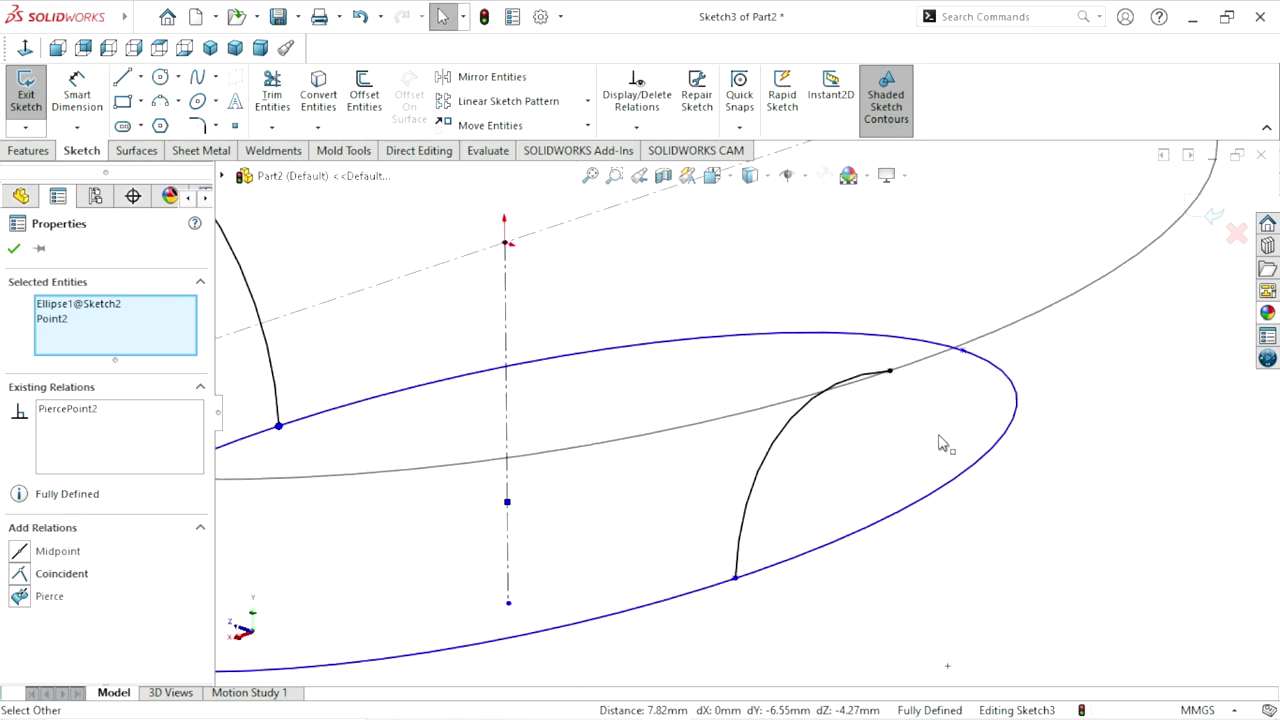
left_click(891, 375)
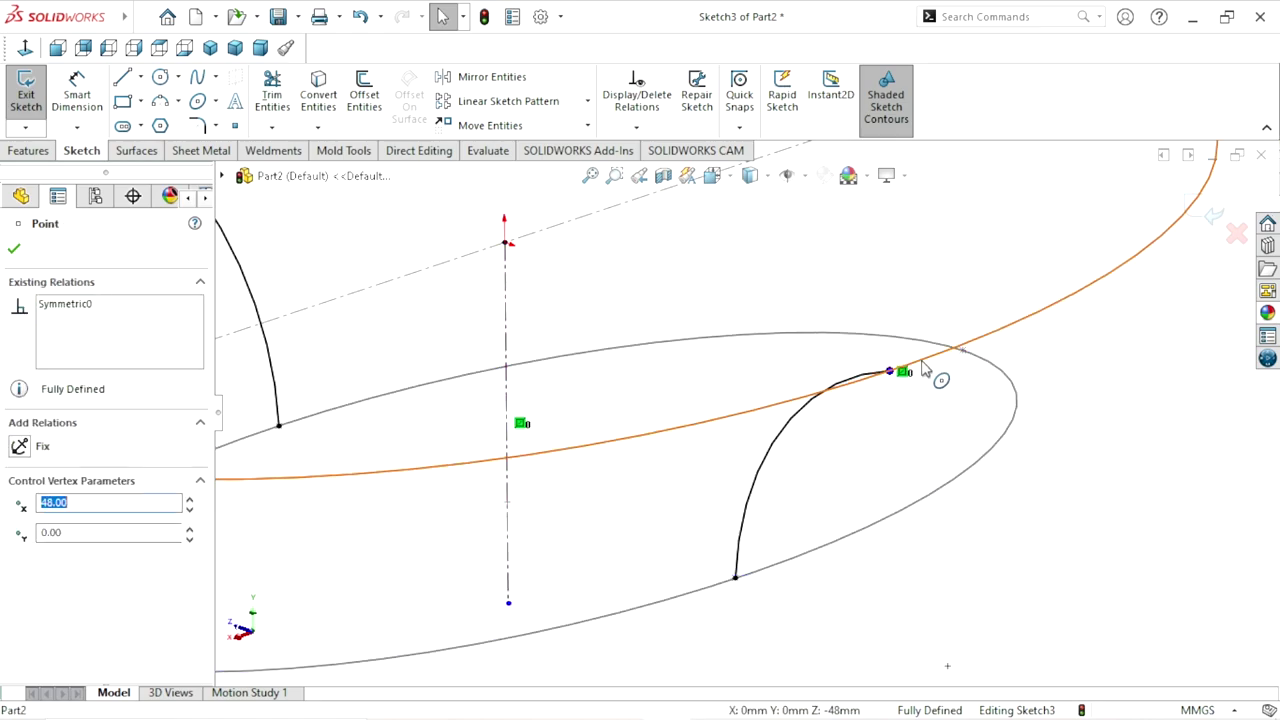
left_click(972, 346, "ctrl")
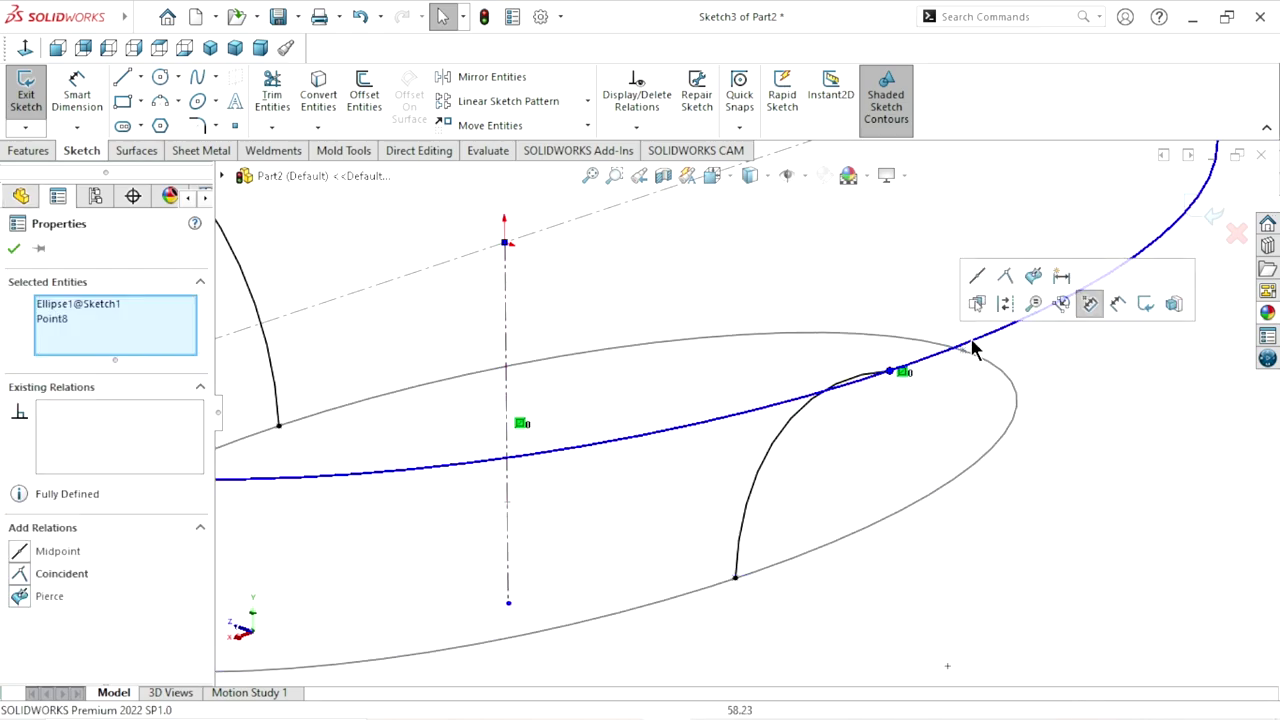
left_click(1035, 277)
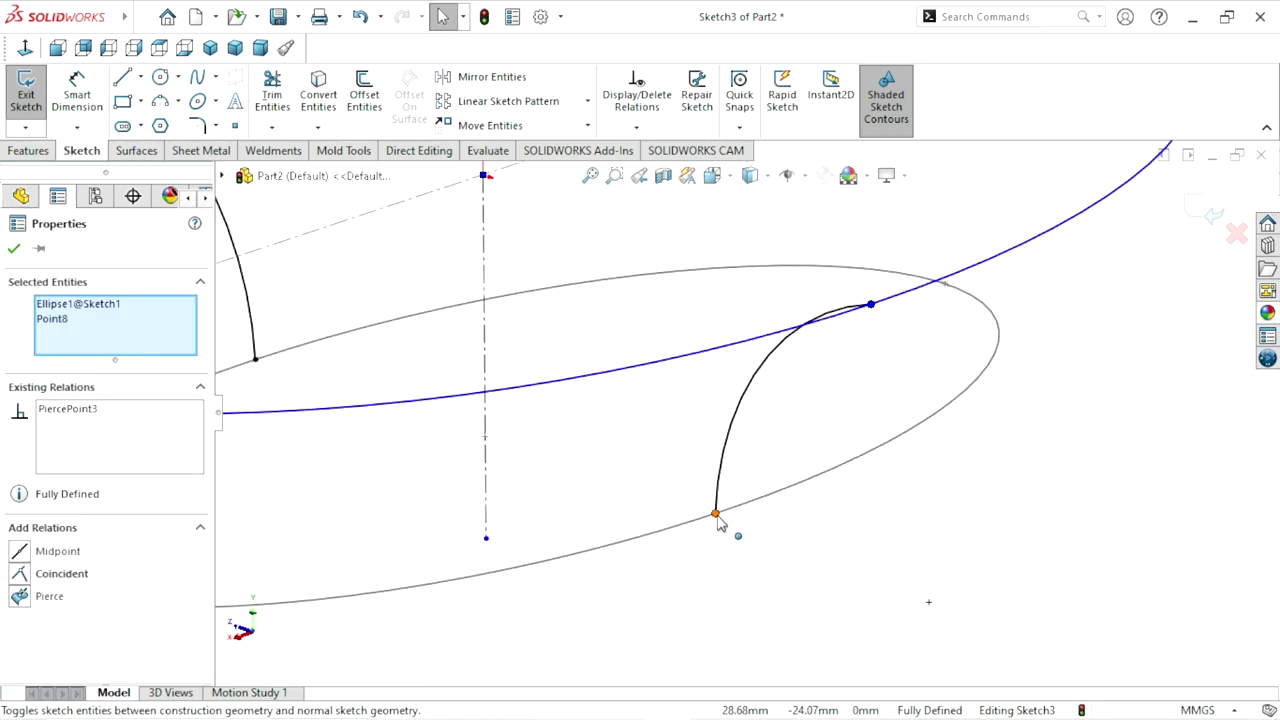
key("Escape")
left_click(716, 514)
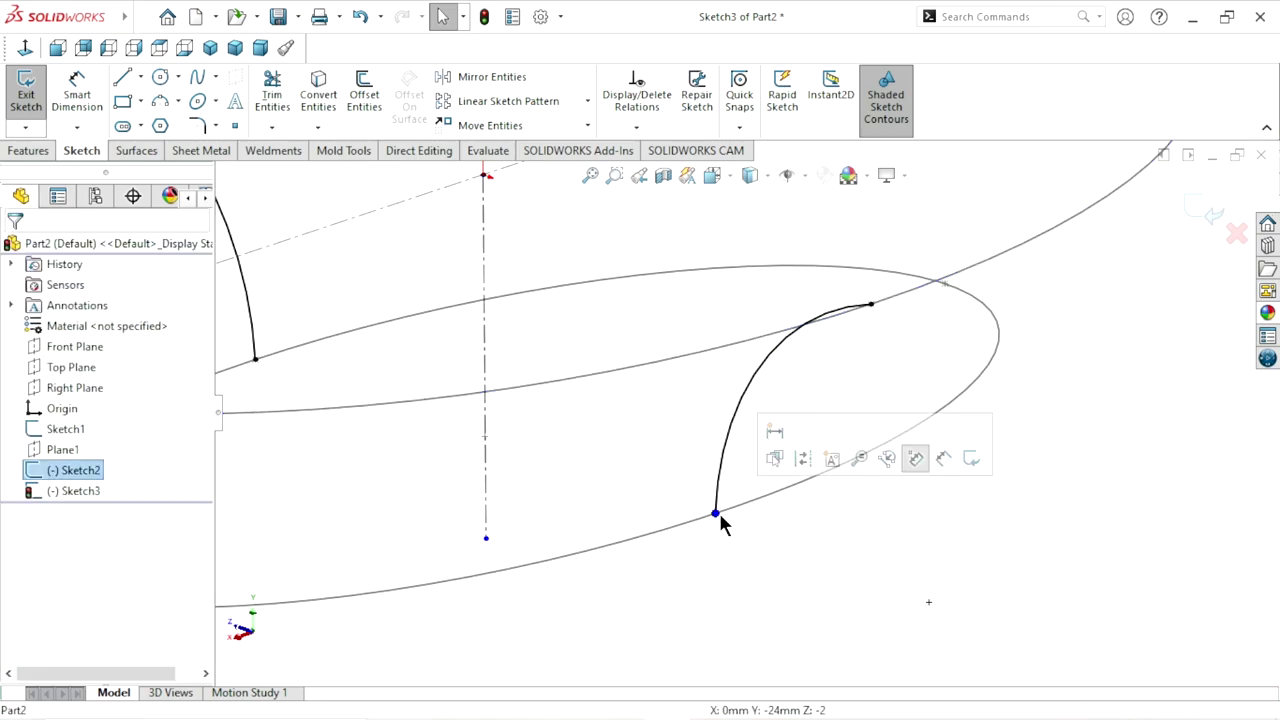
left_click(762, 497, "ctrl")
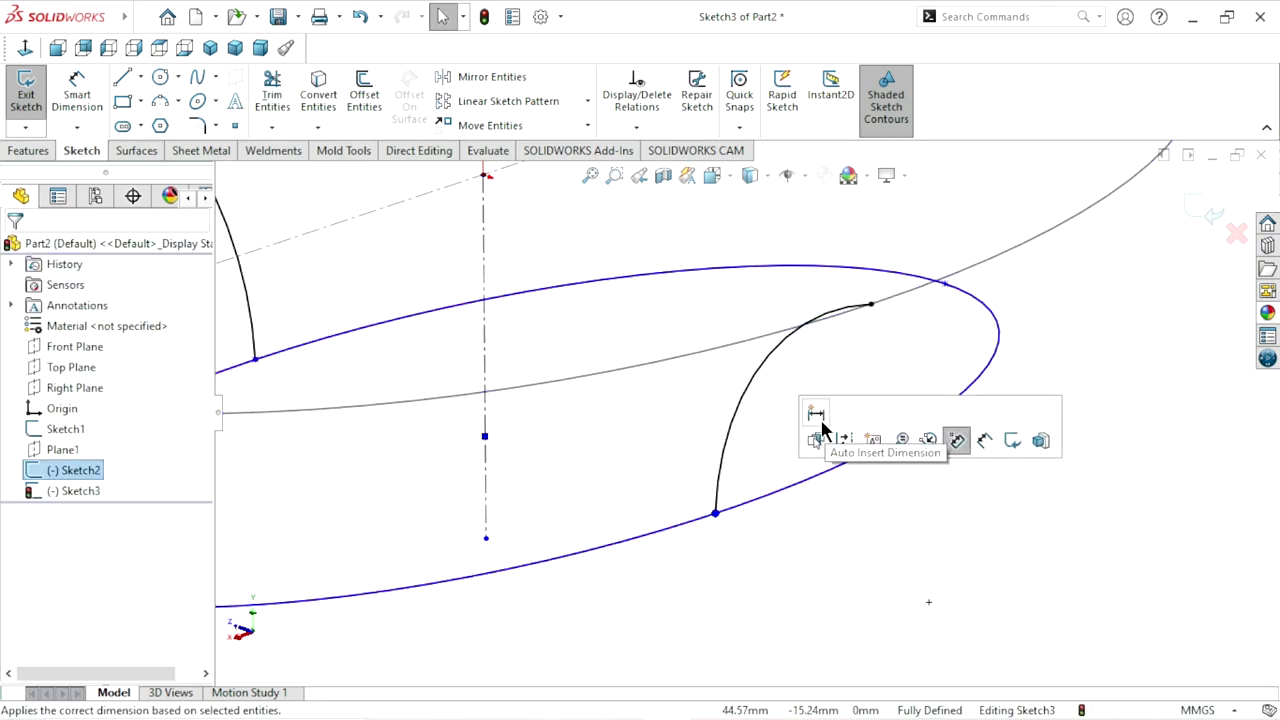
left_click(740, 528)
left_click(716, 514)
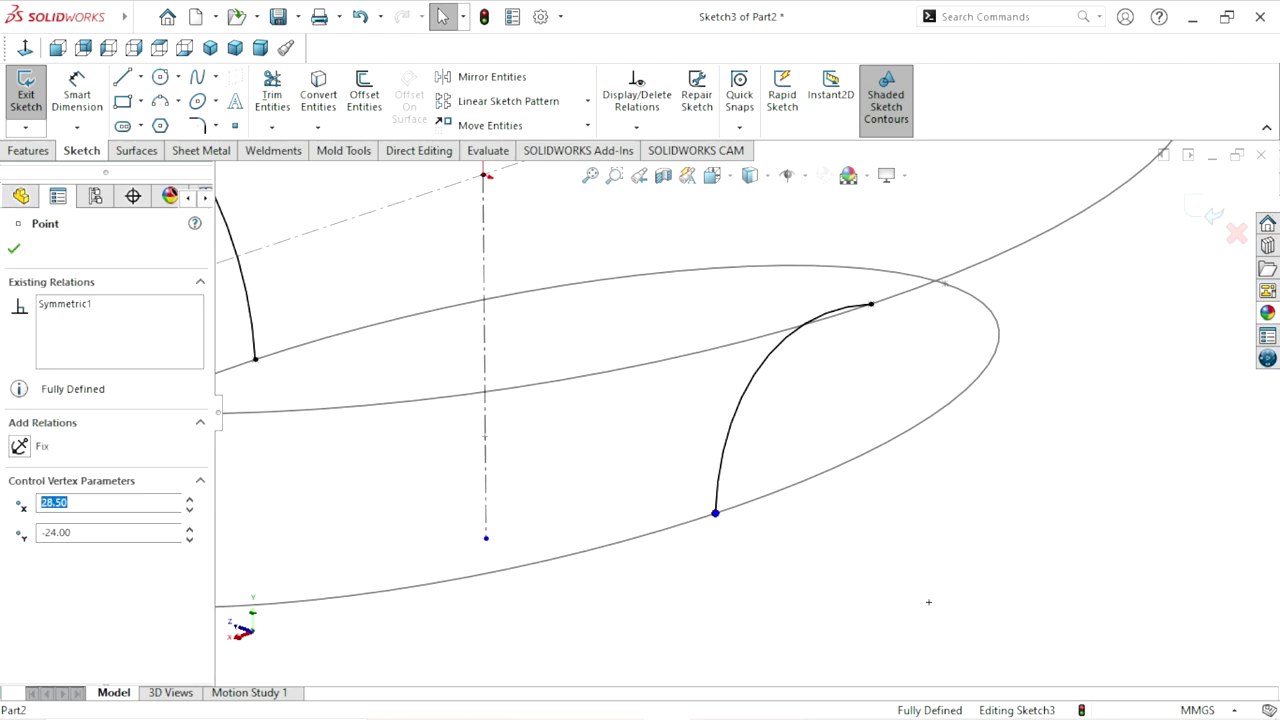
left_click(645, 530, "ctrl")
left_click(751, 452)
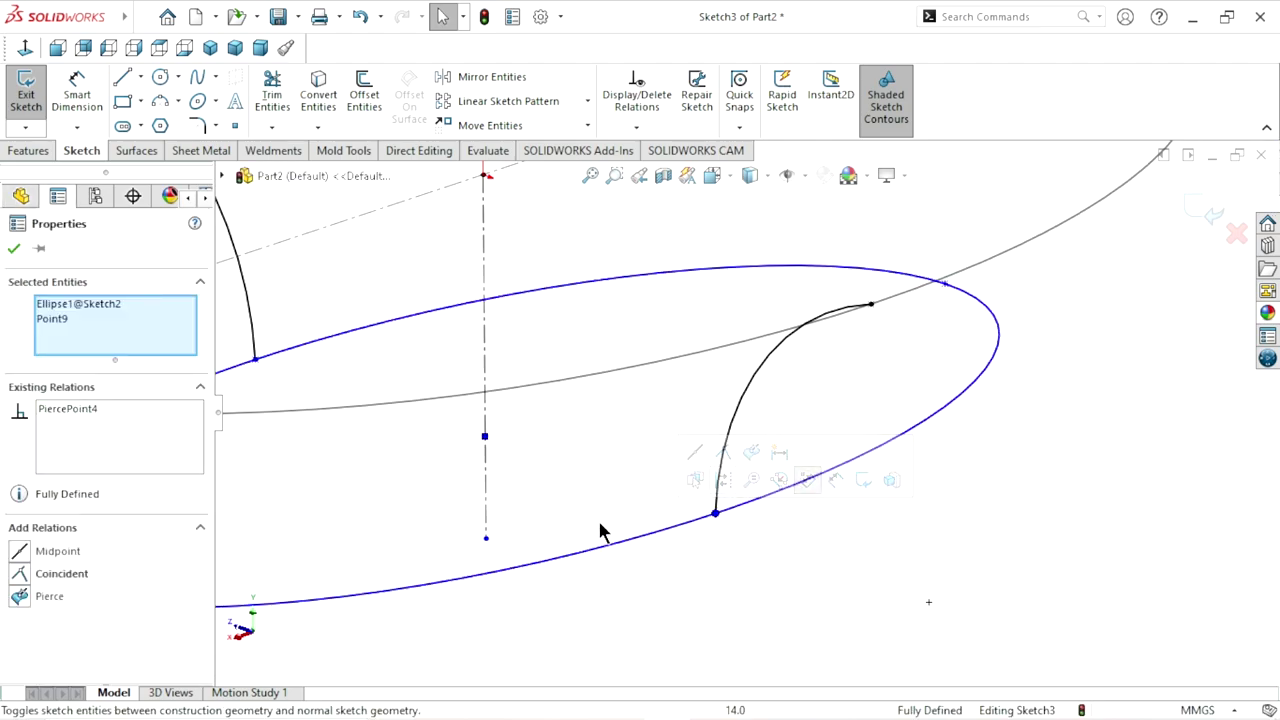
left_click(14, 250)
key("f")
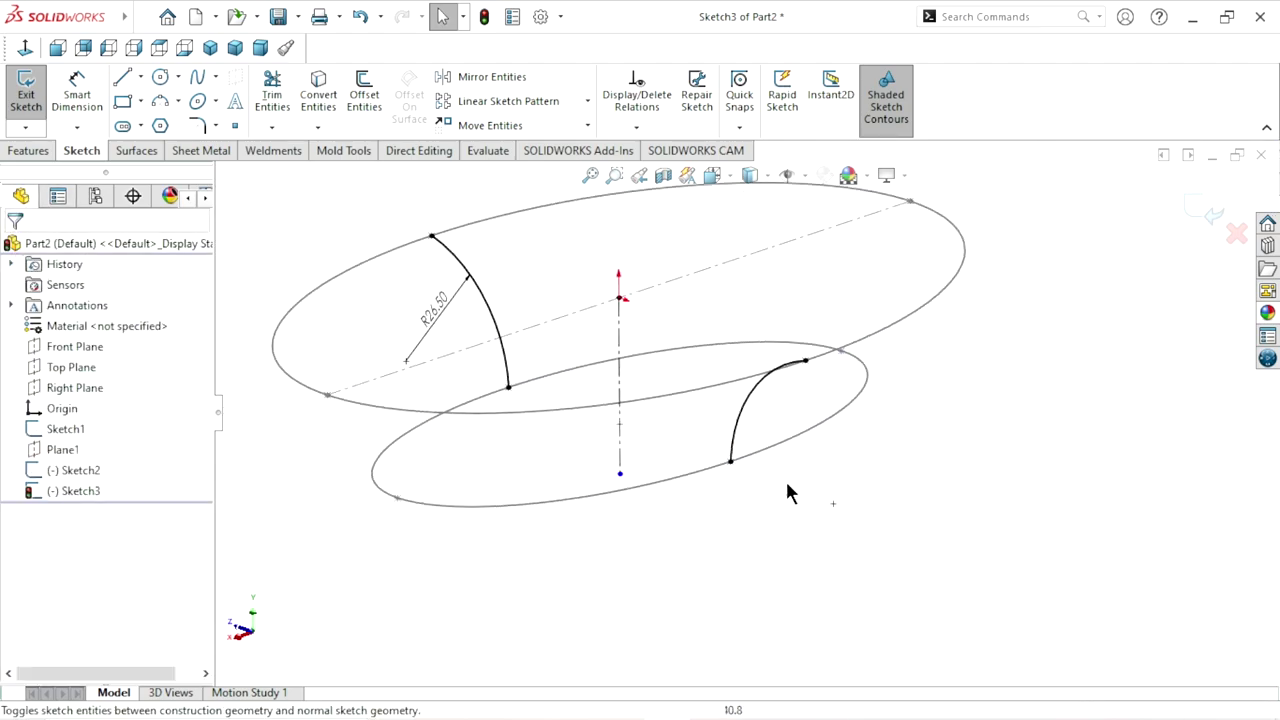
left_click(1212, 210)
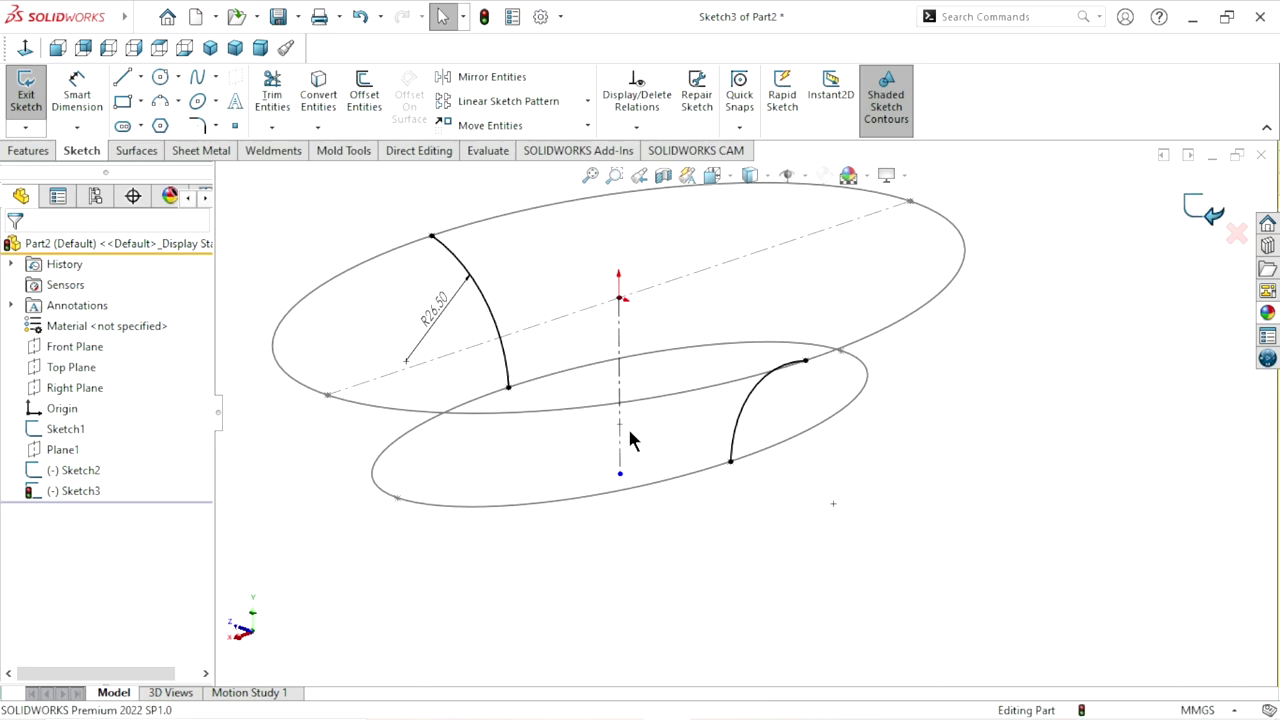
scroll(741, 420, "down", 3)
left_click(900, 435)
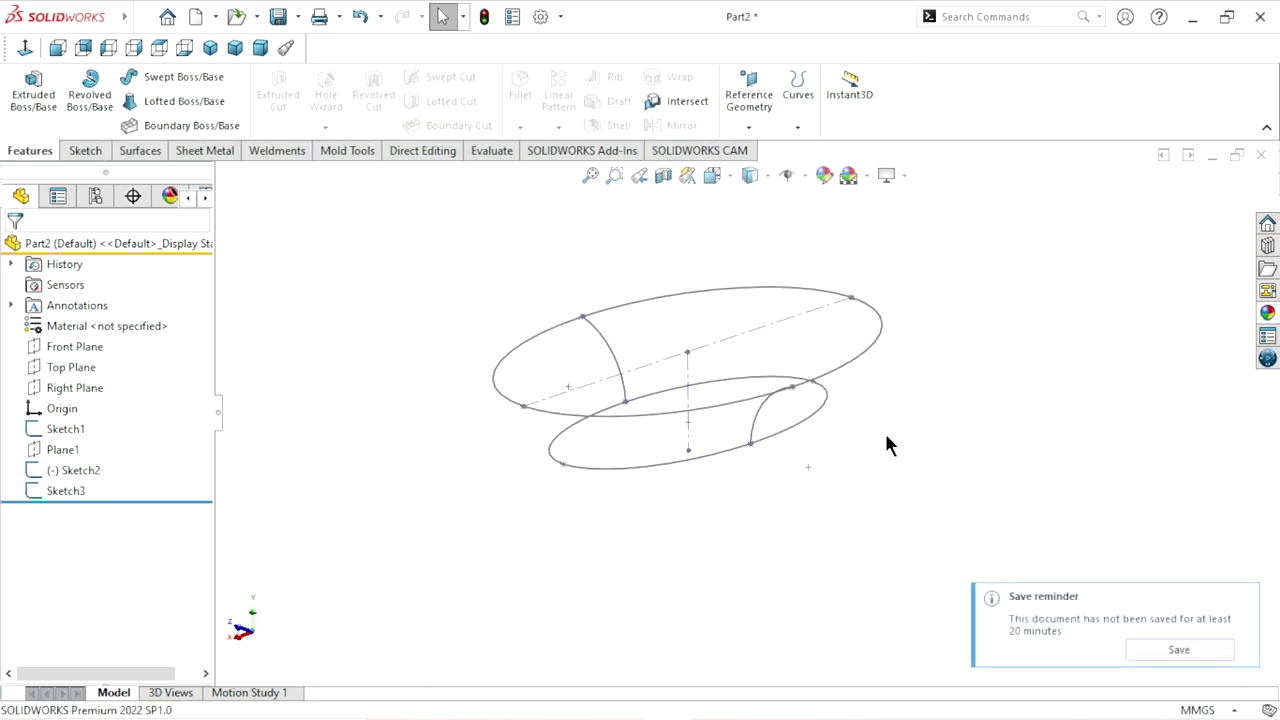
left_click(1243, 601)
middle_click_drag(868, 501, 603, 505)
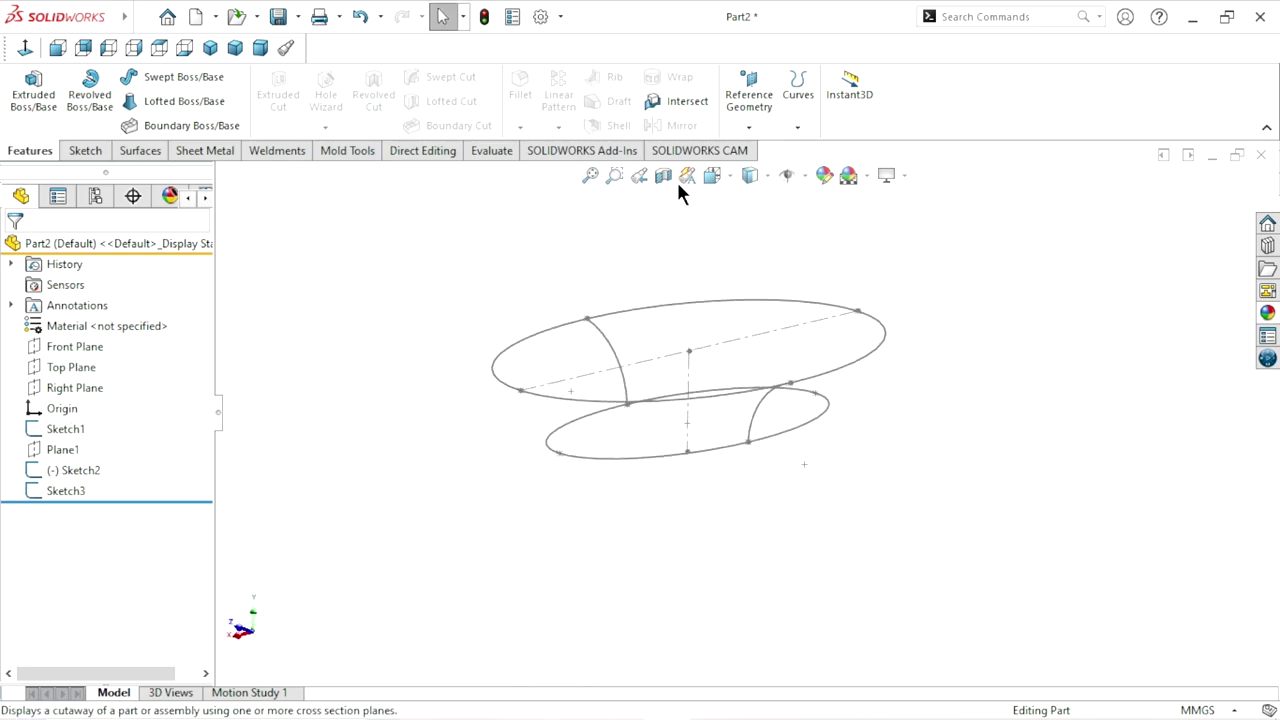
left_click(748, 127)
left_click(765, 150)
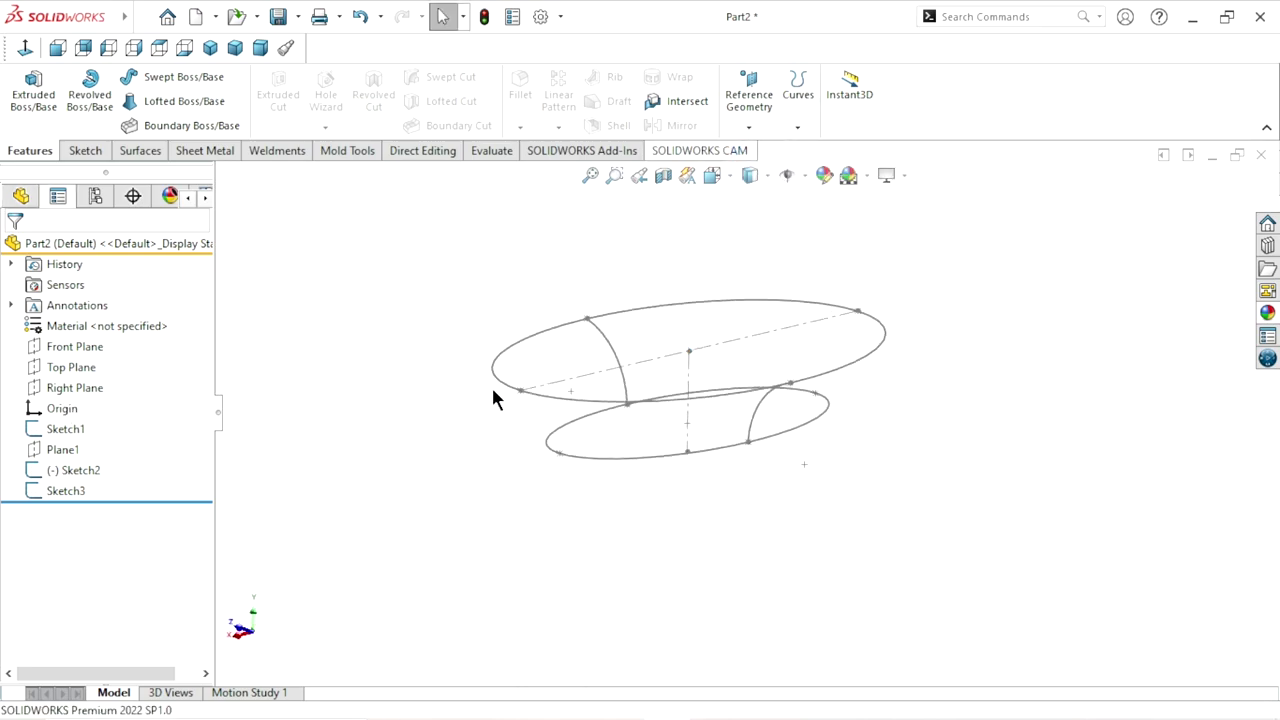
left_click(223, 176)
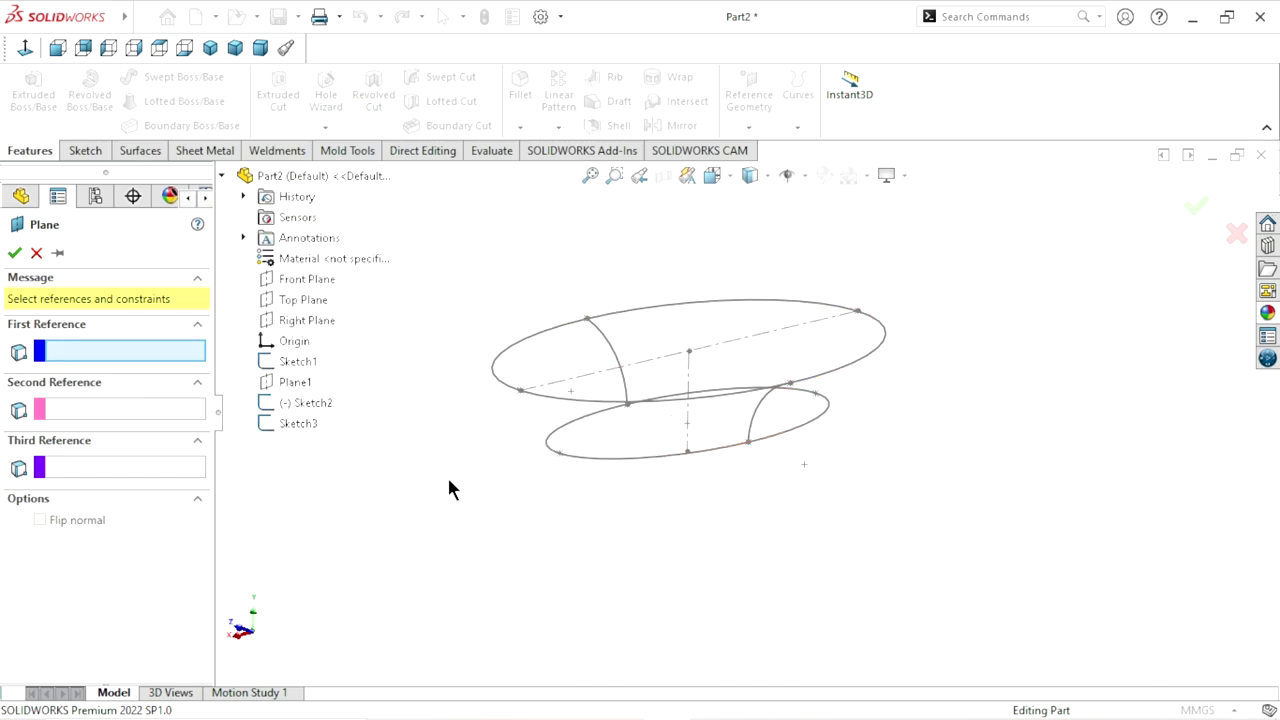
left_click(36, 254)
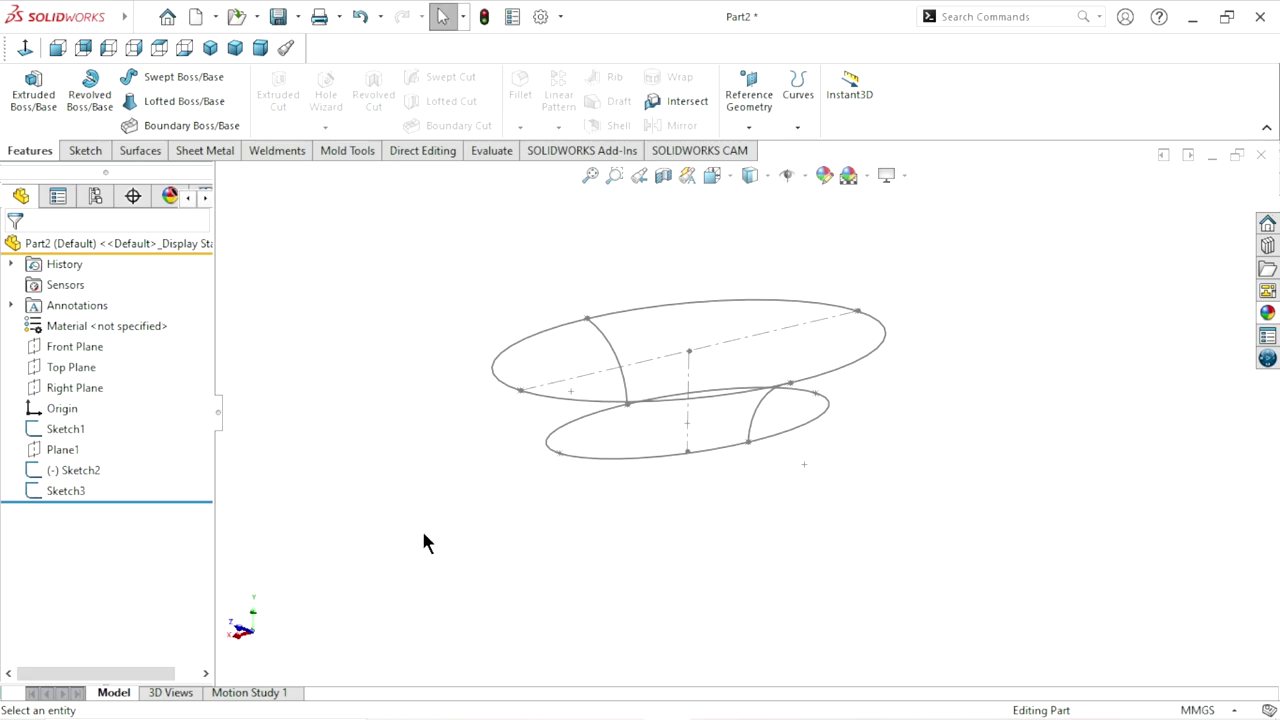
left_click(68, 347)
Step: Start a new sketch on the Front Plane, viewed face-on
left_click(88, 316)
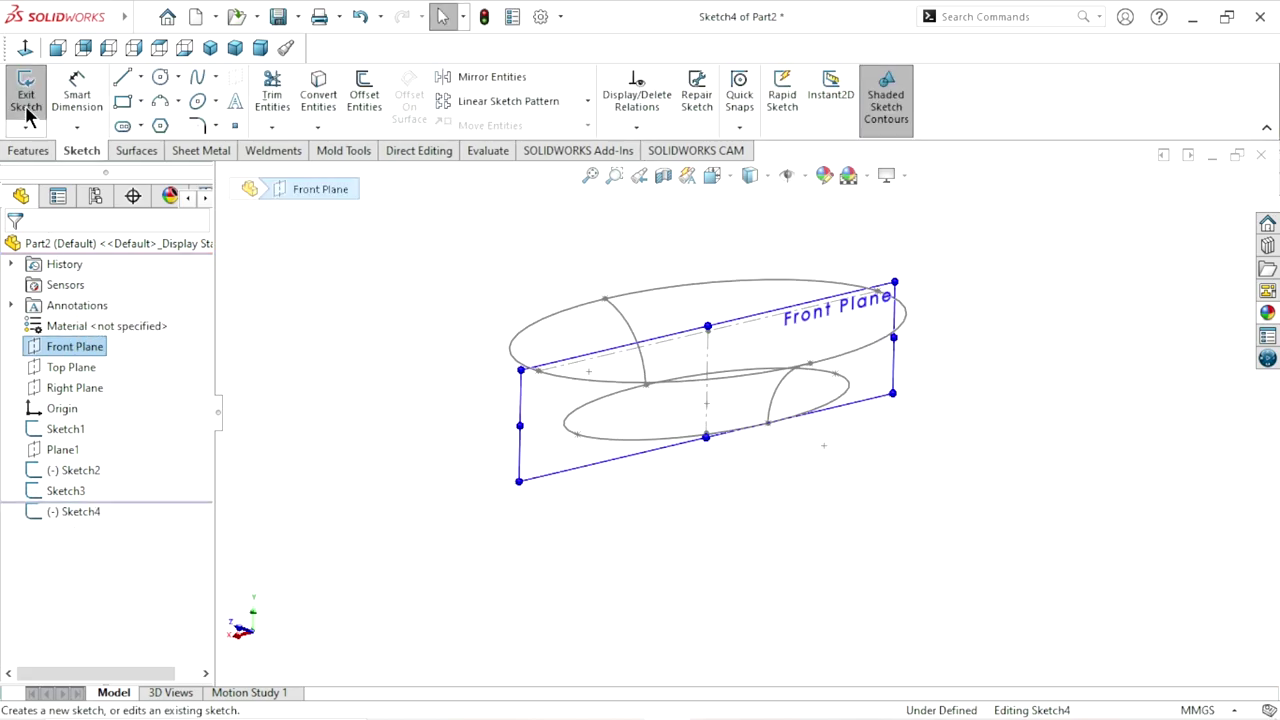
left_click(25, 48)
left_click(567, 534)
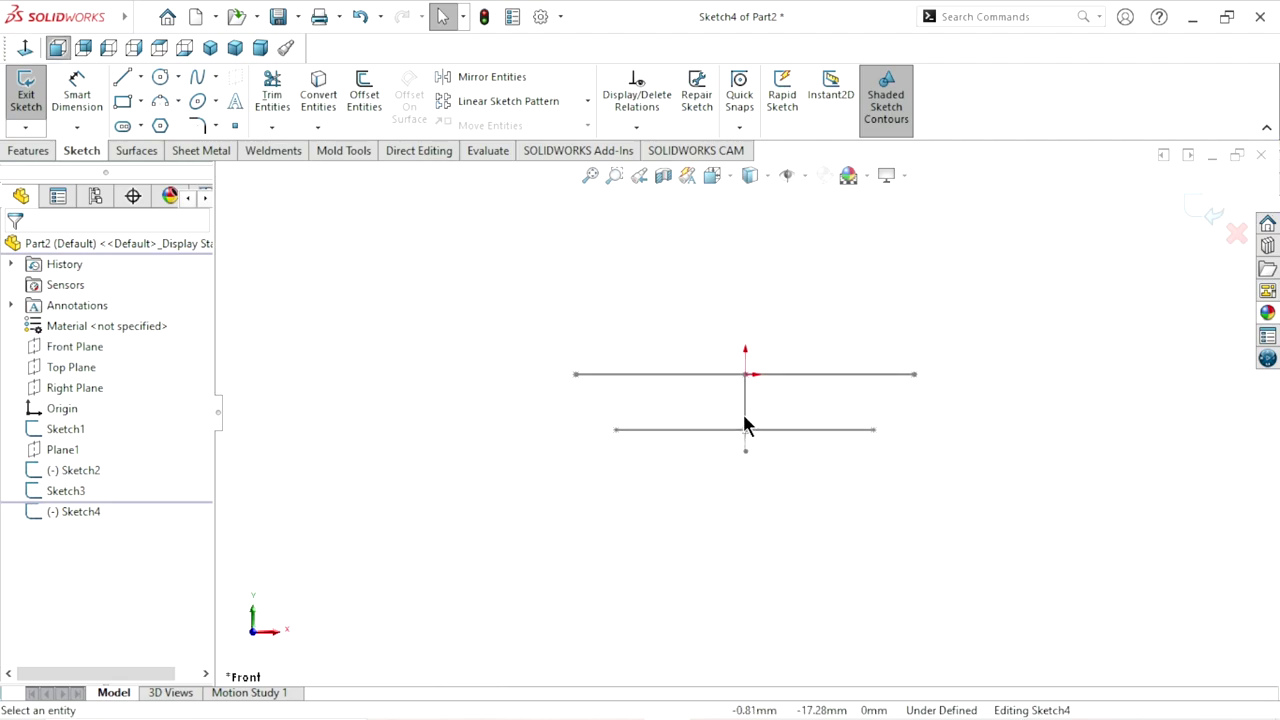
scroll(744, 419, "down", 3)
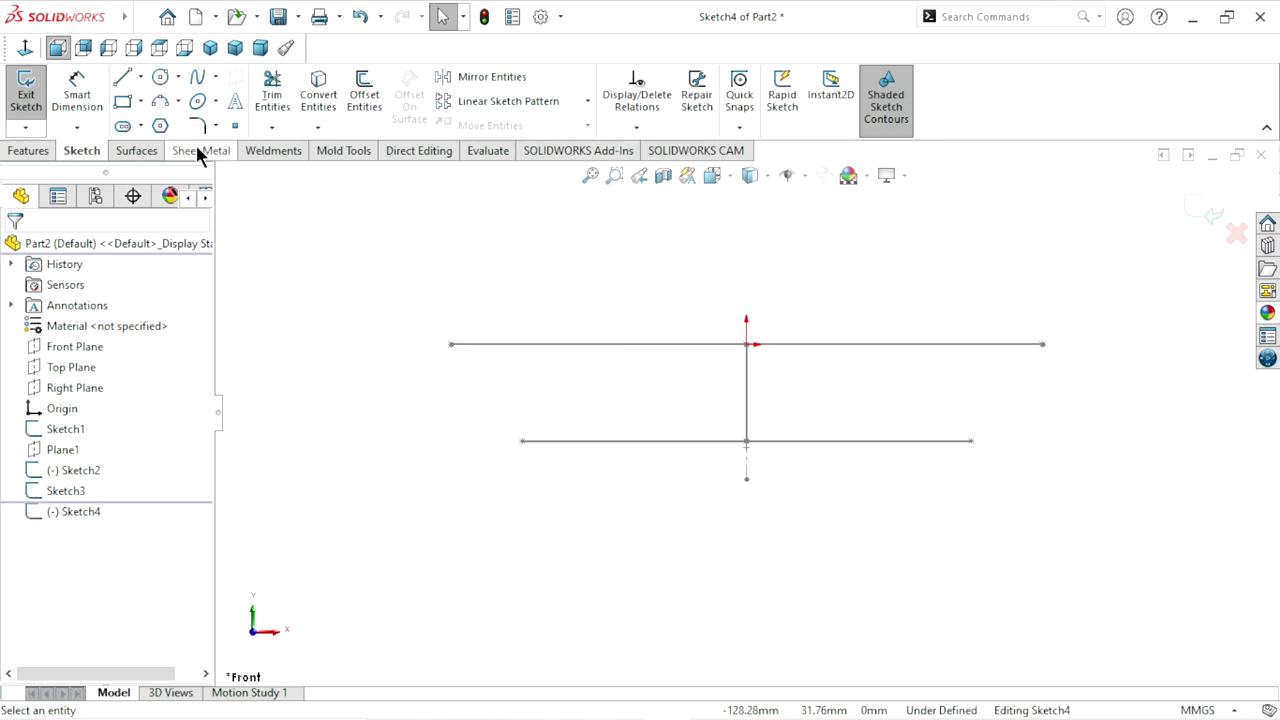
Step: Draw a 3-point arc from the upper line's left end to the lower line's left end
left_click(160, 101)
scroll(597, 432, "down", 2)
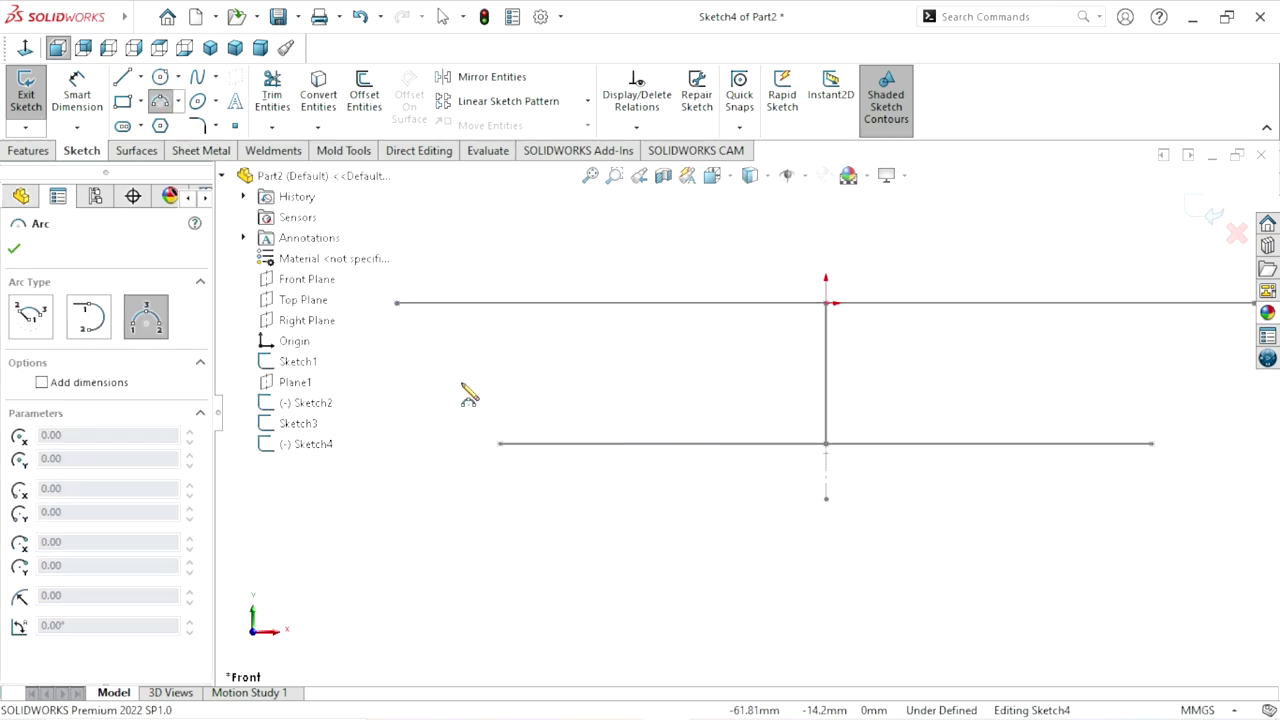
left_click(393, 304)
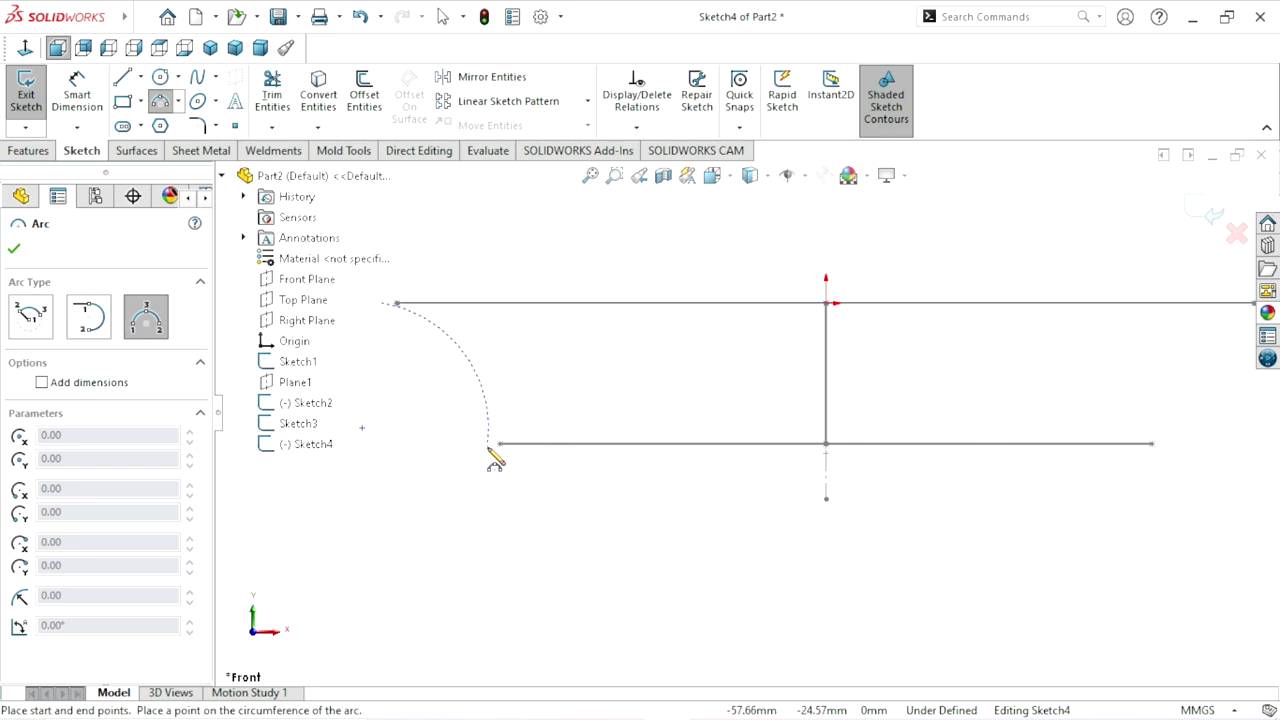
left_click(490, 446)
right_click(533, 398)
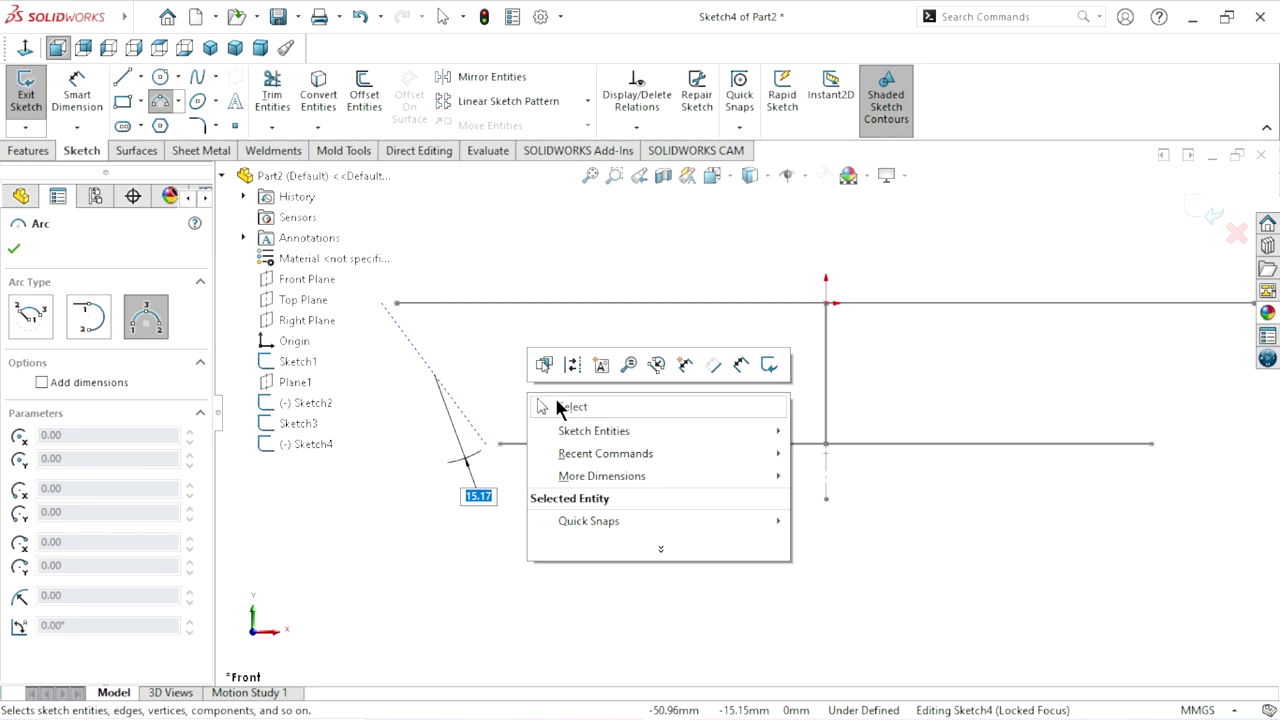
left_click(556, 405)
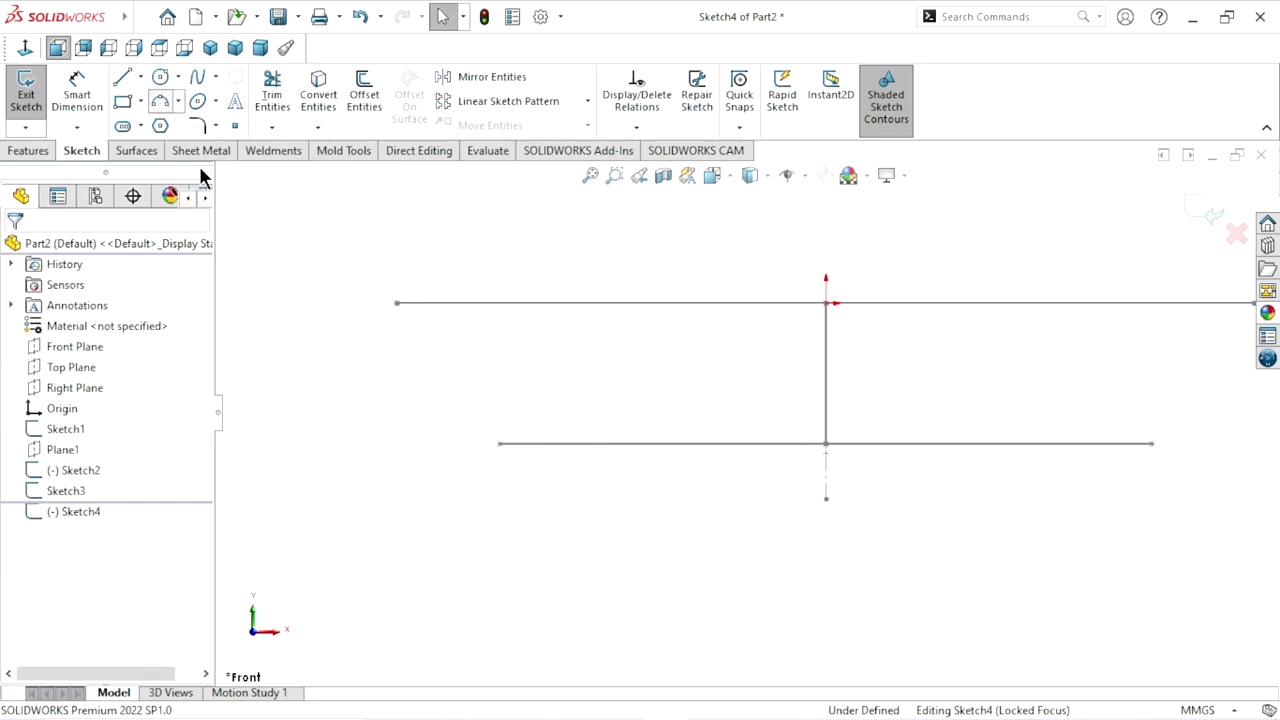
key("Return")
left_click(390, 304)
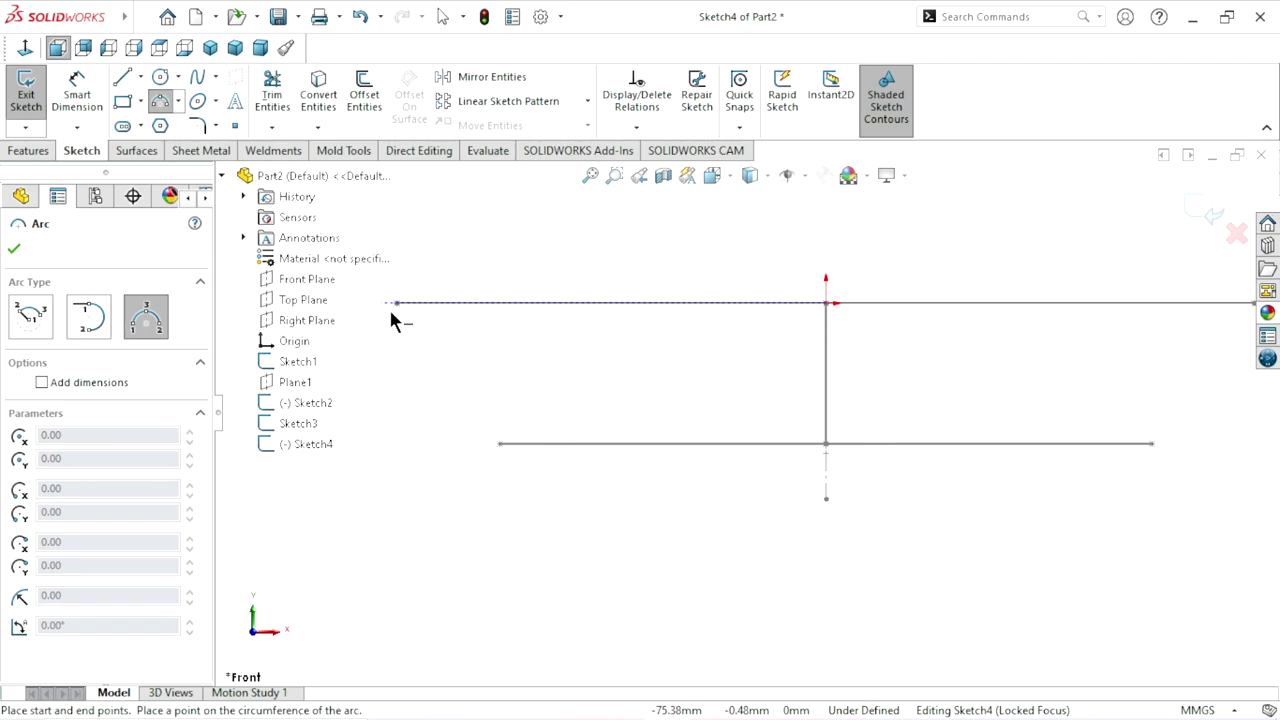
left_click(486, 452)
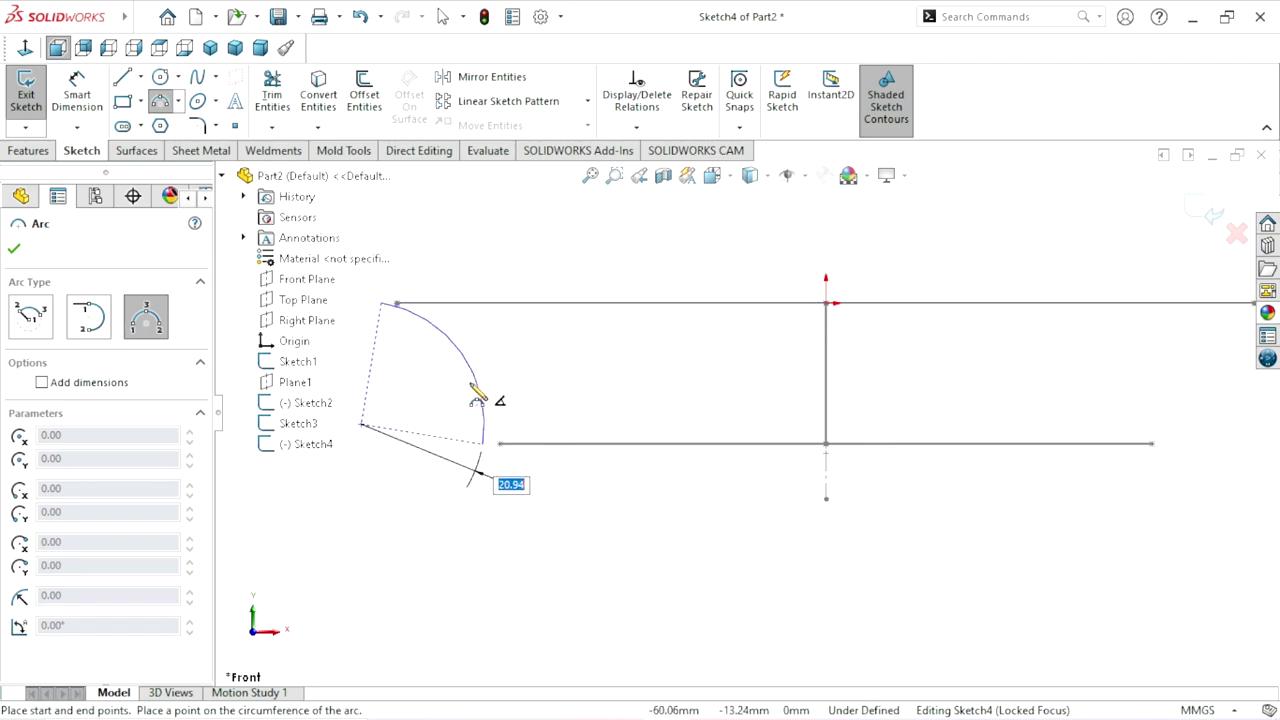
left_click(470, 398)
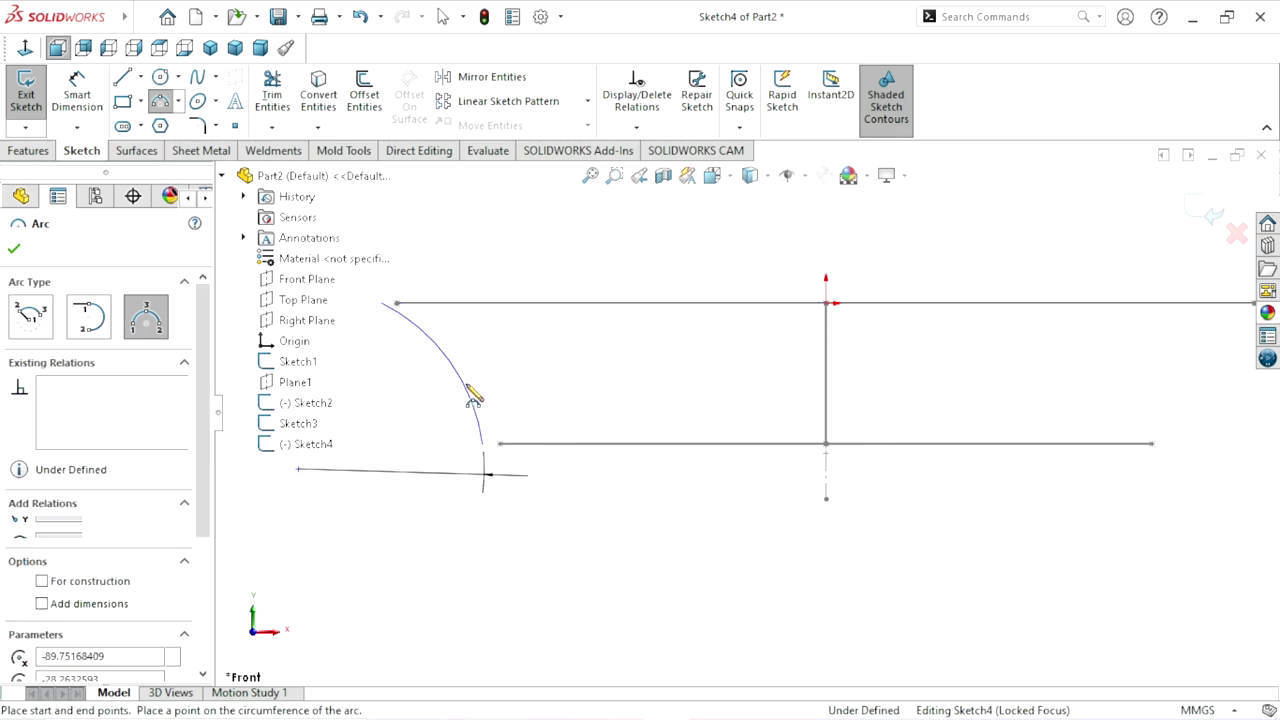
right_click(540, 362)
left_click(545, 364)
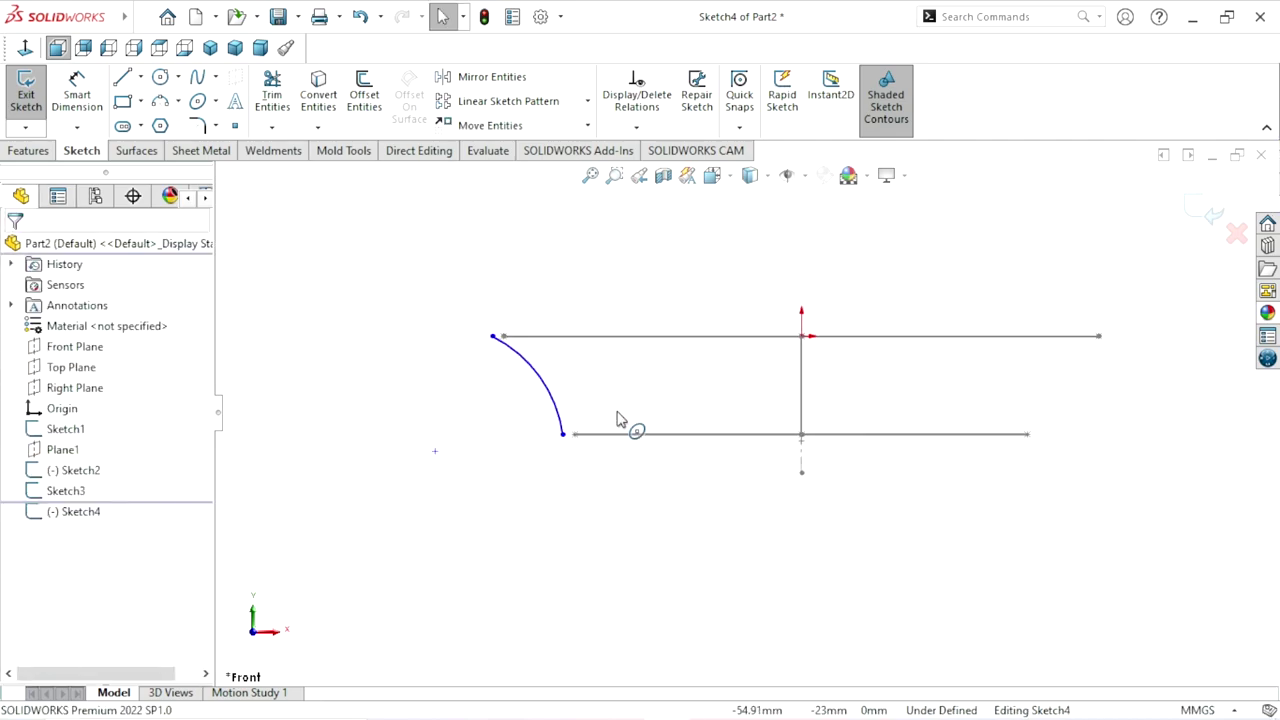
Step: Dimension the arc's radius to 22 mm
left_click(91, 100)
left_click(550, 390)
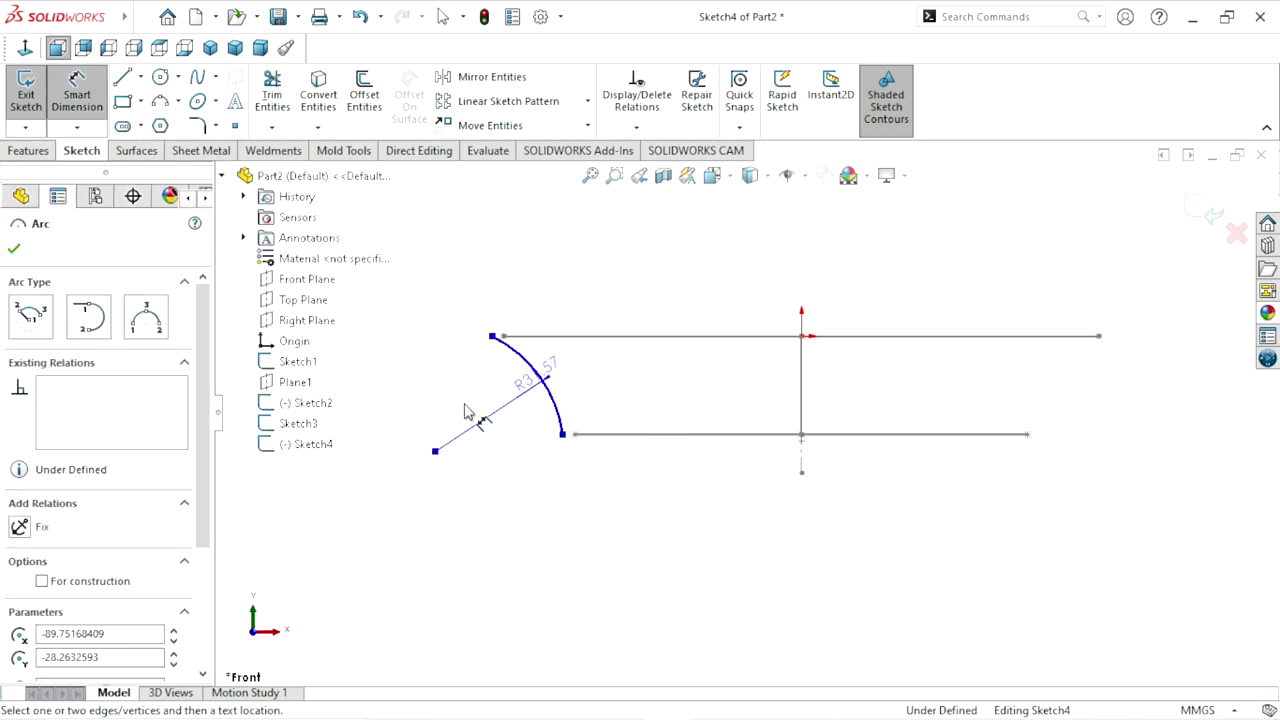
left_click(487, 428)
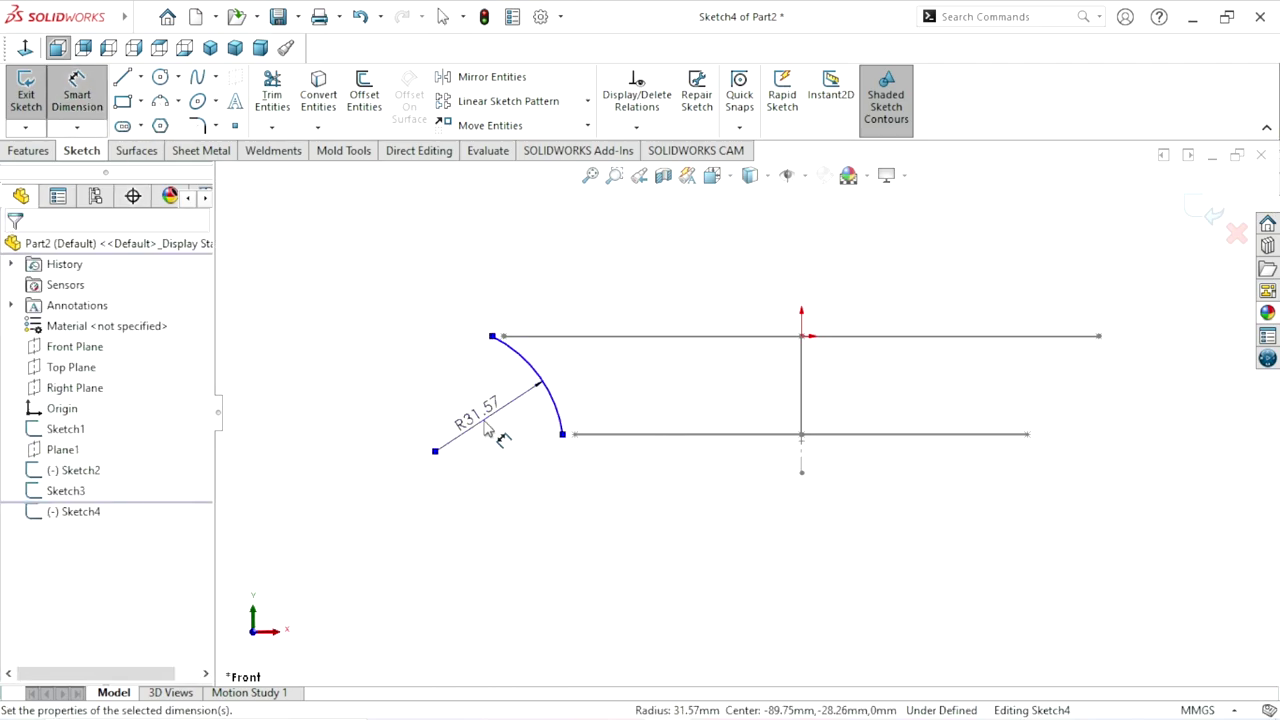
type("22")
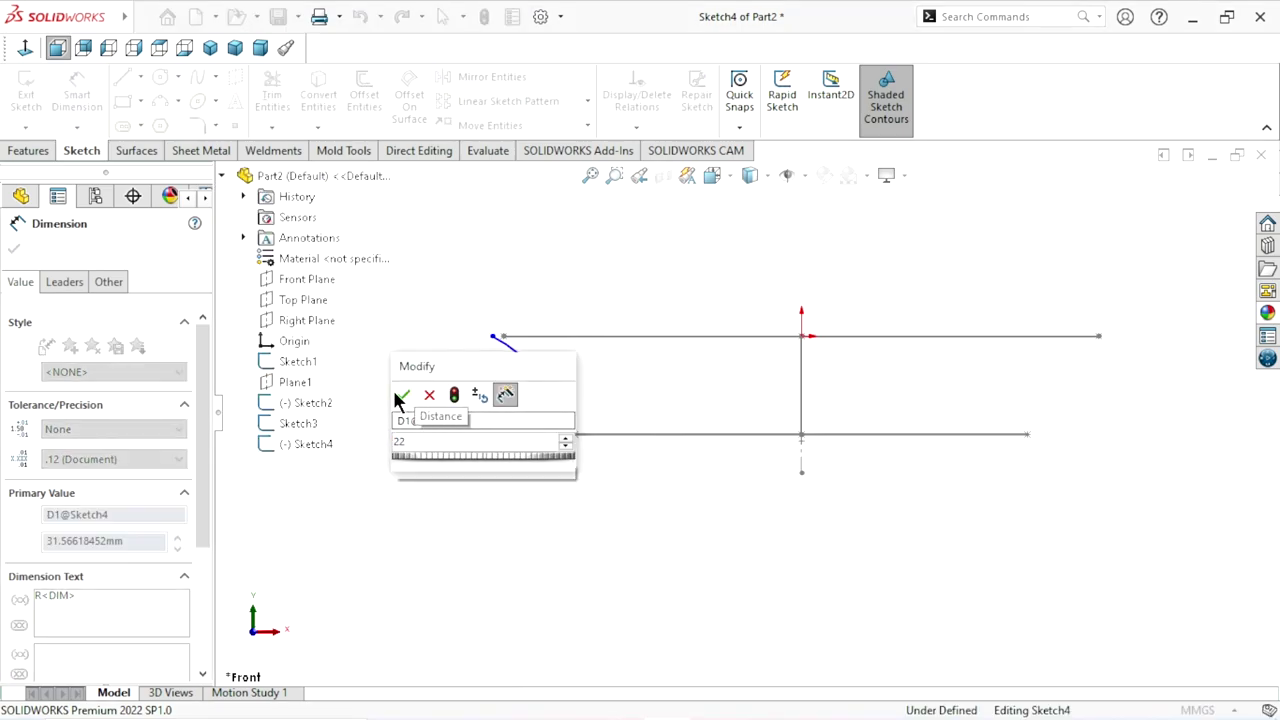
left_click(400, 395)
scroll(549, 486, "up", 2)
scroll(622, 440, "down", 4)
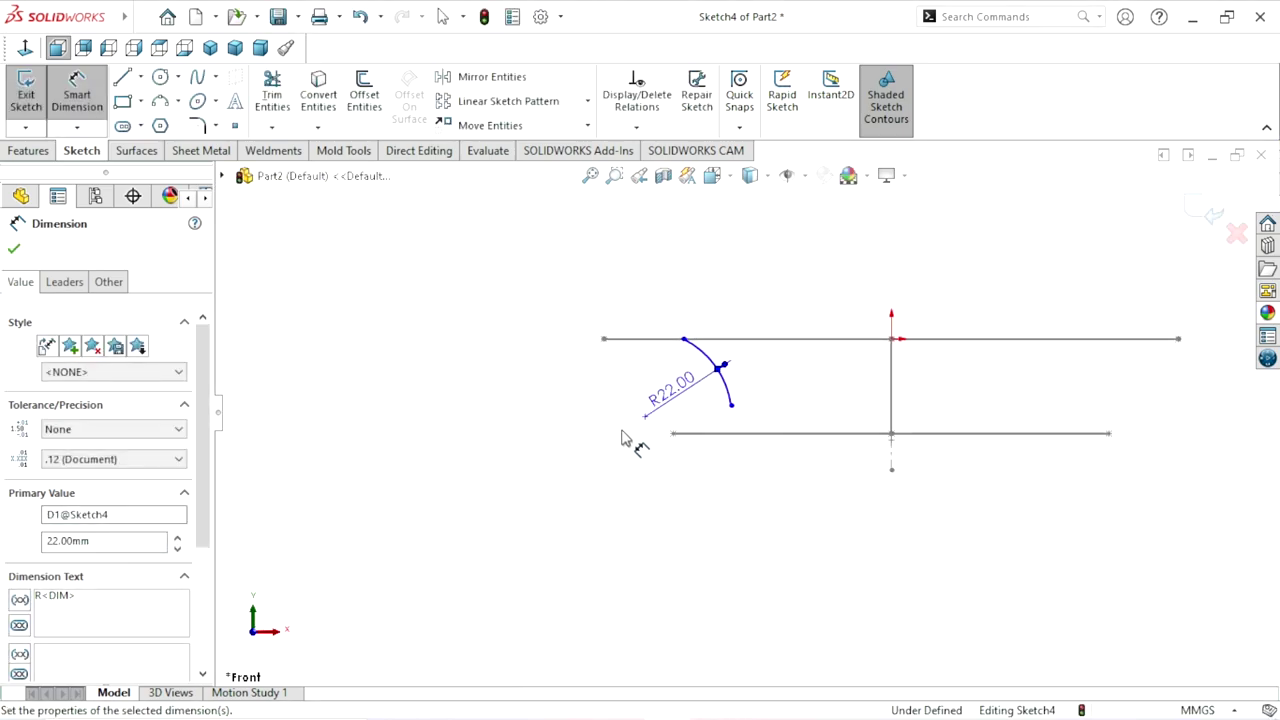
scroll(650, 425, "down", 3)
left_click(22, 256)
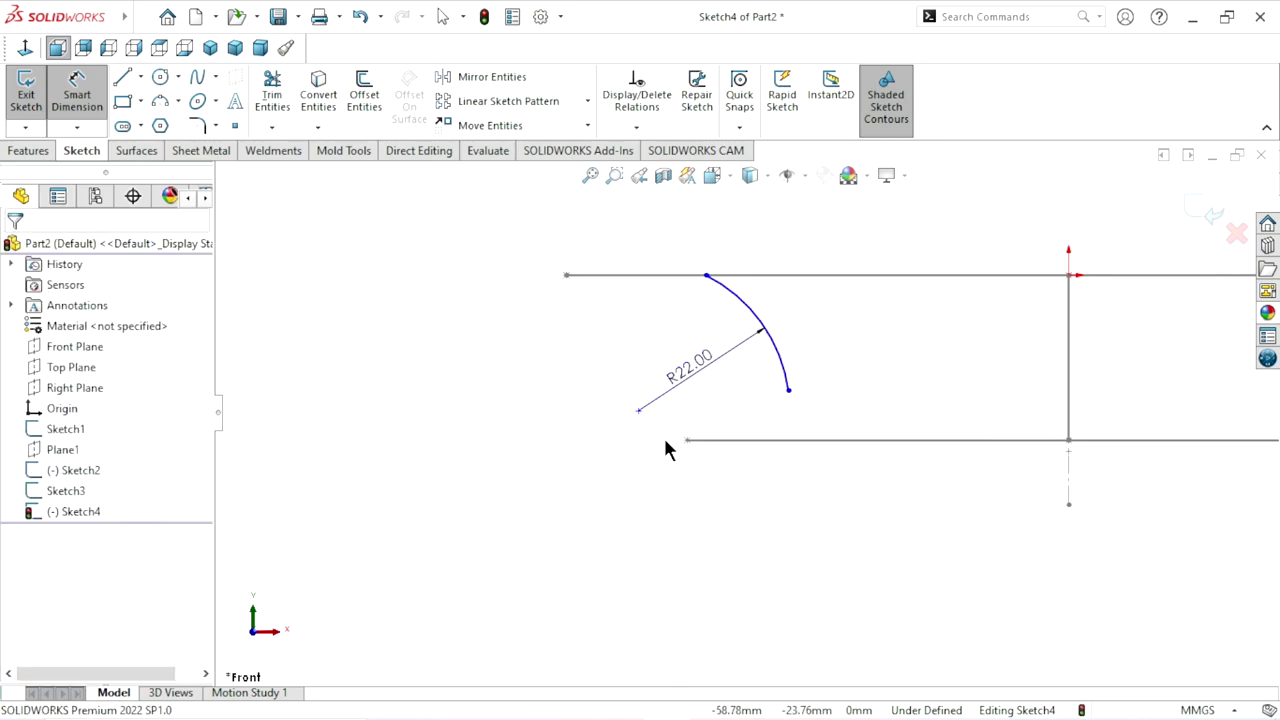
scroll(720, 400, "up", 2)
scroll(829, 350, "down", 2)
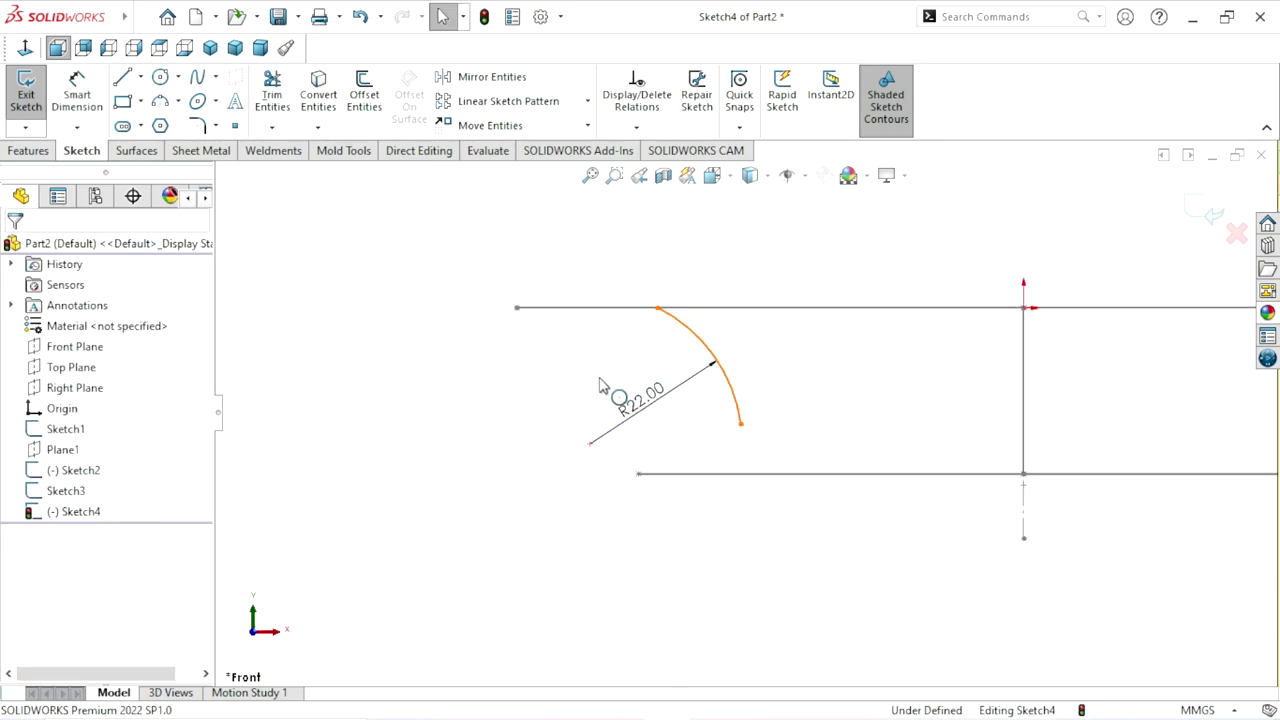
Step: Undo an accidental arc drag and return to the front view
mouse_move(714, 357)
left_mouse_down()
mouse_move(700, 372)
mouse_move(709, 380)
left_mouse_up()
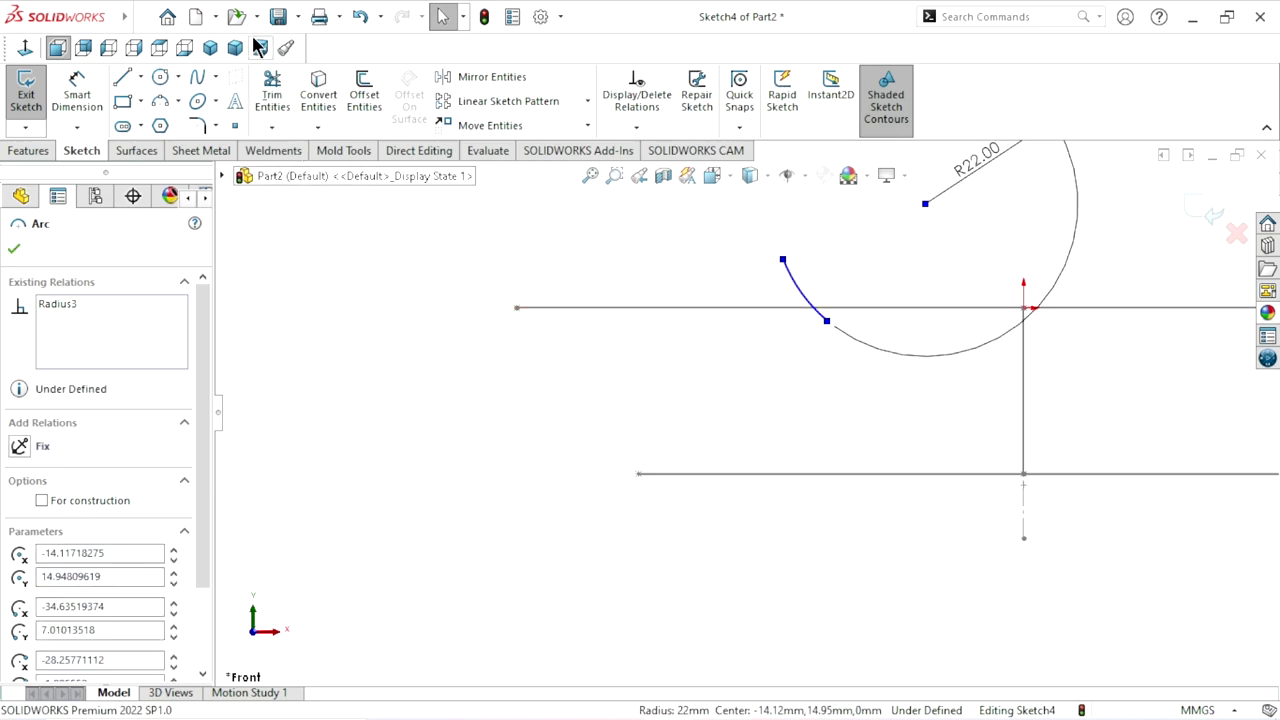
left_click(357, 18)
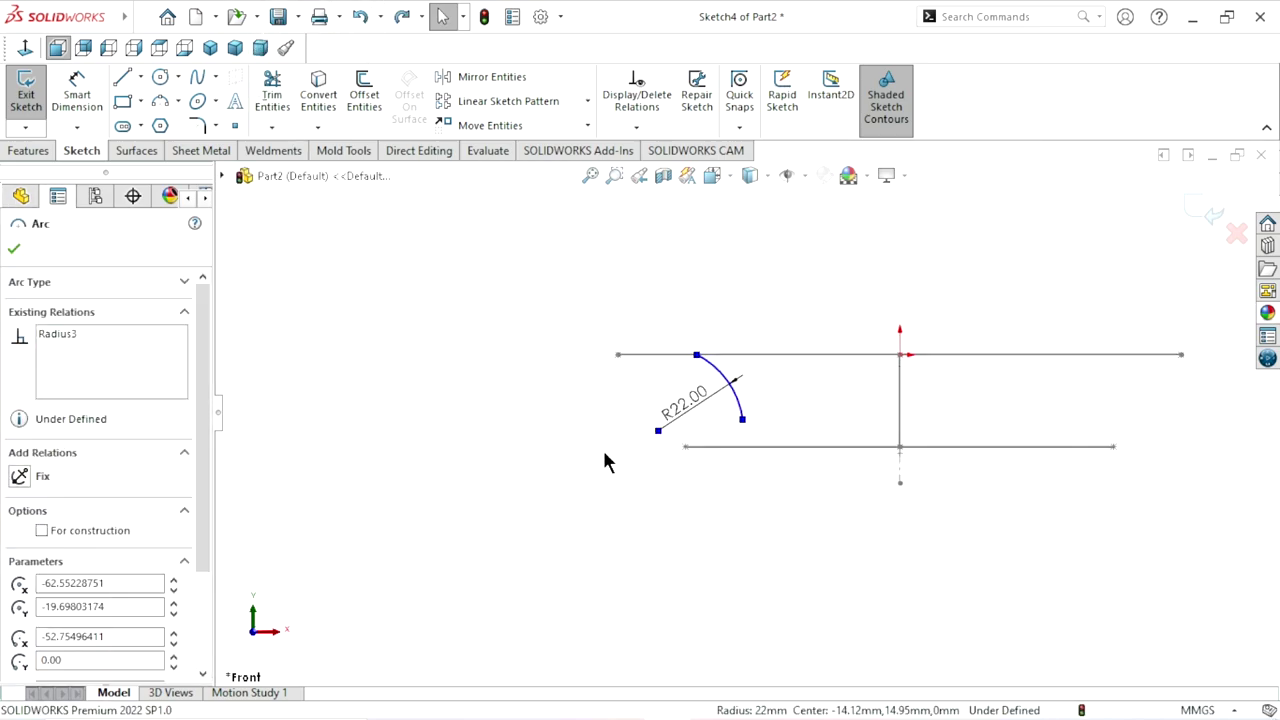
middle_click_drag(482, 433, 550, 424)
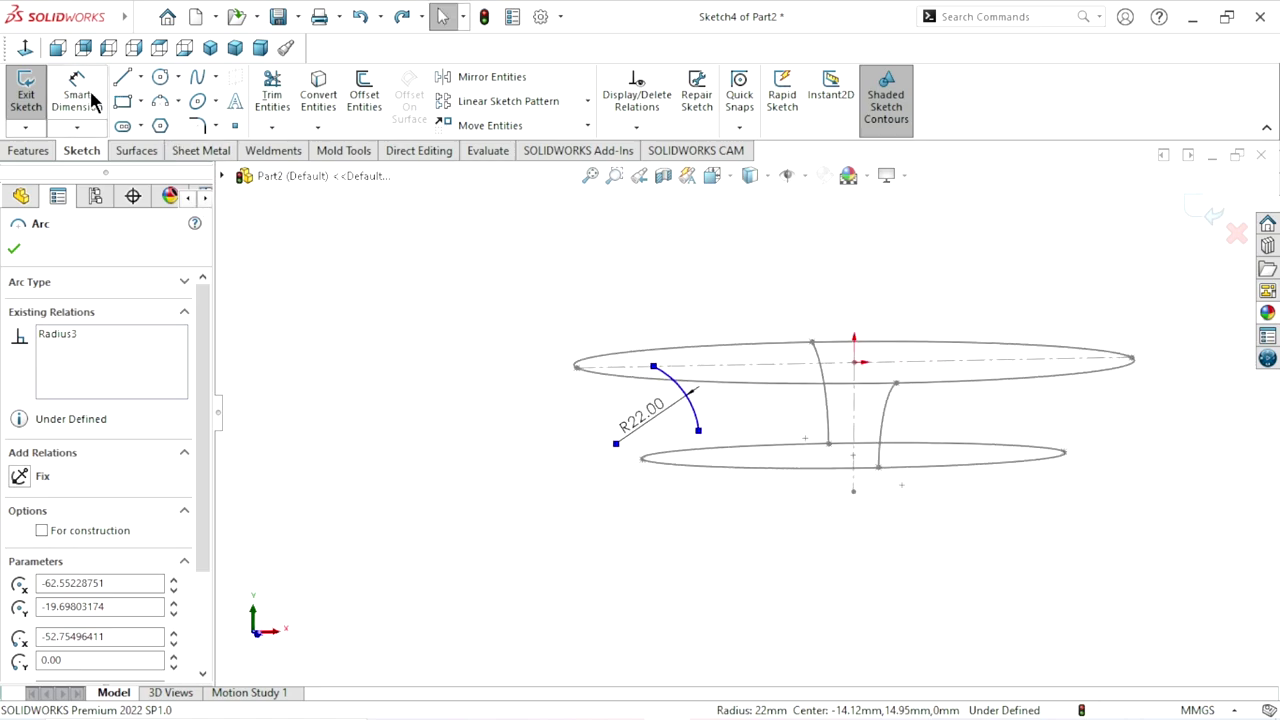
left_click(210, 48)
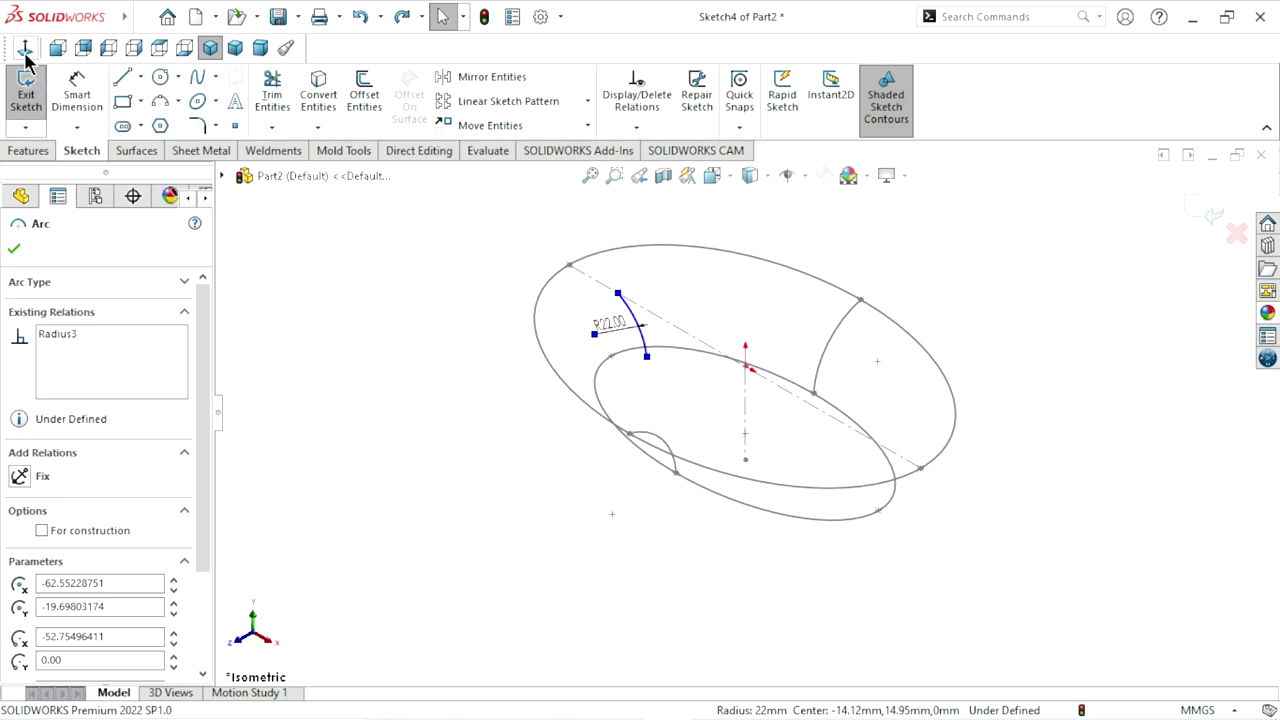
left_click(57, 48)
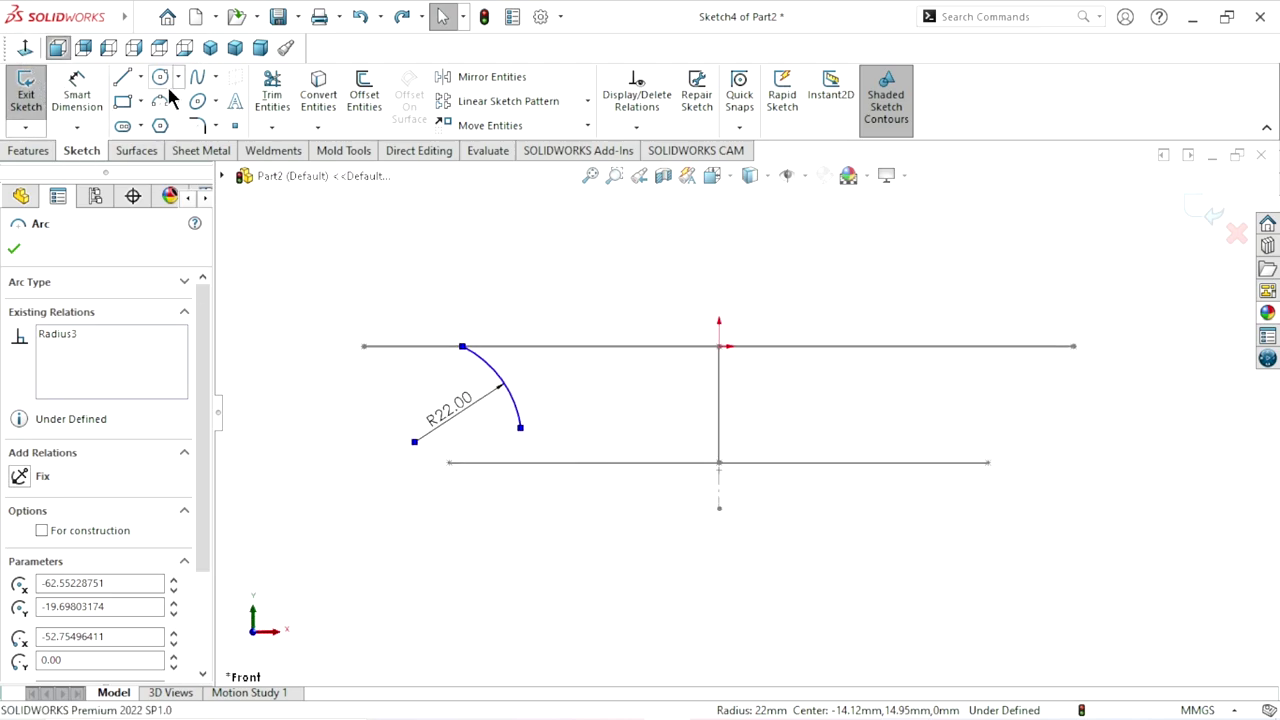
Step: Draw a vertical construction centerline from the origin down past the lower line
left_click(141, 77)
left_click(151, 124)
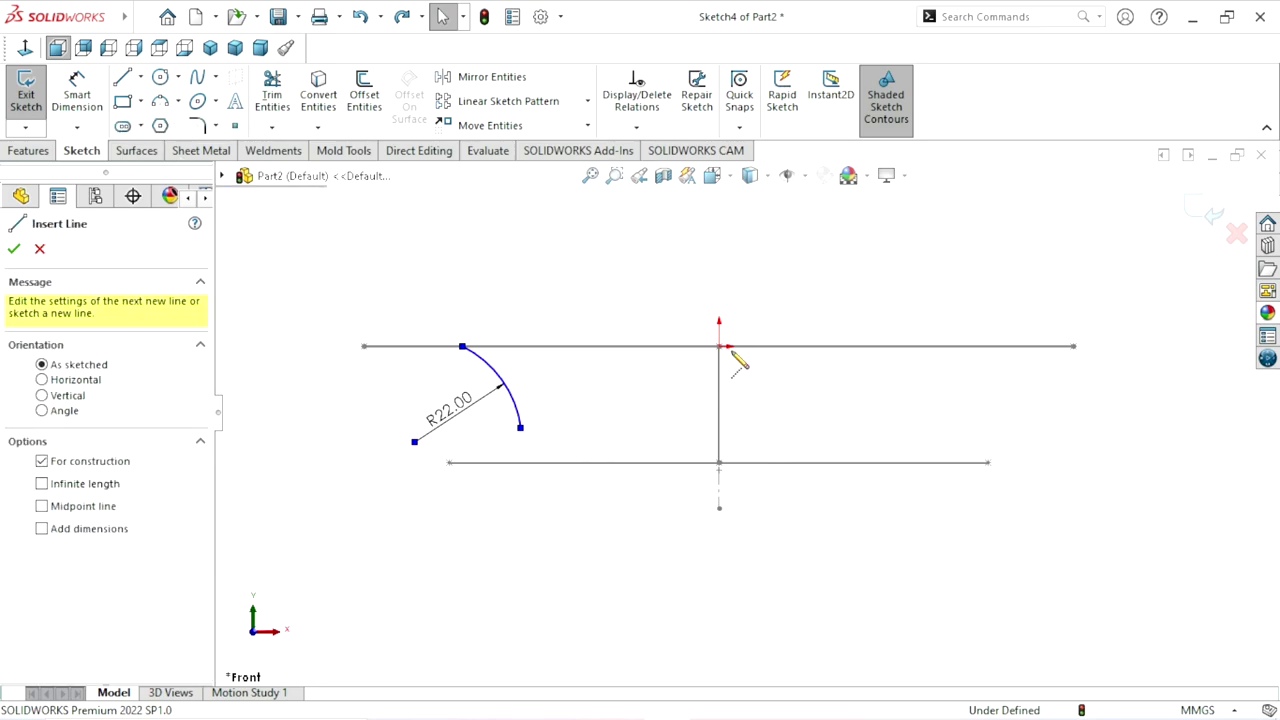
left_click(719, 346)
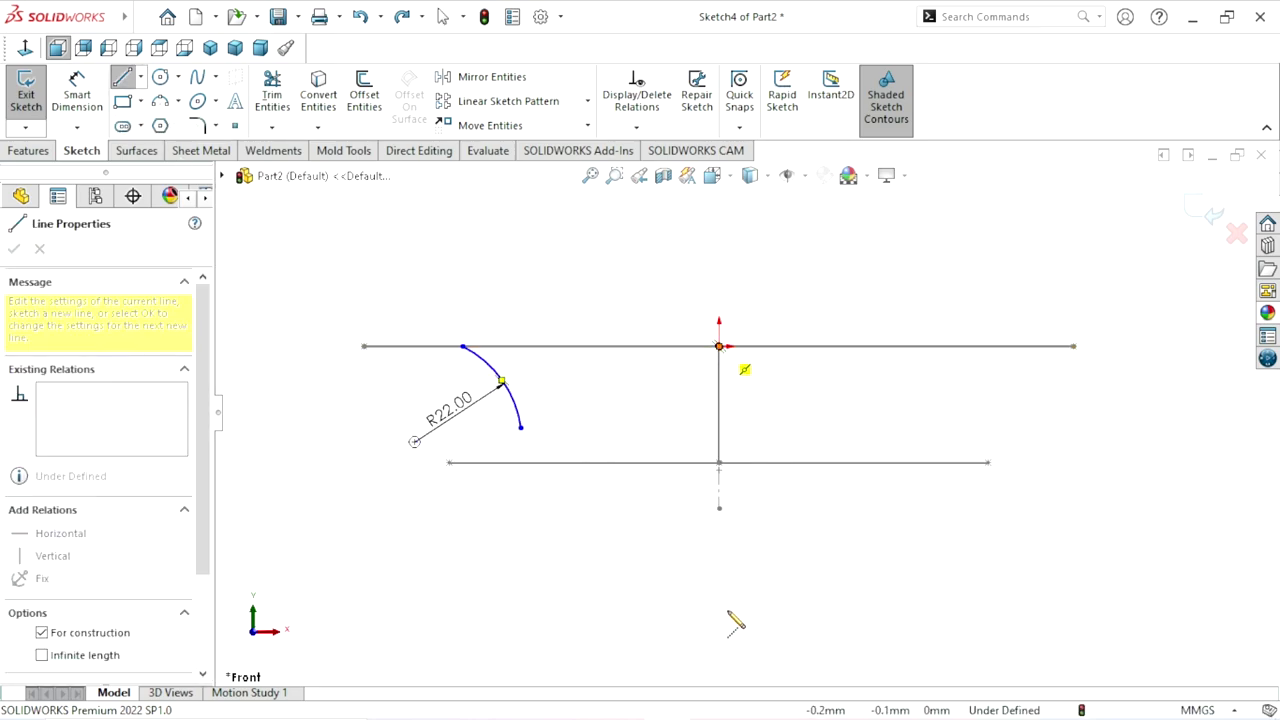
left_click(719, 544)
right_click(792, 532)
left_click(850, 495)
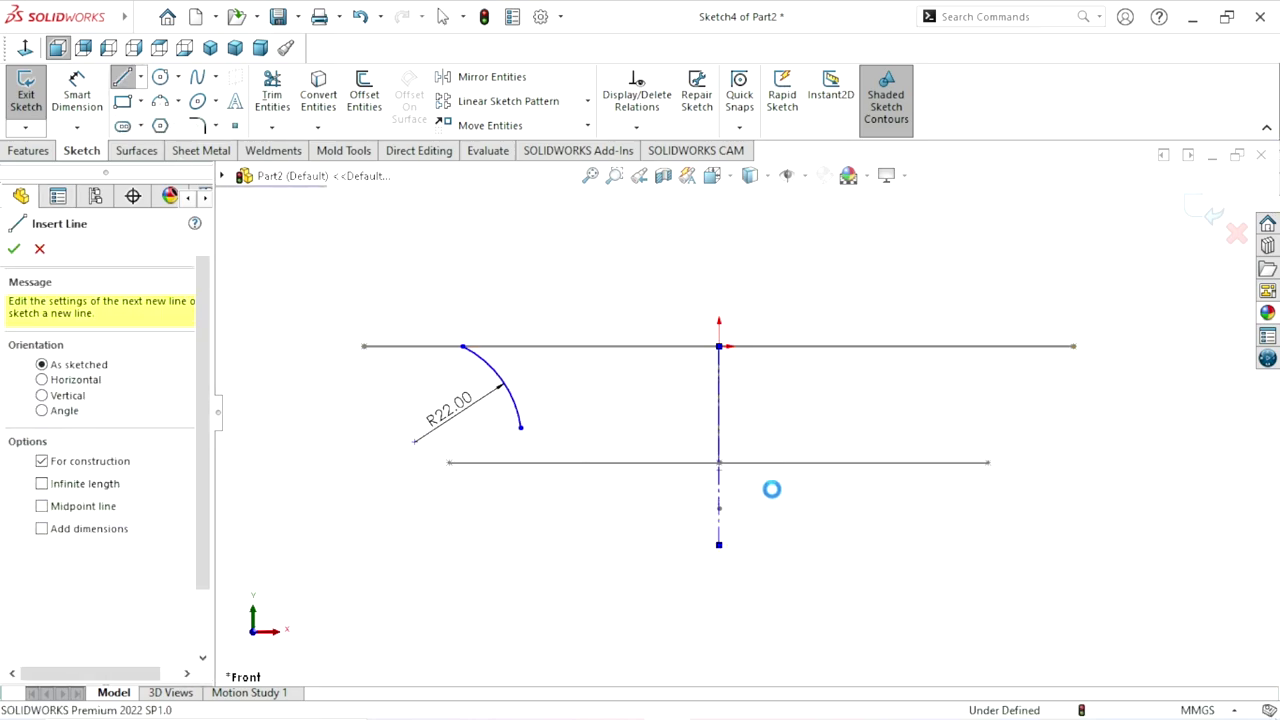
Step: Mirror Arc1 about the vertical centerline Line1 to create the right-side arc
left_click(490, 76)
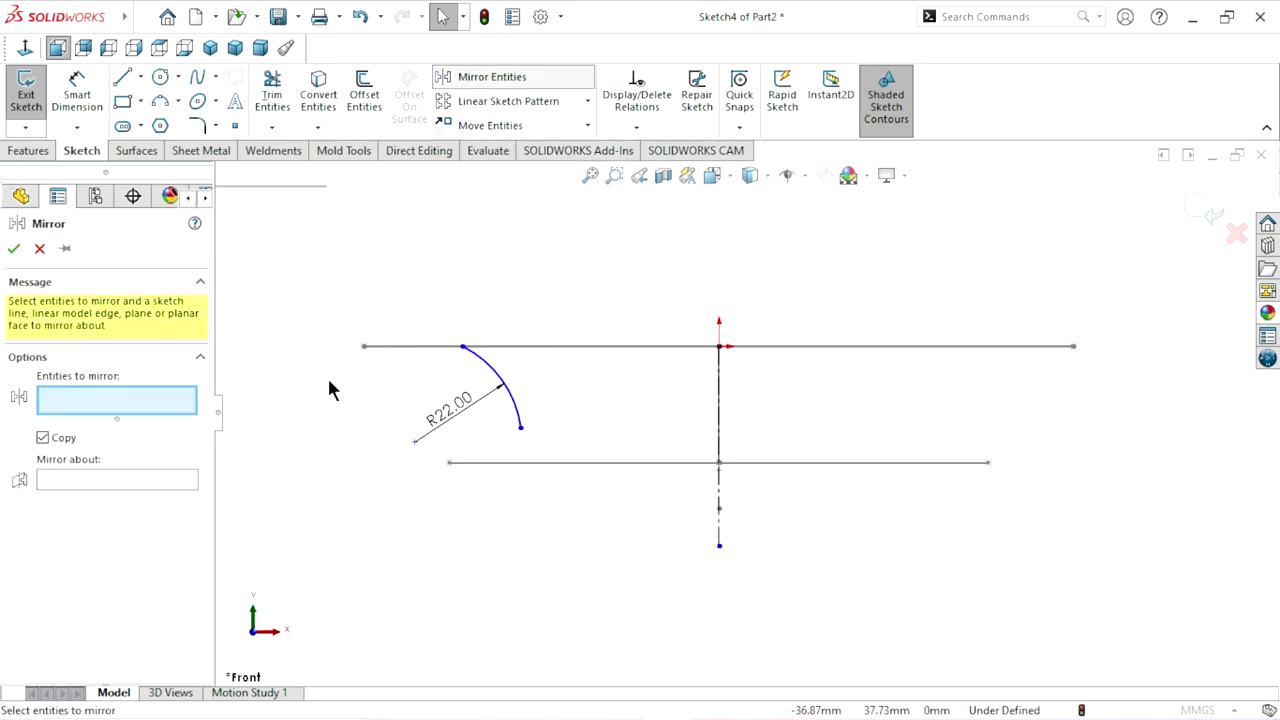
left_click(503, 383)
left_click(64, 482)
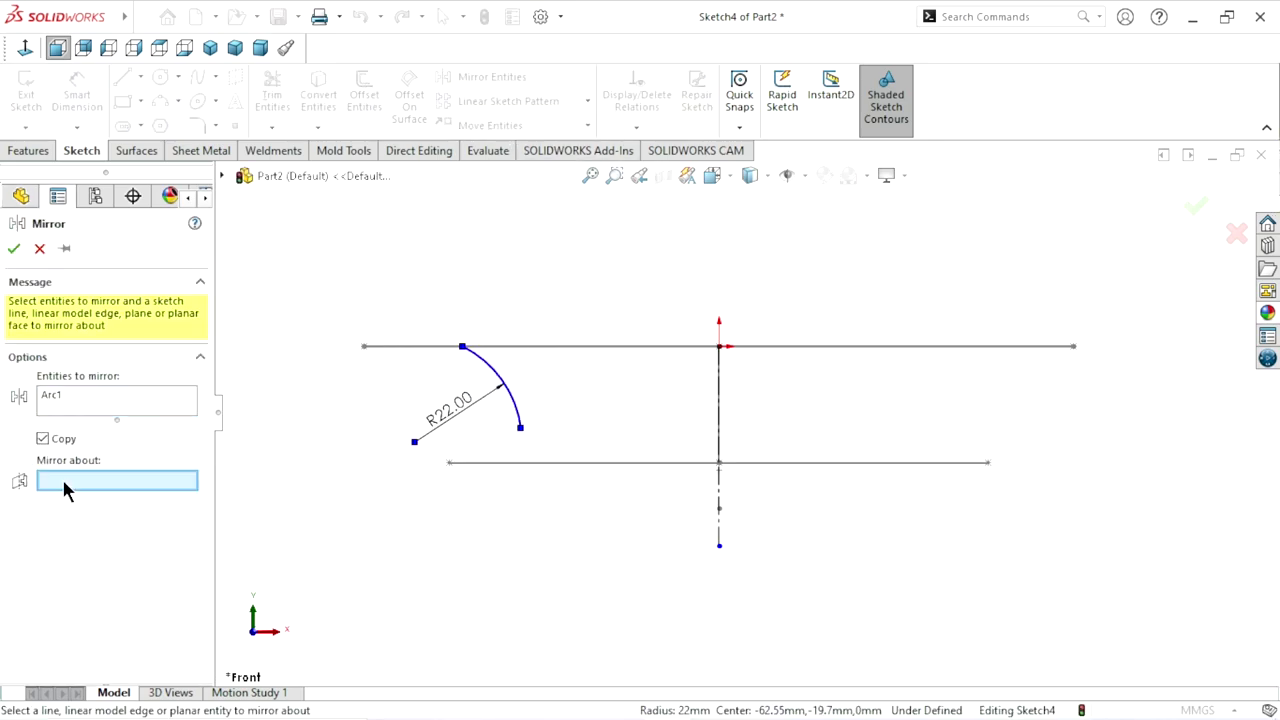
left_click(718, 533)
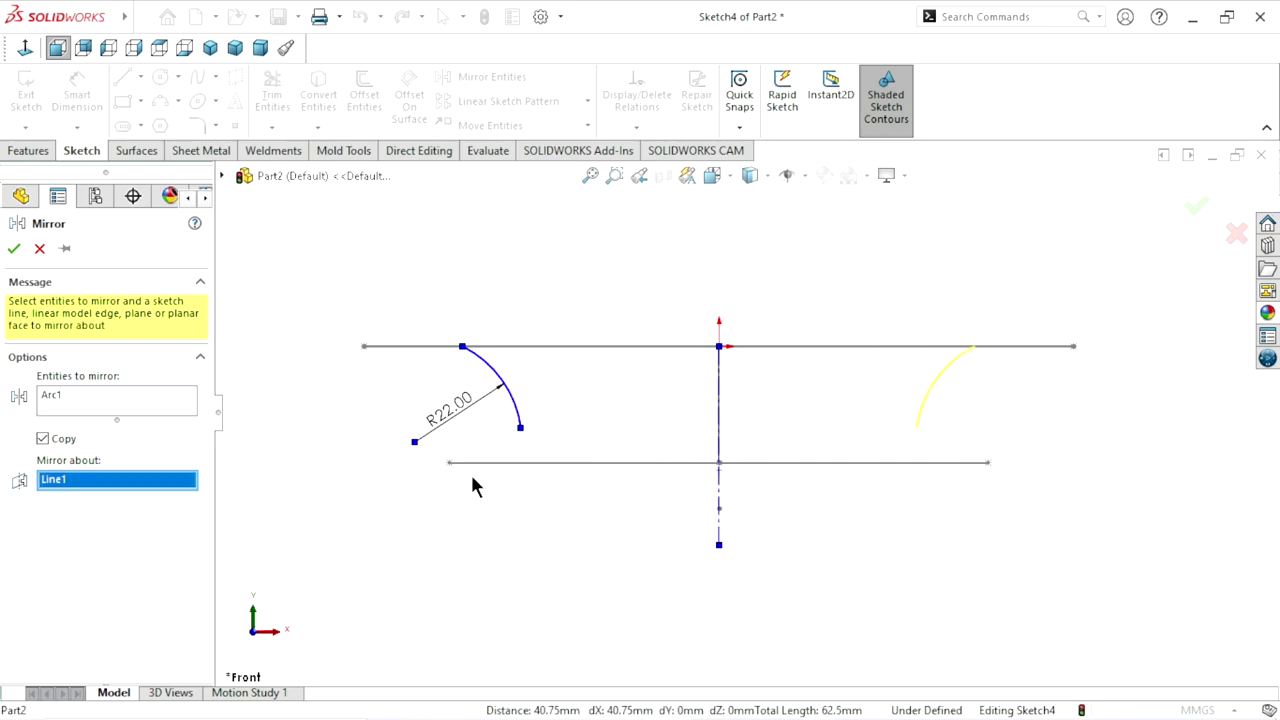
left_click(13, 249)
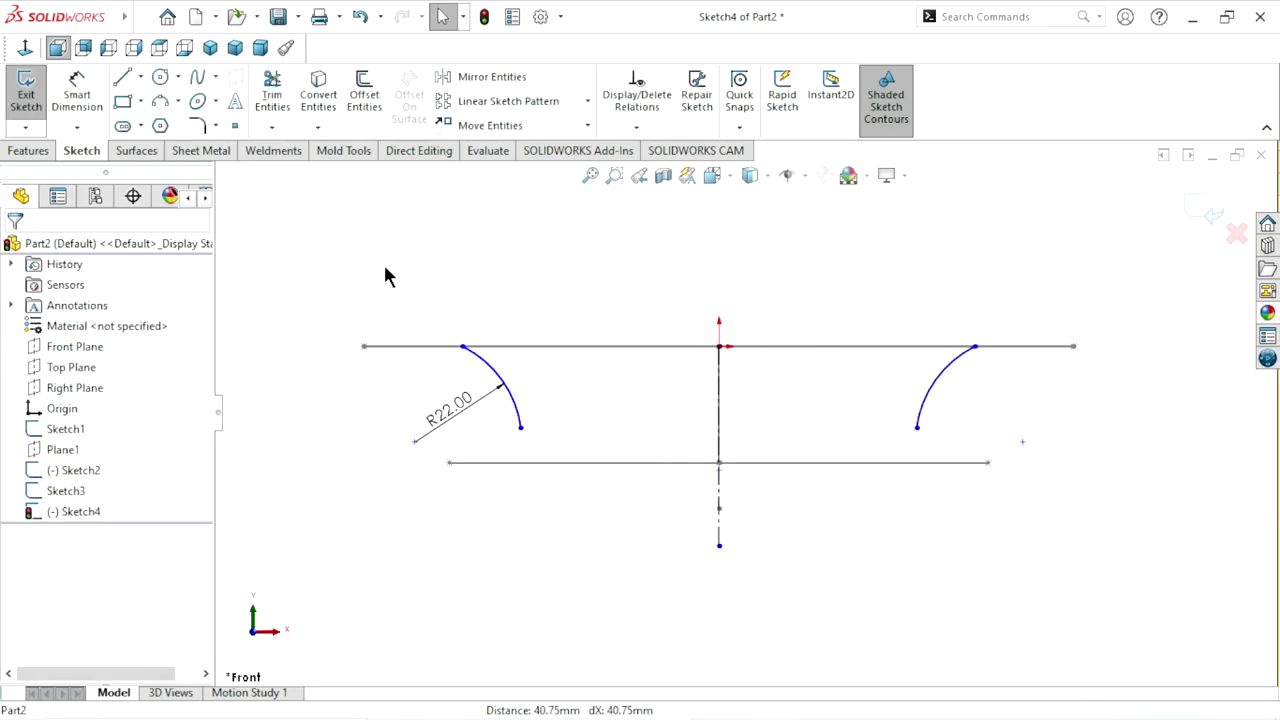
mouse_move(374, 440)
middle_mouse_down()
mouse_move(427, 482)
mouse_move(529, 451)
middle_mouse_up()
scroll(585, 403, "down", 2)
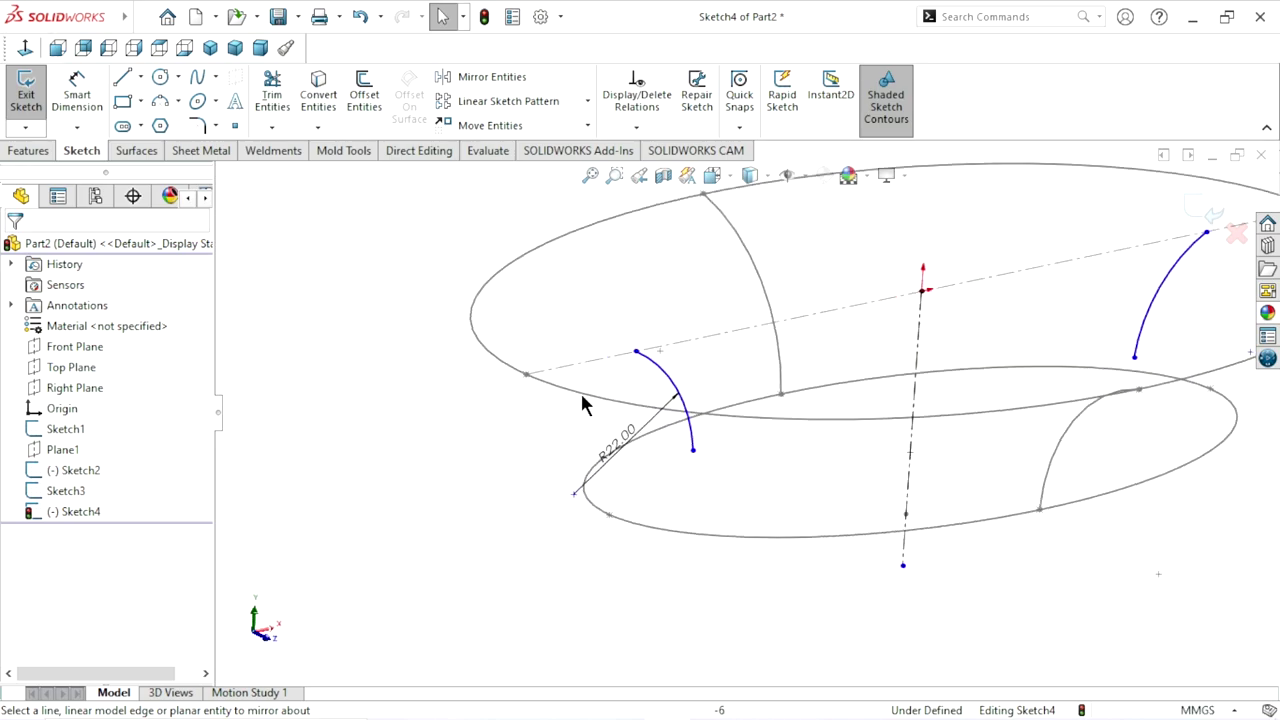
Step: Pierce the left arc's upper and lower endpoints onto the upper and lower ellipses
left_click(636, 352)
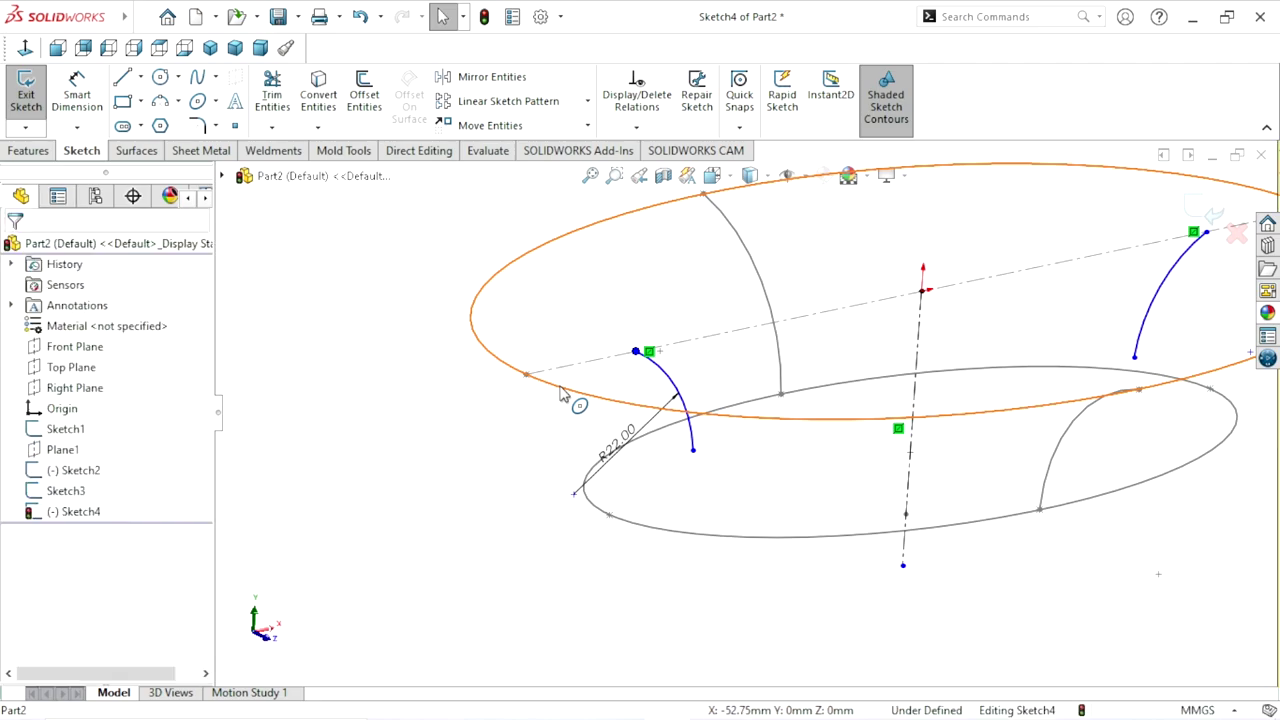
left_click(563, 398, "ctrl")
left_click(670, 302)
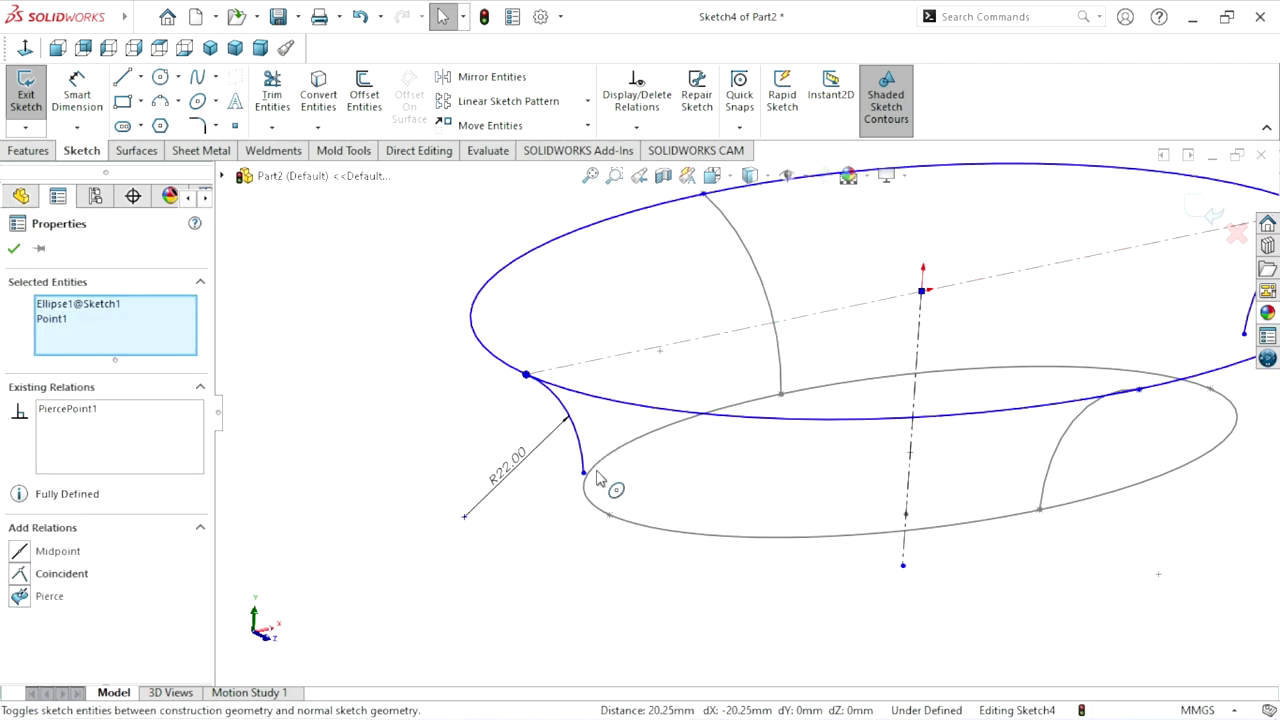
scroll(654, 490, "down", 2)
scroll(640, 460, "down", 2)
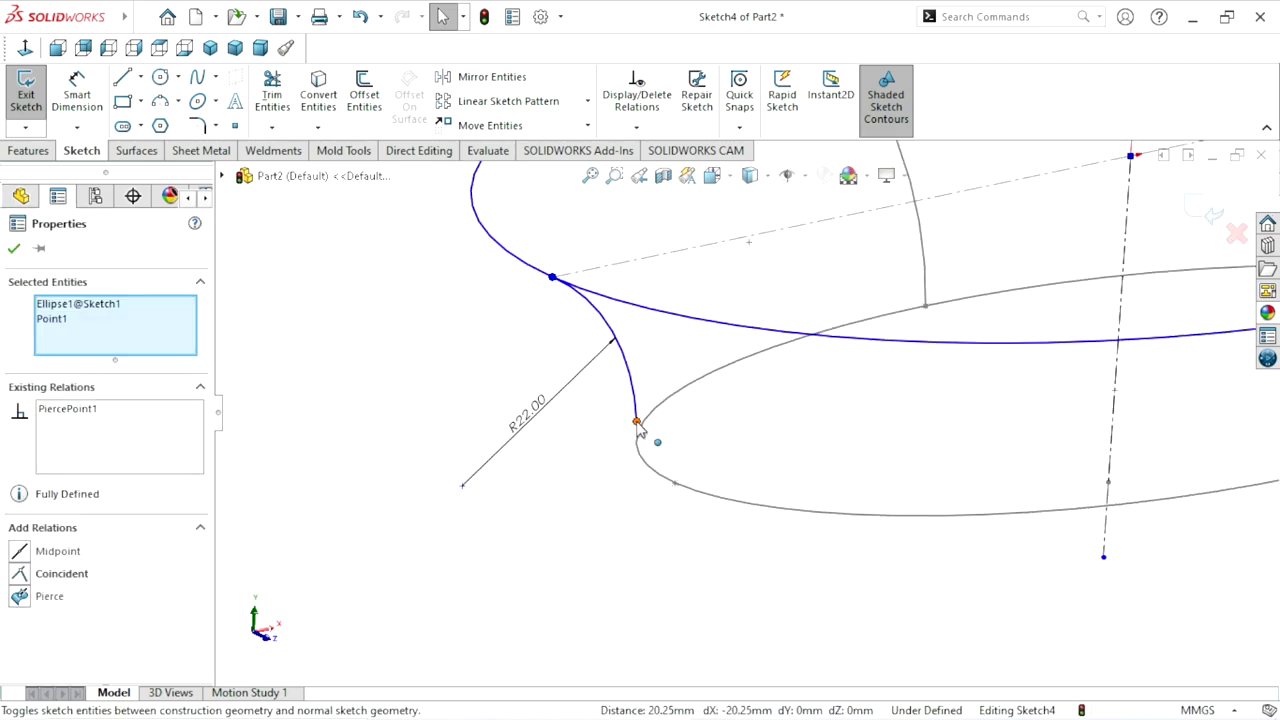
left_click(637, 422)
left_click(737, 508, "ctrl")
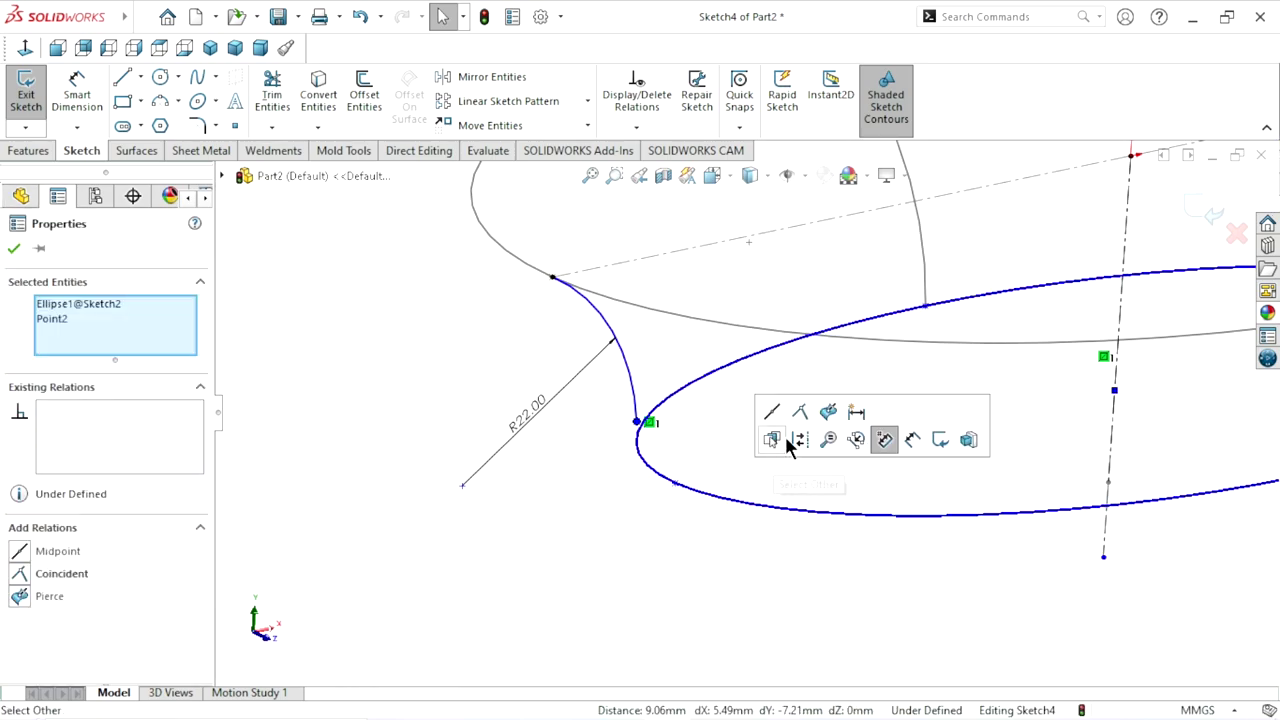
left_click(829, 419)
scroll(570, 471, "up", 3)
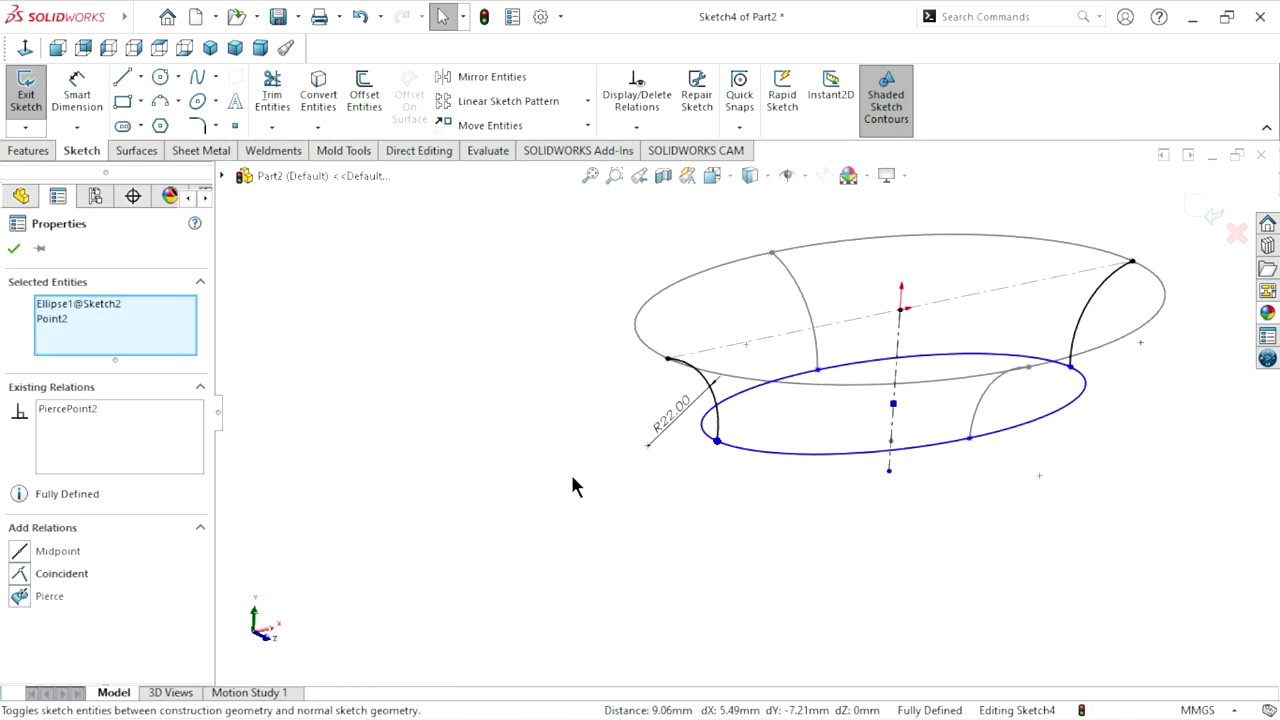
Step: Pierce the mirrored arc's endpoints onto both ellipses and exit Sketch4
mouse_move(971, 423)
middle_mouse_down()
mouse_move(895, 385)
mouse_move(1137, 397)
middle_mouse_up()
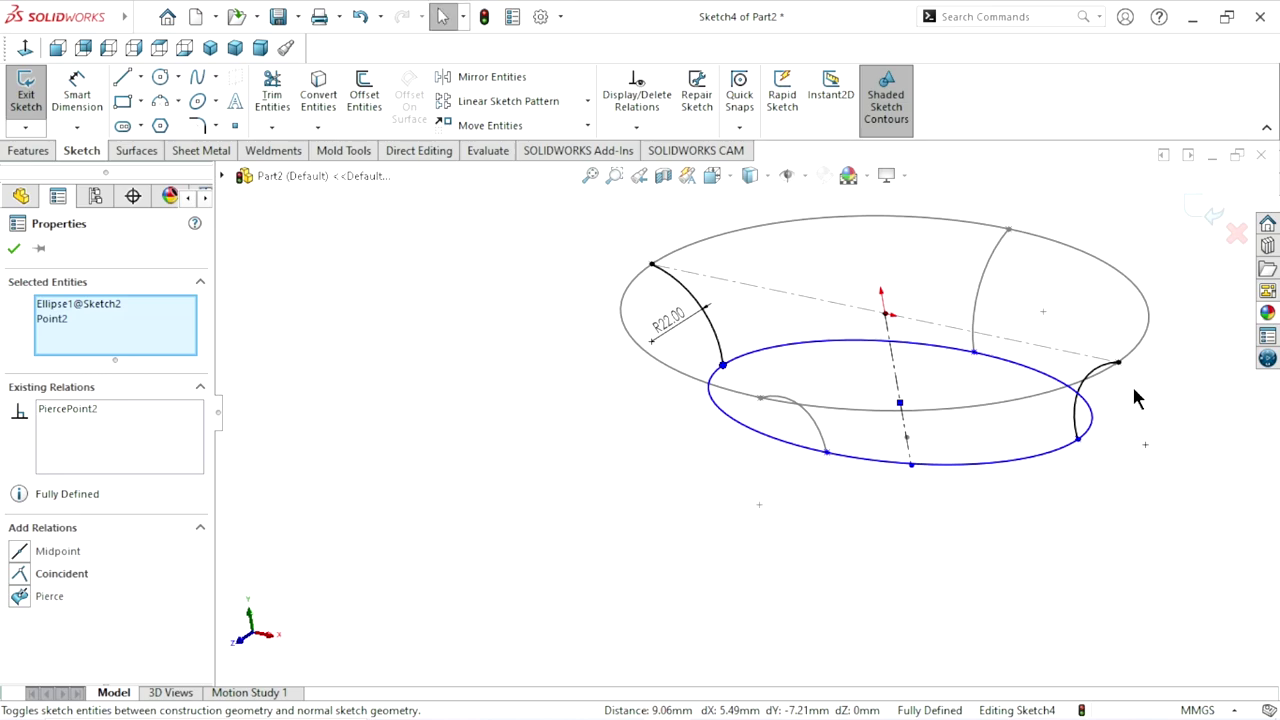
scroll(1070, 413, "down", 5)
left_click(1070, 413)
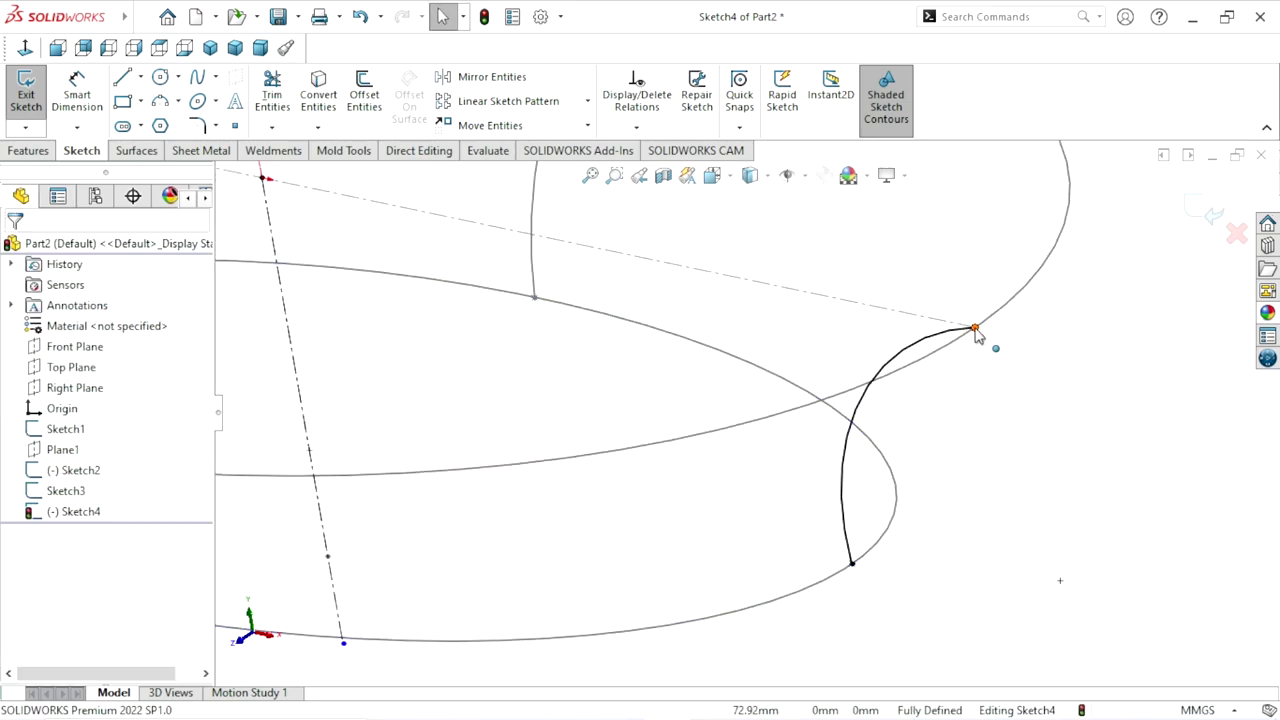
left_click(974, 329)
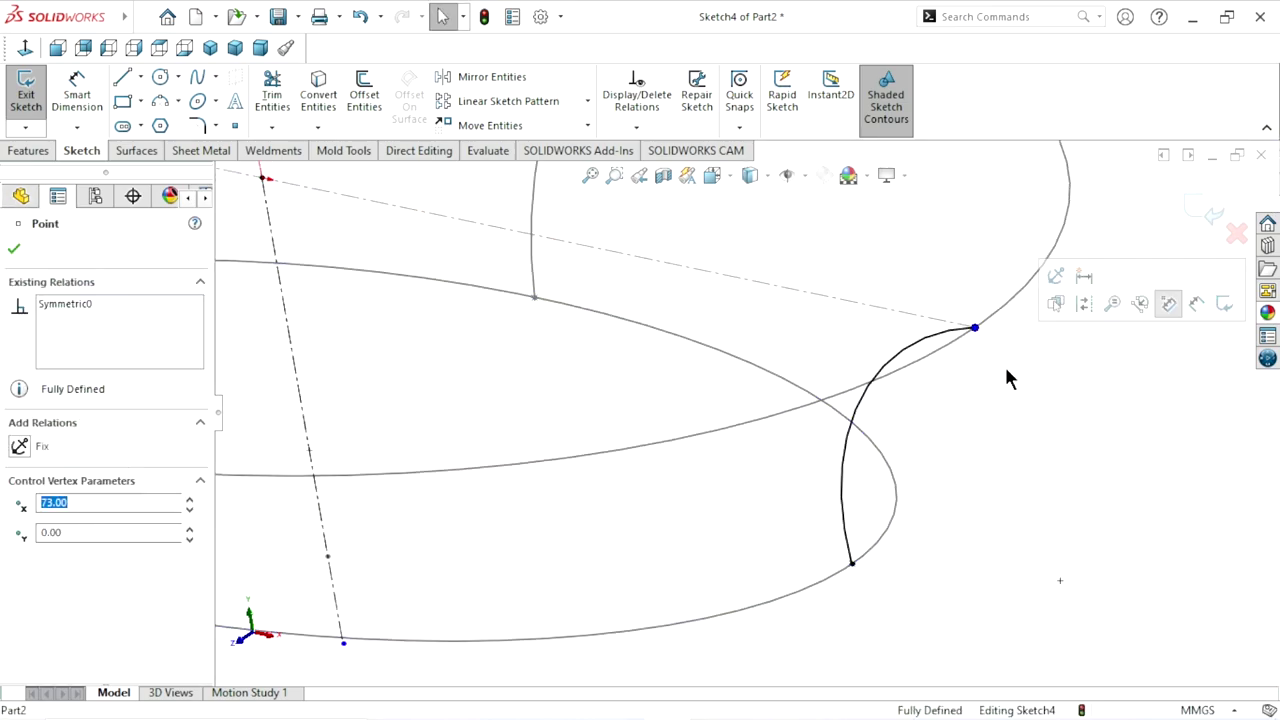
left_click(793, 418, "ctrl")
left_click(905, 333)
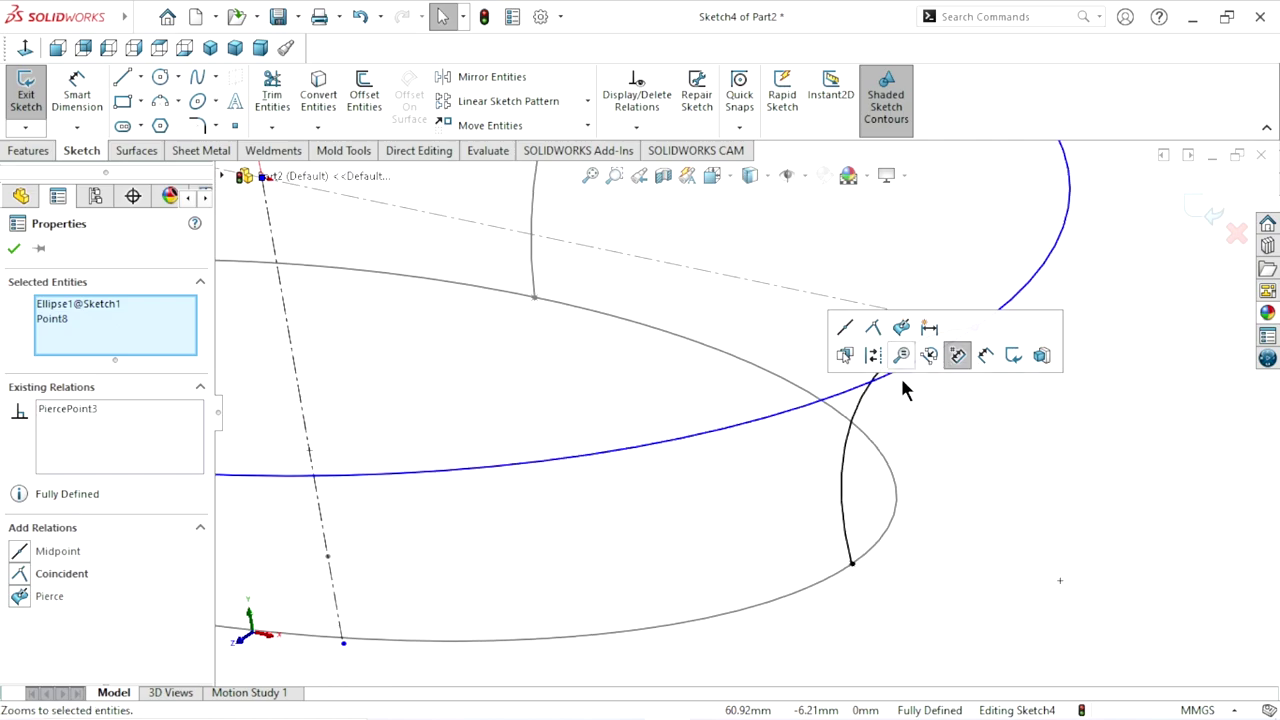
scroll(849, 530, "up", 2)
scroll(849, 527, "down", 2)
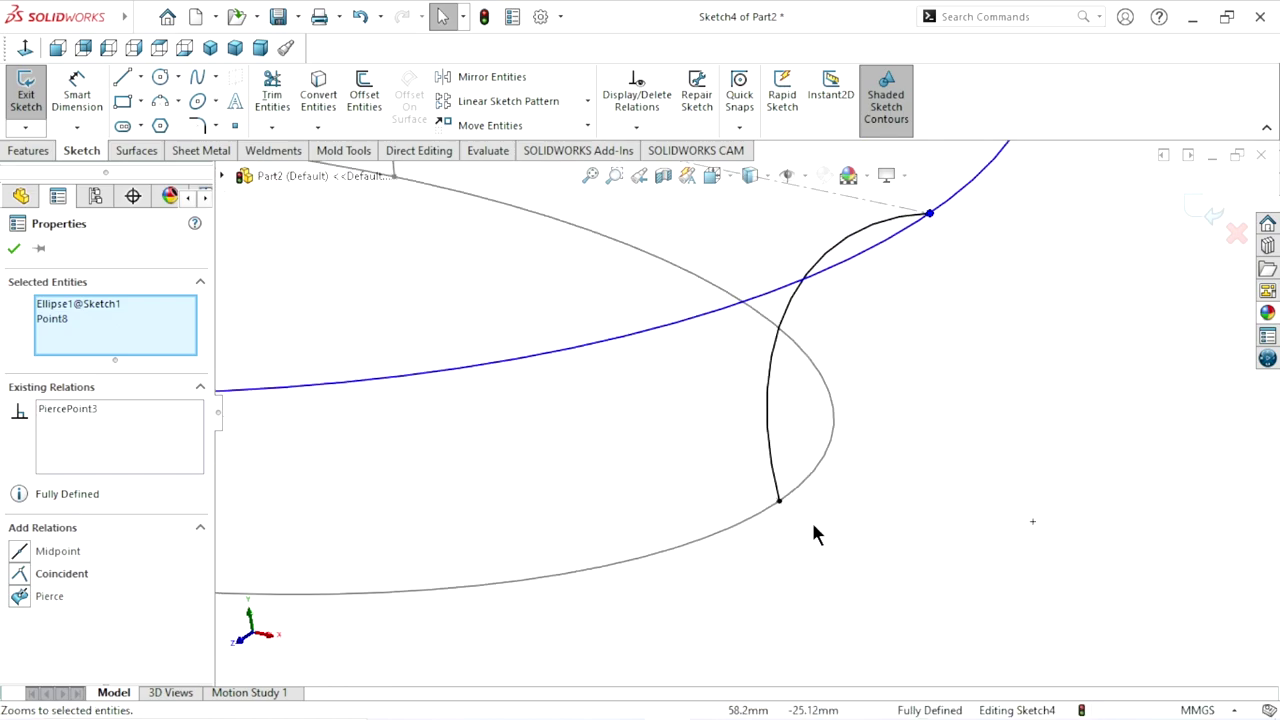
left_click(780, 502)
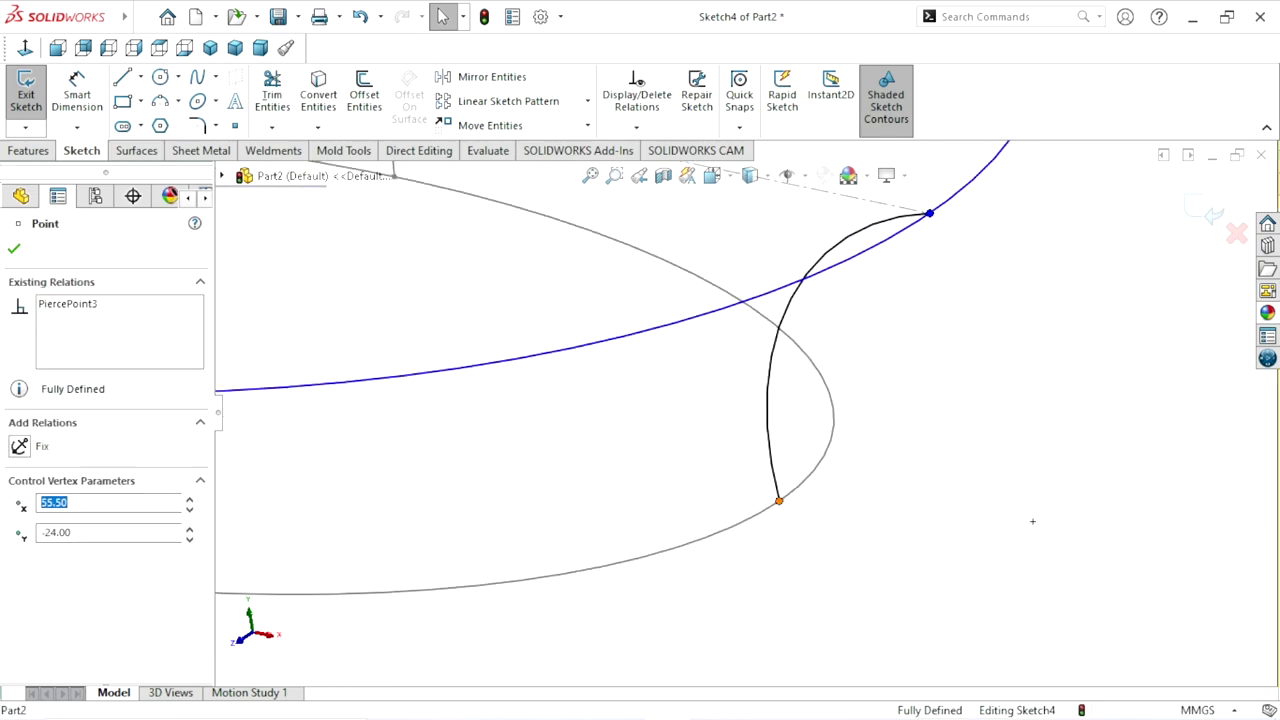
left_click(738, 532, "ctrl")
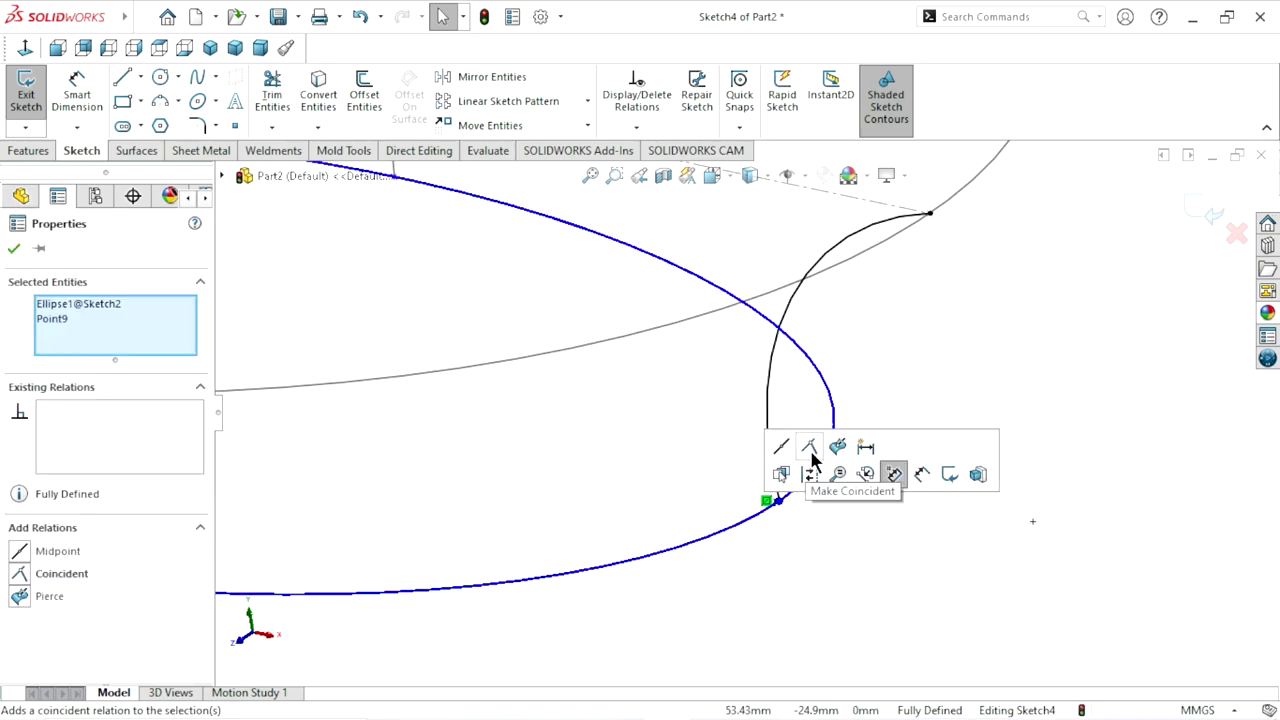
left_click(838, 447)
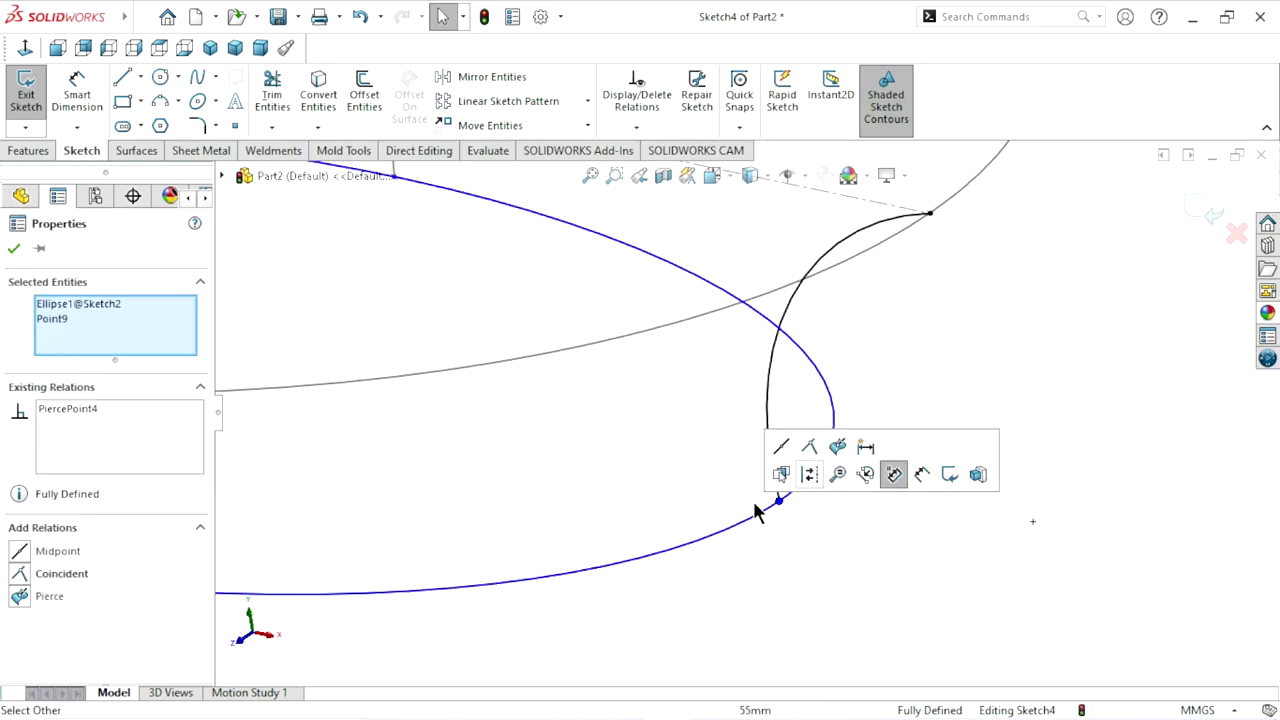
left_click(14, 250)
middle_click_drag(514, 448, 578, 444)
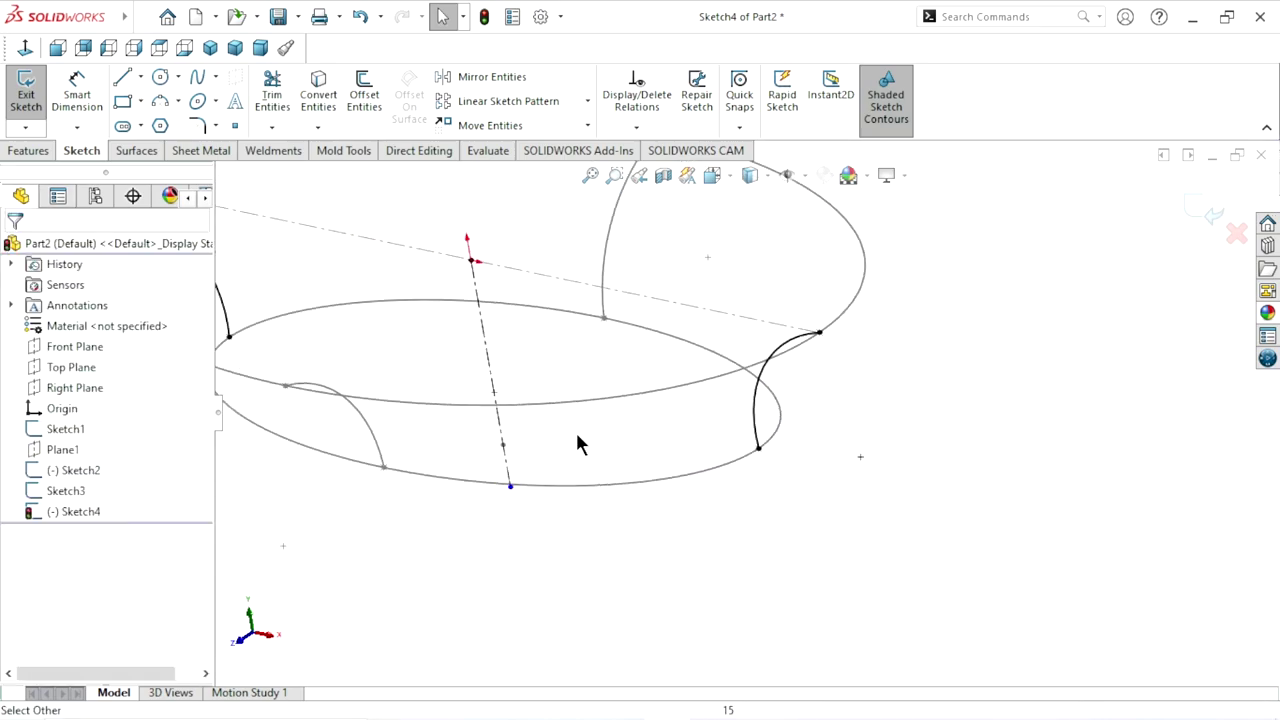
left_click(1196, 208)
Step: Create Plane2 offset 70 mm from the Top Plane, flipped to lie below the ellipses
left_click(1002, 382)
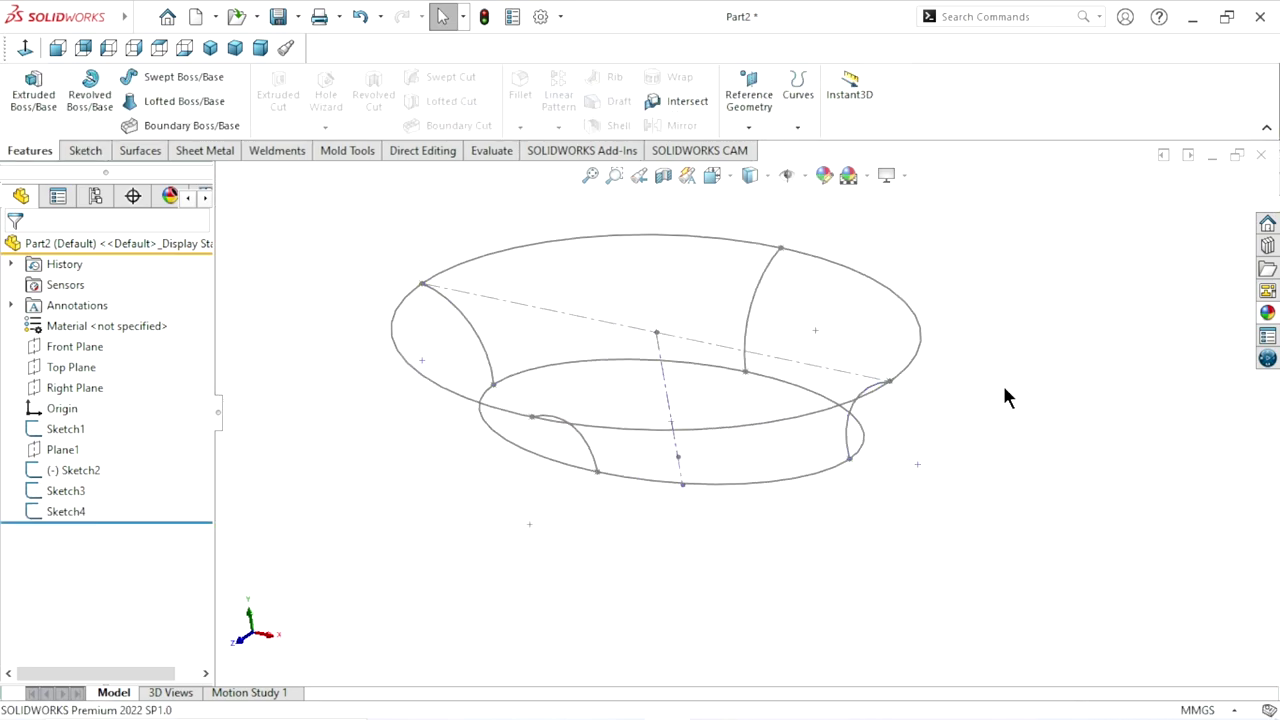
mouse_move(1002, 382)
middle_mouse_down()
mouse_move(683, 398)
mouse_move(740, 506)
mouse_move(820, 509)
mouse_move(838, 548)
middle_mouse_up()
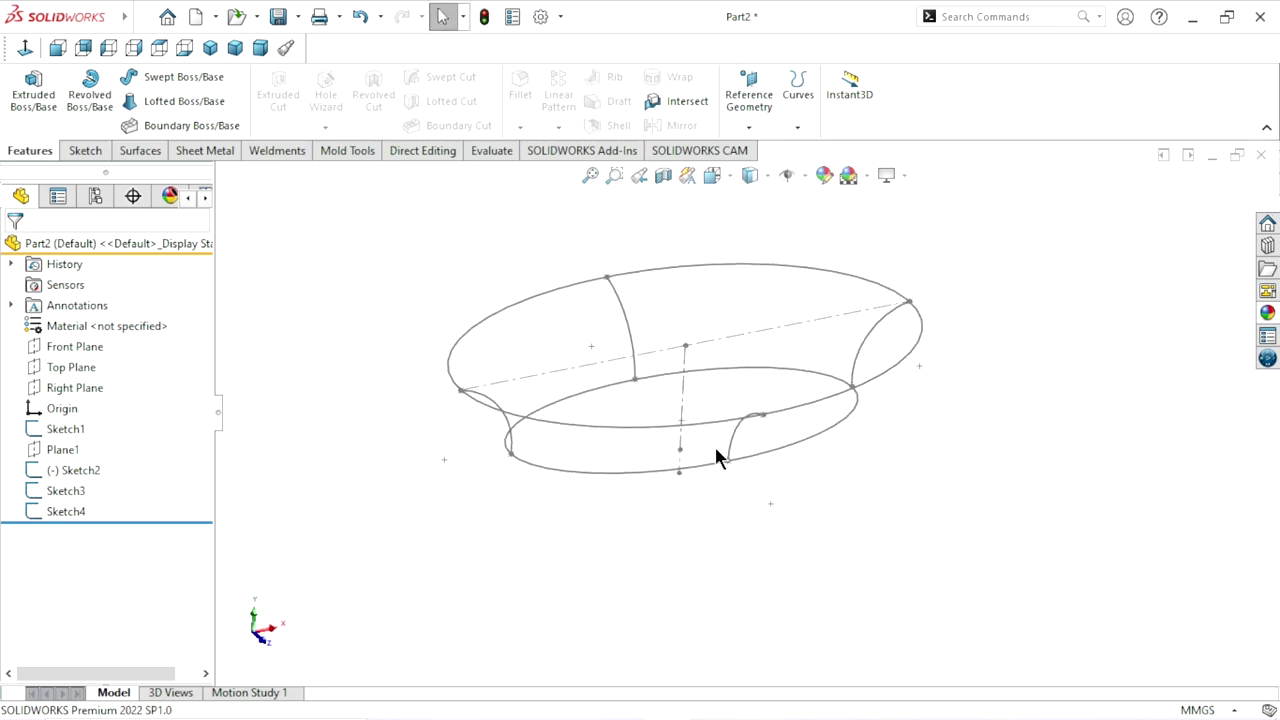
middle_click_drag(716, 456, 751, 476, "ctrl")
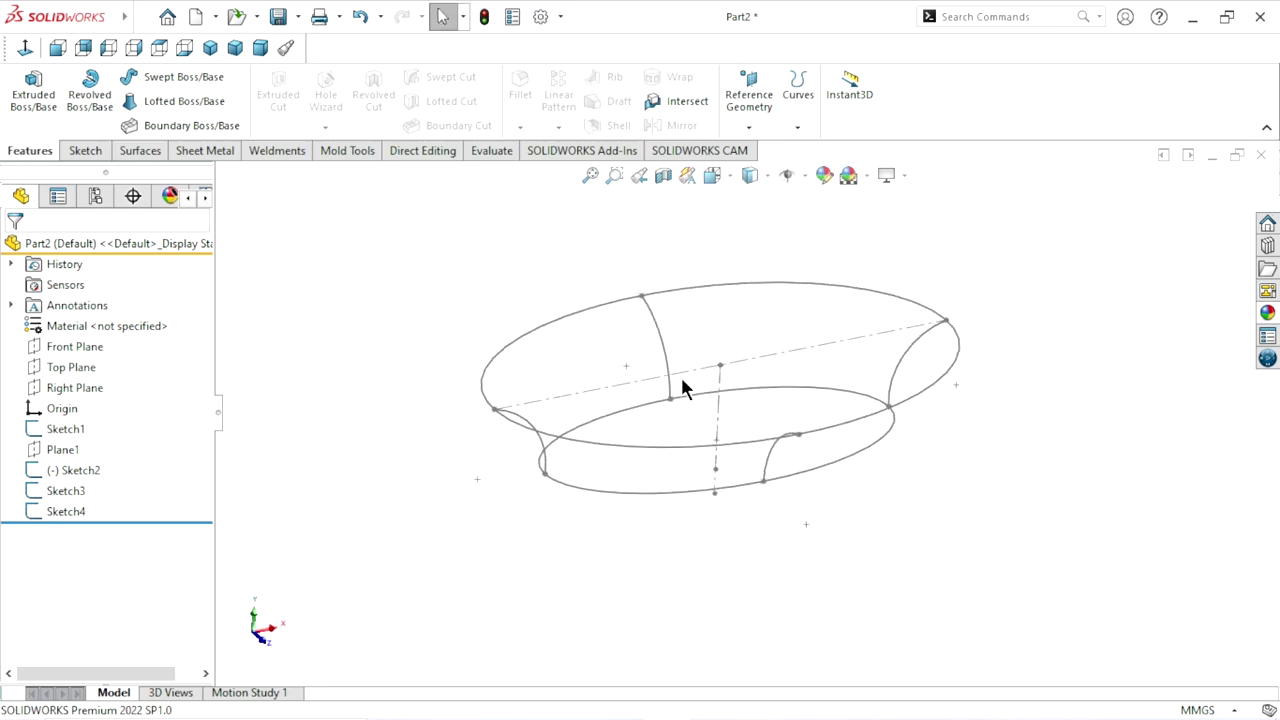
left_click(749, 127)
left_click(762, 149)
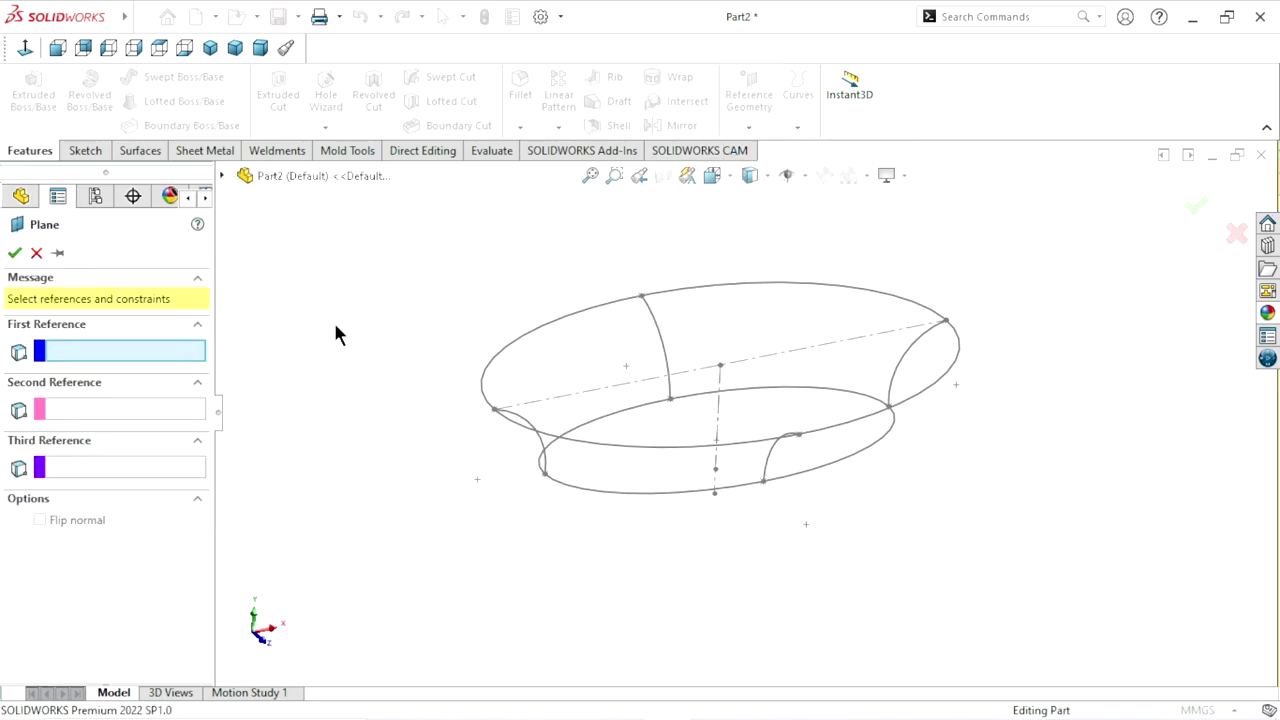
left_click(222, 175)
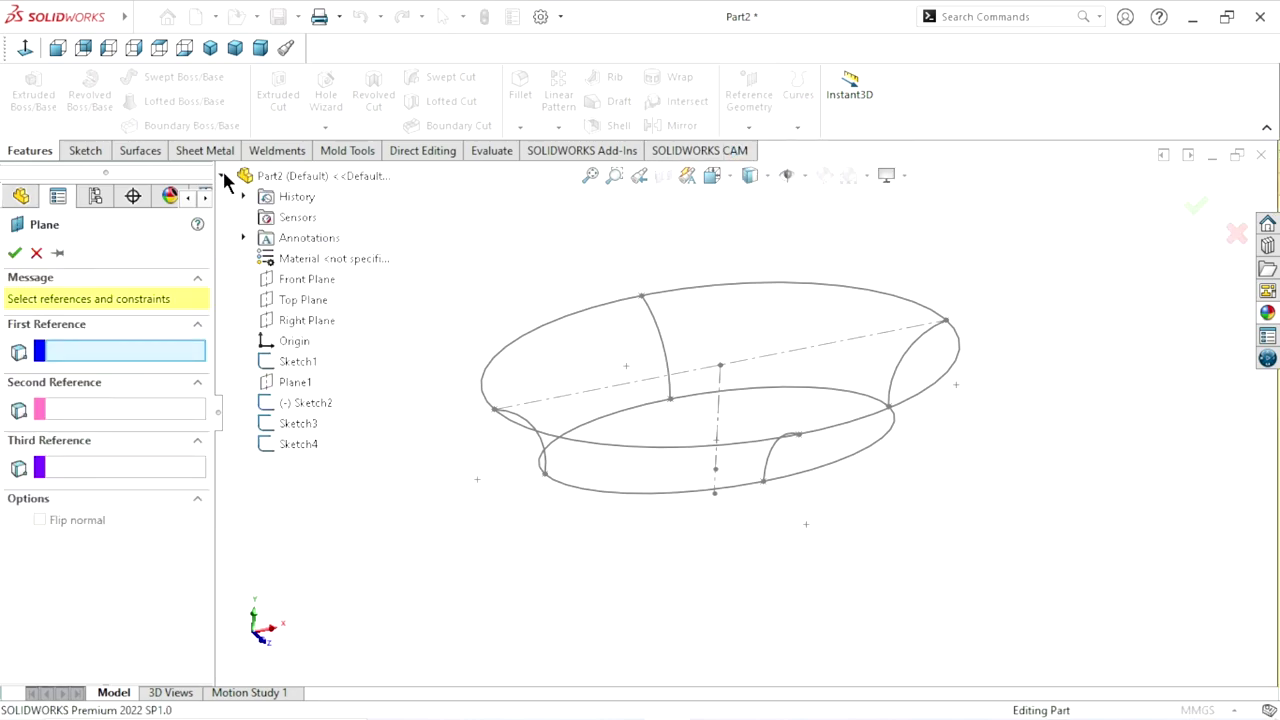
left_click(290, 301)
type("70")
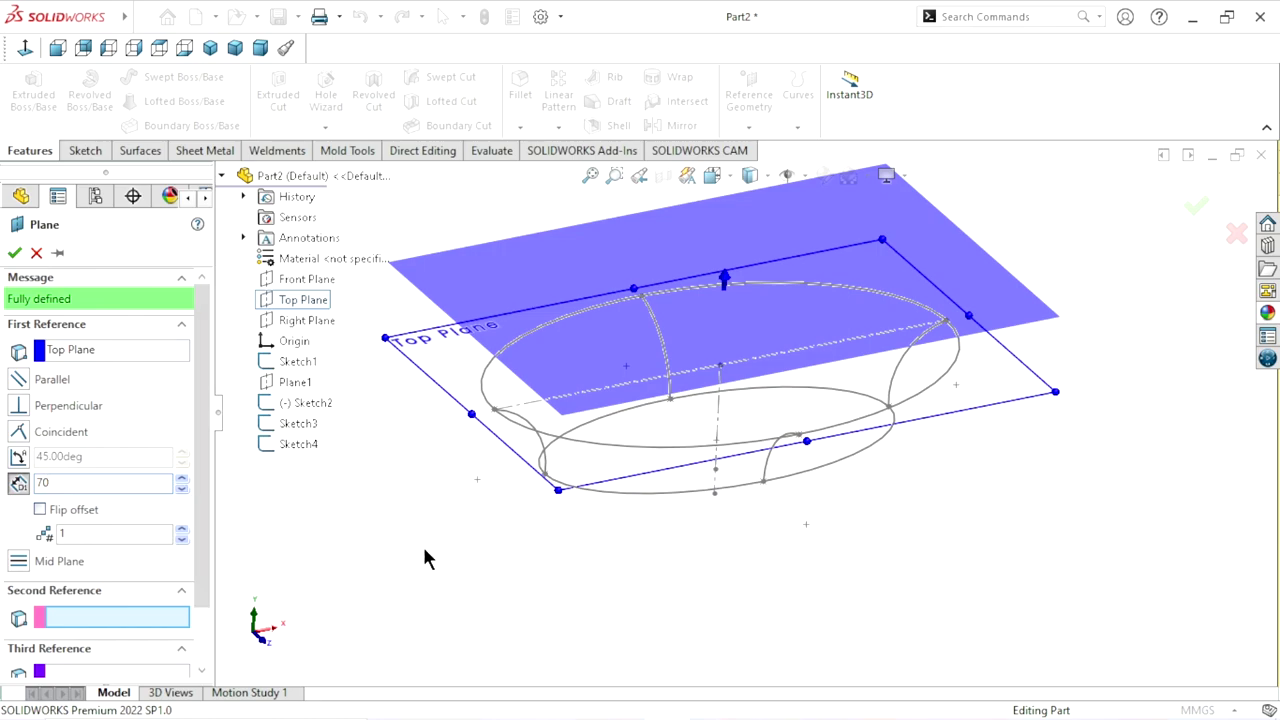
key("Return")
scroll(611, 513, "up", 4)
middle_click_drag(614, 527, 446, 572)
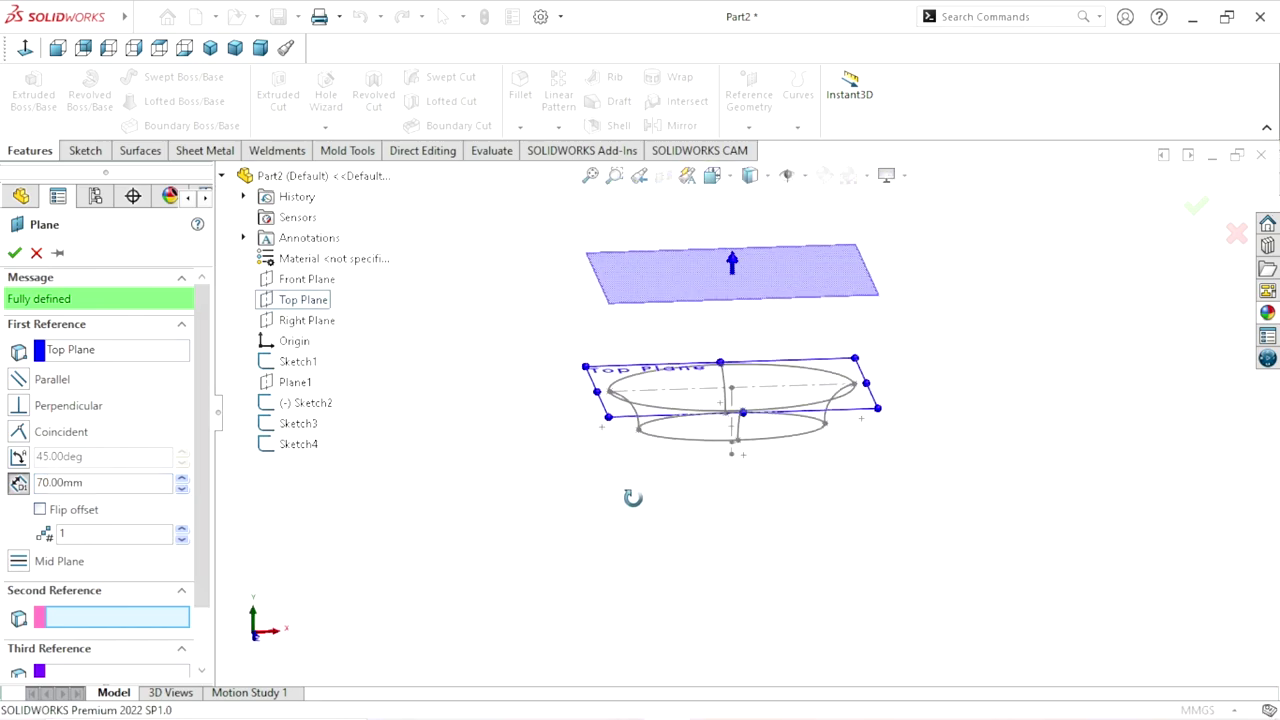
left_click(40, 510)
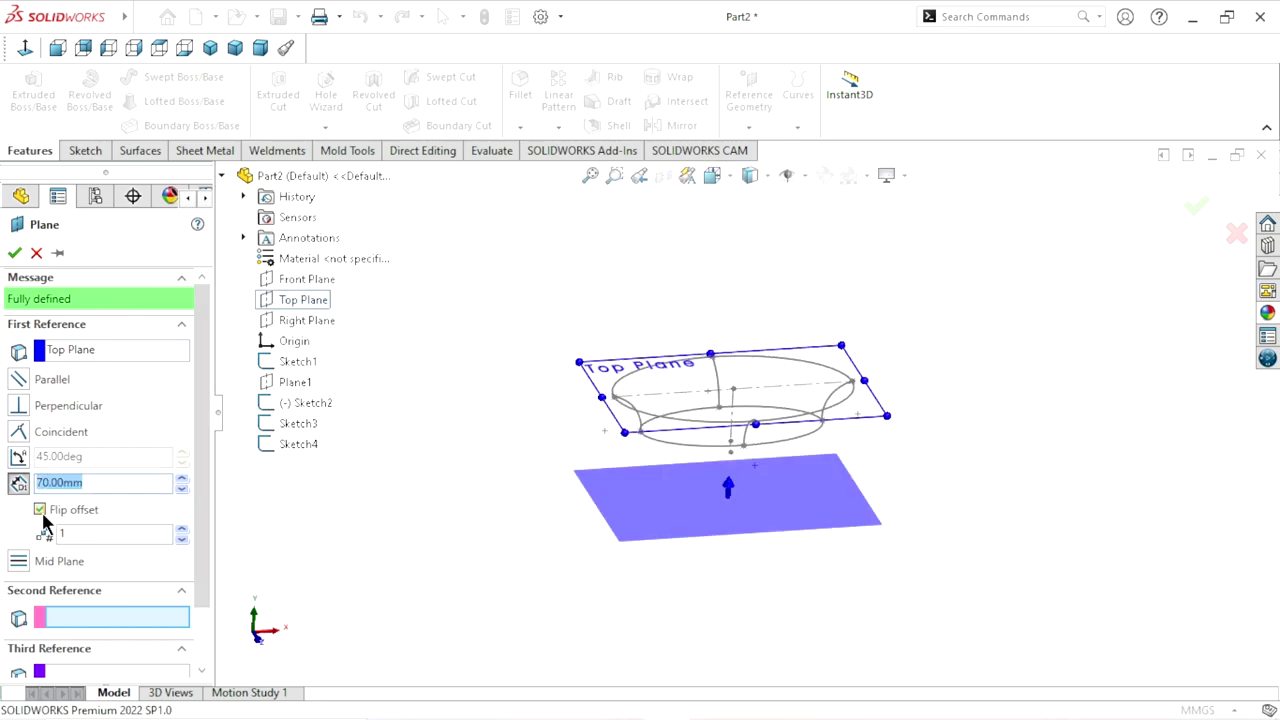
left_click(14, 252)
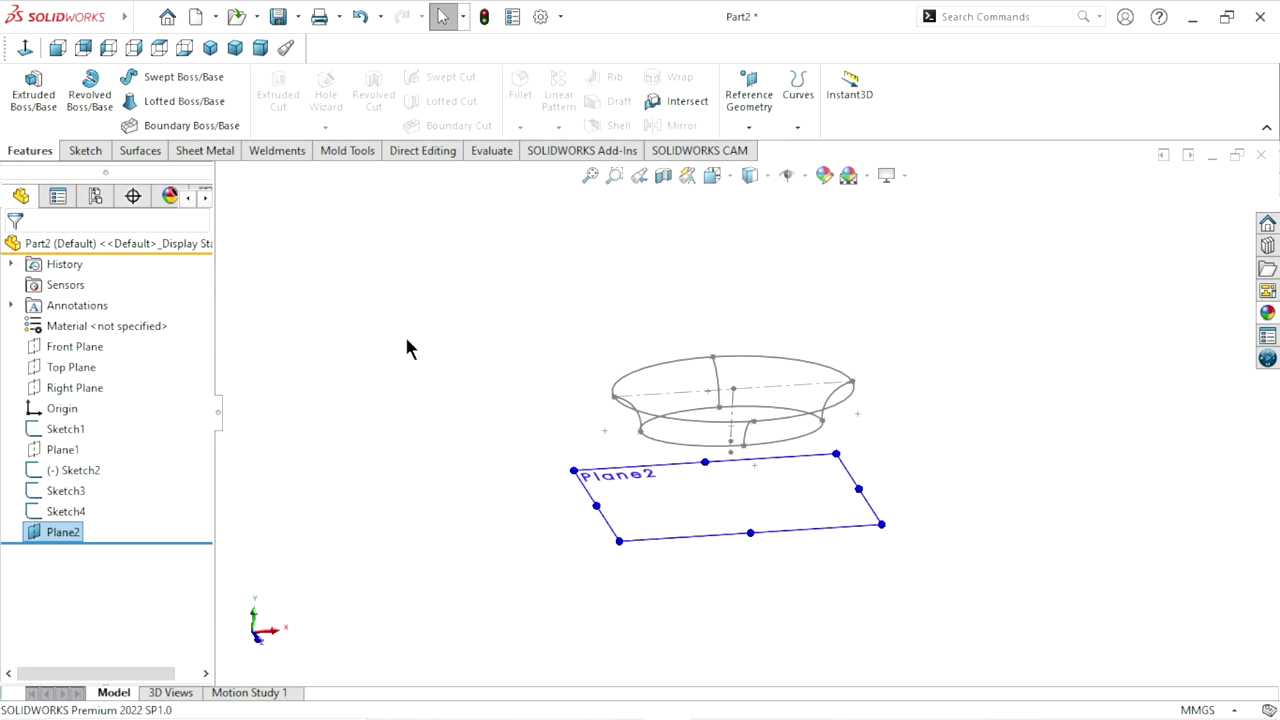
left_click(577, 430)
Step: Start a new sketch on Plane2 and view it face-on
left_click(604, 479)
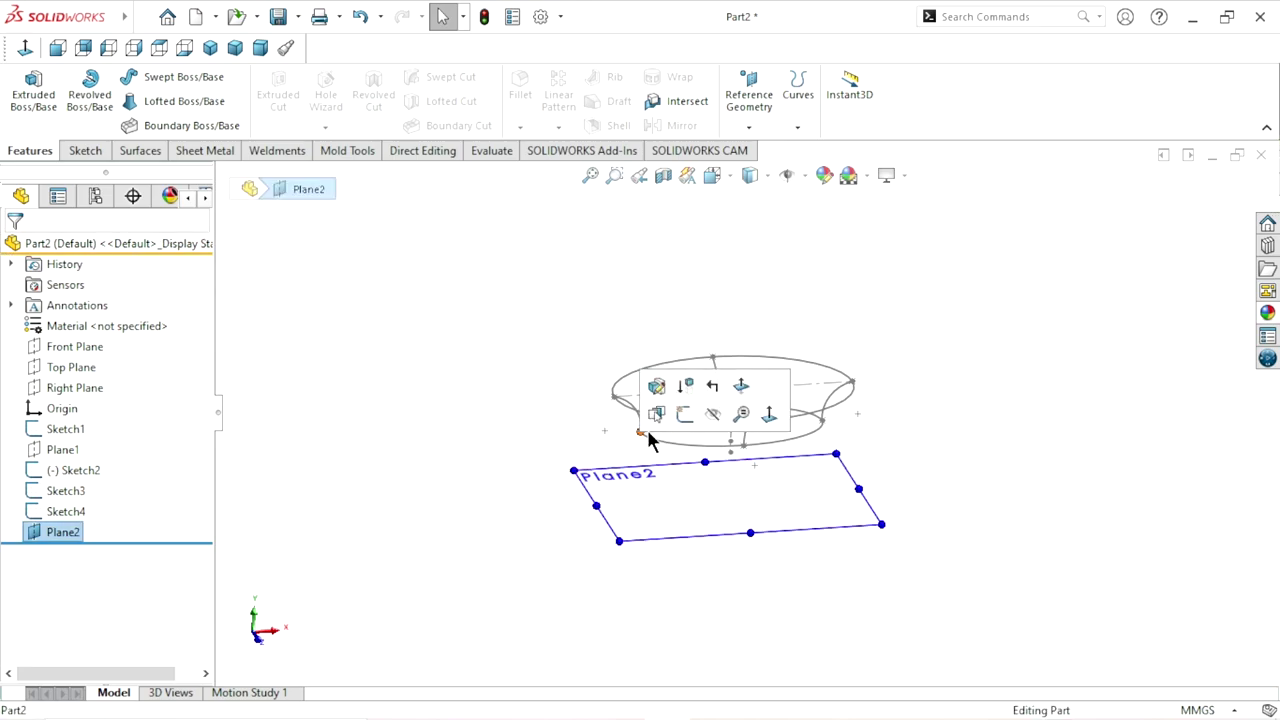
left_click(687, 425)
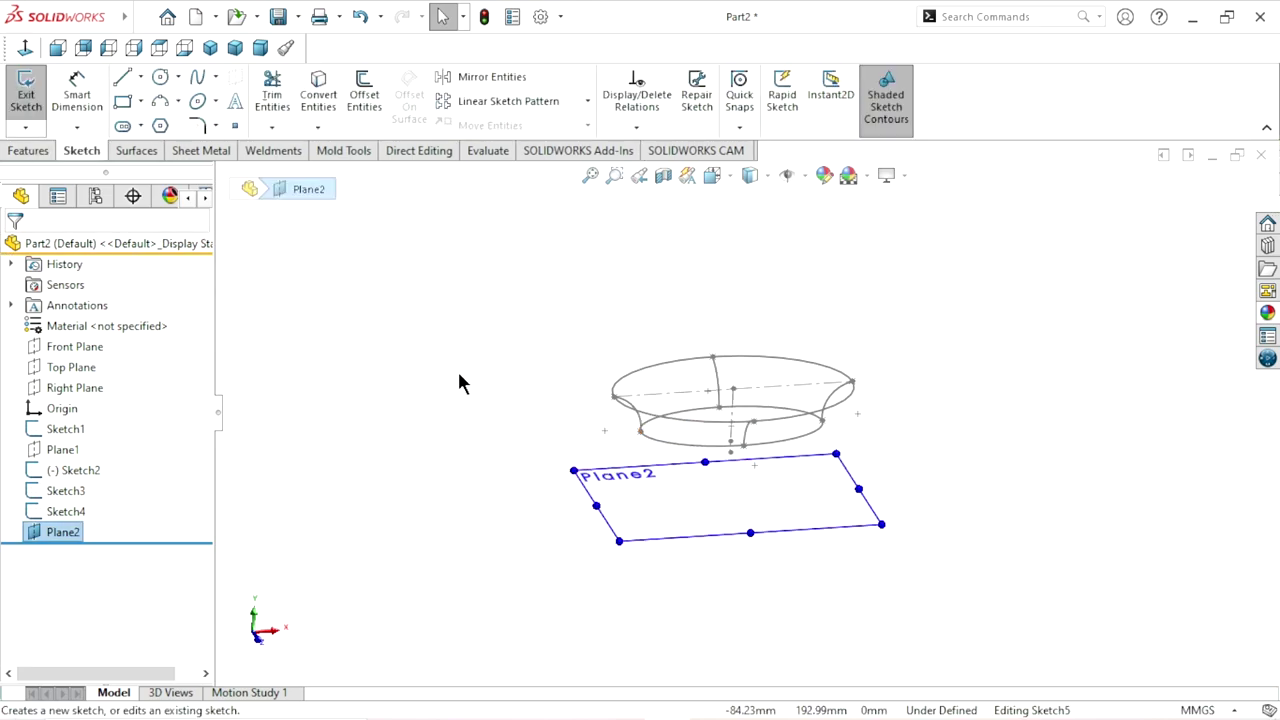
left_click(25, 47)
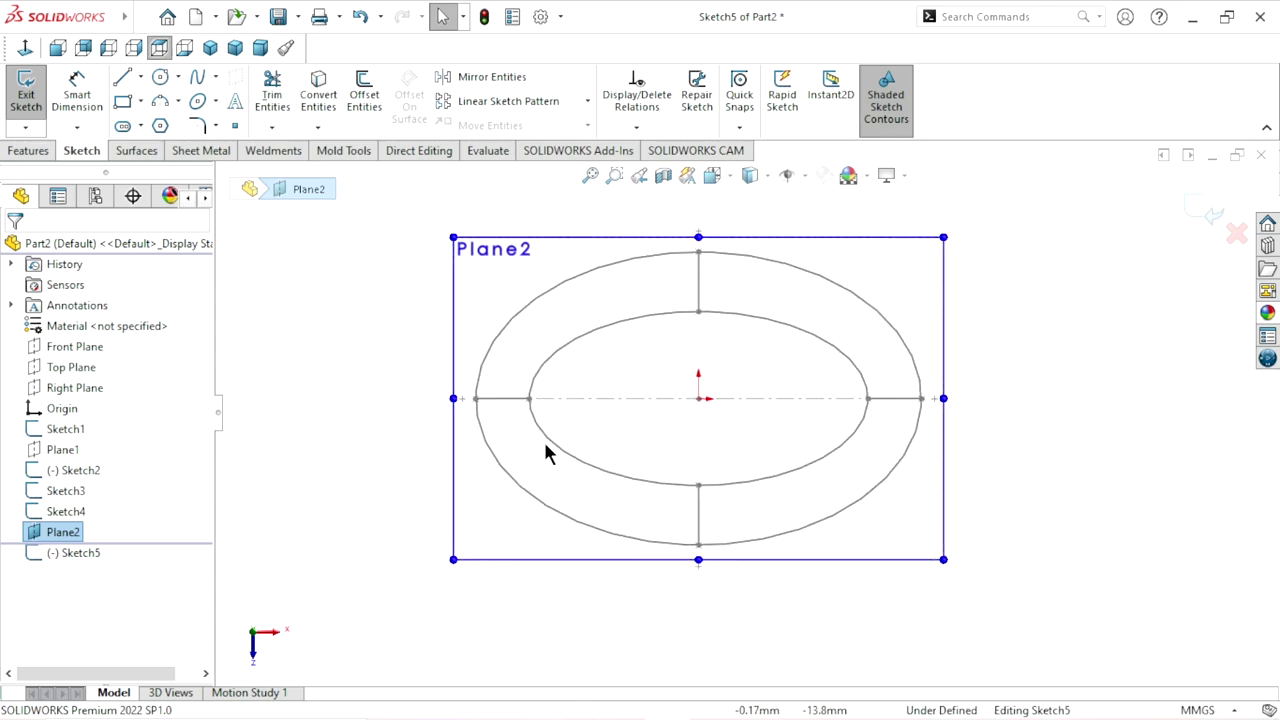
left_click(284, 471)
scroll(614, 471, "up", 1)
scroll(774, 408, "down", 1)
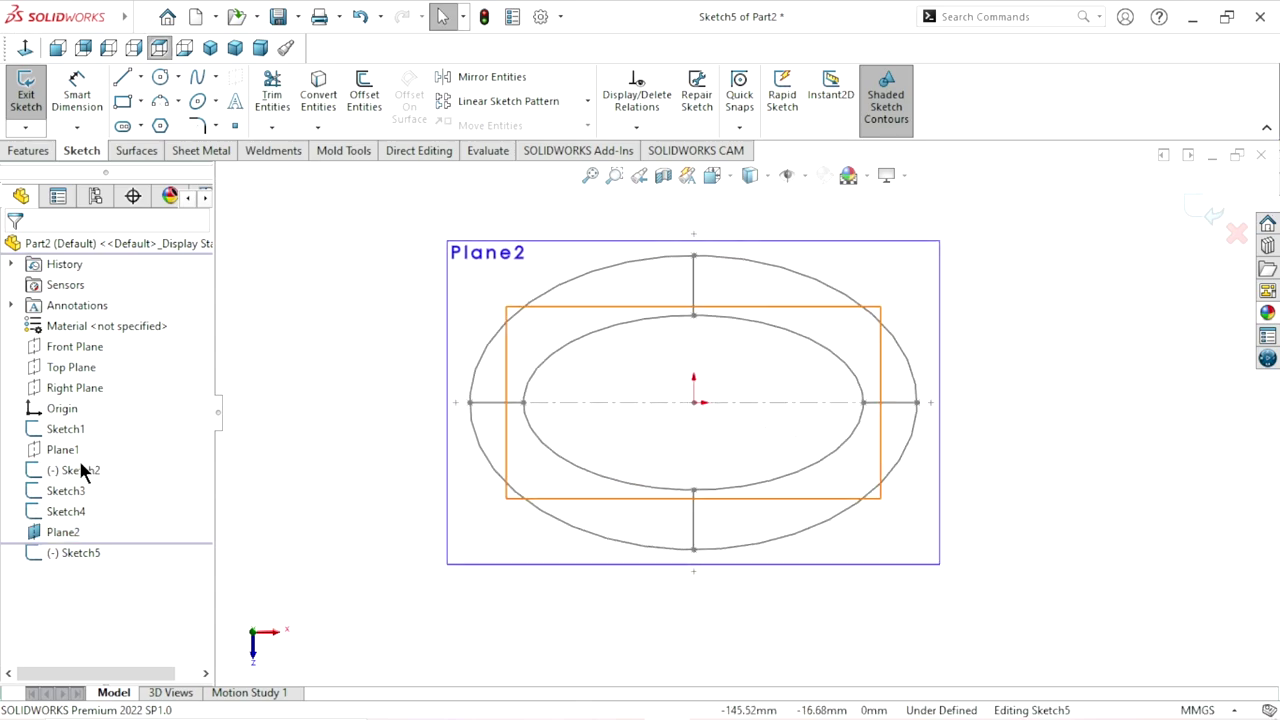
Step: Hide Sketch1, Sketch2, Sketch3 and Sketch4 so the plane is empty
left_click(62, 426)
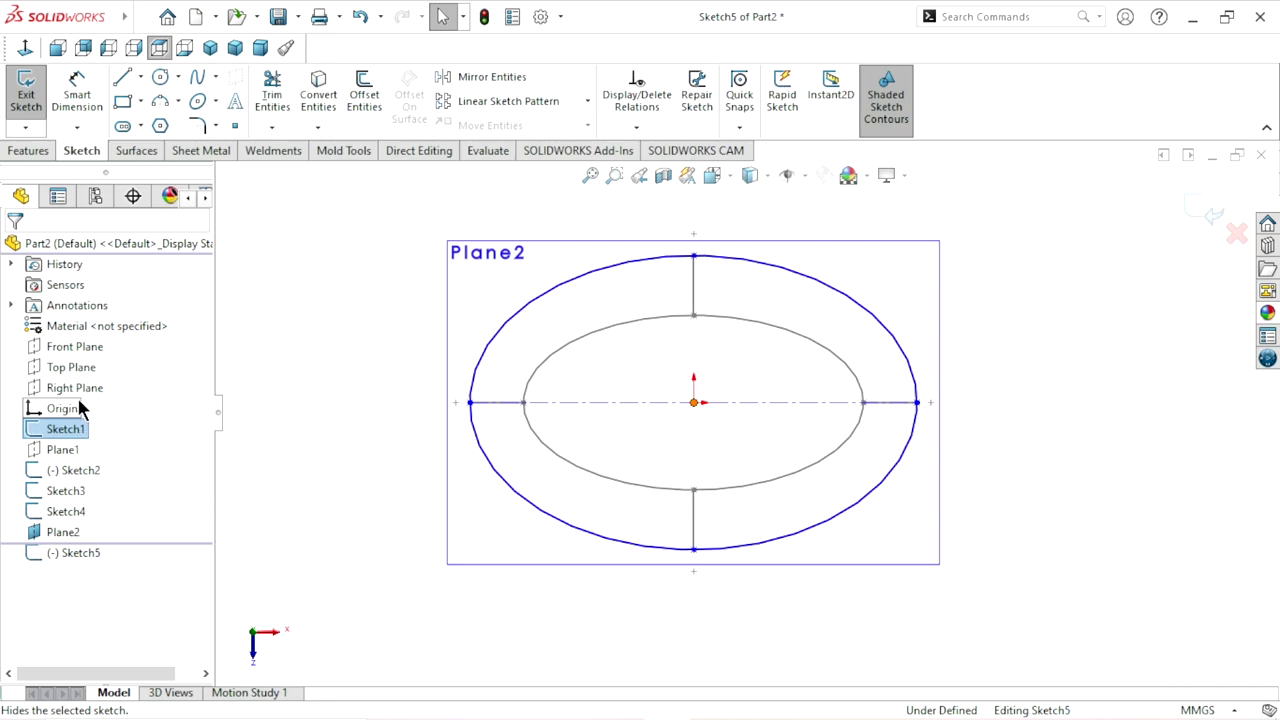
left_click(77, 395)
left_click(77, 475)
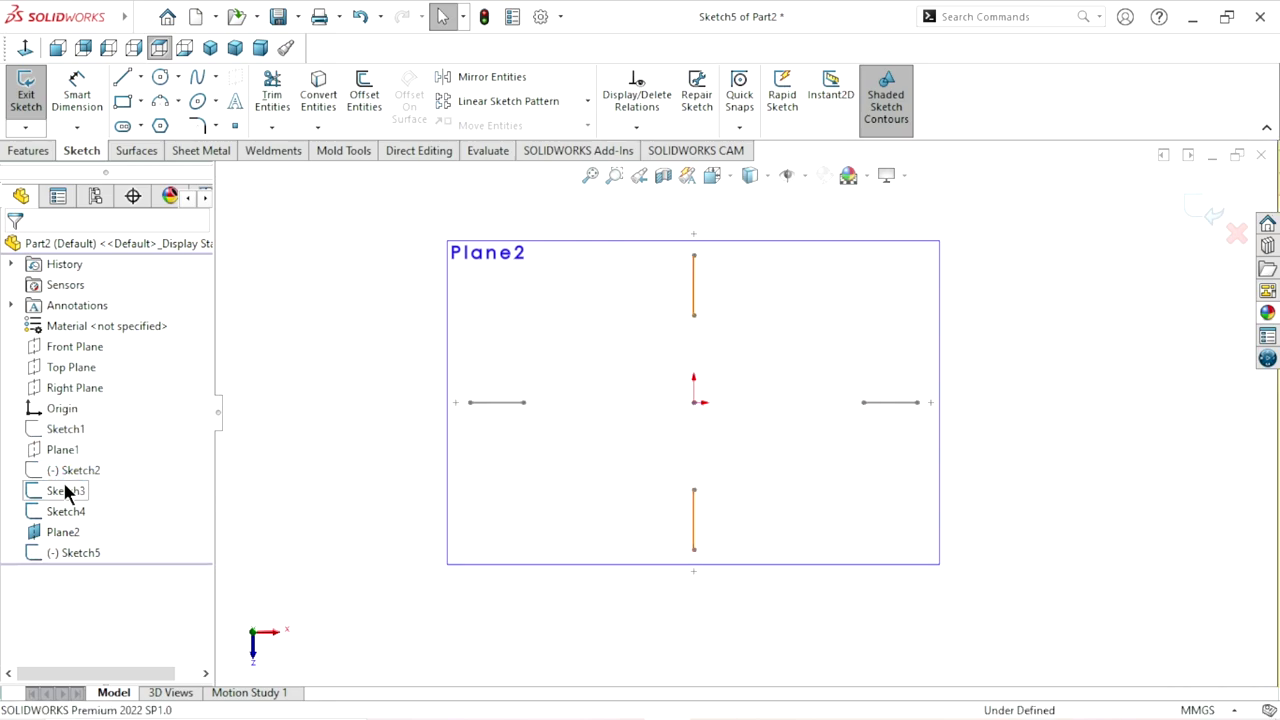
left_click(63, 481)
left_click(80, 455)
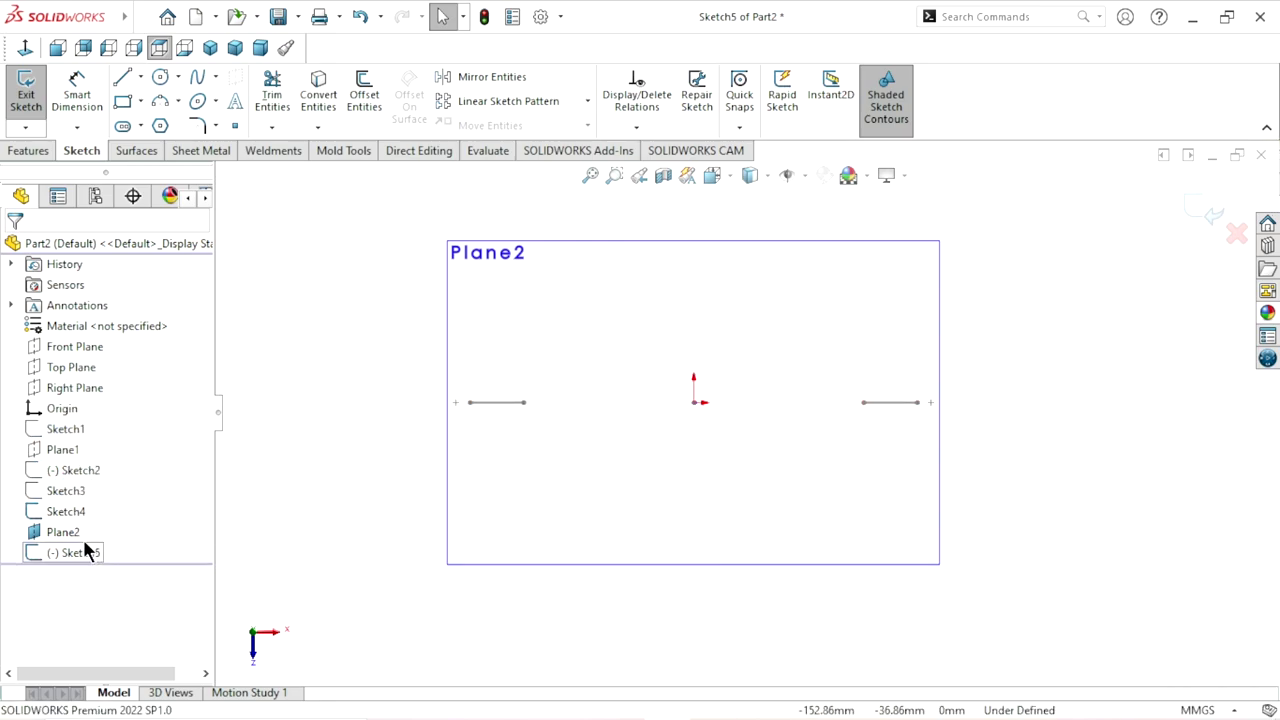
left_click(62, 511)
left_click(74, 477)
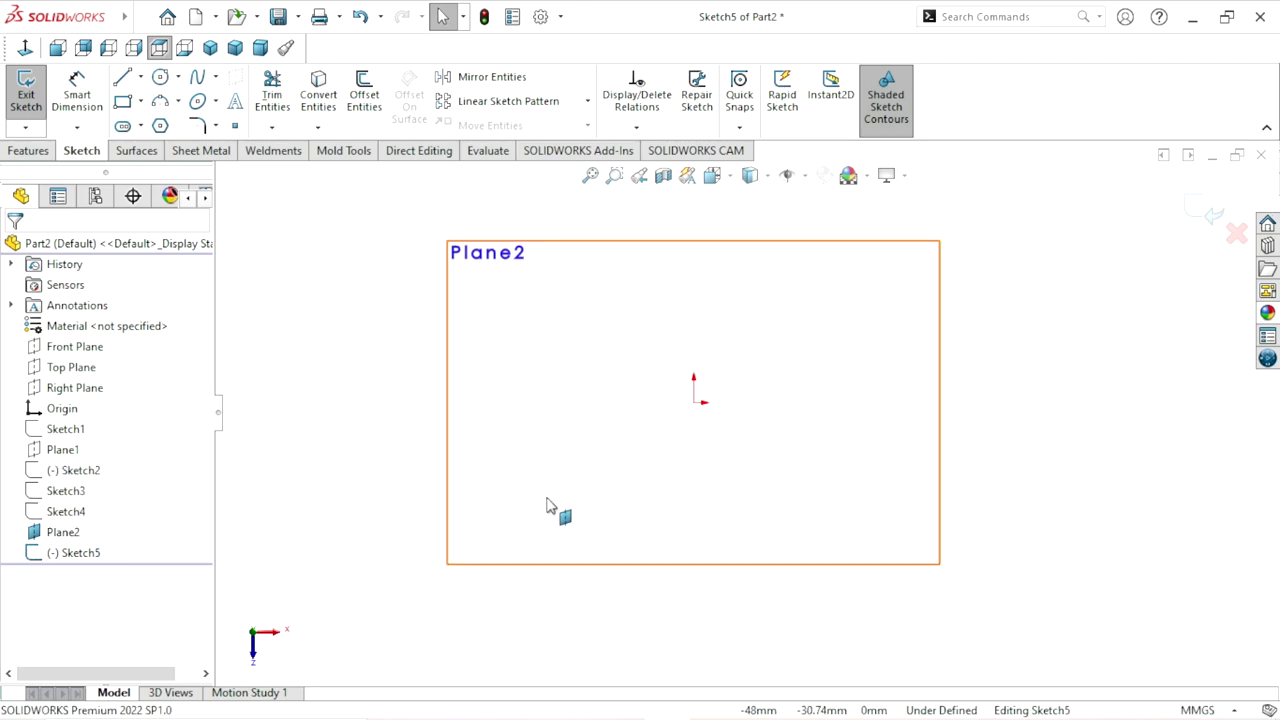
scroll(737, 414, "up", 2)
scroll(735, 405, "down", 2)
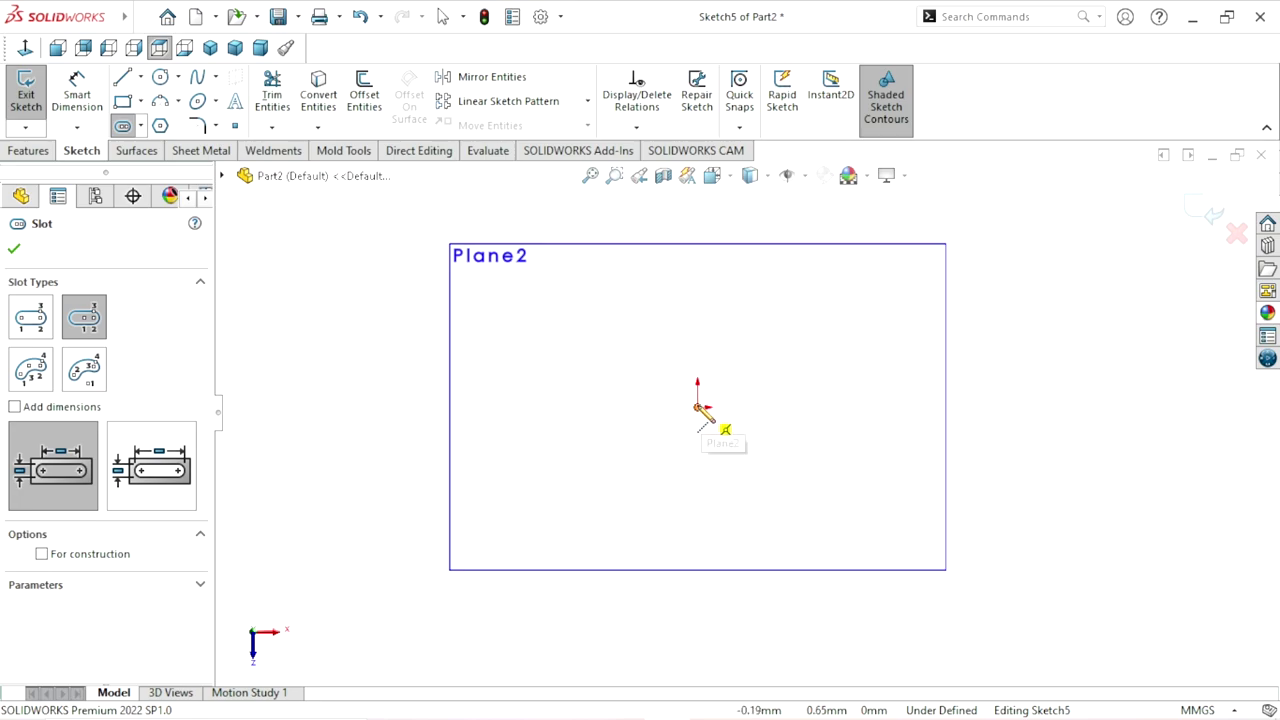
Step: Draw a straight slot starting at the origin on Plane2
left_click(697, 407)
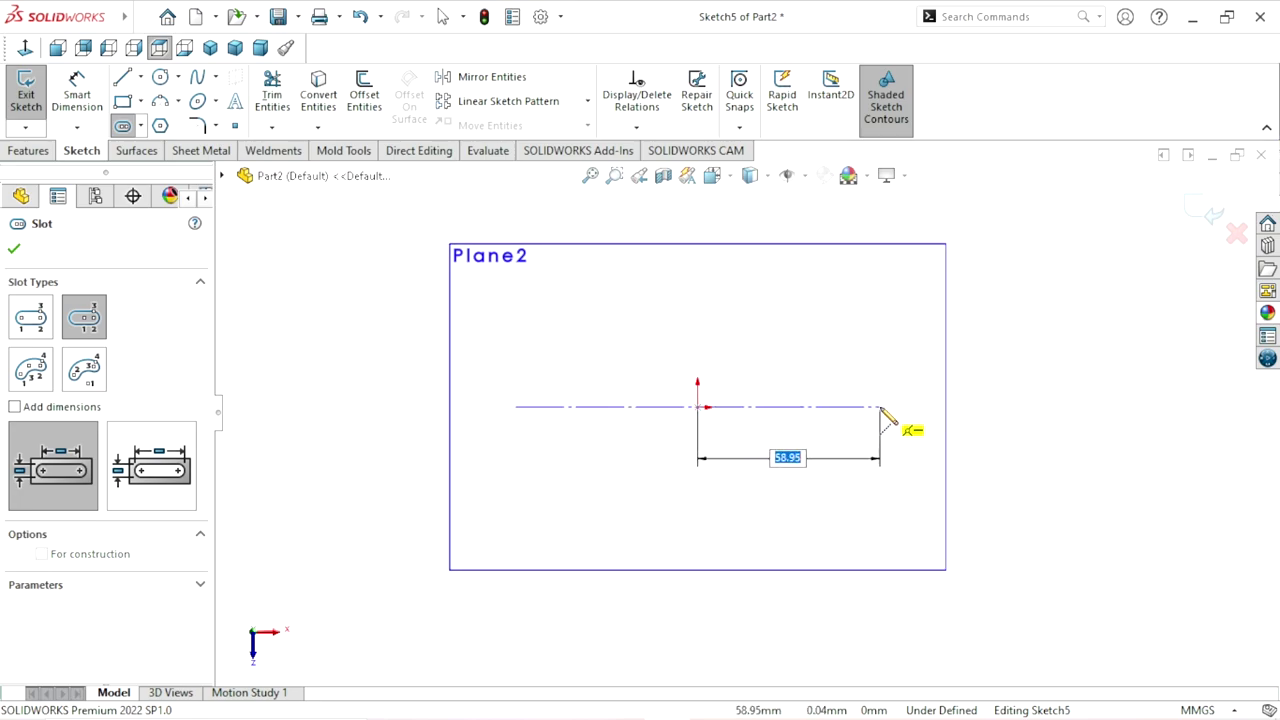
left_click(880, 407)
left_click(781, 289)
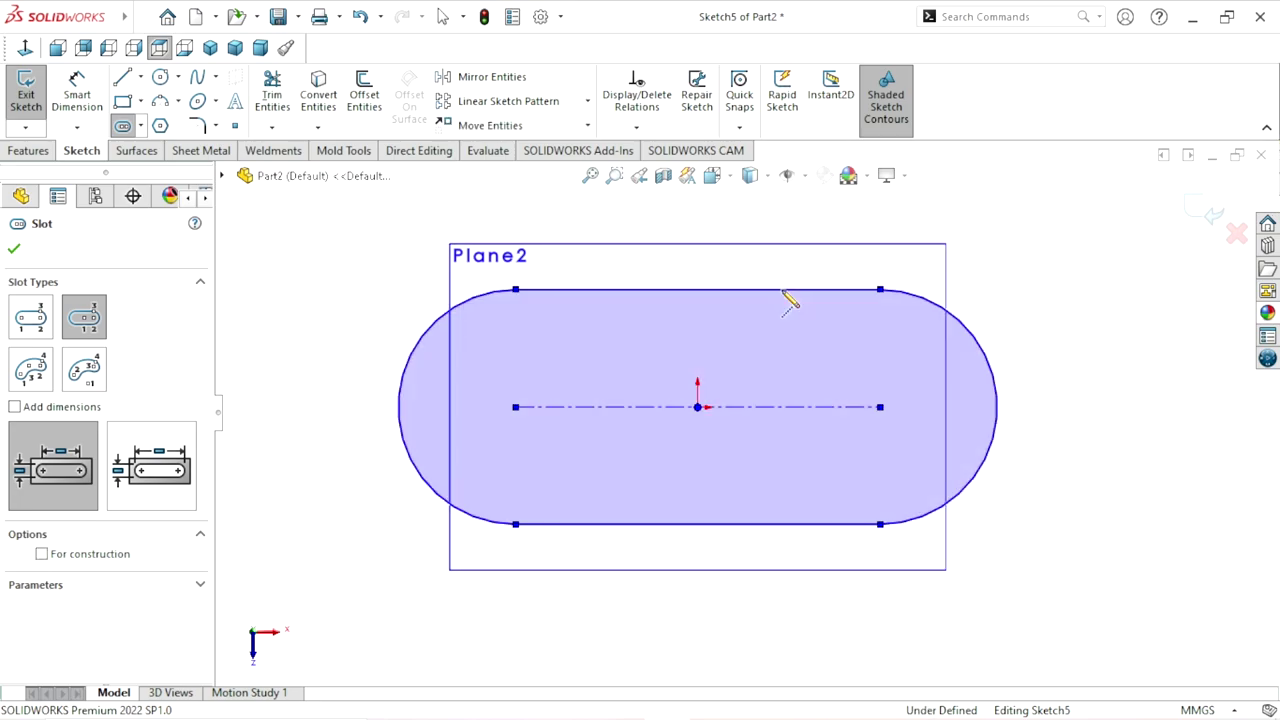
right_click(1016, 338)
left_click(1032, 349)
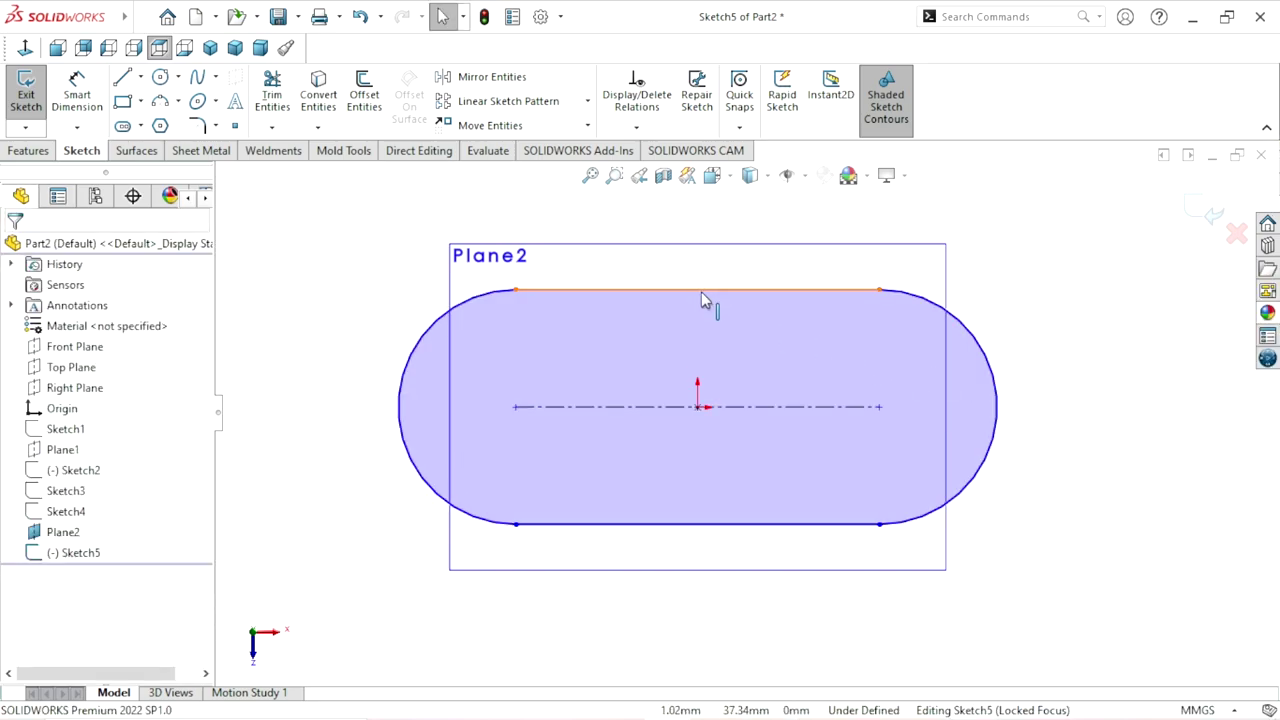
Step: Dimension the slot's width between its straight edges to 70 mm
left_click(78, 84)
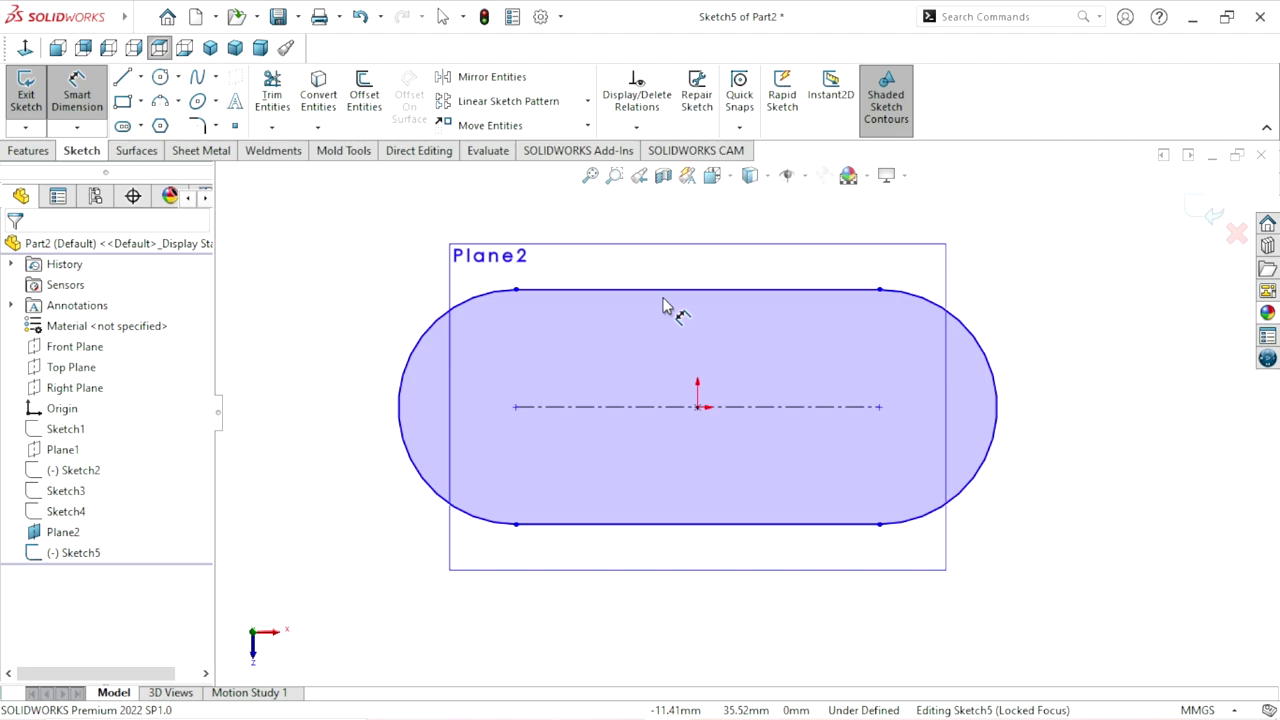
left_click(663, 292)
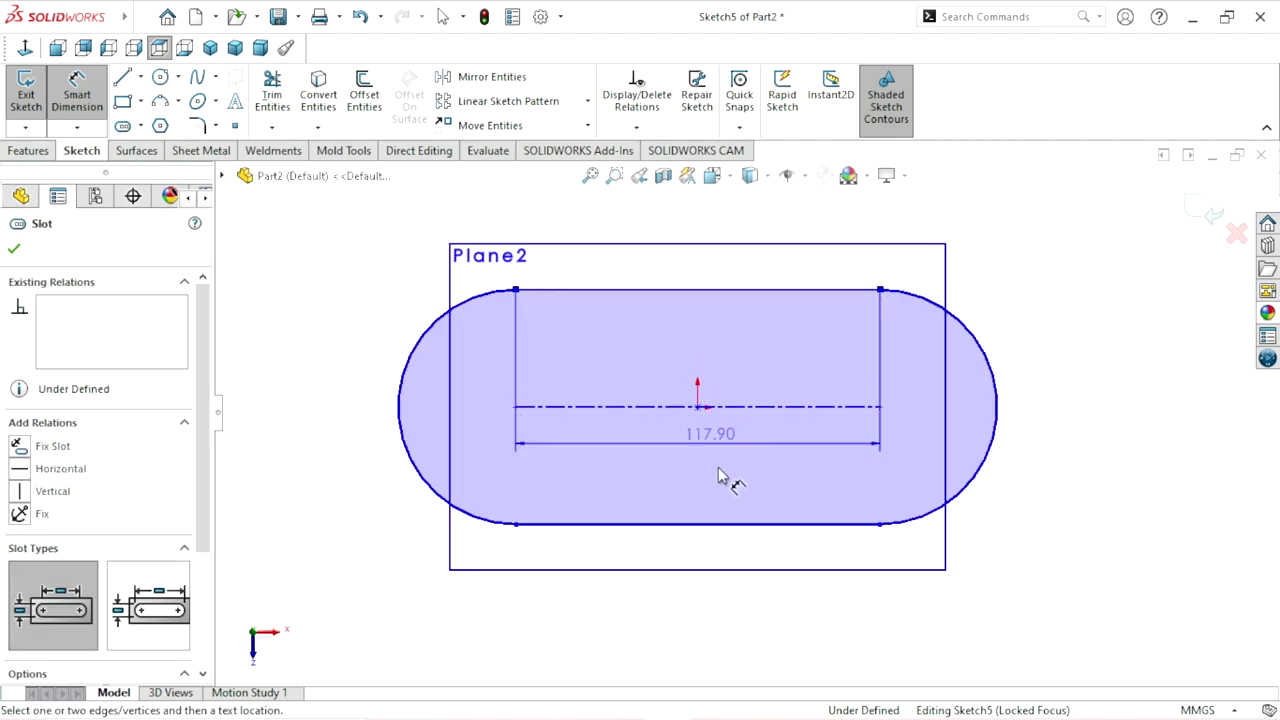
left_click(705, 524)
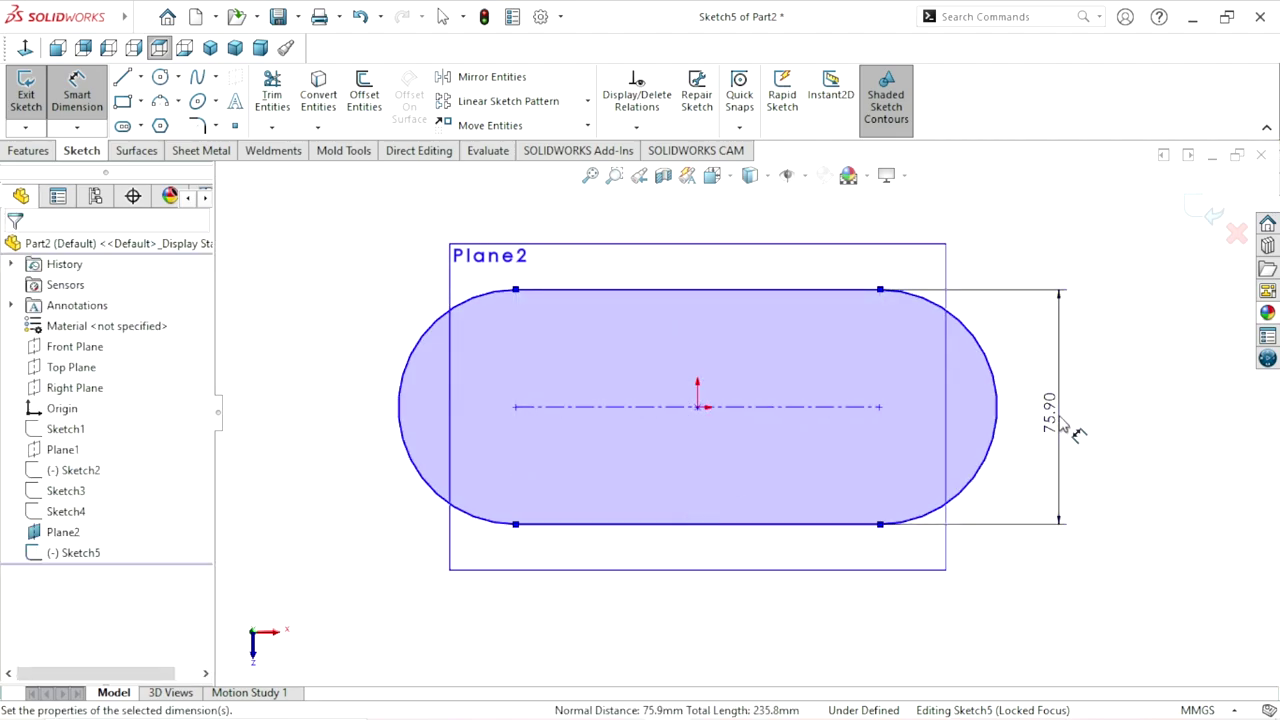
left_click(1068, 428)
type("70")
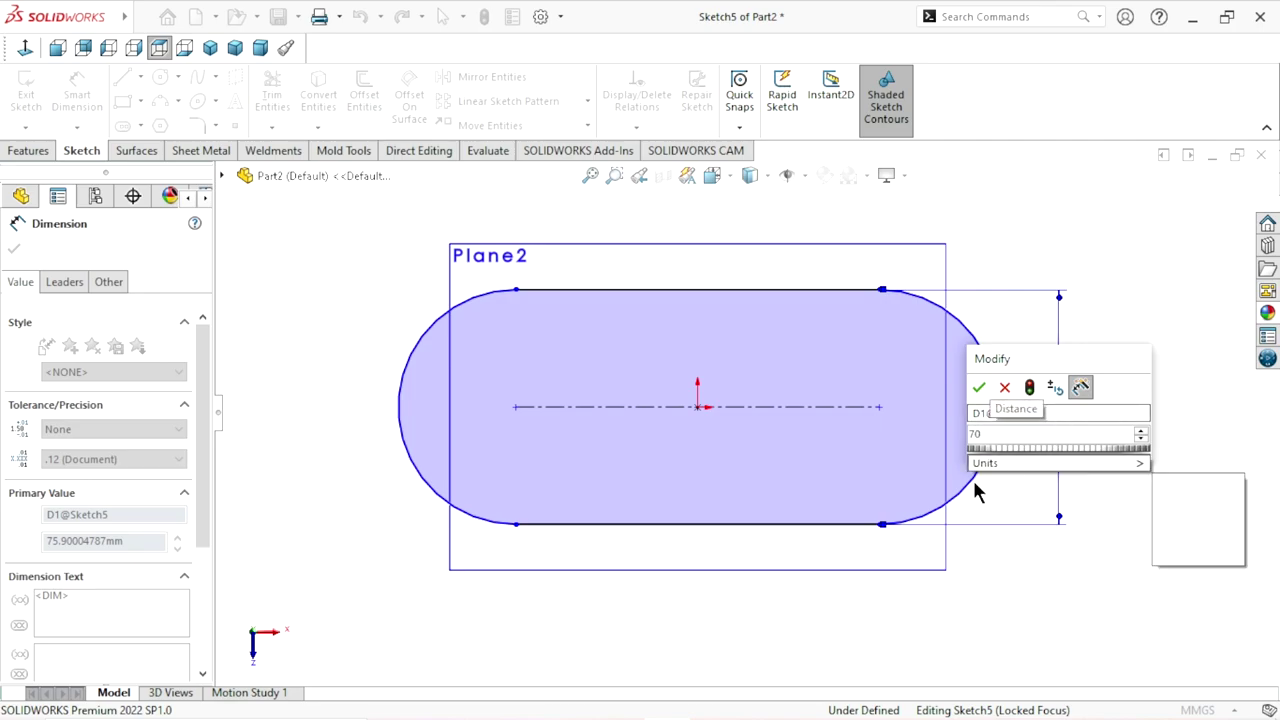
left_click(979, 387)
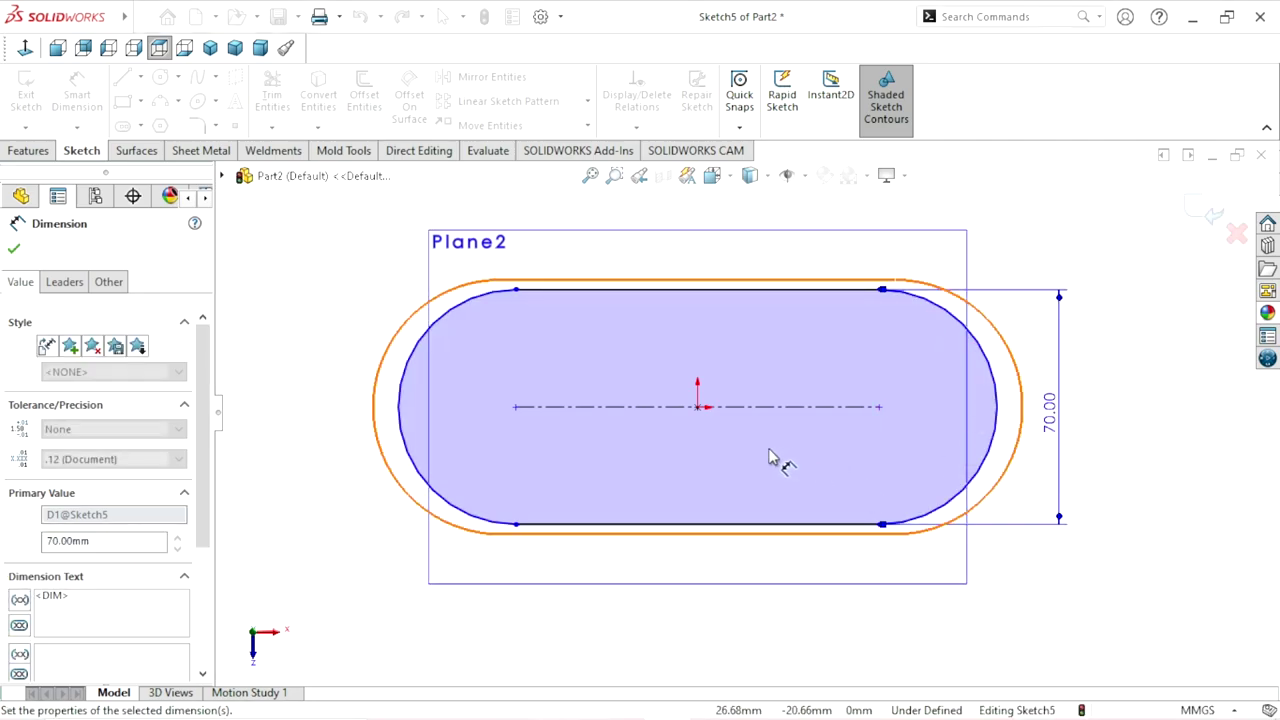
scroll(770, 458, "down", 3)
scroll(760, 423, "up", 2)
scroll(742, 418, "up", 1)
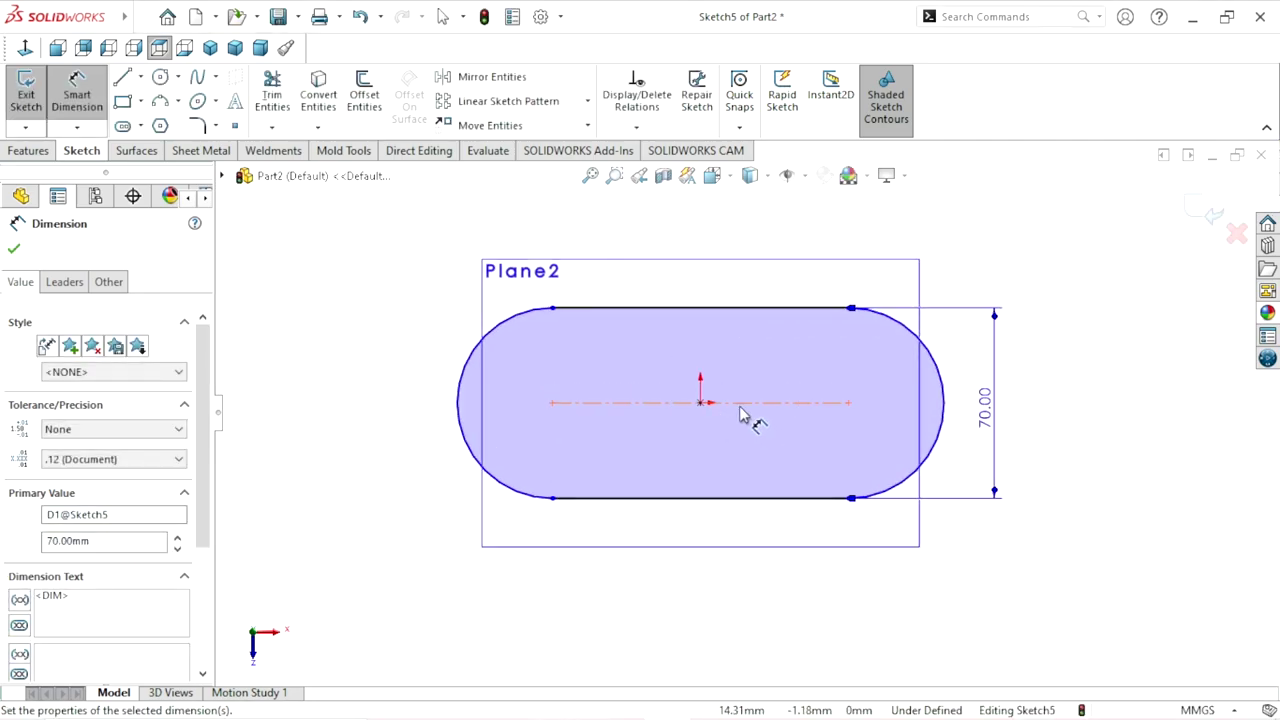
Step: Dimension the slot's overall length across both end arcs to 120 mm
left_click(948, 412)
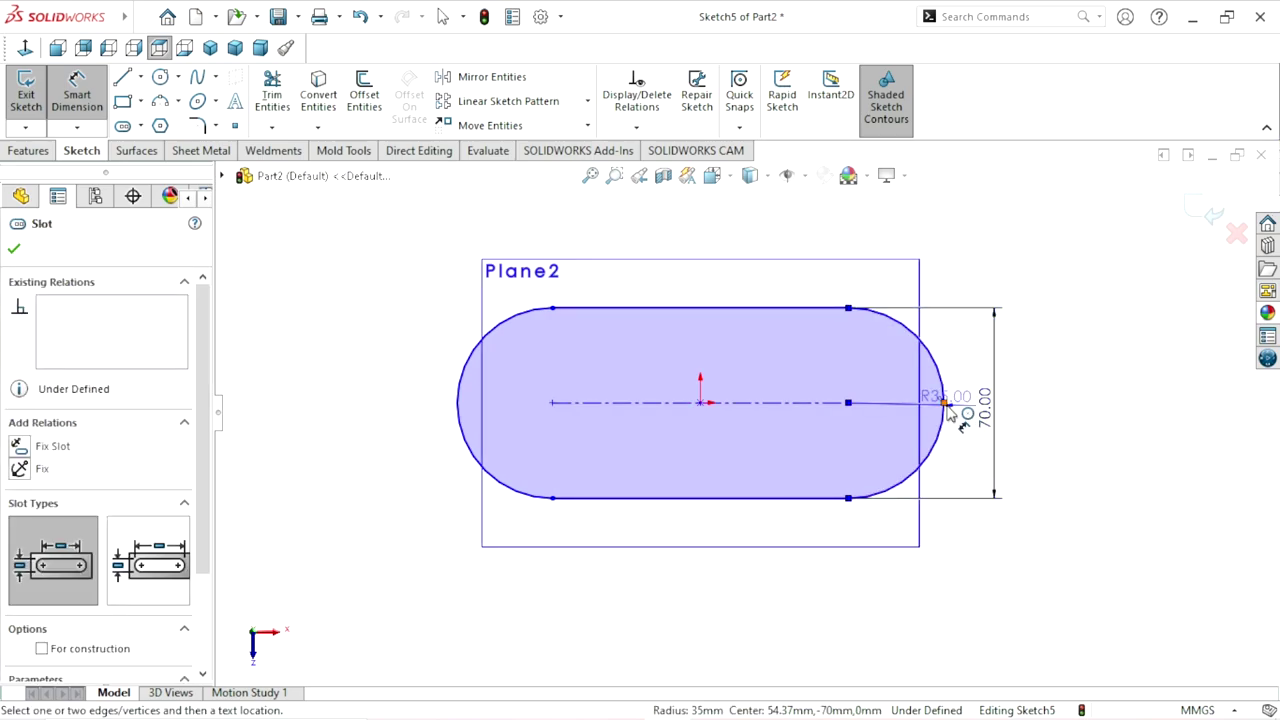
left_click(458, 408)
left_click(689, 585)
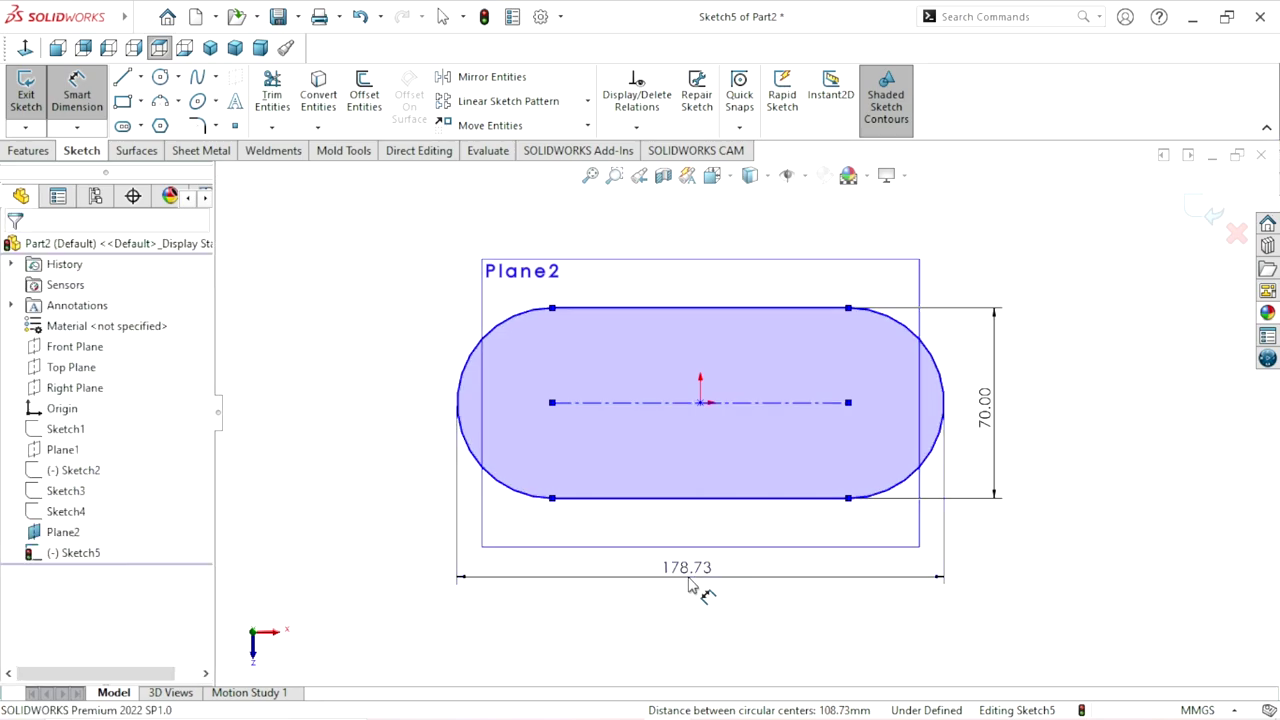
type("120")
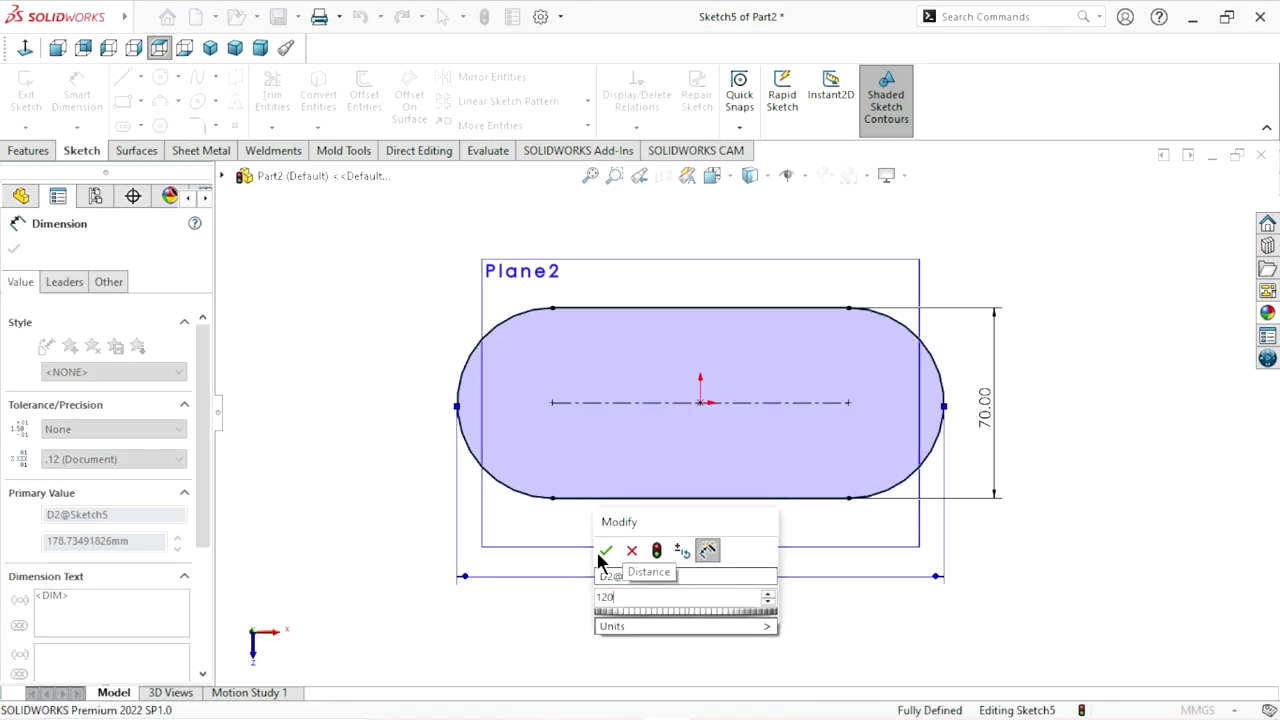
left_click(610, 552)
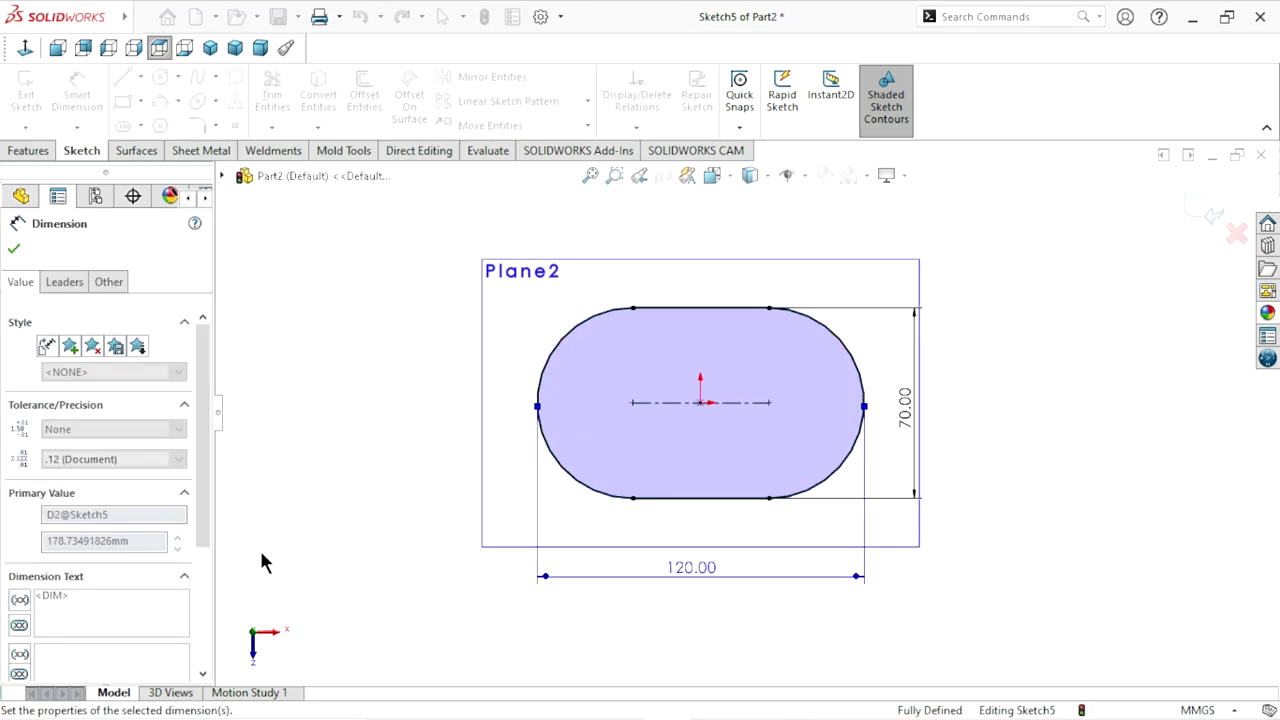
left_click(16, 250)
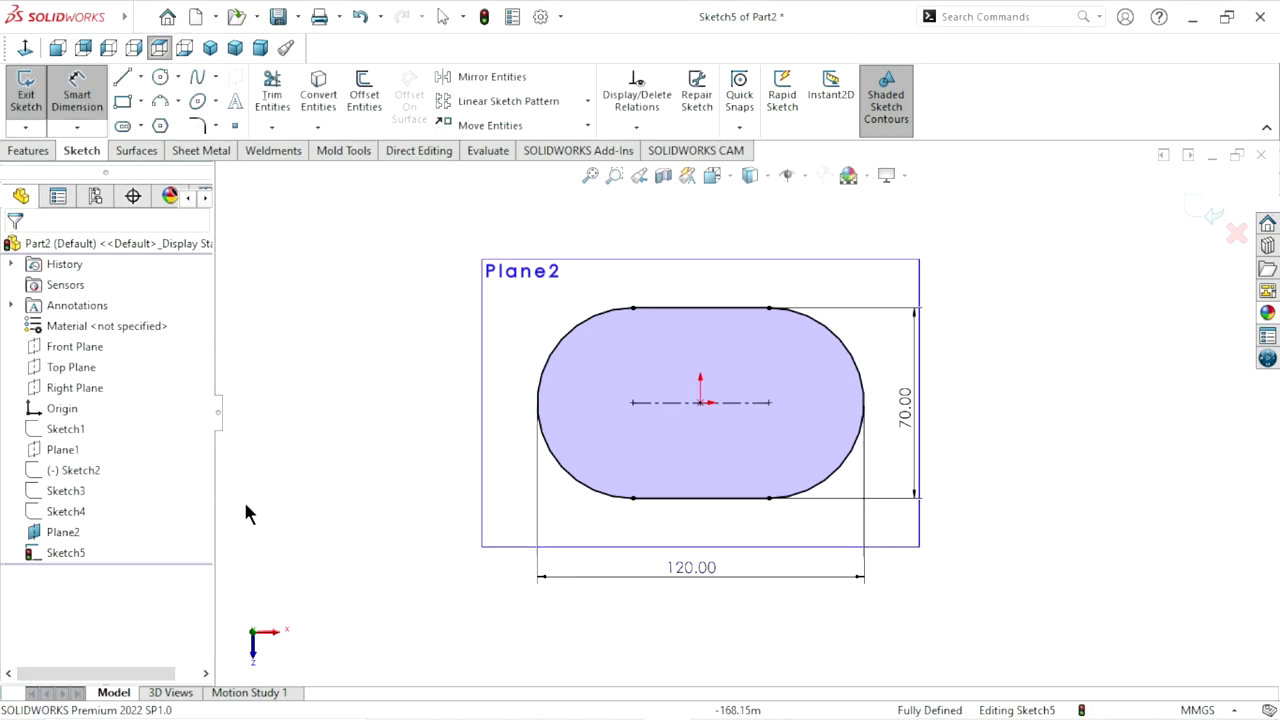
left_click(52, 531)
left_click(486, 537)
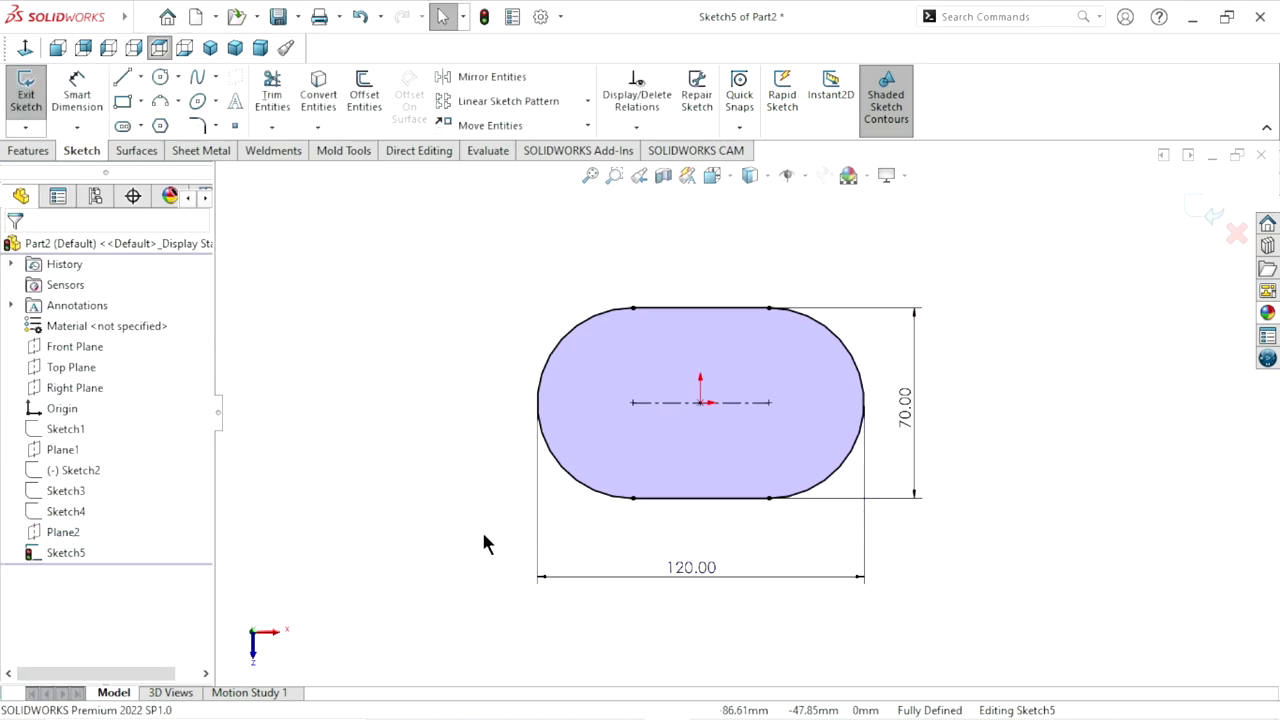
mouse_move(486, 537)
middle_mouse_down()
mouse_move(483, 425)
mouse_move(574, 460)
middle_mouse_up()
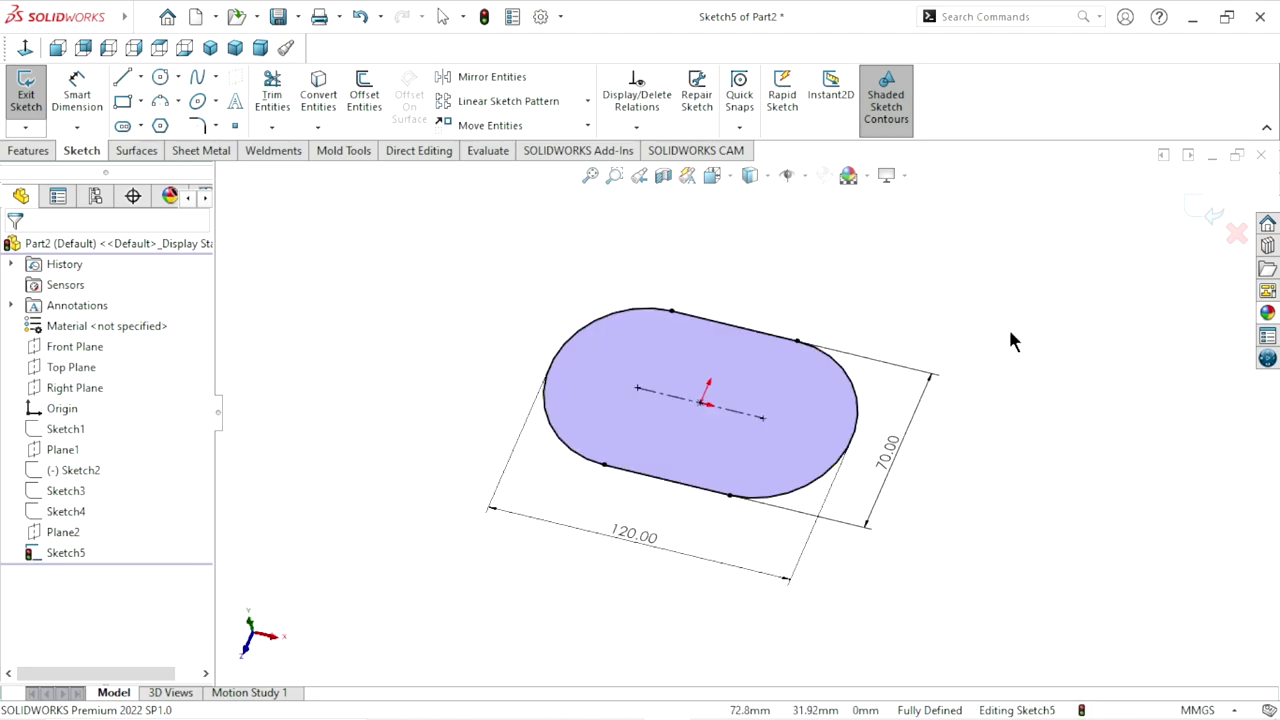
Step: Exit Sketch5, switch to isometric, and show Sketch1 through Sketch4 again
key("ctrl+b")
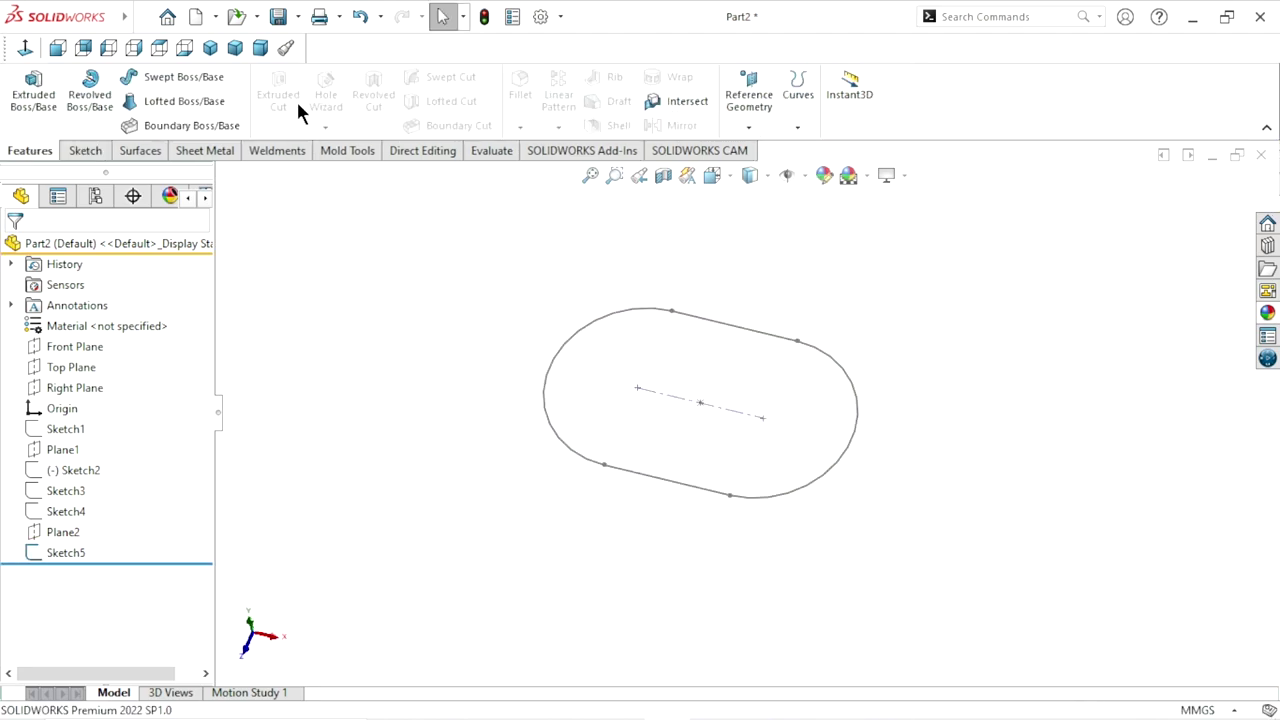
left_click(210, 49)
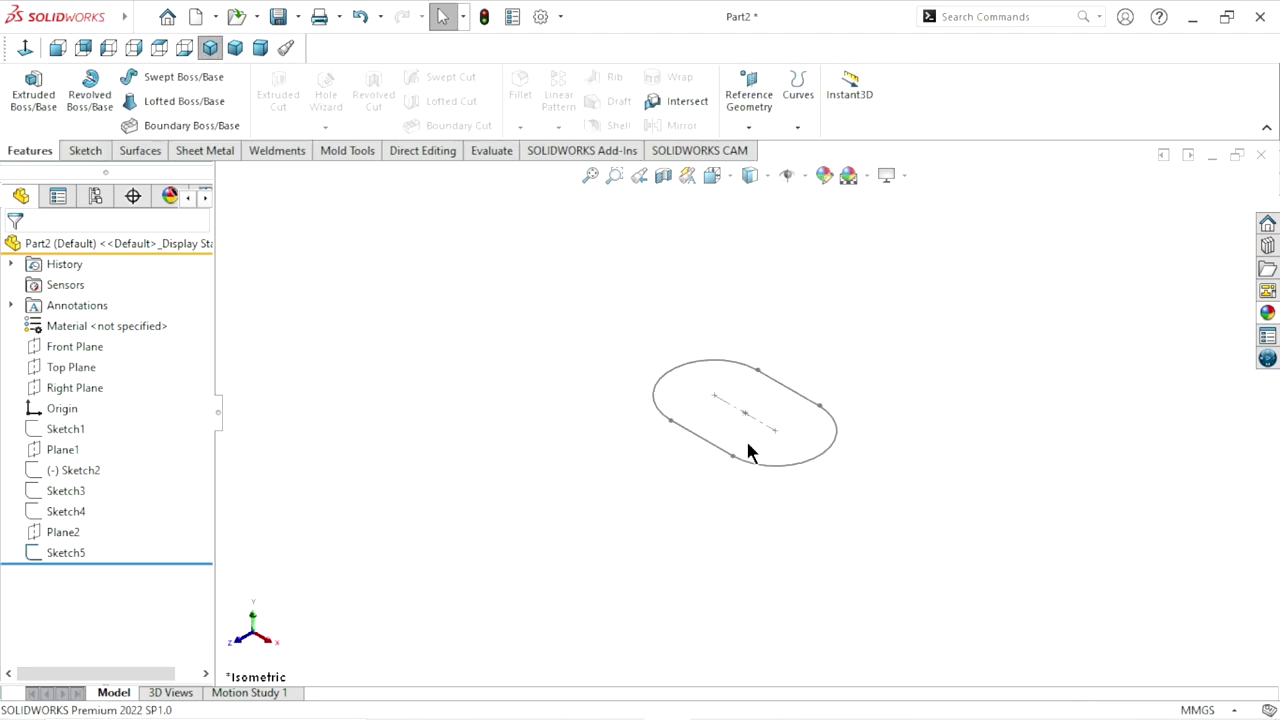
left_click(78, 430)
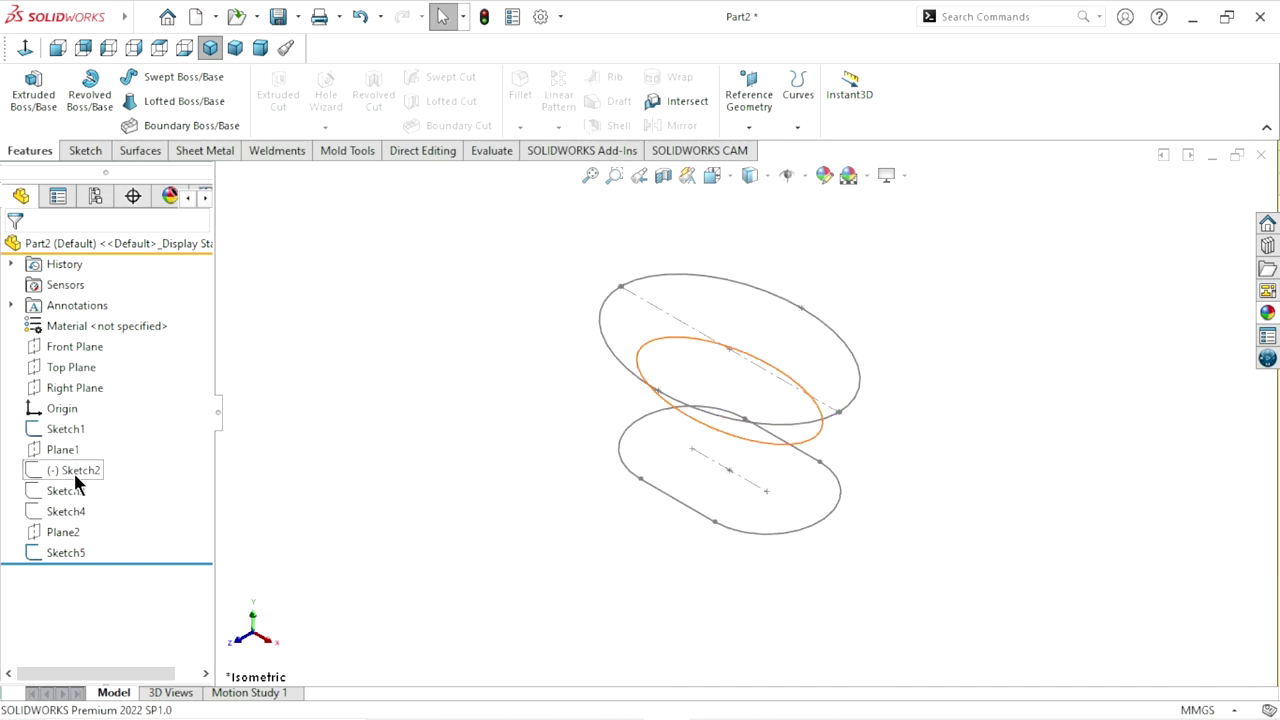
left_click(73, 470)
left_click(88, 428)
left_click(73, 489)
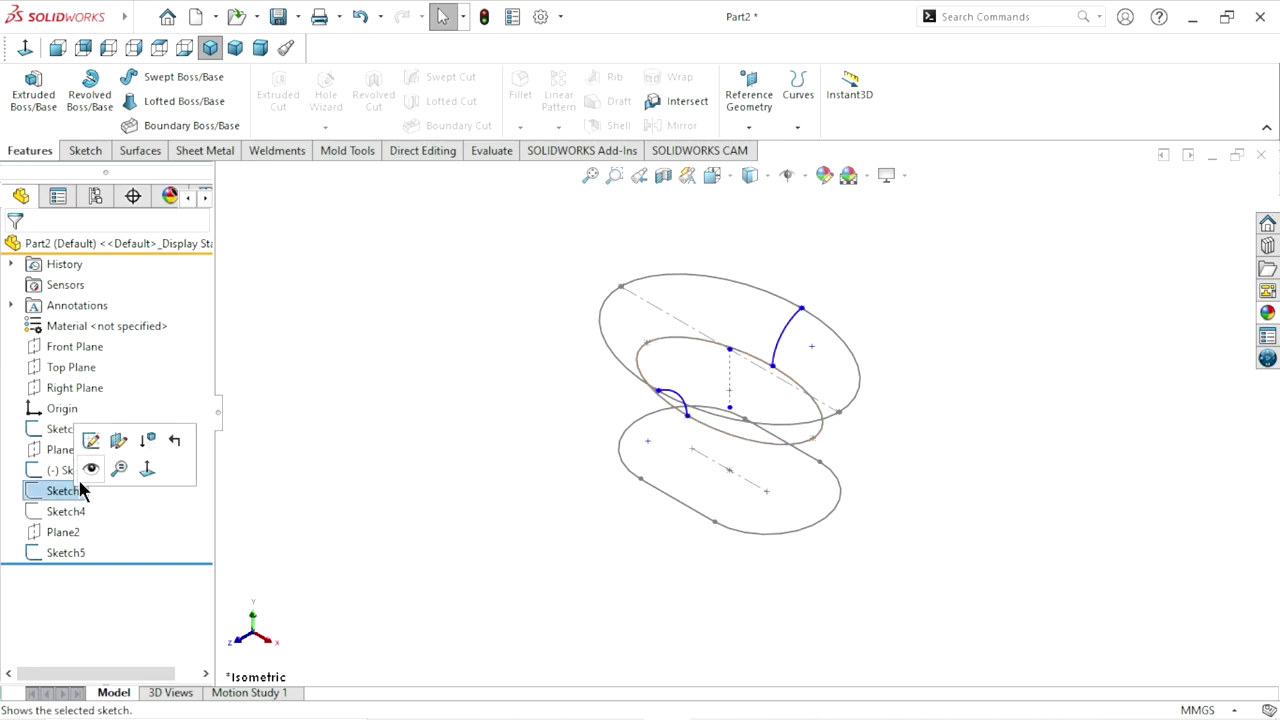
left_click(72, 508)
left_click(90, 481)
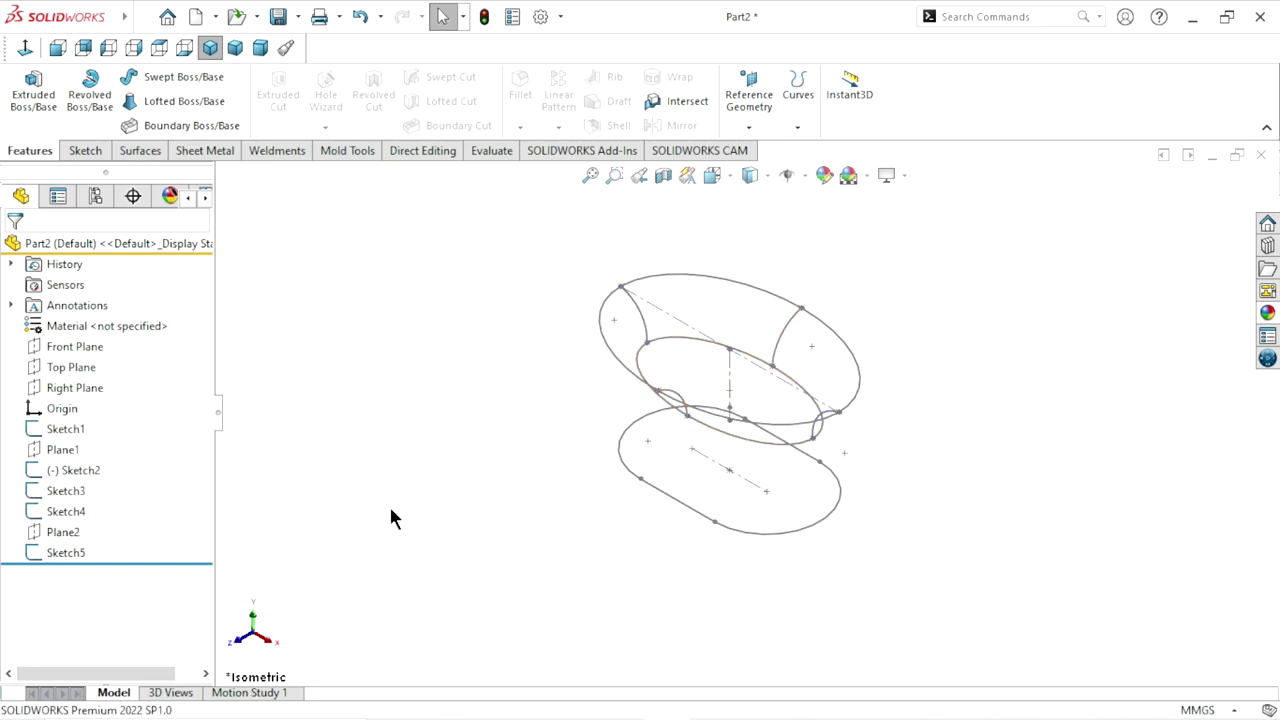
mouse_move(580, 517)
middle_mouse_down()
mouse_move(560, 429)
mouse_move(549, 477)
mouse_move(637, 497)
middle_mouse_up()
scroll(766, 412, "down", 2)
mouse_move(896, 470)
middle_mouse_down()
mouse_move(891, 377)
mouse_move(891, 451)
mouse_move(763, 423)
mouse_move(955, 326)
middle_mouse_up()
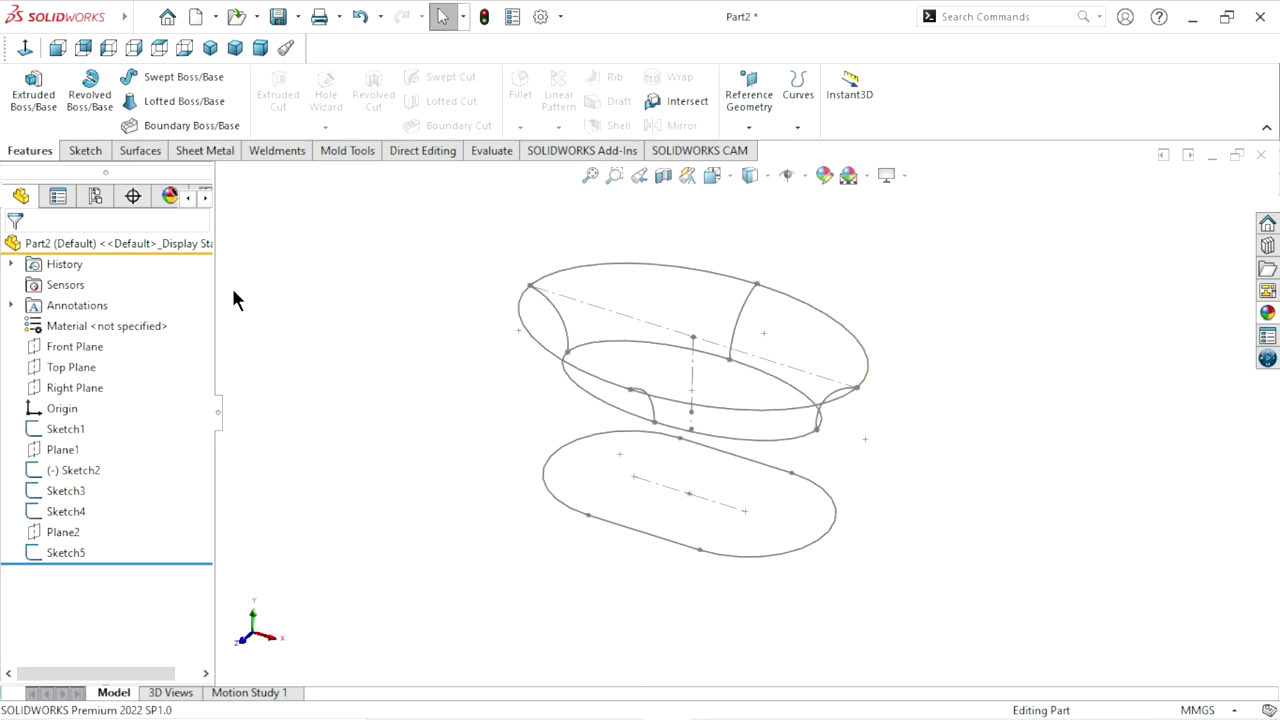
Step: Start a lofted surface with the top and lower ovals as its two profiles
left_click(140, 152)
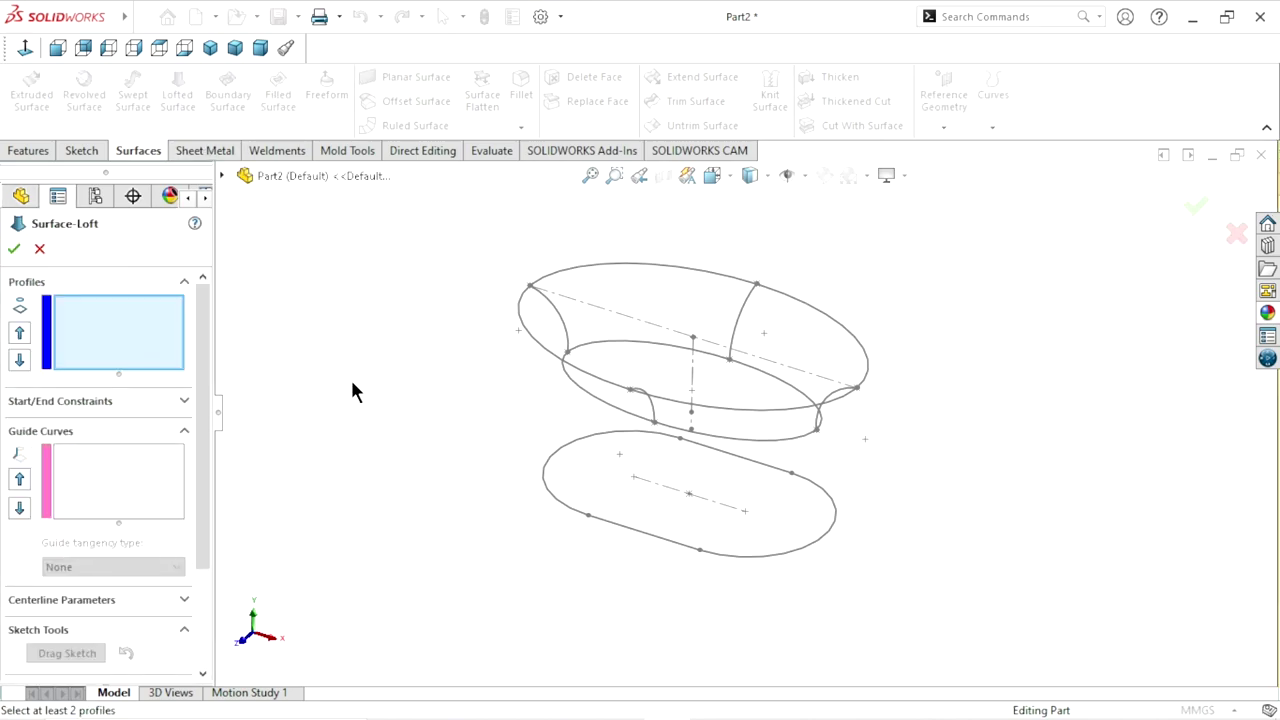
left_click(538, 345)
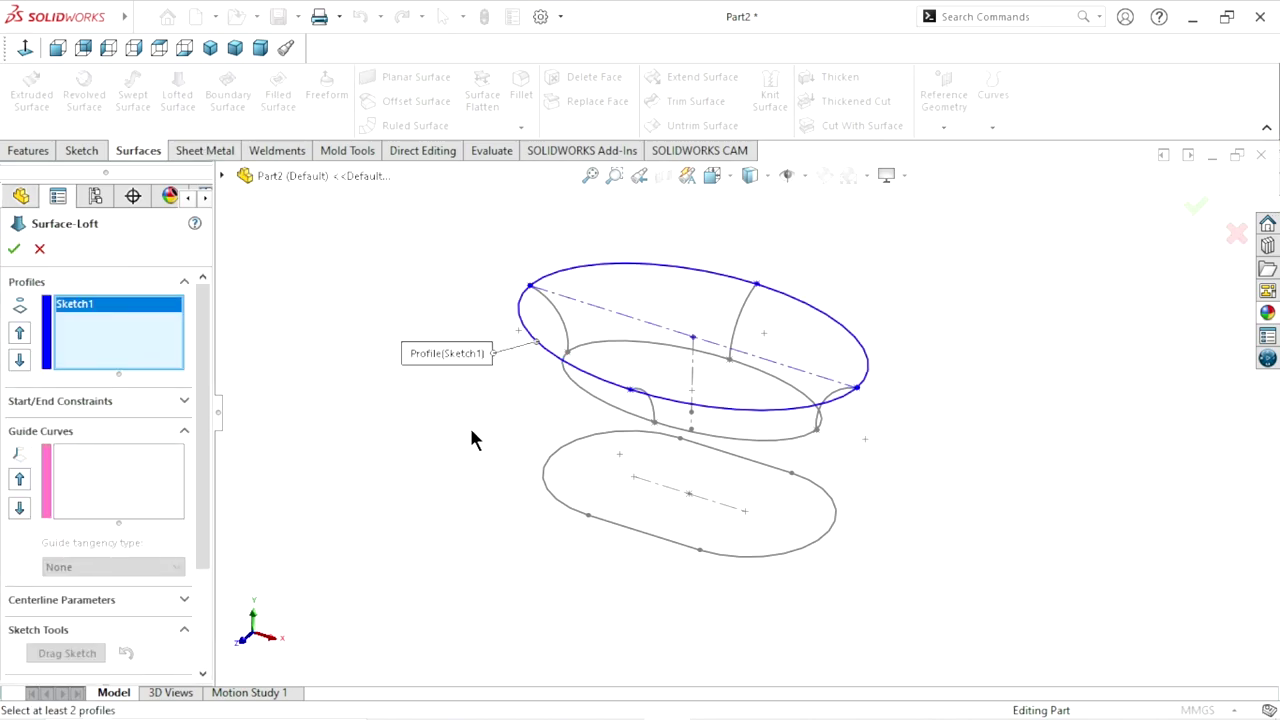
left_click(588, 397)
mouse_move(471, 471)
middle_mouse_down()
mouse_move(517, 372)
mouse_move(443, 469)
mouse_move(472, 458)
mouse_move(449, 480)
mouse_move(456, 342)
mouse_move(471, 391)
middle_mouse_up()
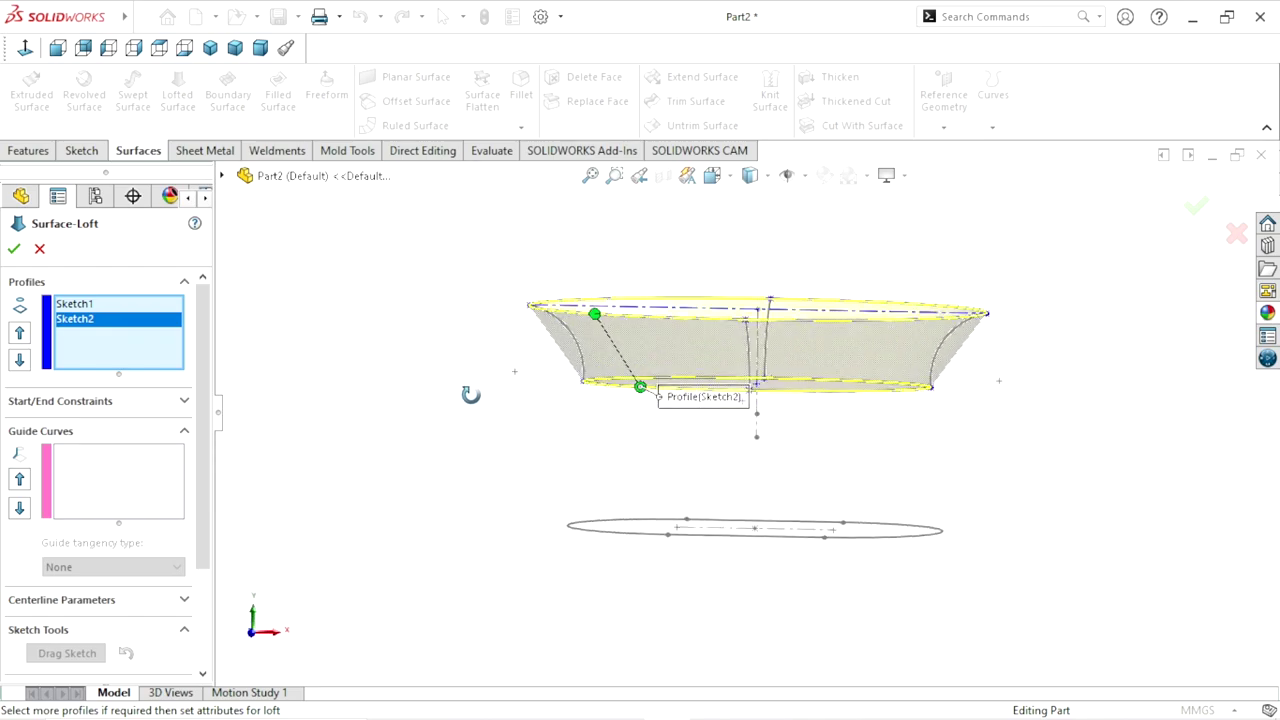
Step: Add the left and right side curves as the first two open-loop guide curves
left_click(103, 477)
scroll(584, 377, "down", 2)
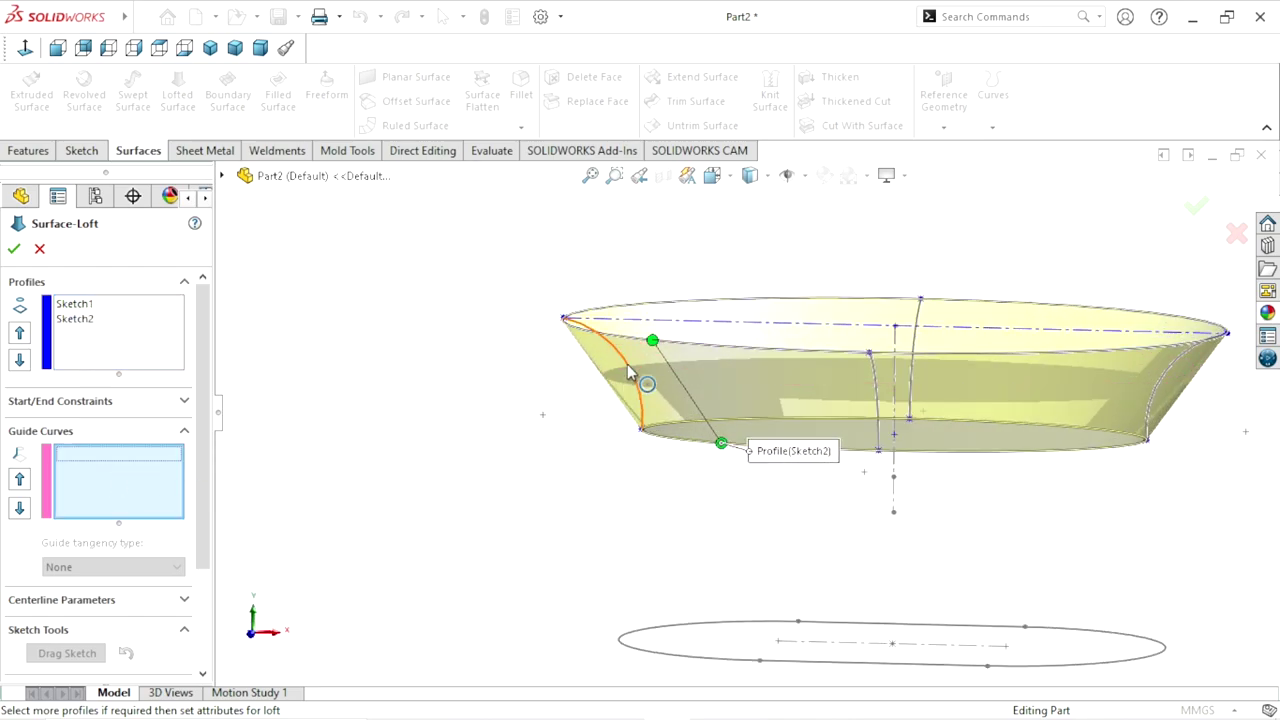
left_click(627, 366)
left_click(702, 311)
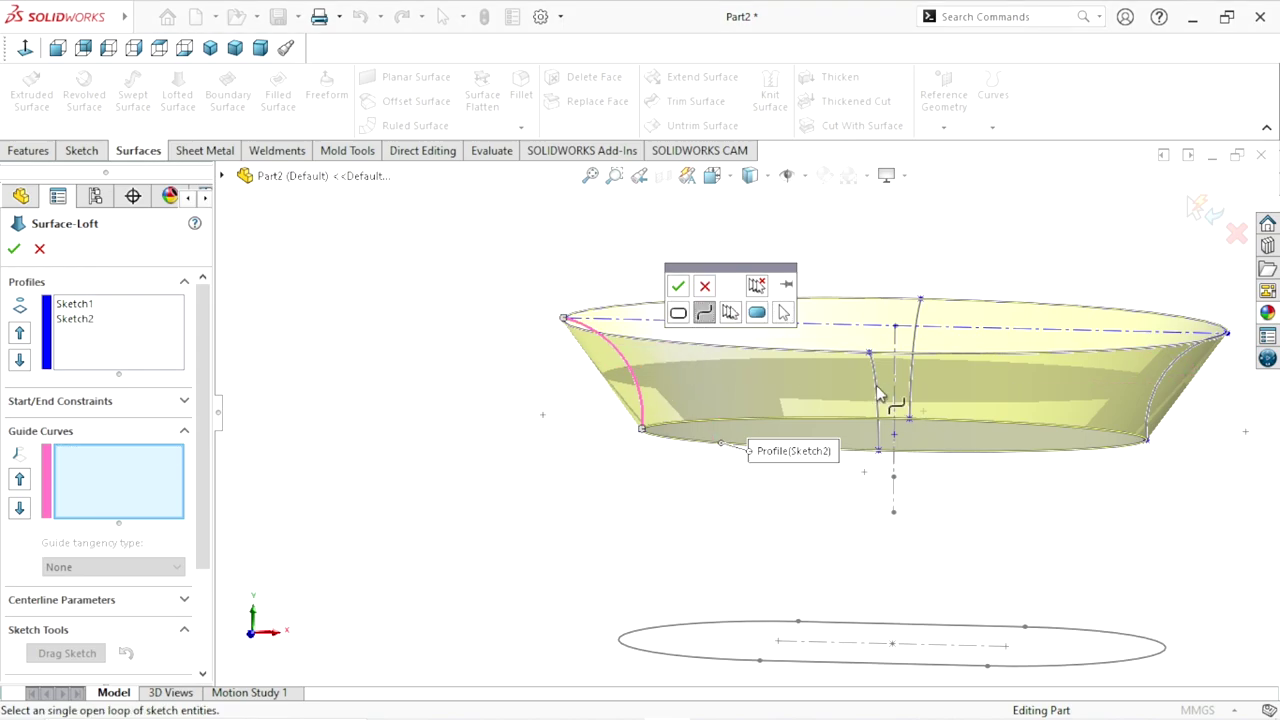
middle_click_drag(903, 463, 880, 477)
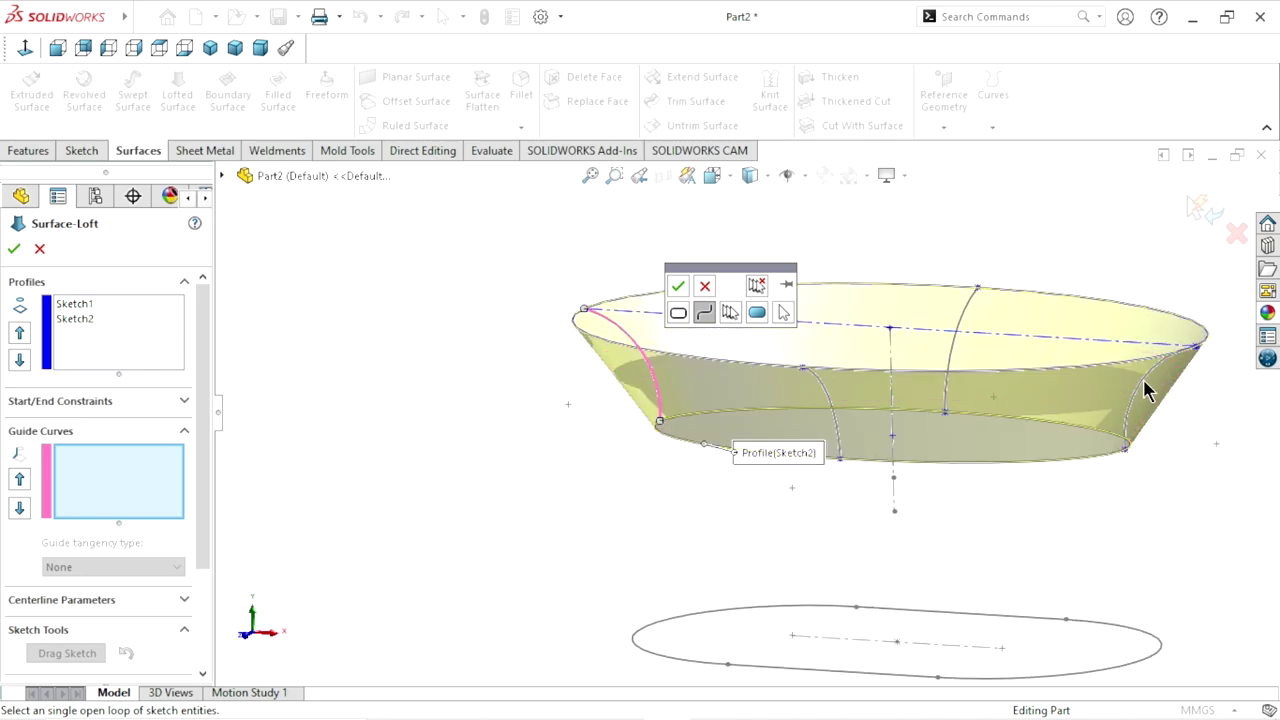
left_click(678, 286)
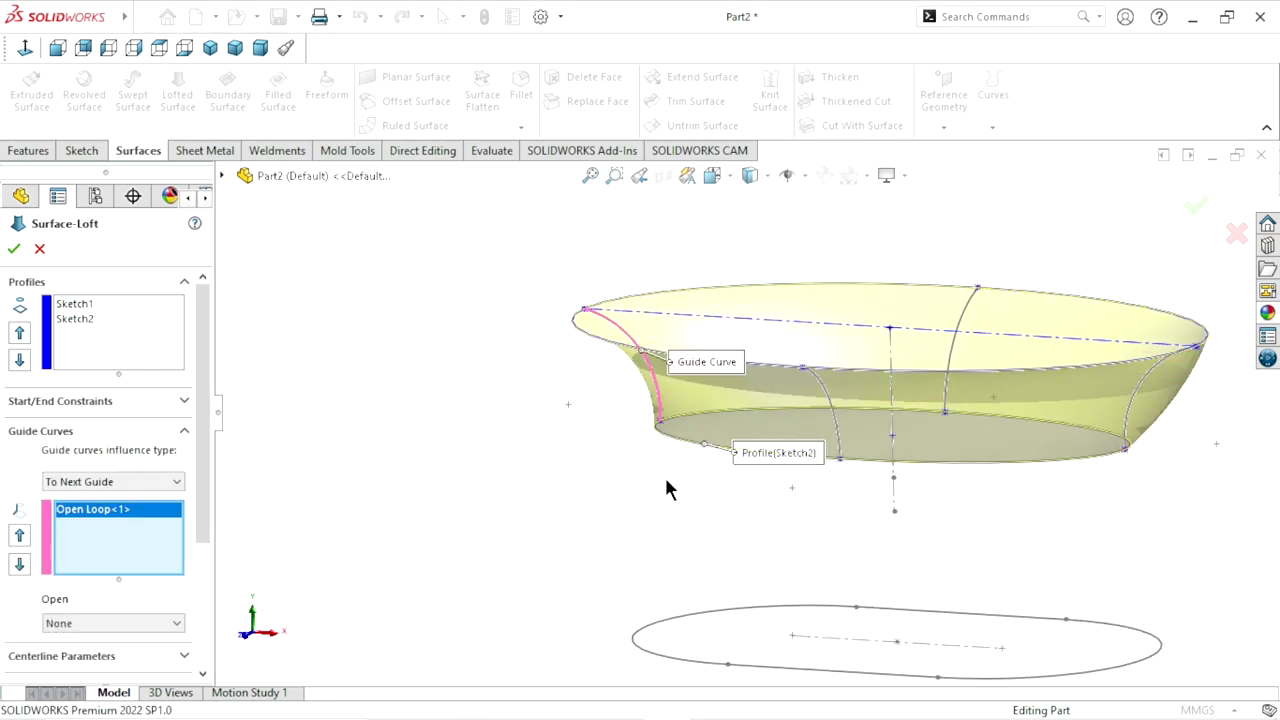
middle_click_drag(664, 474, 1020, 428)
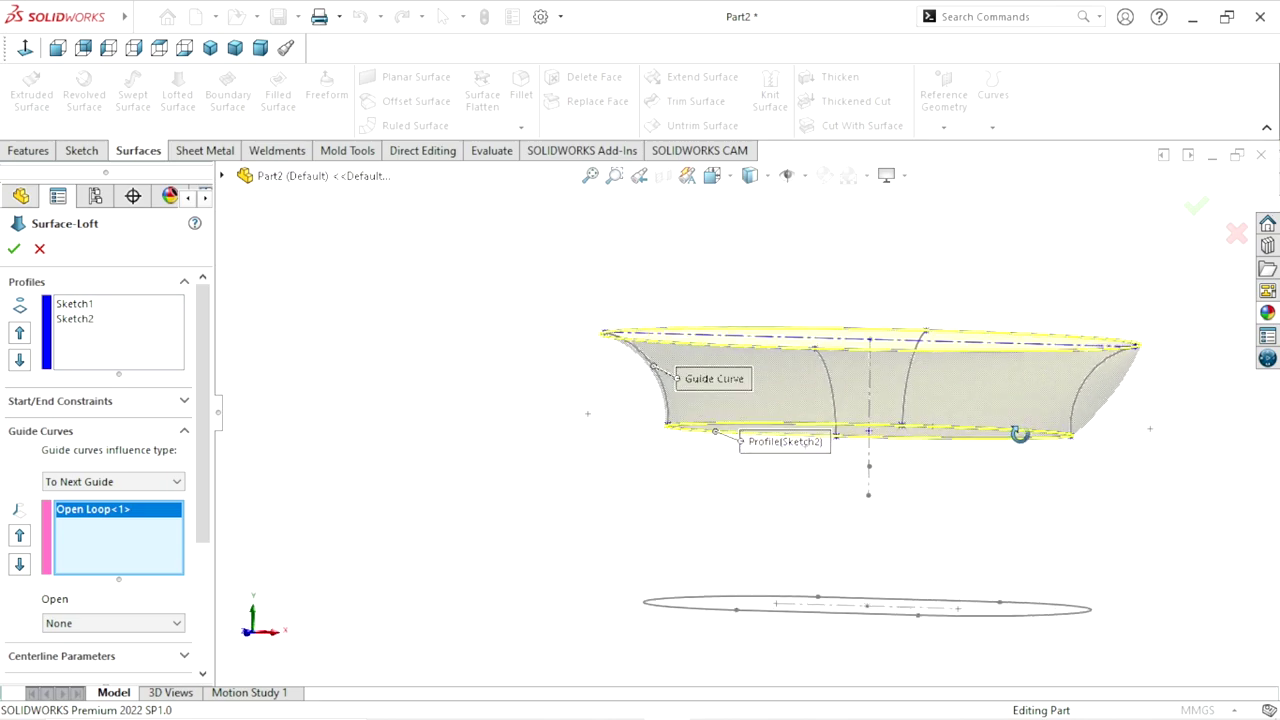
scroll(1109, 411, "down", 2)
scroll(1010, 350, "down", 3)
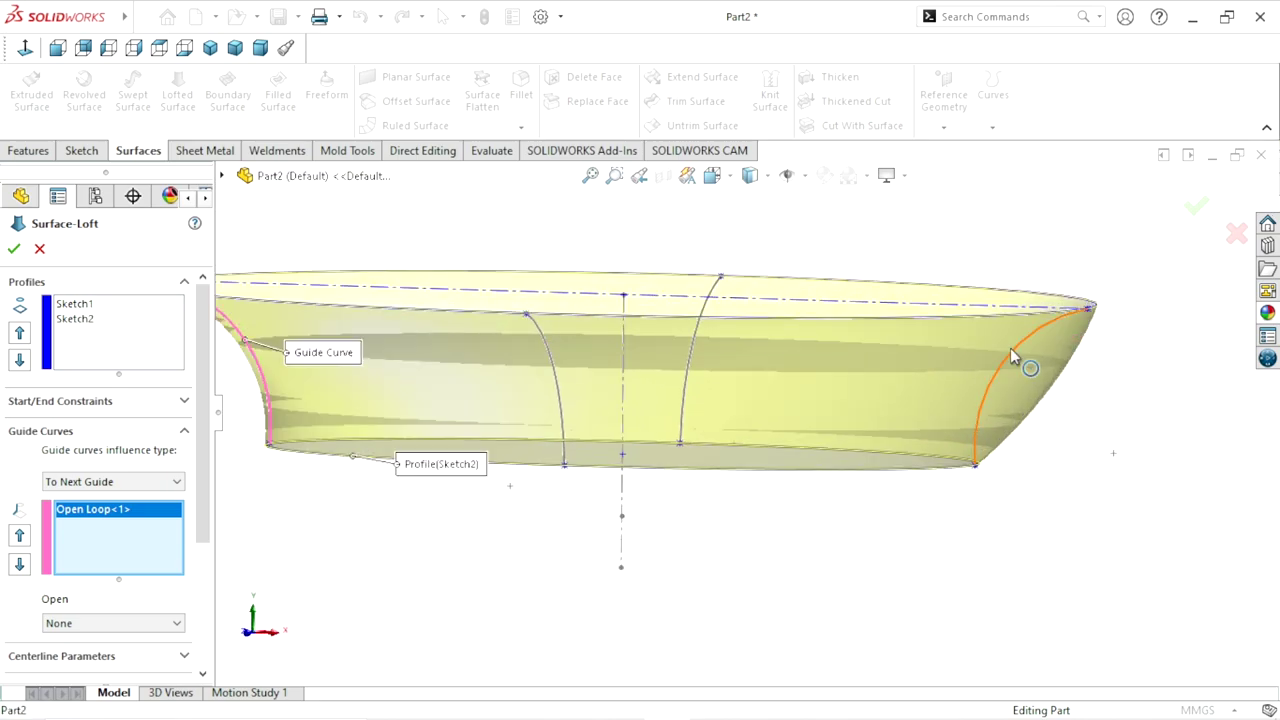
left_click(1010, 348)
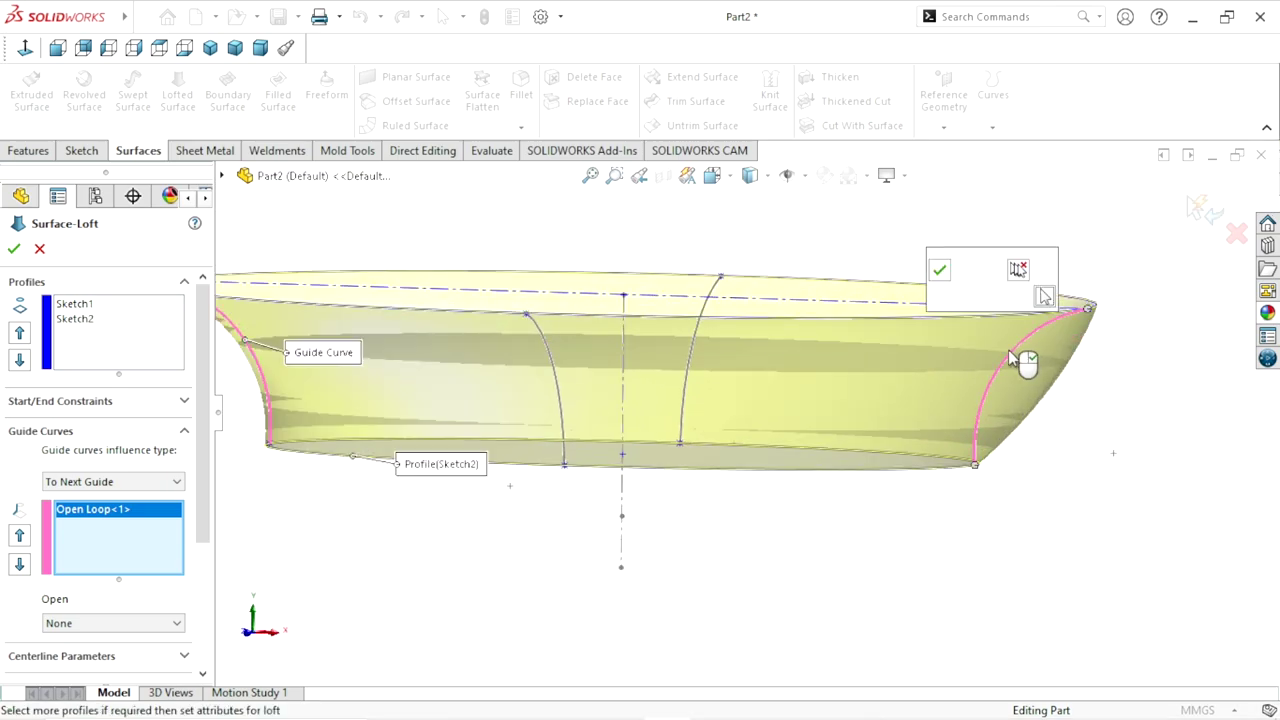
left_click(942, 264)
Step: Add the front-left and right curves as third and fourth guides, creating Surface-Loft1
scroll(777, 429, "up", 3)
mouse_move(983, 449)
middle_mouse_down()
mouse_move(956, 427)
mouse_move(880, 440)
middle_mouse_up()
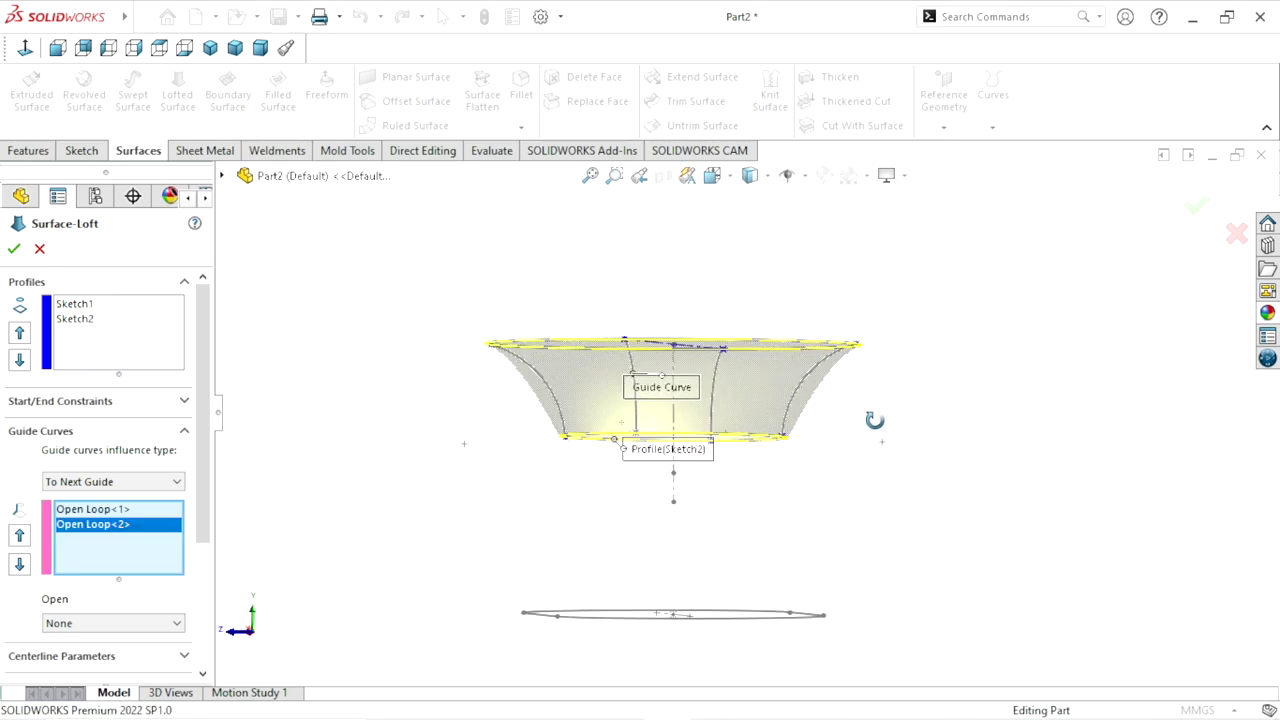
scroll(513, 424, "down", 3)
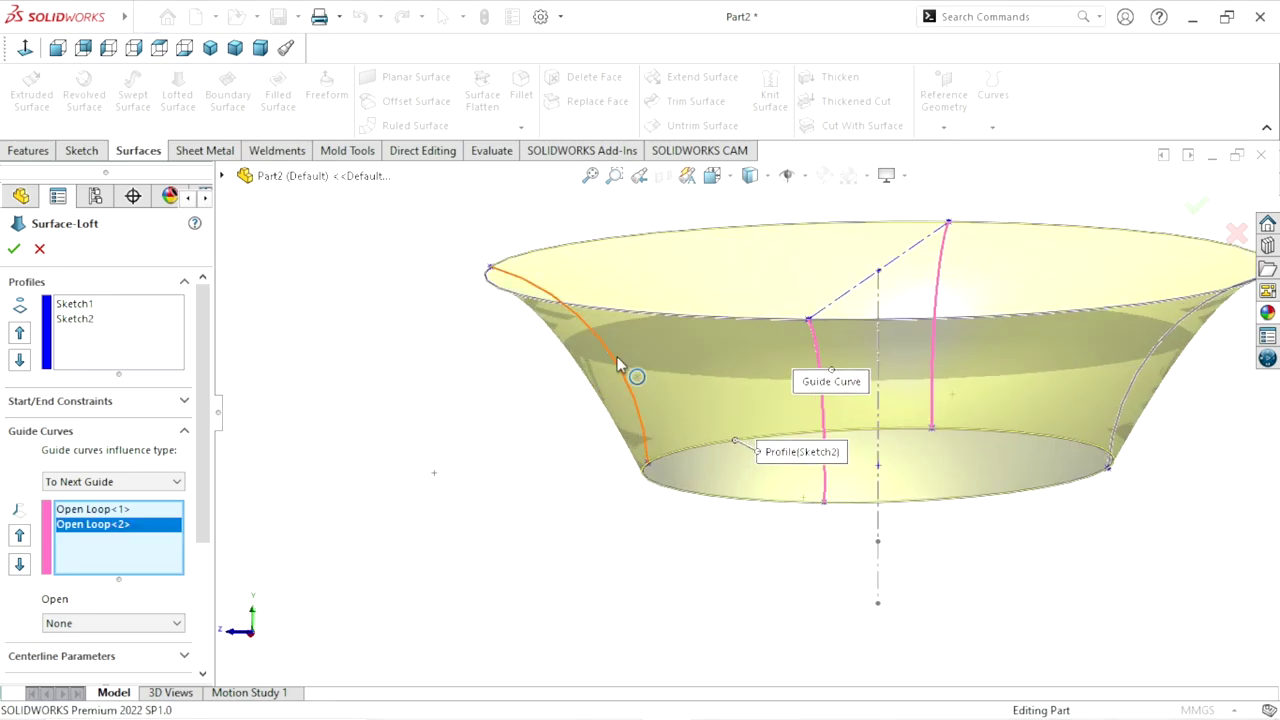
left_click(615, 360)
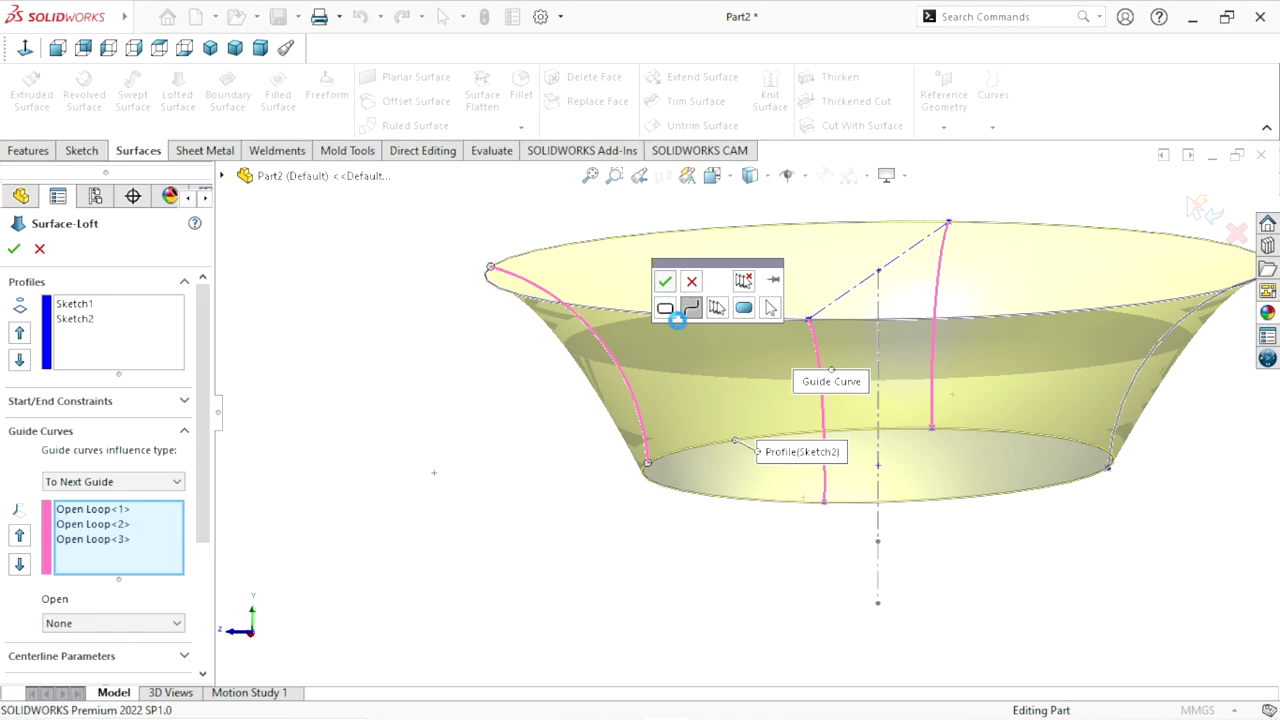
left_click(665, 281)
left_click(1142, 361)
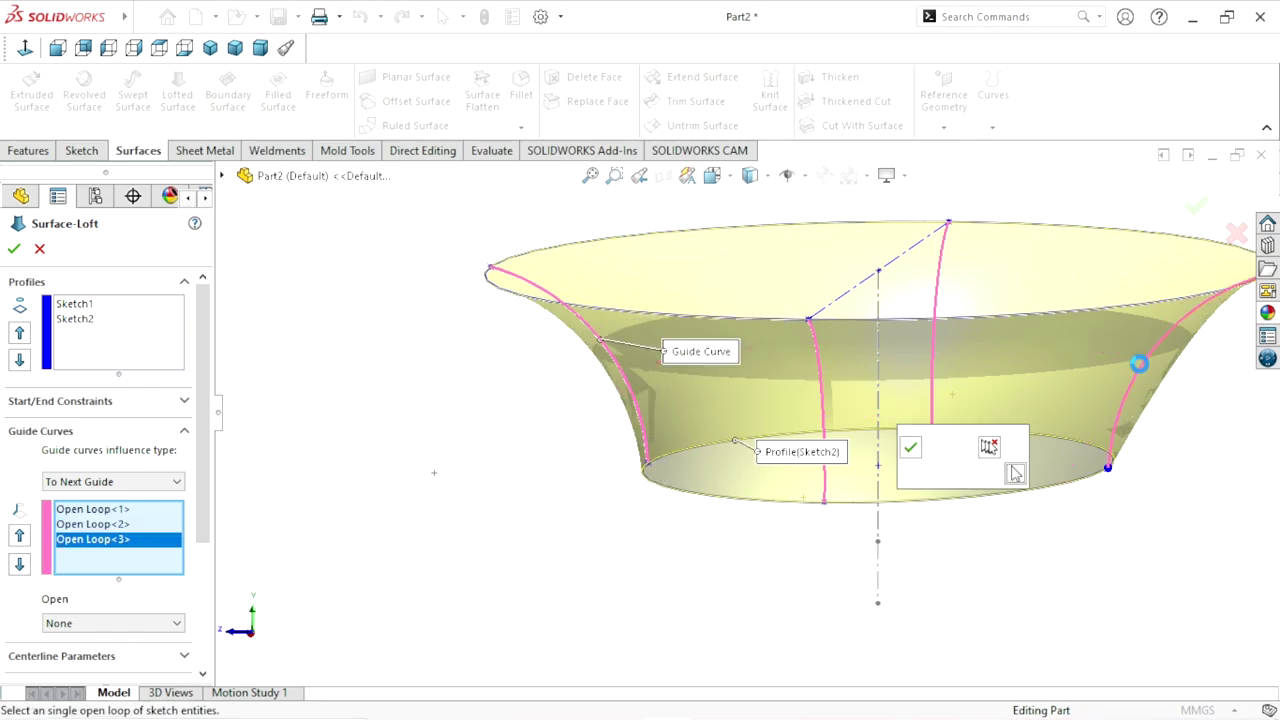
left_click(907, 455)
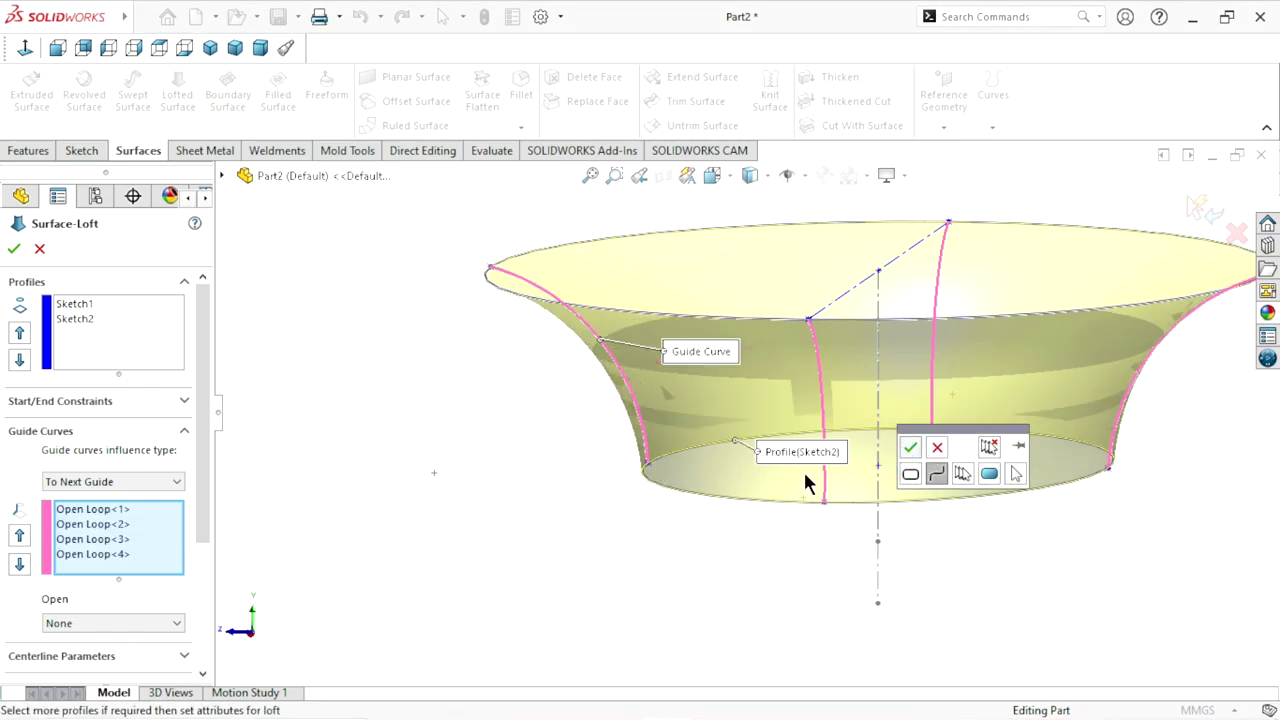
mouse_move(557, 467)
middle_mouse_down()
mouse_move(541, 460)
mouse_move(617, 436)
mouse_move(629, 509)
mouse_move(826, 480)
middle_mouse_up()
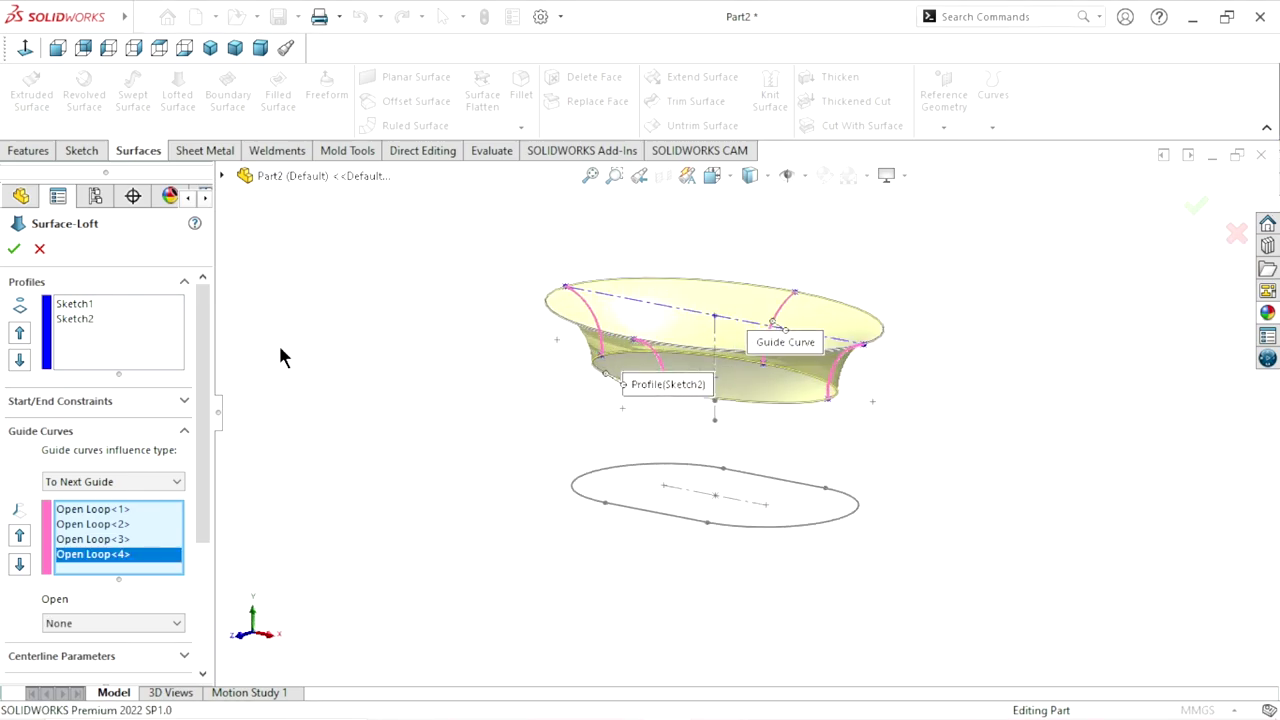
left_click(14, 250)
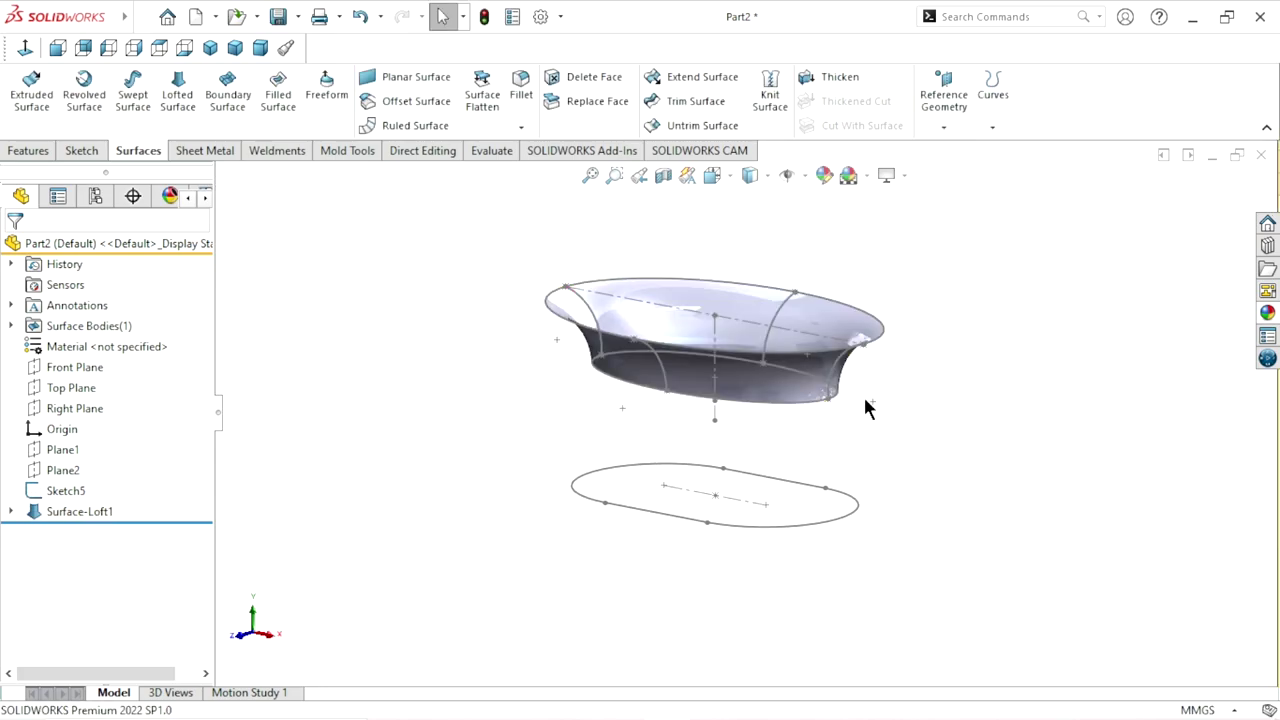
Step: Hide Sketch1, Sketch2 and the Sketch4 guide curves, leaving only the flared surface
mouse_move(903, 377)
middle_mouse_down()
mouse_move(880, 380)
mouse_move(857, 470)
mouse_move(963, 432)
middle_mouse_up()
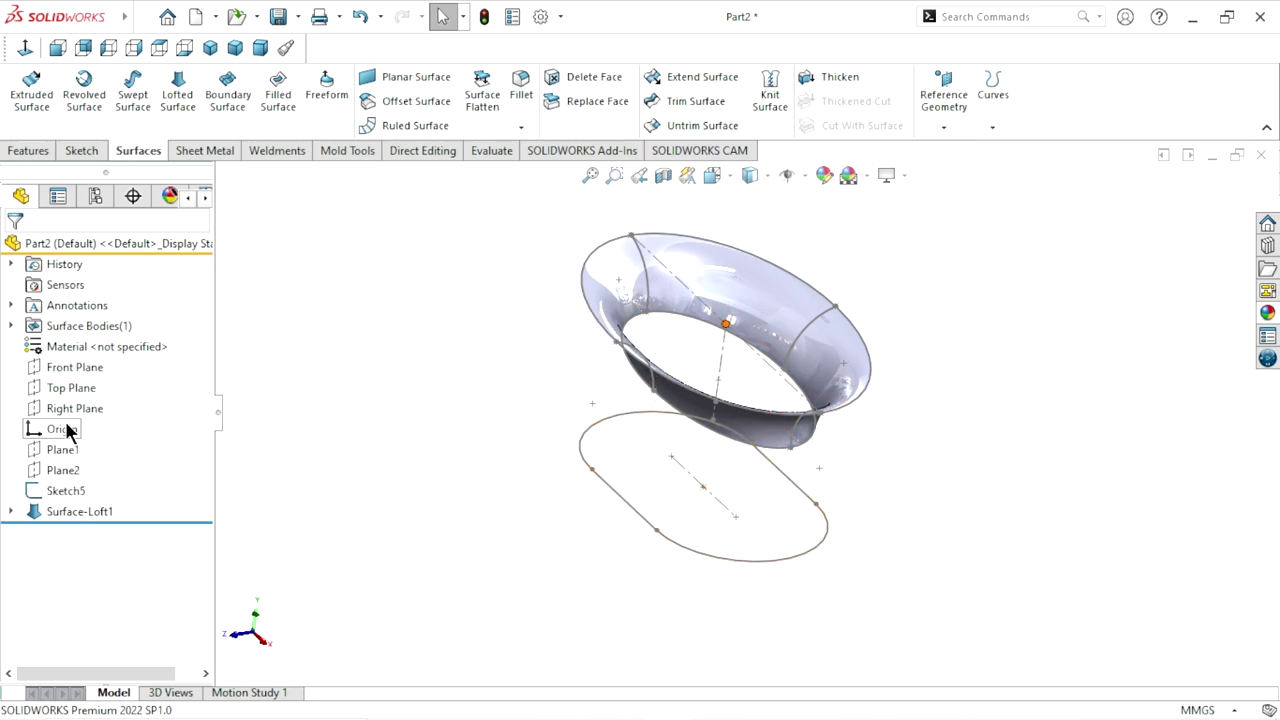
left_click(16, 510)
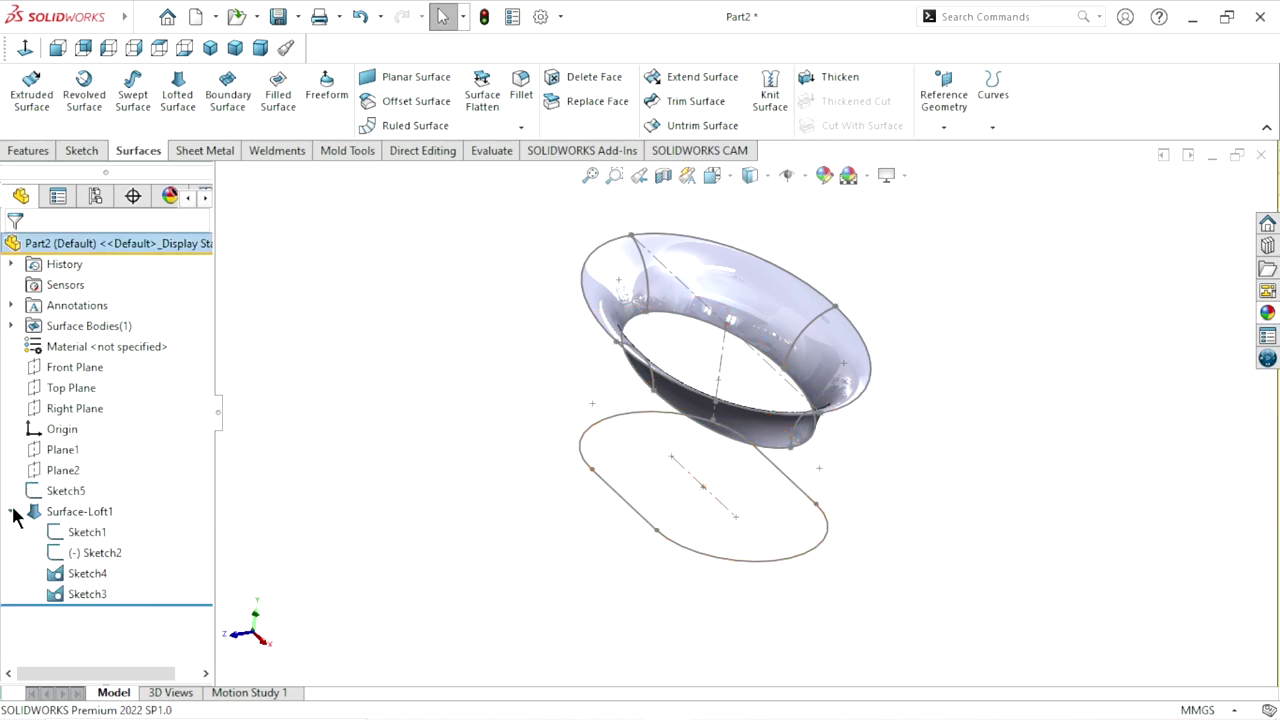
left_click(90, 543)
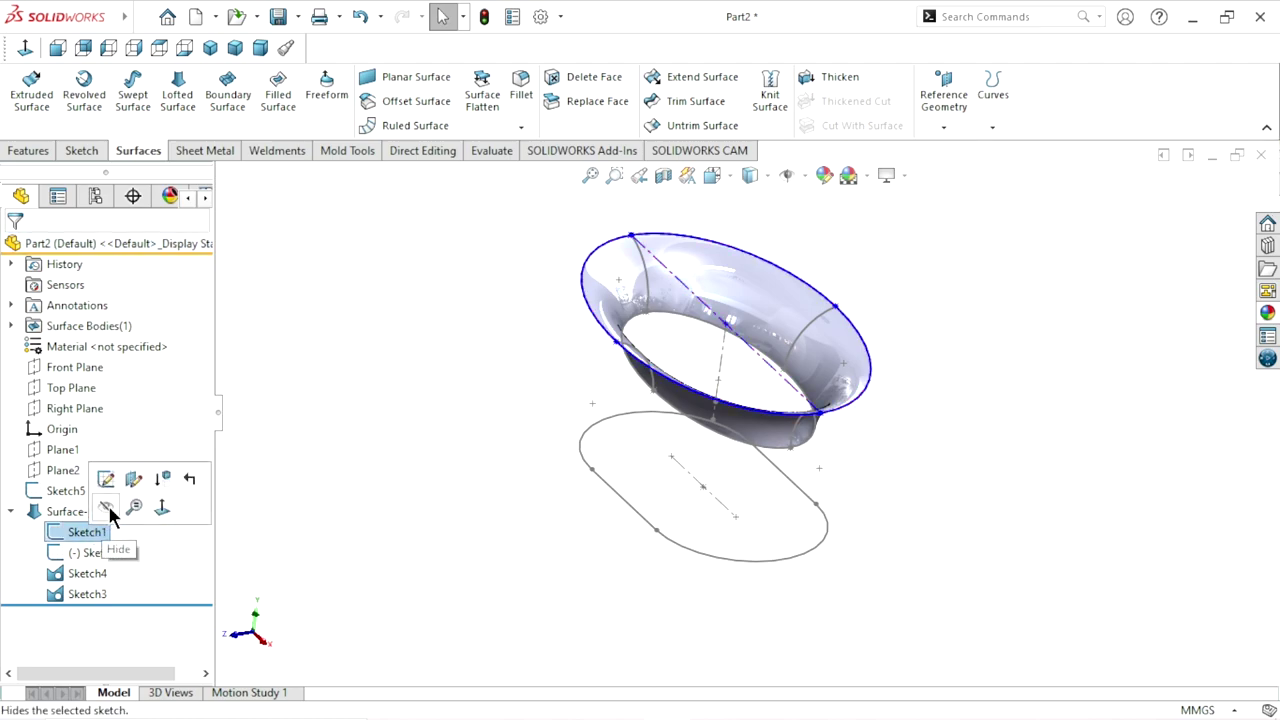
left_click(108, 508)
left_click(87, 549)
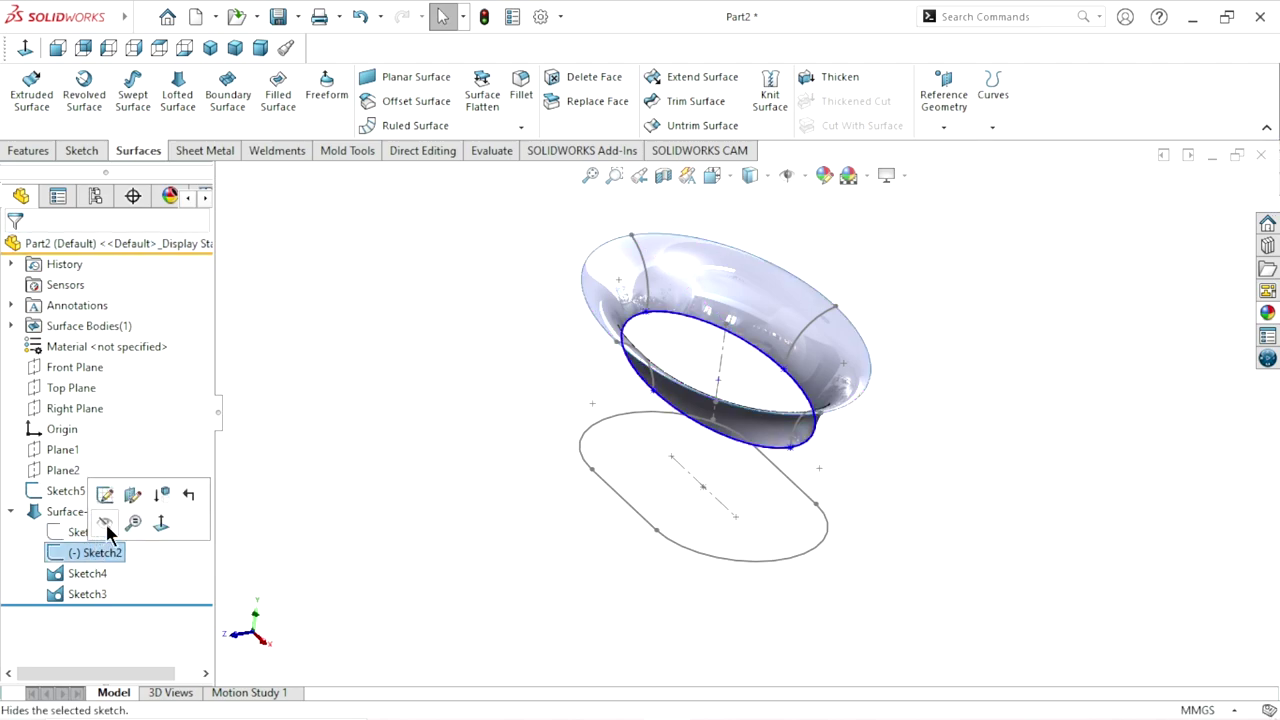
left_click(105, 521)
left_click(86, 573)
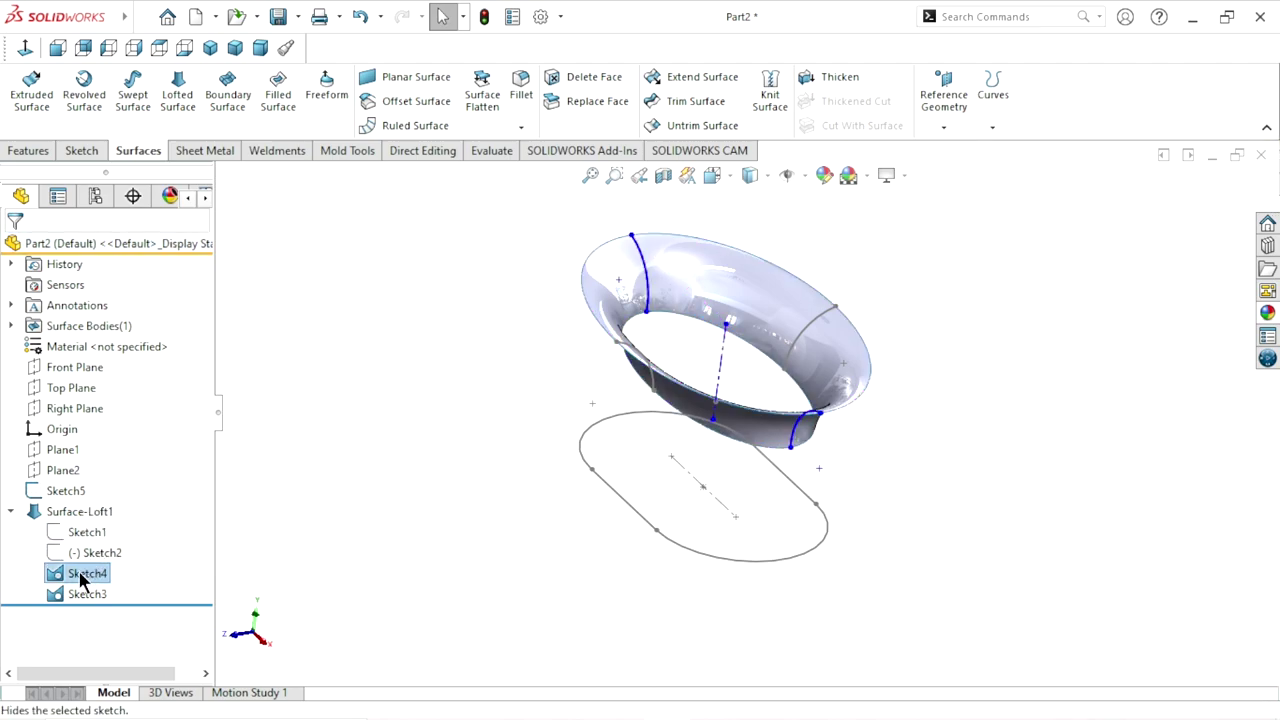
left_click(107, 533)
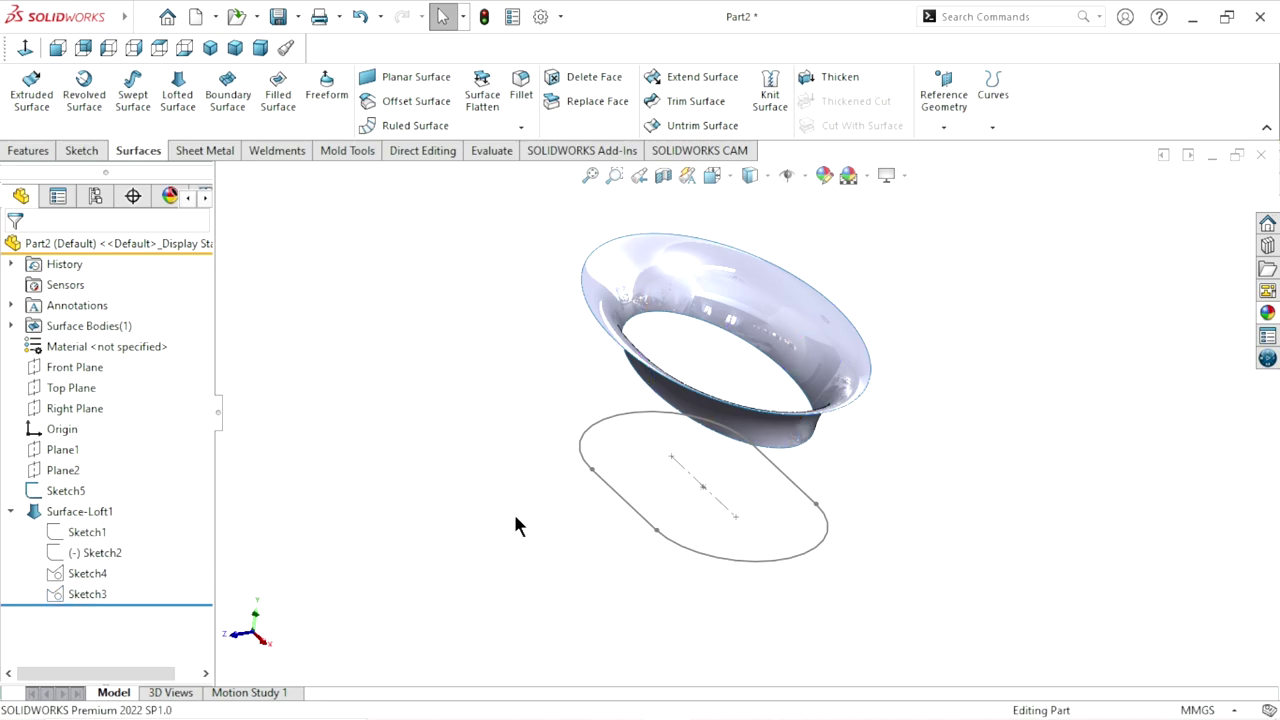
mouse_move(436, 436)
middle_mouse_down()
mouse_move(408, 312)
mouse_move(403, 341)
middle_mouse_up()
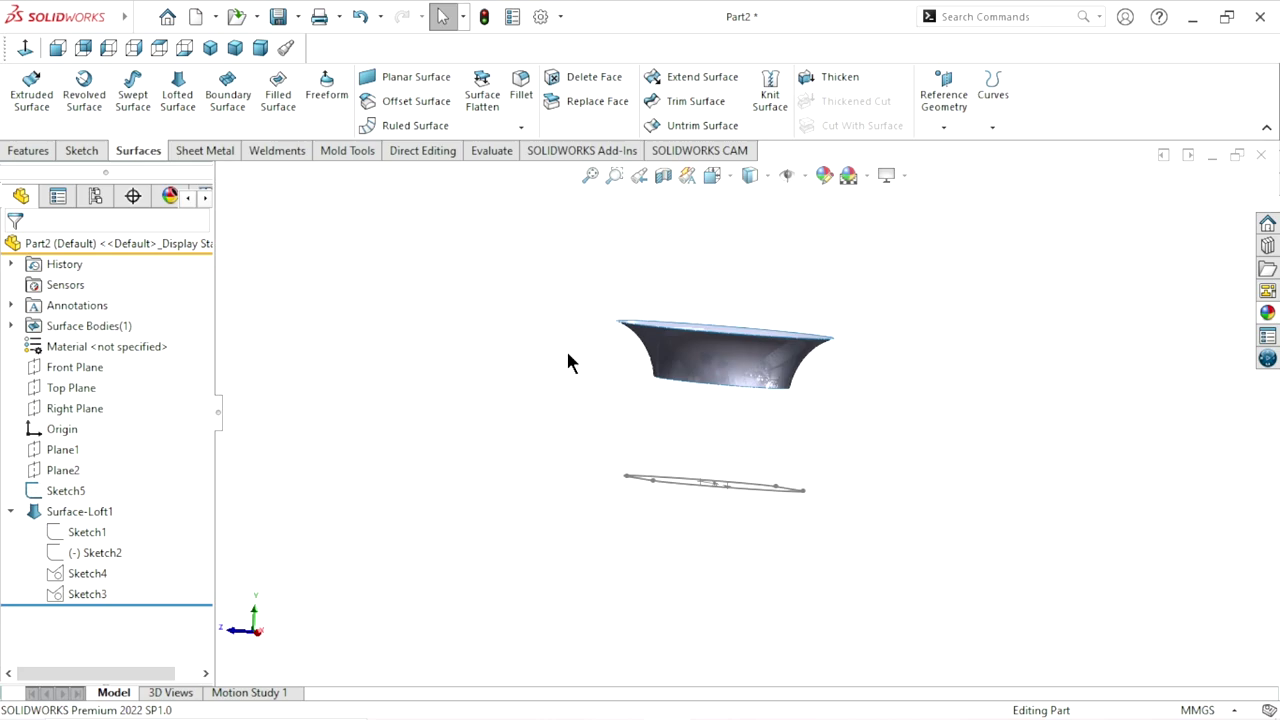
middle_click_drag(677, 463, 629, 477)
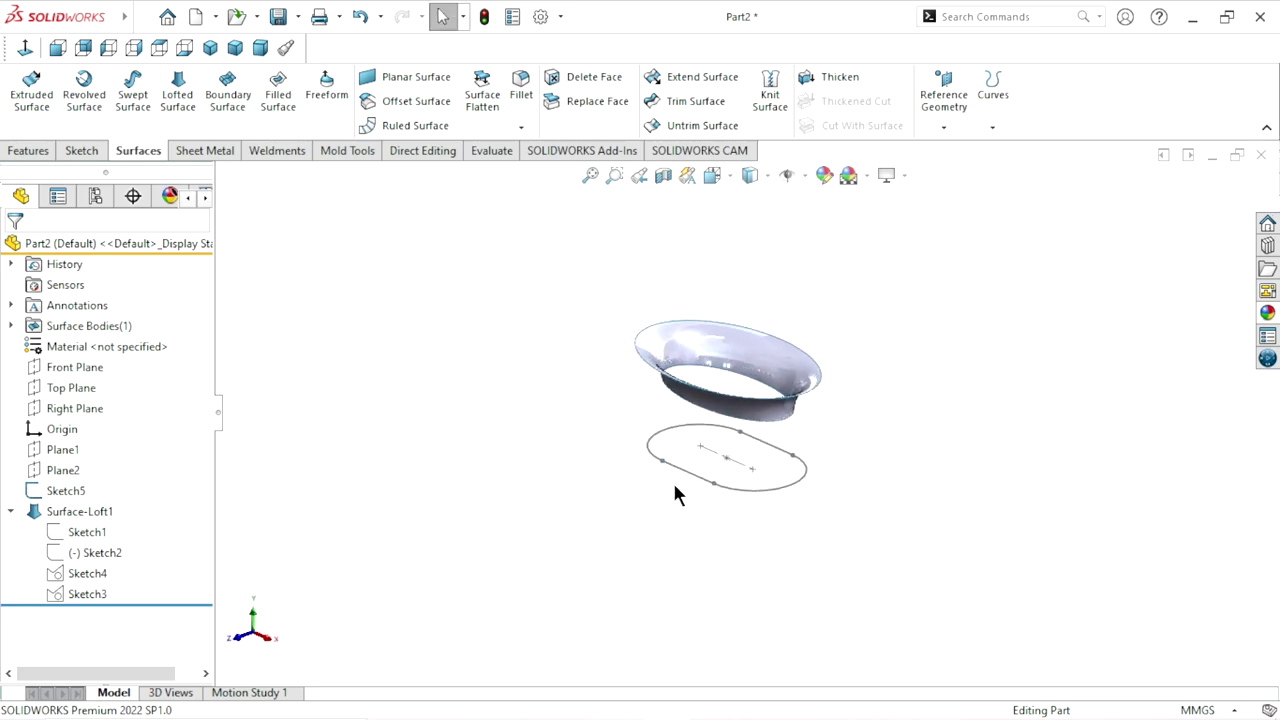
middle_click_drag(641, 417, 755, 415)
scroll(755, 415, "down", 3)
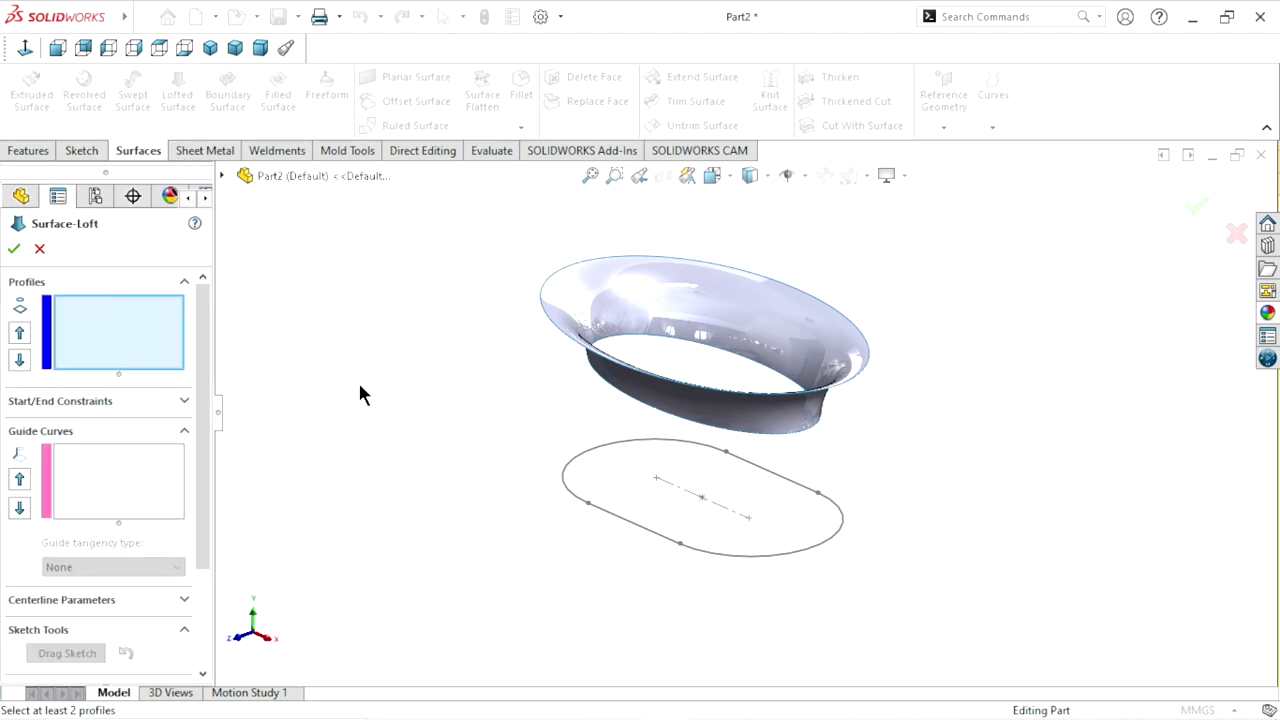
Step: Loft from the flared surface's lower edge down to the Sketch5 slot, creating Surface-Loft2
middle_click_drag(660, 466, 626, 414)
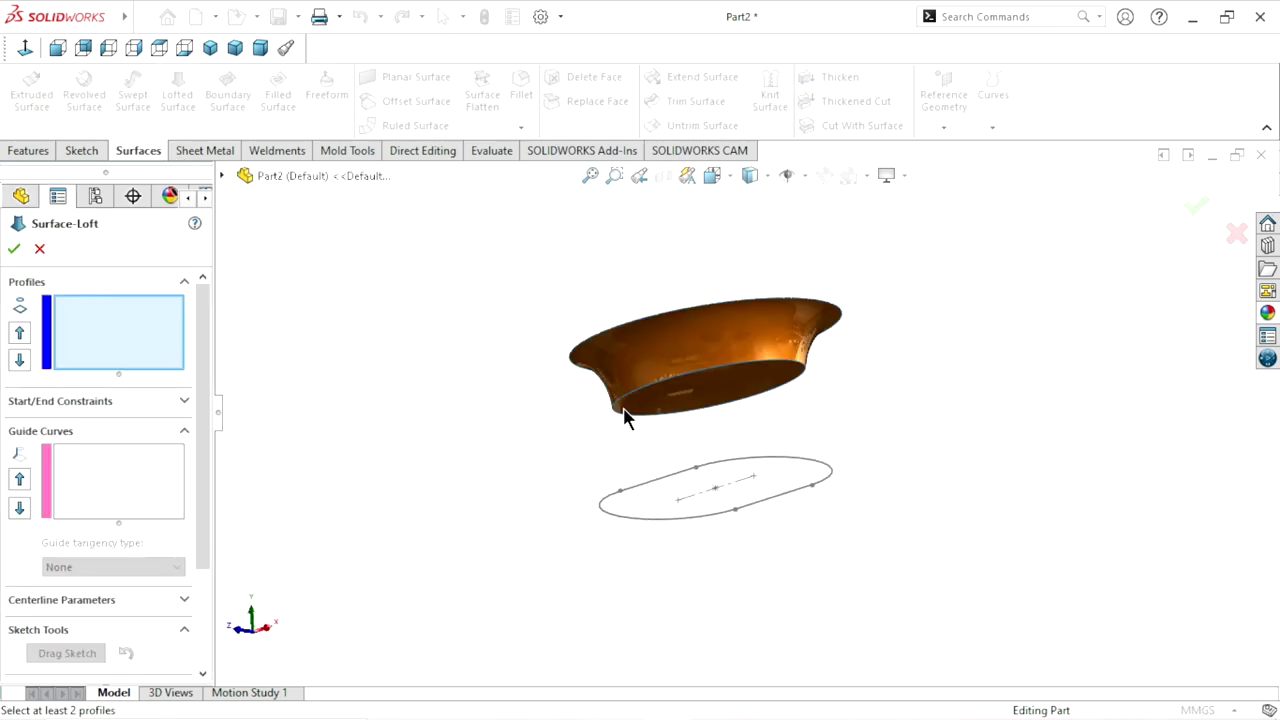
scroll(700, 400, "down", 3)
left_click(729, 364)
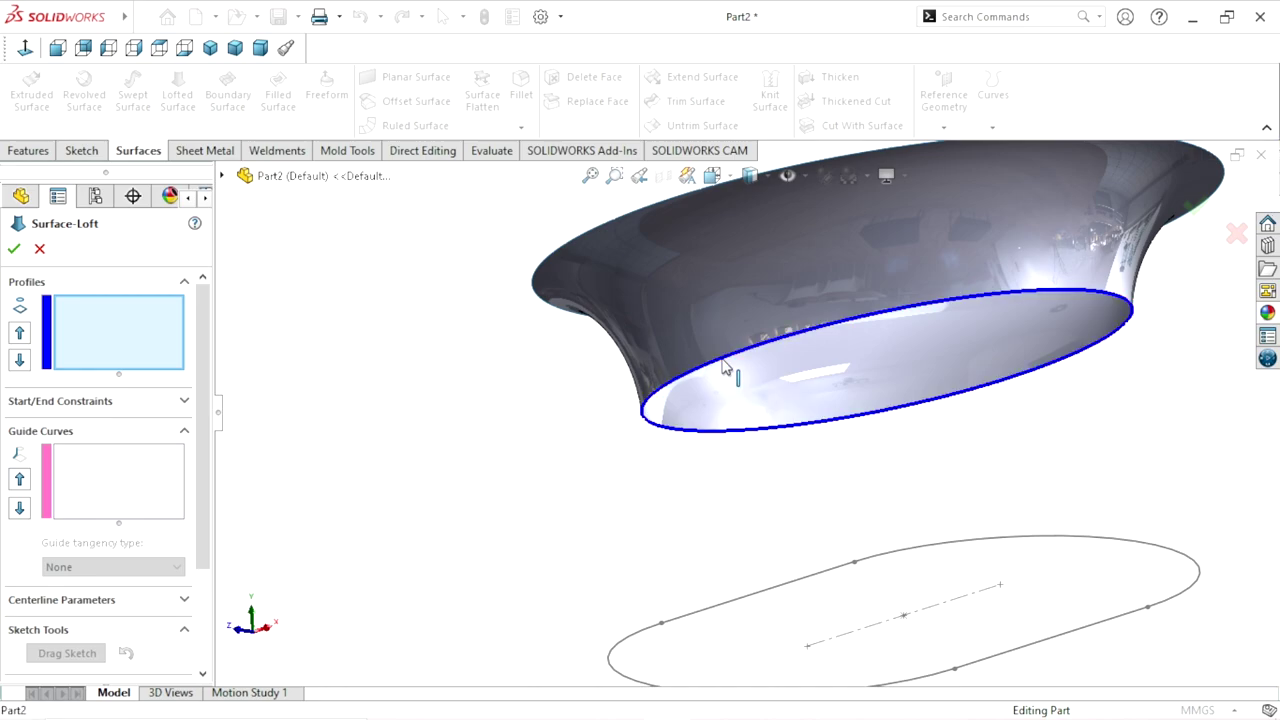
scroll(573, 436, "up", 2)
mouse_move(573, 436)
middle_mouse_down()
mouse_move(418, 482)
mouse_move(380, 543)
mouse_move(460, 500)
mouse_move(580, 506)
mouse_move(647, 521)
mouse_move(663, 551)
mouse_move(836, 572)
middle_mouse_up()
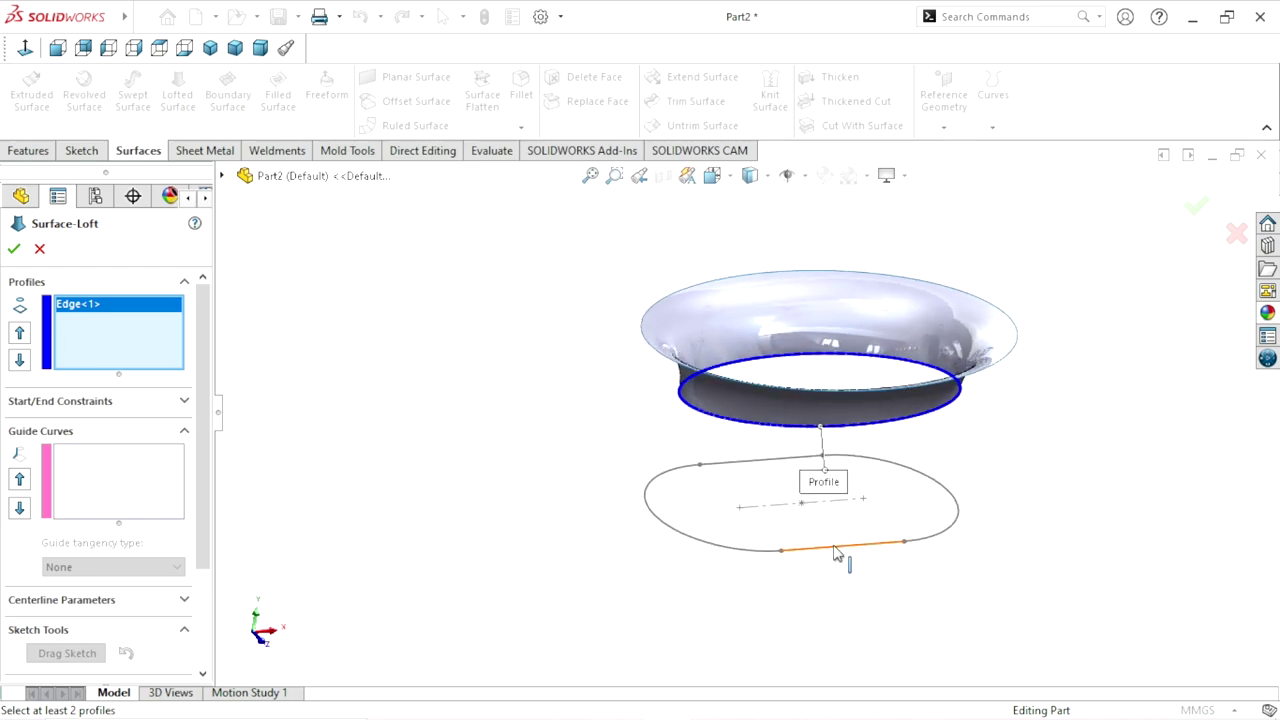
left_click(836, 553)
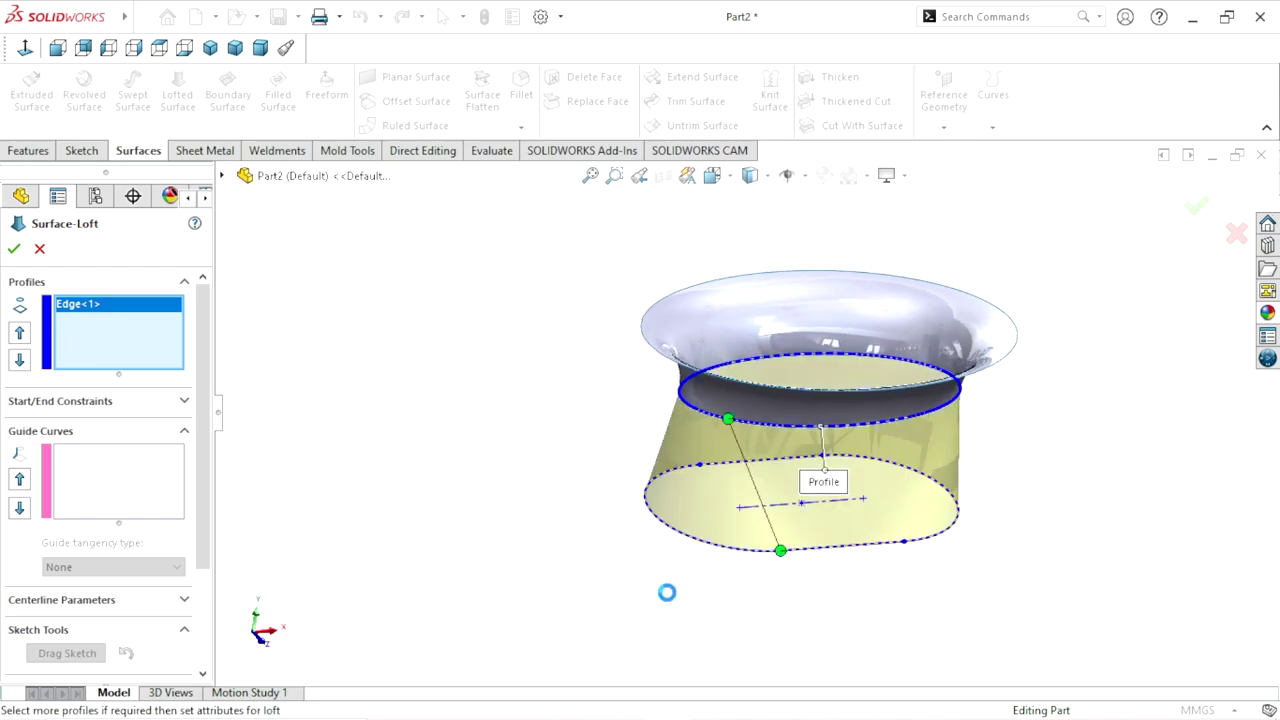
left_click(12, 250)
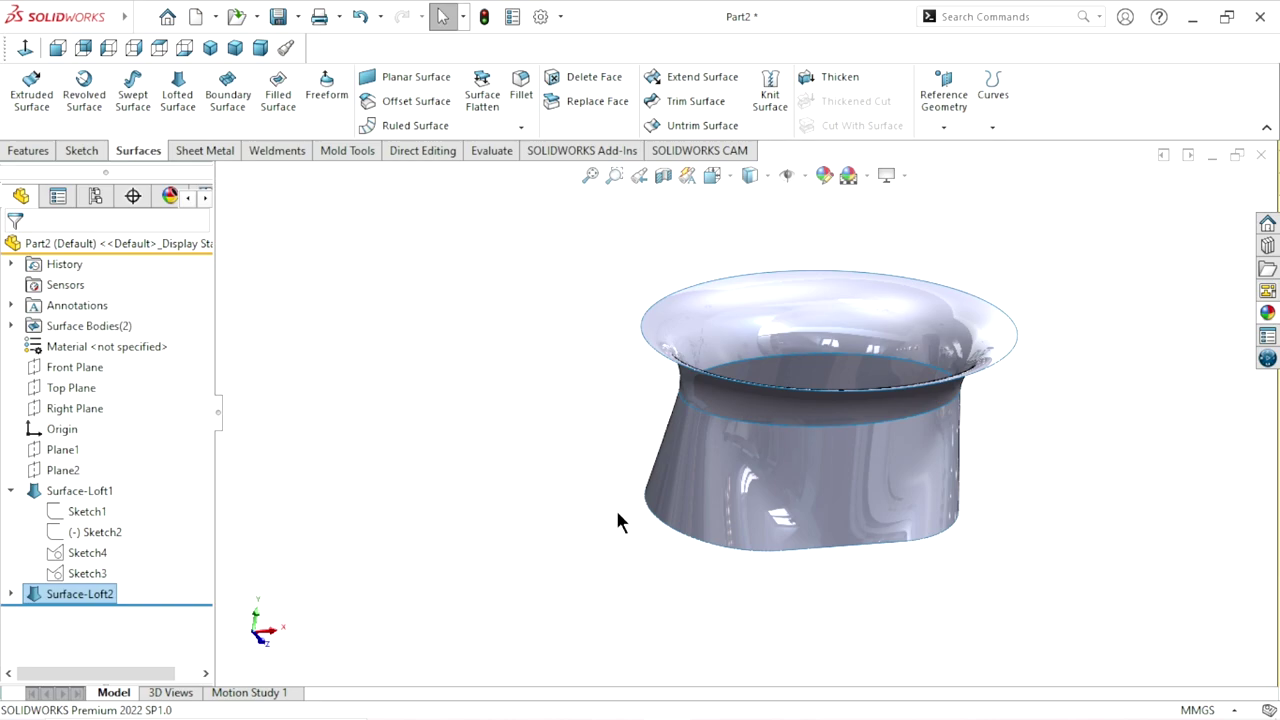
mouse_move(558, 450)
middle_mouse_down()
mouse_move(466, 371)
mouse_move(400, 423)
mouse_move(460, 560)
mouse_move(448, 400)
mouse_move(506, 280)
mouse_move(411, 514)
mouse_move(420, 500)
middle_mouse_up()
left_click(1075, 388)
mouse_move(955, 467)
middle_mouse_down()
mouse_move(910, 448)
mouse_move(900, 410)
mouse_move(884, 404)
mouse_move(877, 361)
mouse_move(914, 314)
mouse_move(880, 400)
mouse_move(786, 471)
mouse_move(753, 435)
middle_mouse_up()
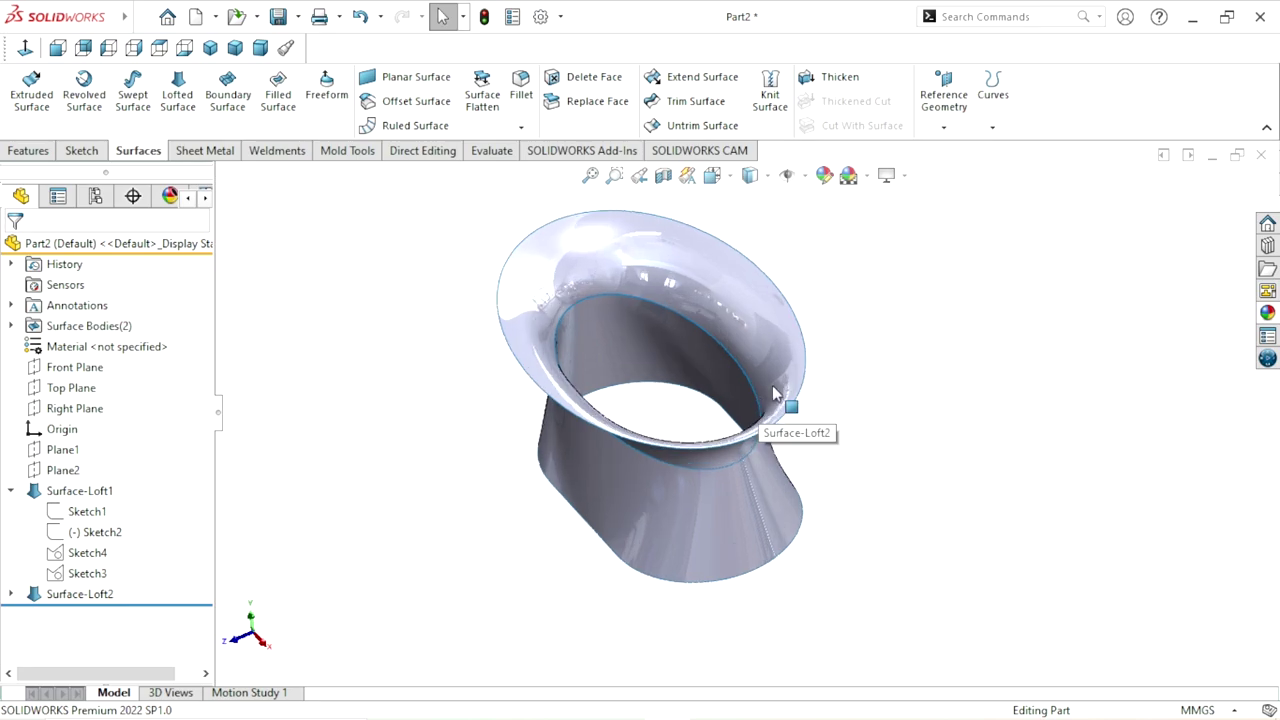
Step: Patch the opening bounded by the inner rim edge with a filled surface, Surface-Fill1
left_click(278, 100)
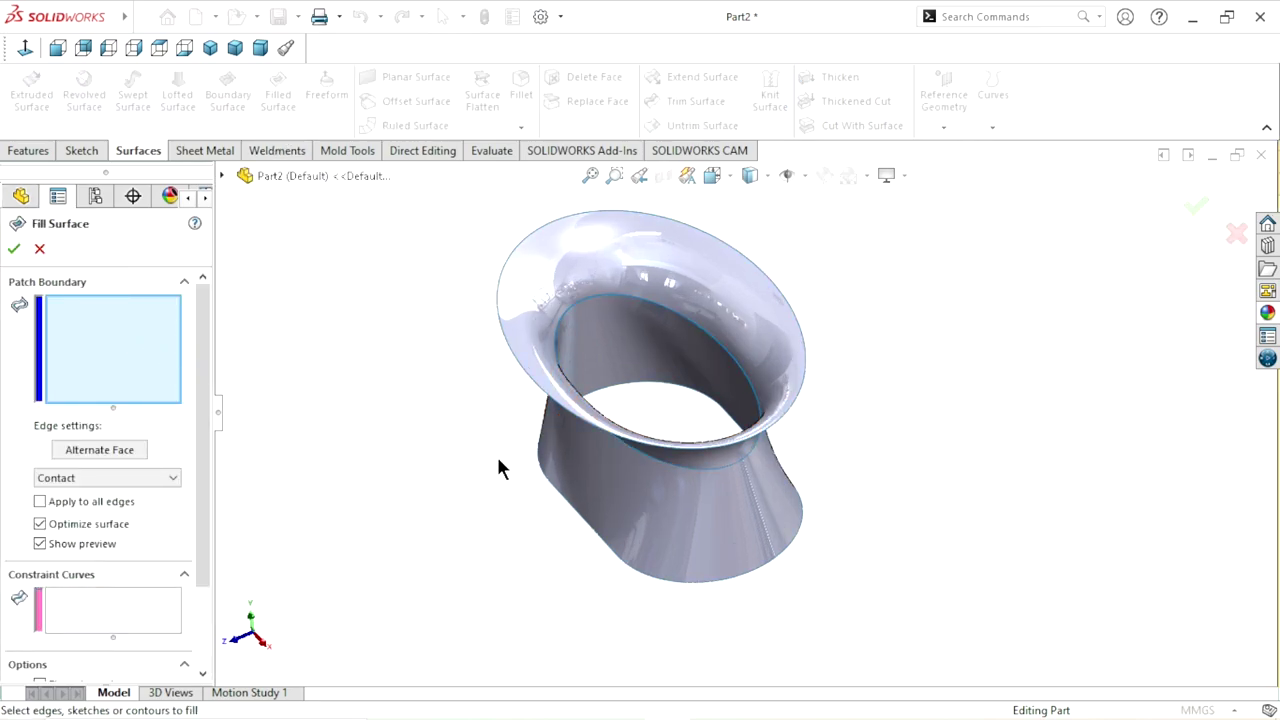
left_click(732, 357)
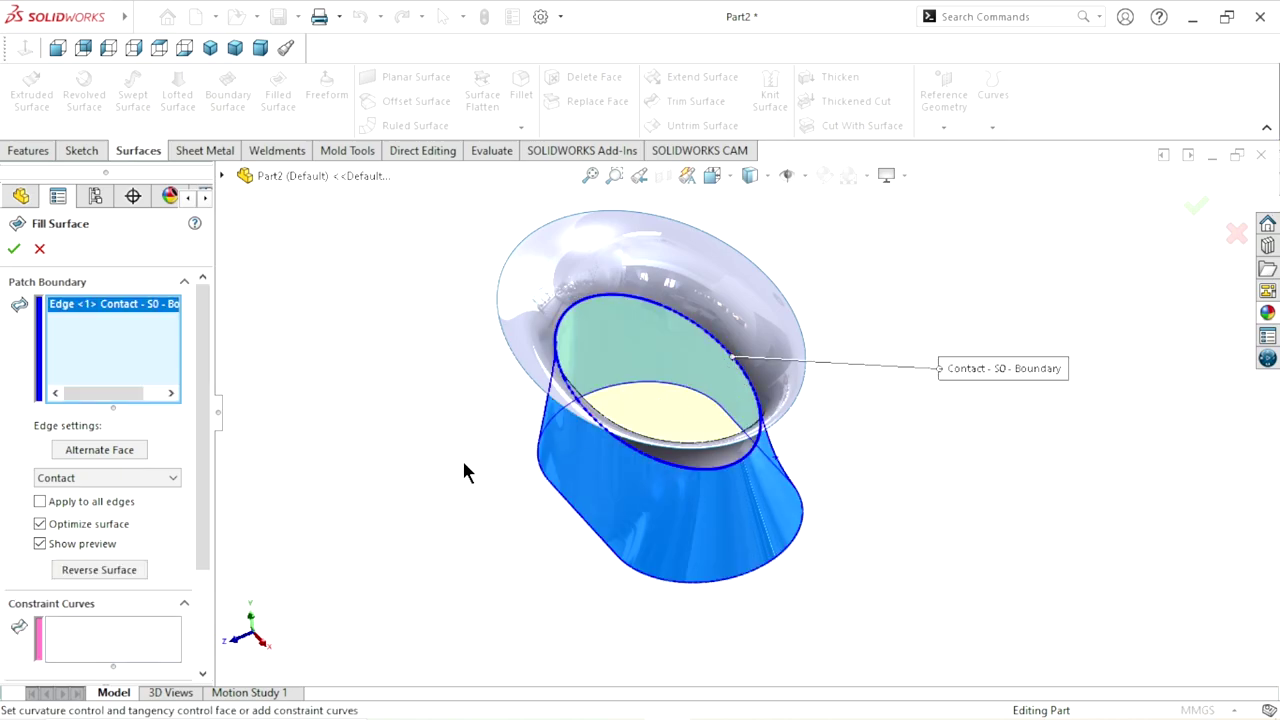
mouse_move(434, 518)
middle_mouse_down()
mouse_move(659, 323)
mouse_move(608, 526)
middle_mouse_up()
left_click(14, 248)
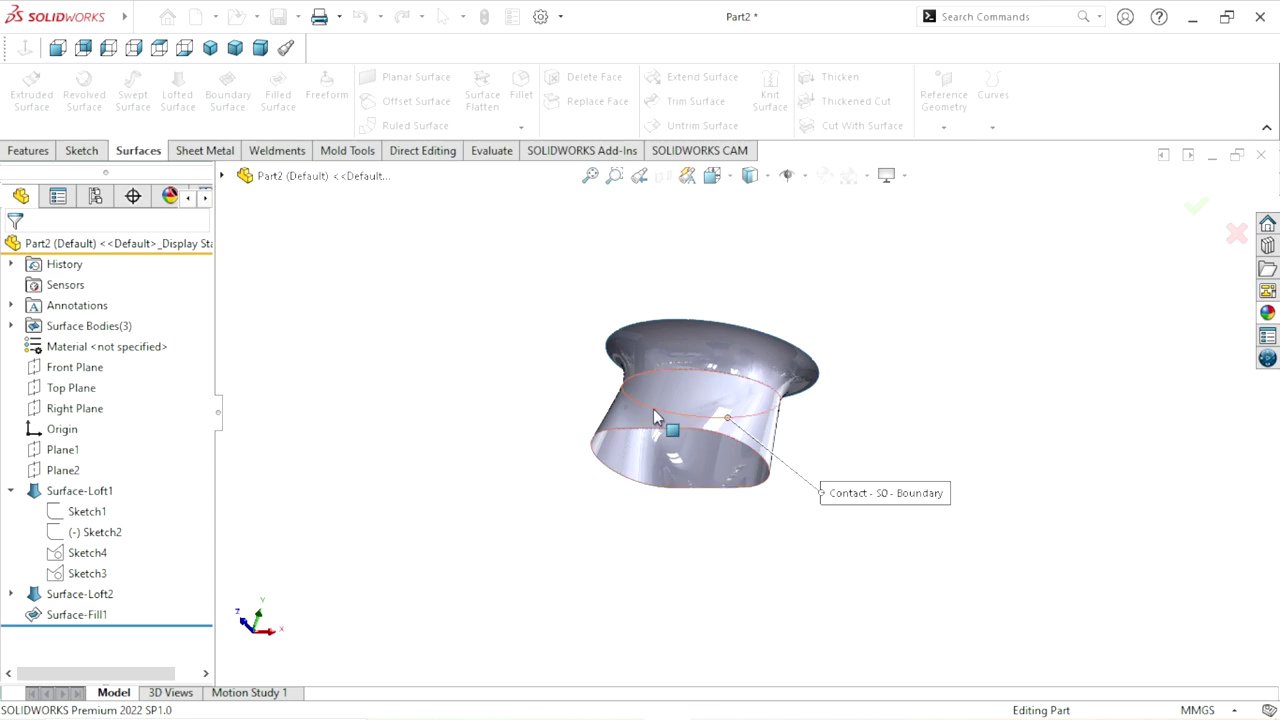
mouse_move(743, 309)
middle_mouse_down()
mouse_move(591, 531)
mouse_move(440, 354)
mouse_move(582, 369)
mouse_move(597, 211)
mouse_move(677, 466)
mouse_move(734, 293)
mouse_move(728, 428)
middle_mouse_up()
scroll(720, 408, "down", 3)
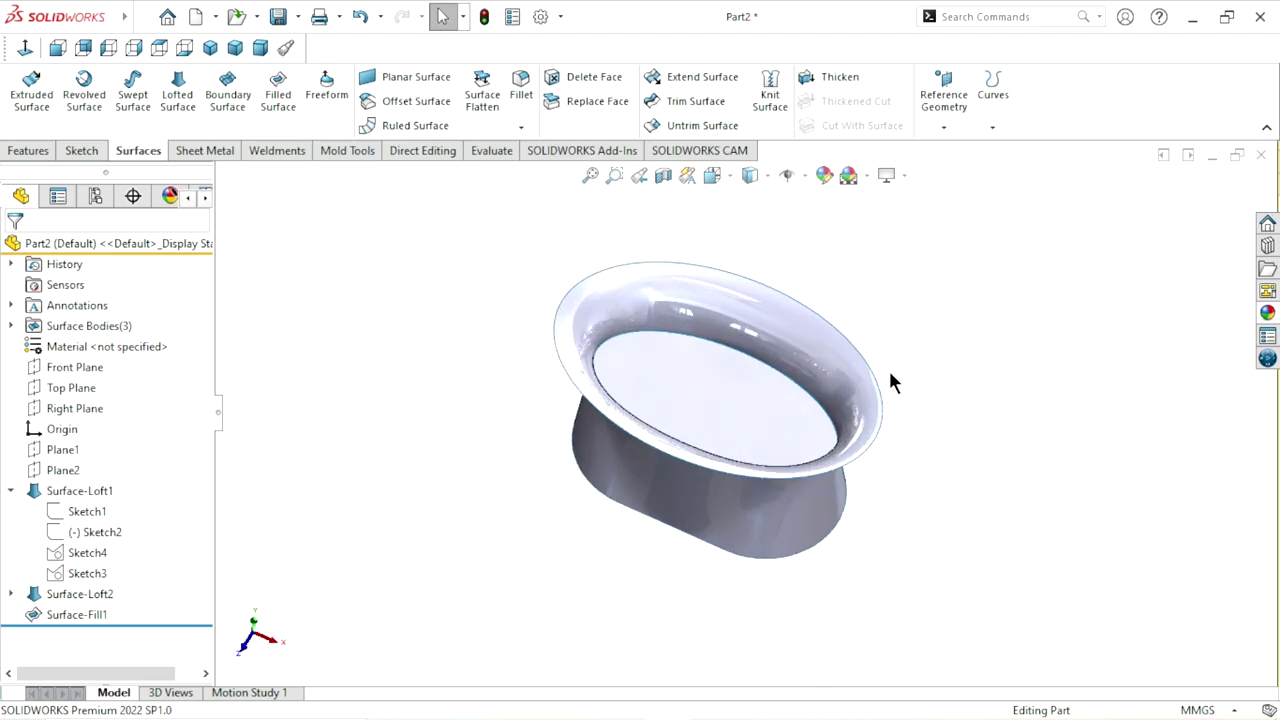
mouse_move(893, 383)
middle_mouse_down()
mouse_move(871, 294)
mouse_move(871, 334)
mouse_move(860, 320)
middle_mouse_up()
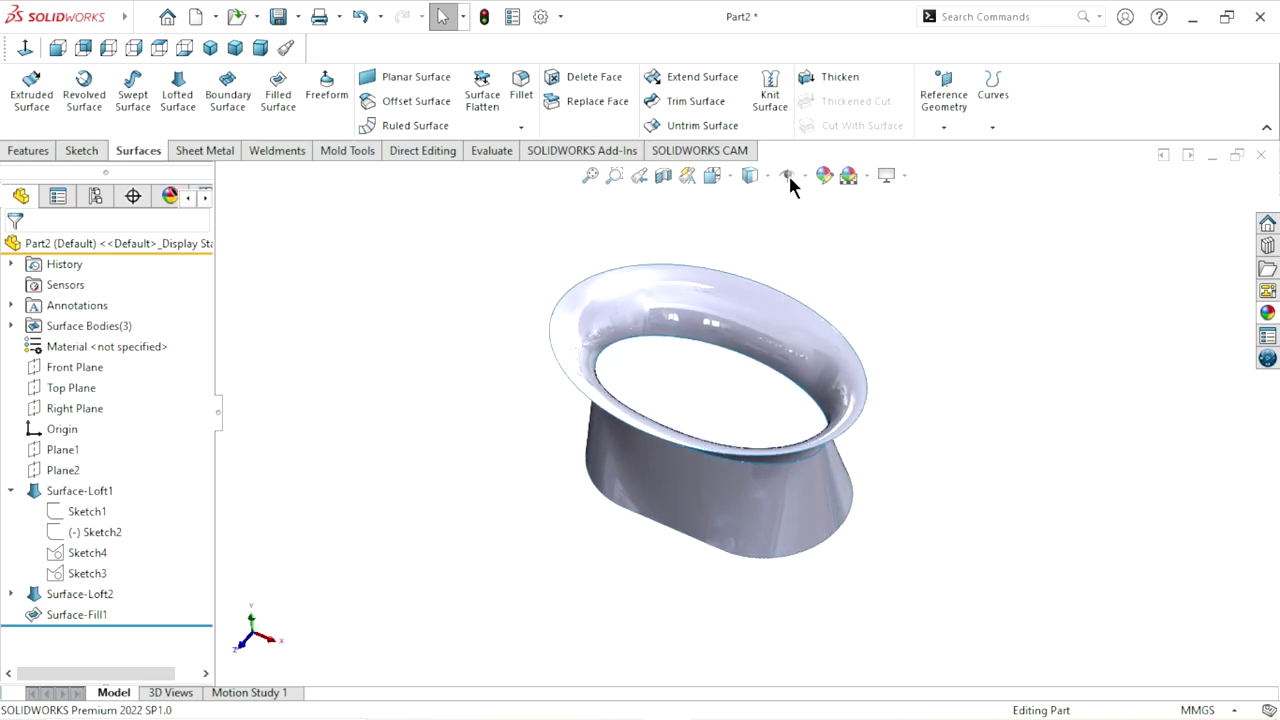
left_click(756, 105)
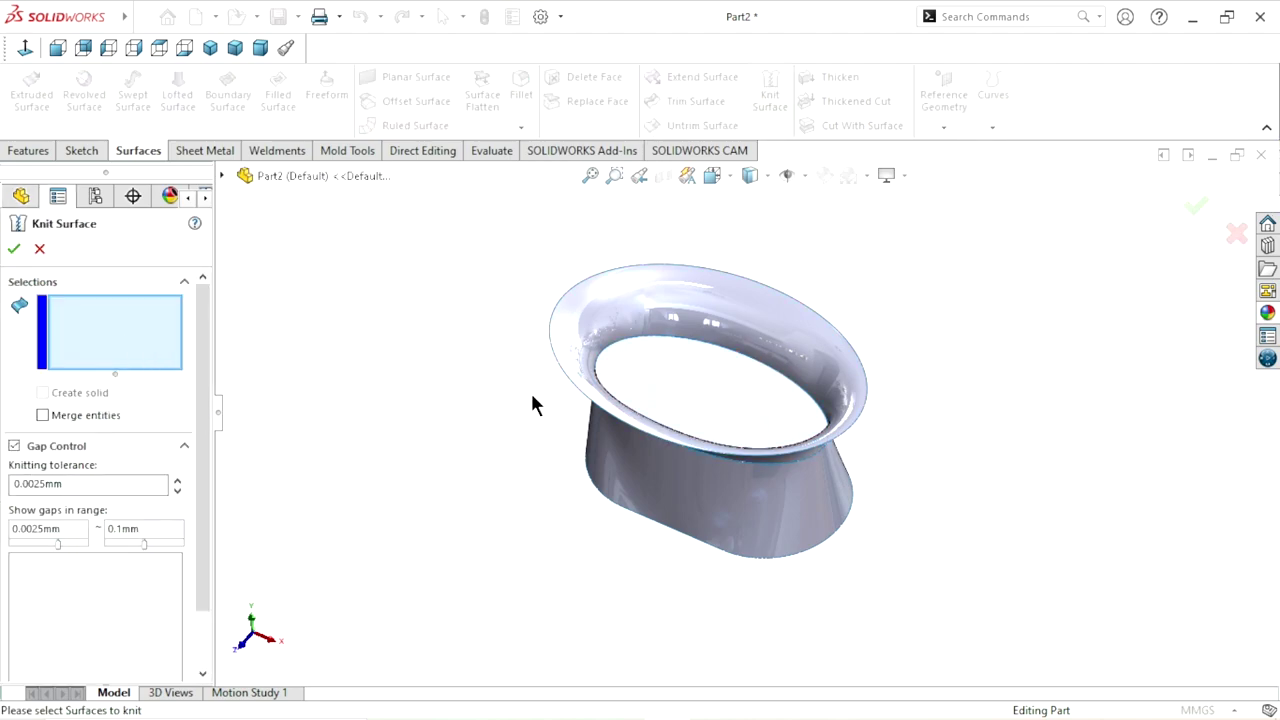
Step: Knit Surface-Loft1 and Surface-Loft2 into Surface-Knit1 and hide the filled floor surface
left_click(691, 295)
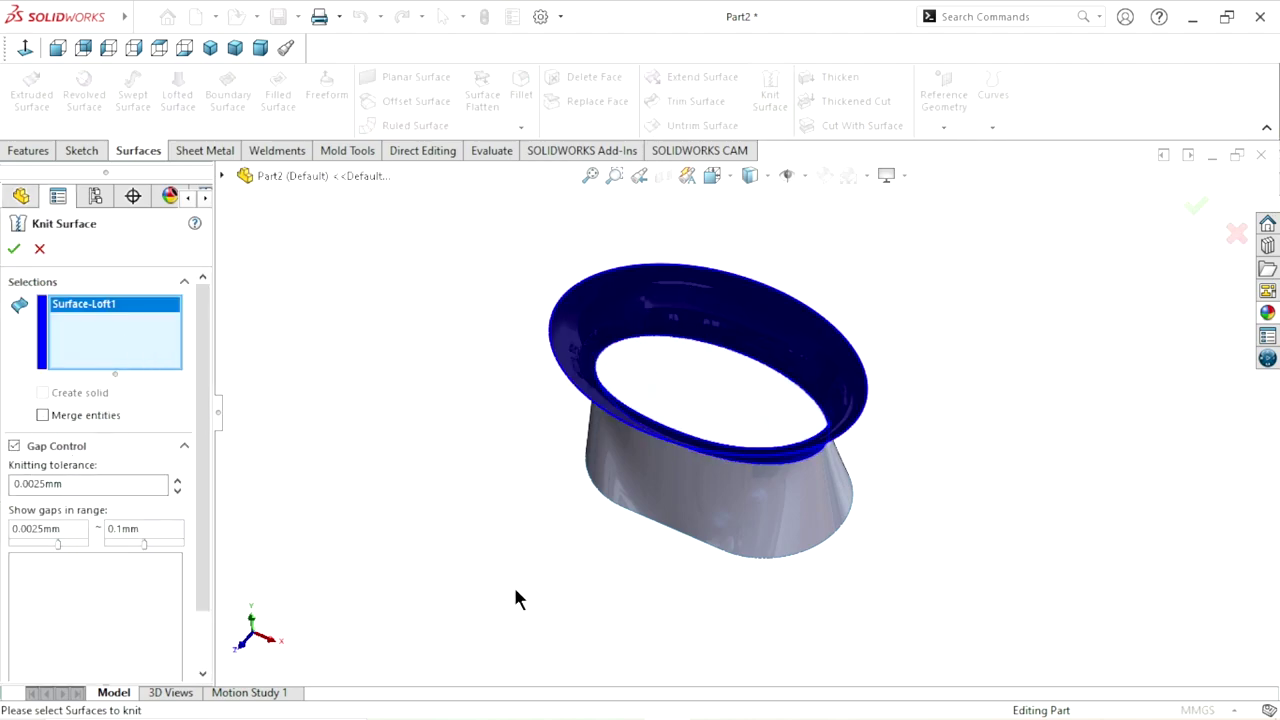
left_click(671, 490)
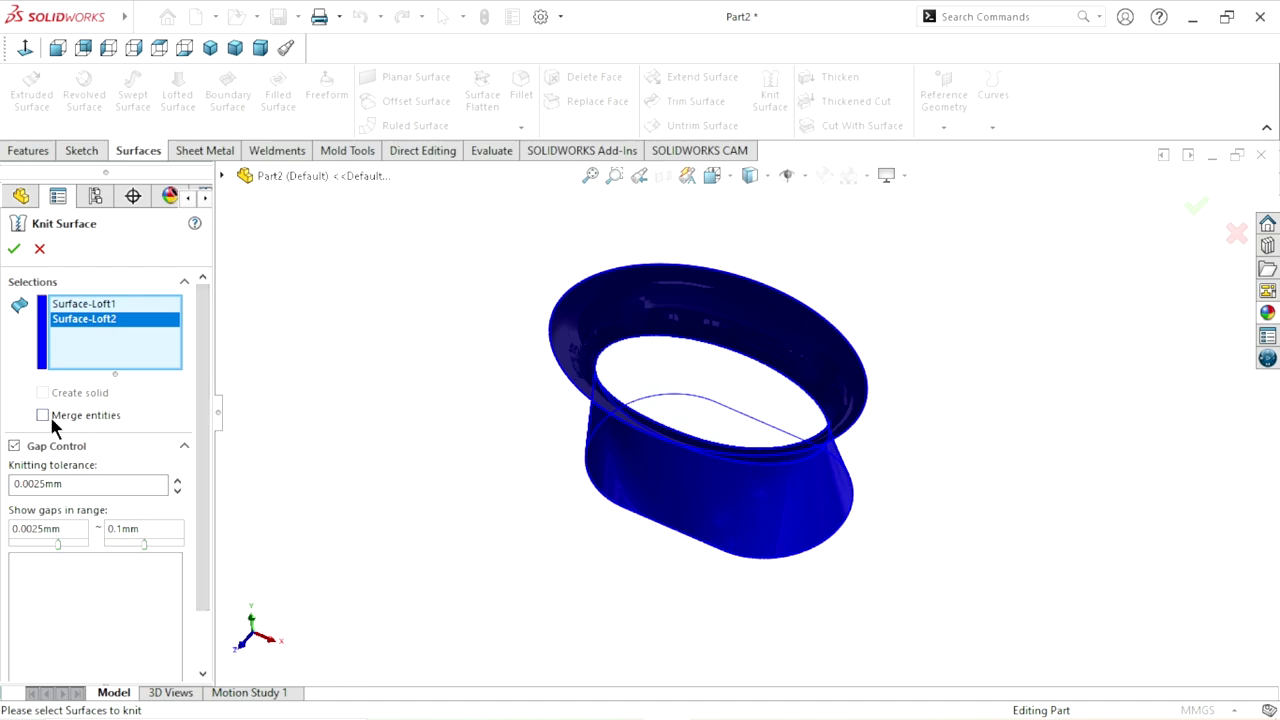
left_click(14, 248)
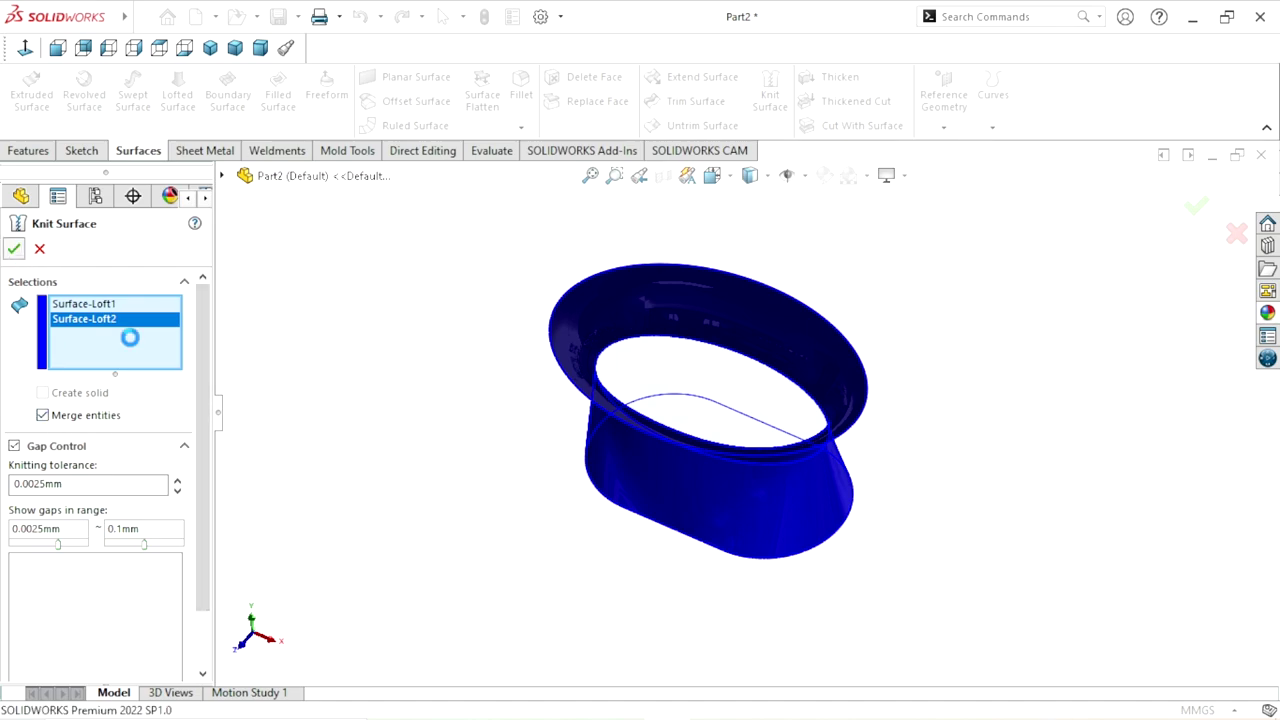
left_click(446, 455)
scroll(760, 440, "up", 3)
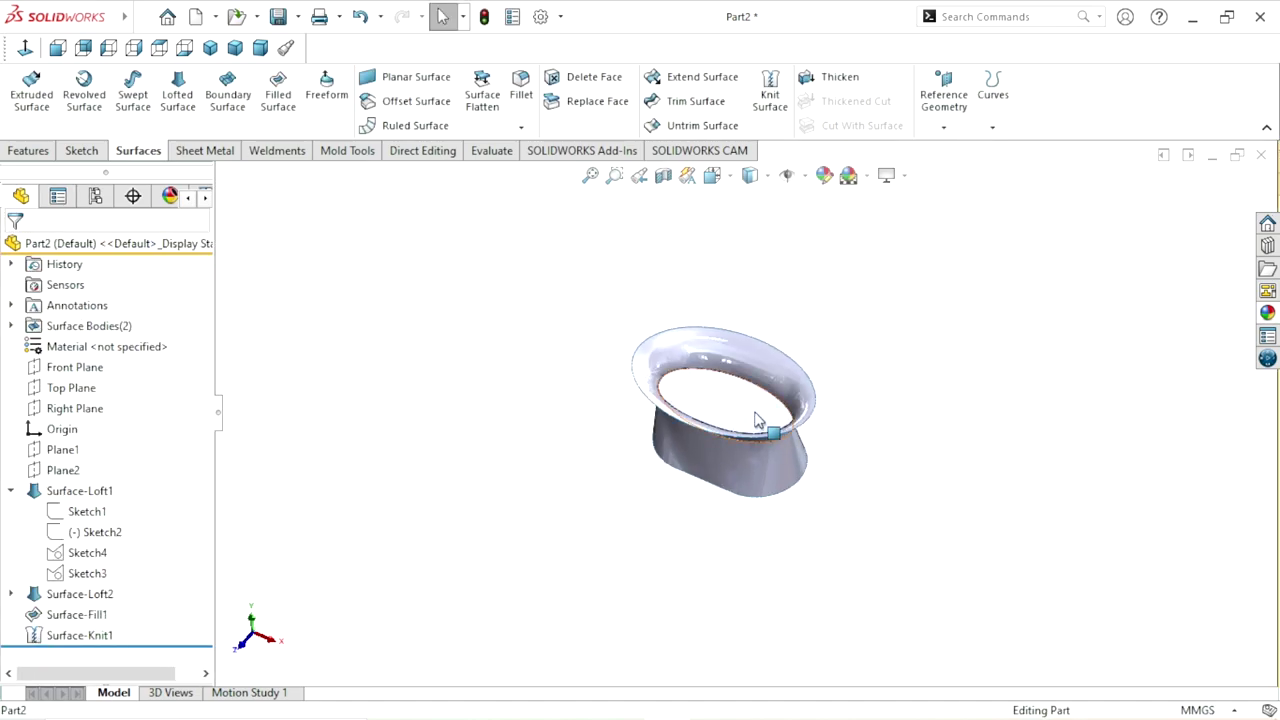
left_click(757, 420)
left_click(607, 516)
middle_click_drag(607, 516, 590, 470)
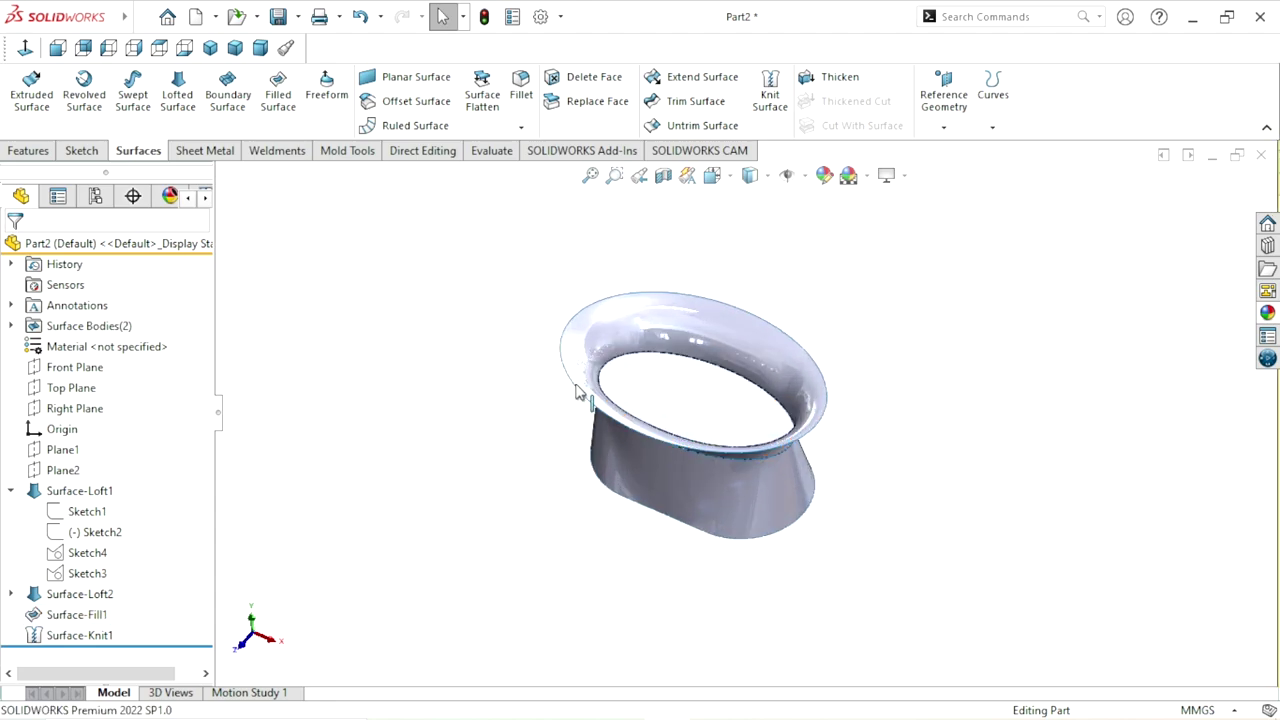
Step: Expand Surface Bodies and select the Surface-Knit1 body for thickening
left_click(10, 326)
left_click(75, 346)
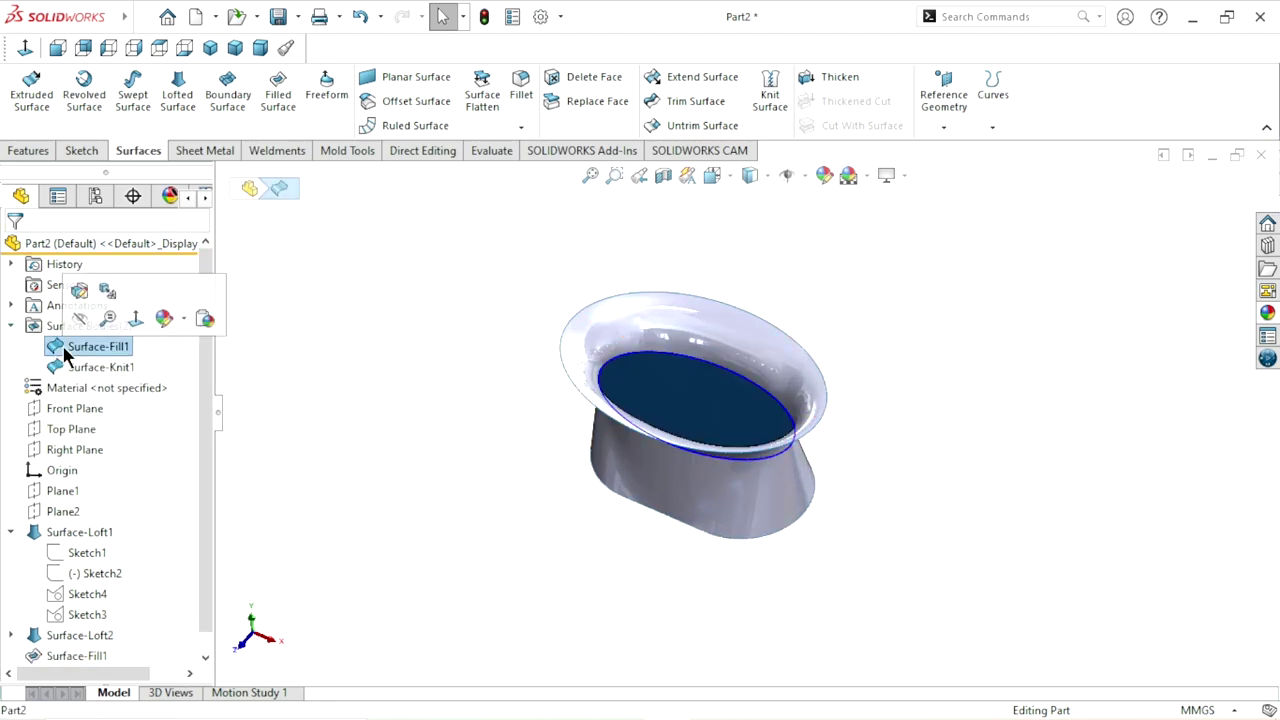
left_click(90, 367)
mouse_move(451, 463)
middle_mouse_down()
mouse_move(497, 246)
mouse_move(440, 398)
middle_mouse_up()
left_click_drag(440, 398, 428, 417)
key("Escape")
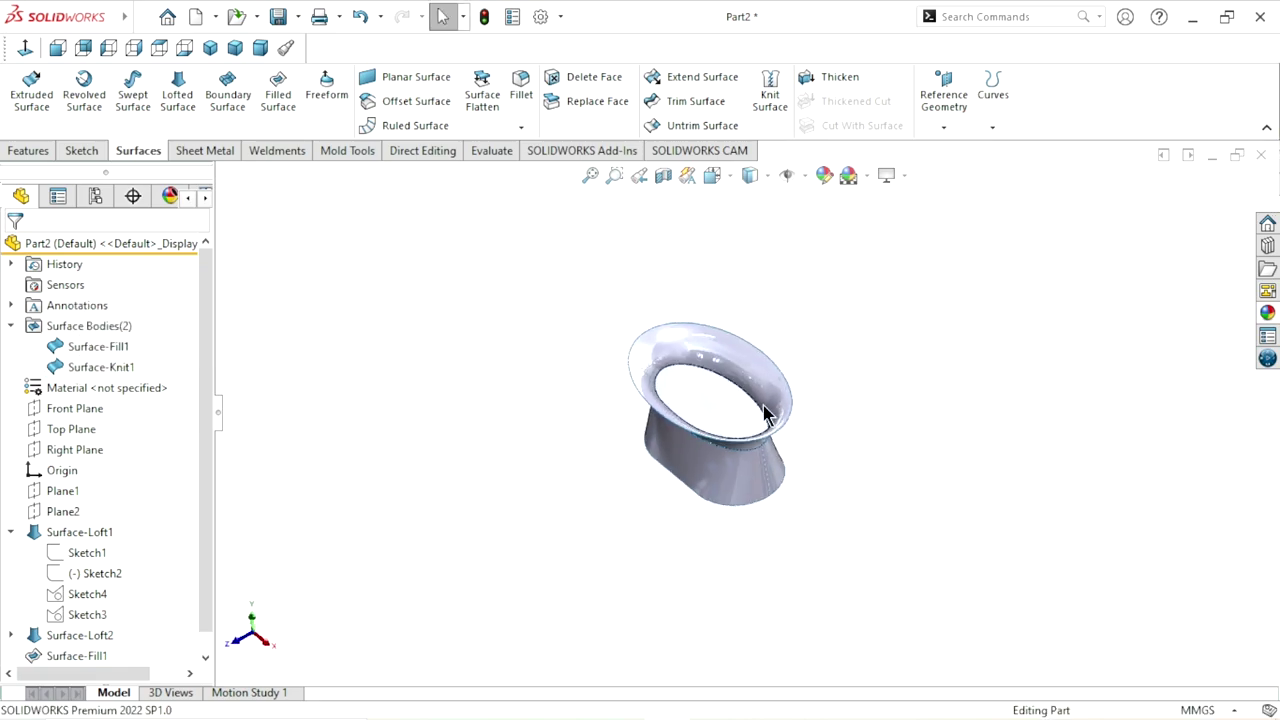
left_click(100, 367)
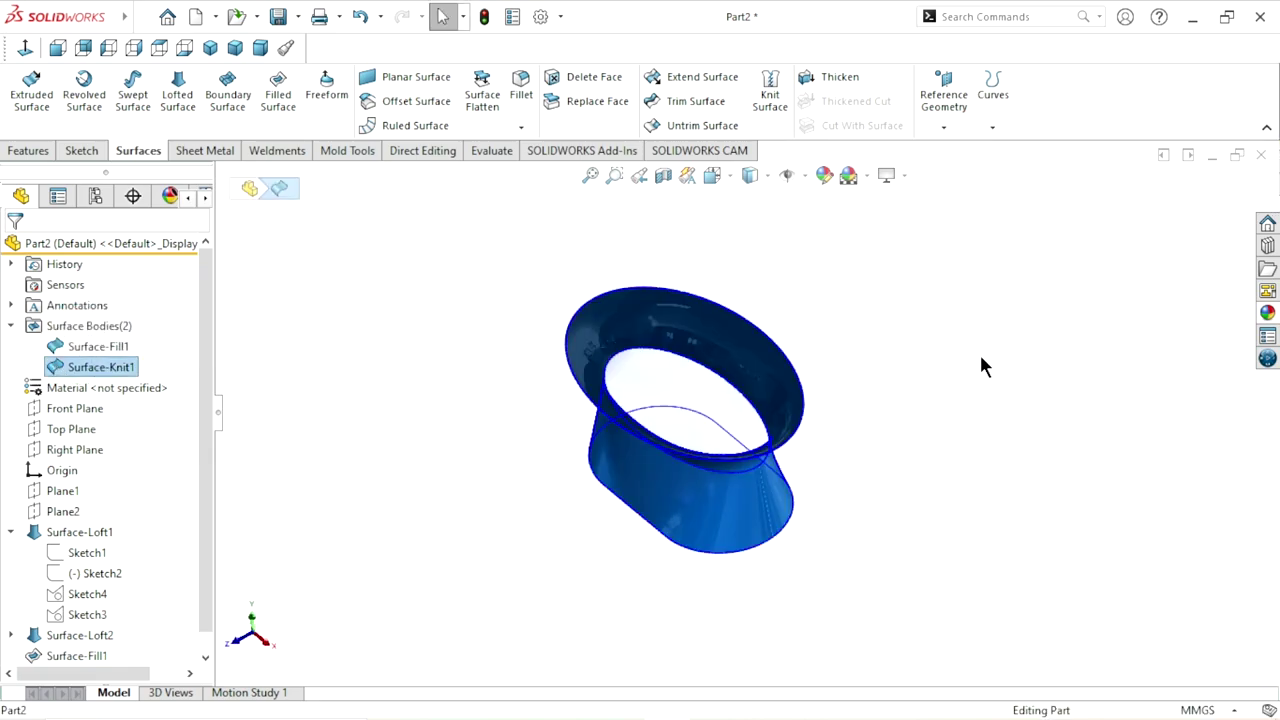
left_click(839, 77)
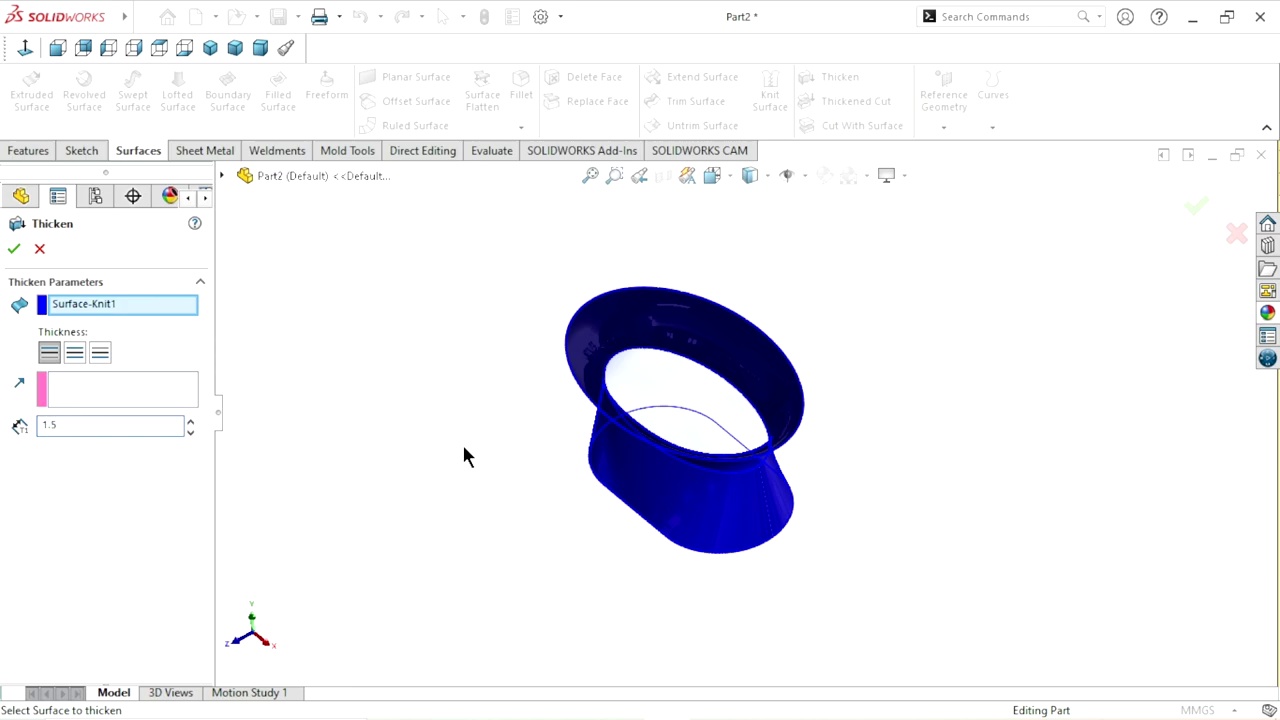
Step: Thicken Surface-Knit1 by 1.5 mm, trying both directions before keeping the original side
mouse_move(714, 486)
middle_mouse_down()
mouse_move(537, 392)
mouse_move(614, 391)
middle_mouse_up()
scroll(743, 349, "down", 2)
scroll(694, 429, "down", 3)
scroll(600, 425, "down", 2)
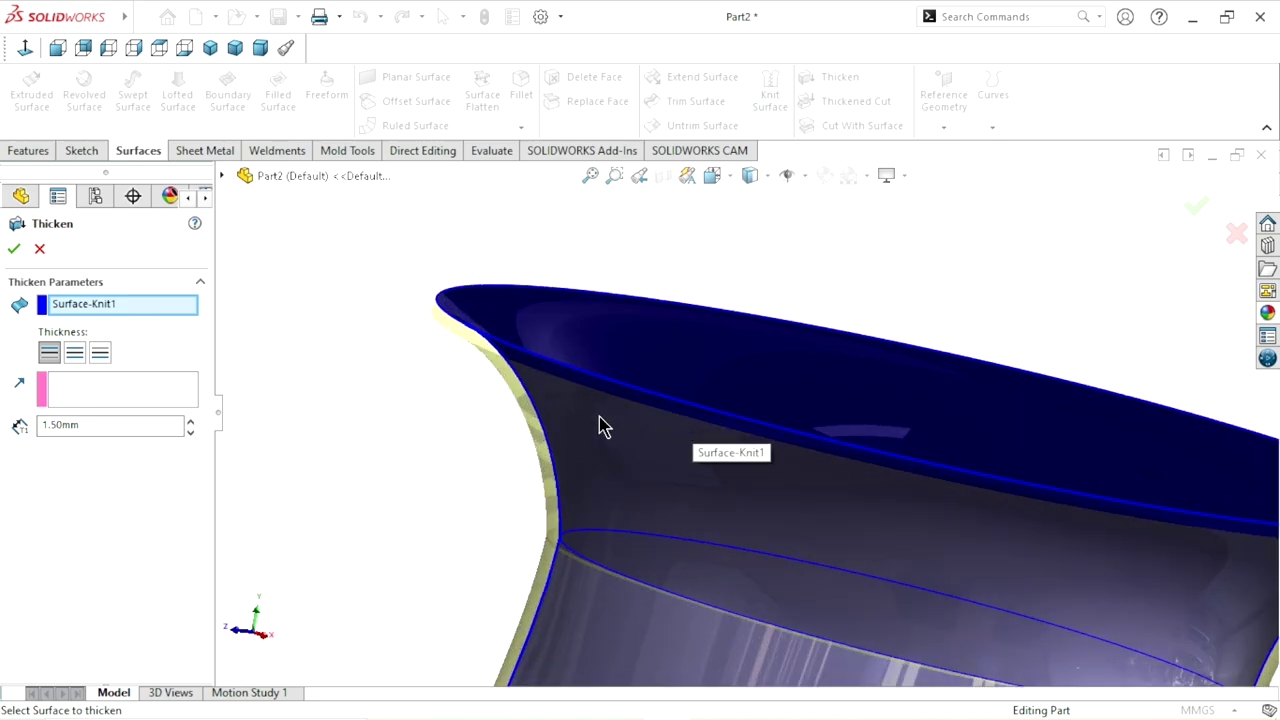
scroll(428, 440, "down", 2)
middle_click_drag(428, 446, 414, 415)
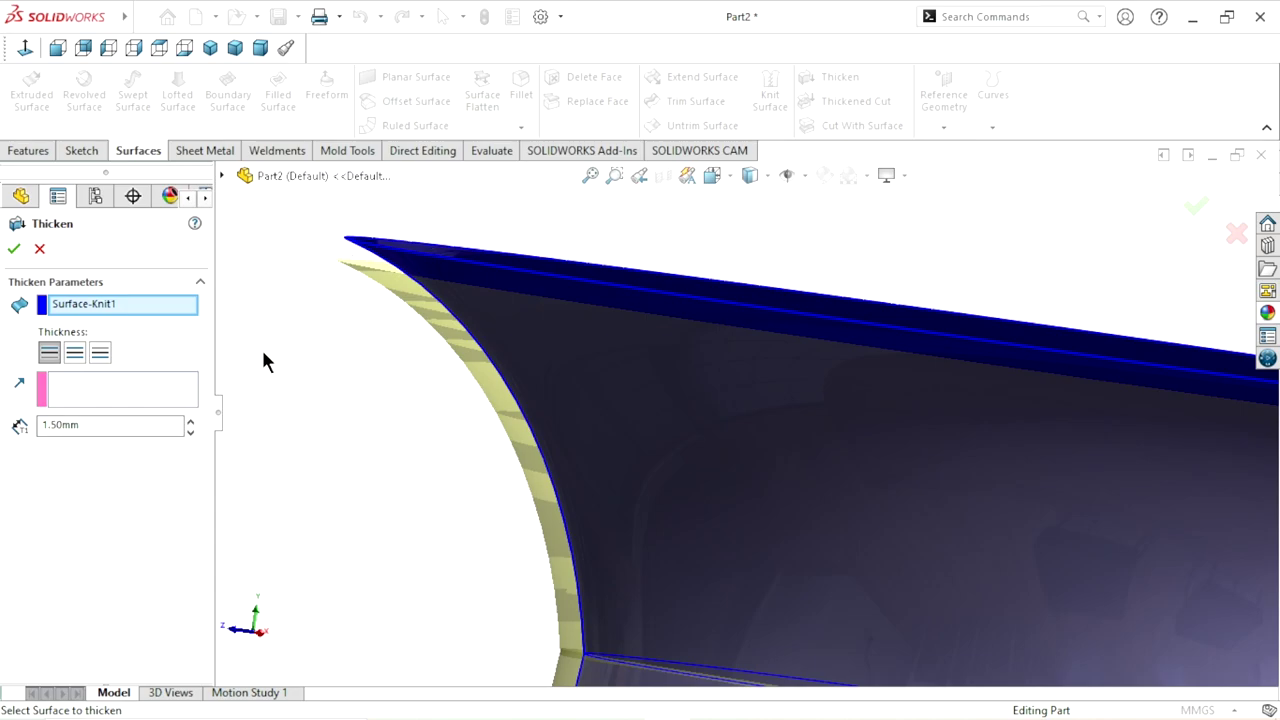
left_click(99, 355)
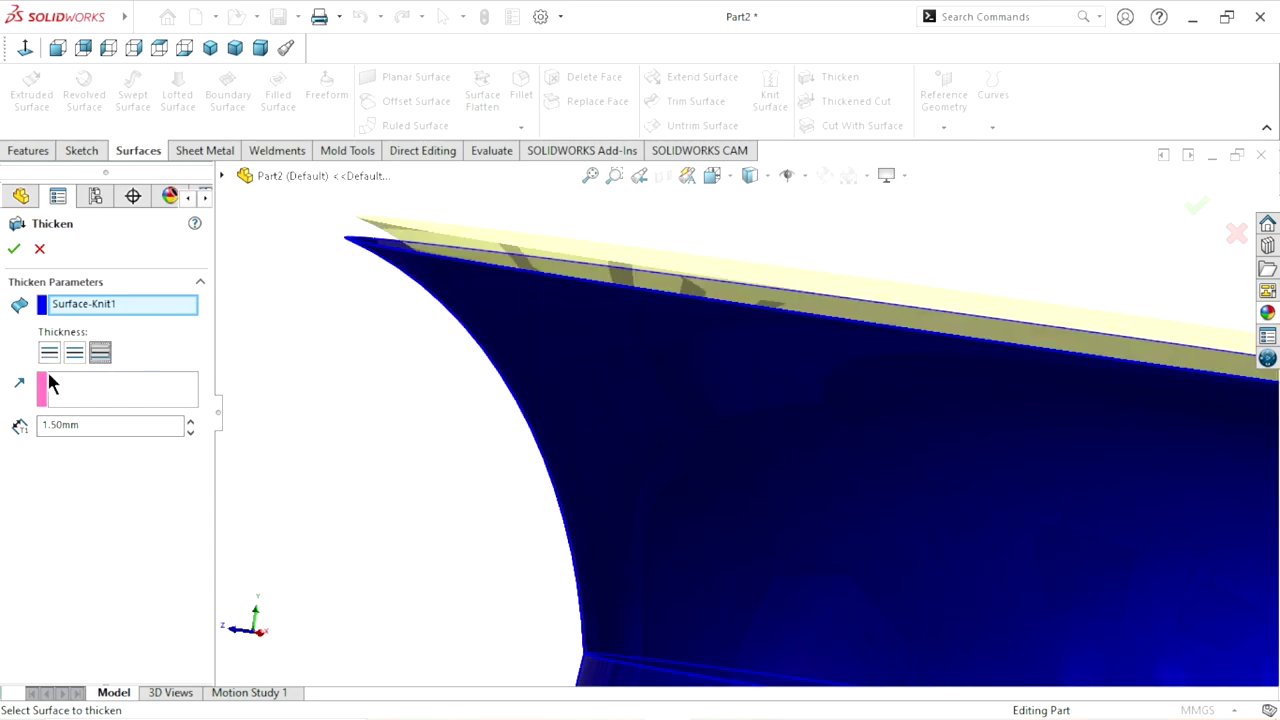
left_click(74, 354)
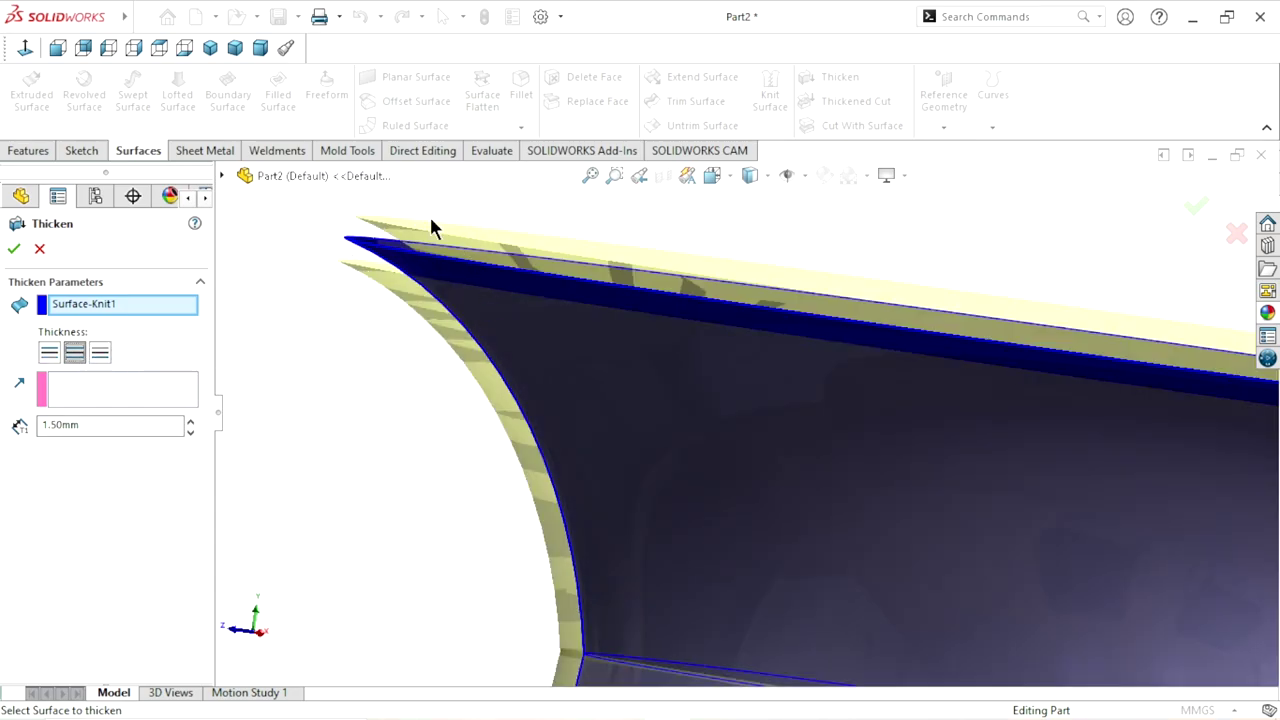
left_click(49, 358)
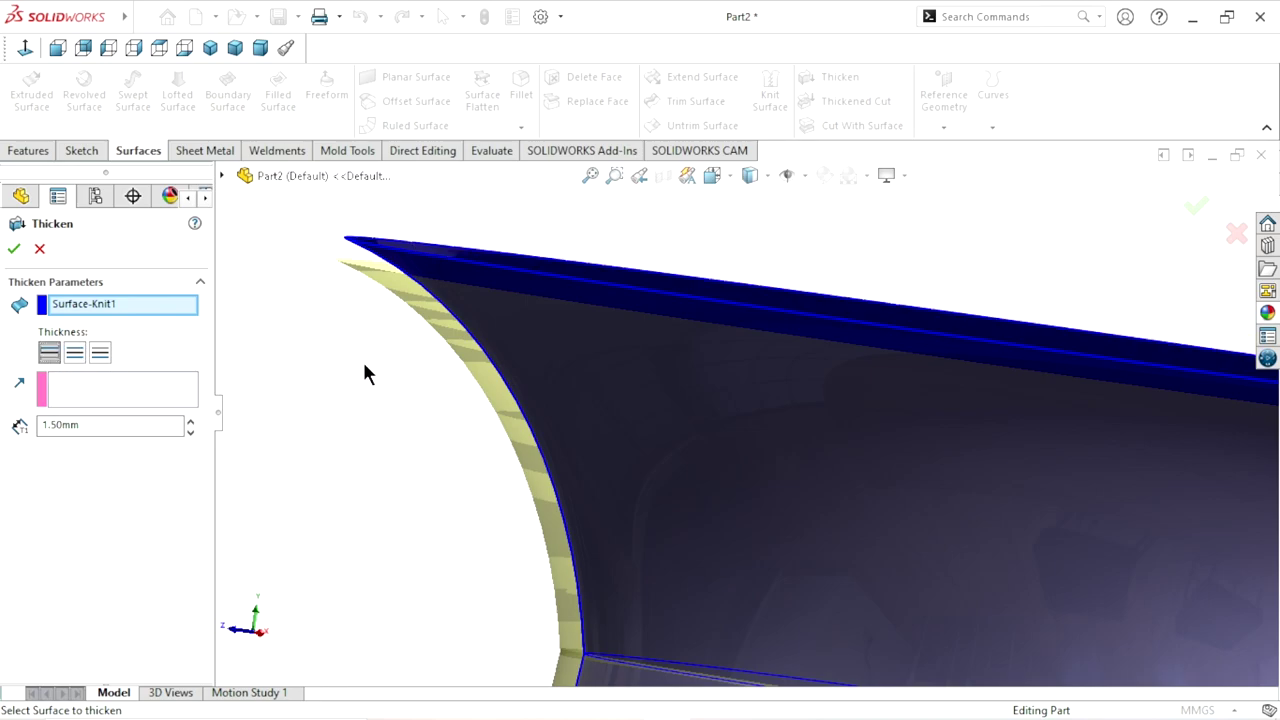
Step: Select the oval Surface-Fill1 floor surface
scroll(507, 373, "up", 2)
mouse_move(507, 362)
middle_mouse_down()
mouse_move(454, 423)
mouse_move(219, 415)
middle_mouse_up()
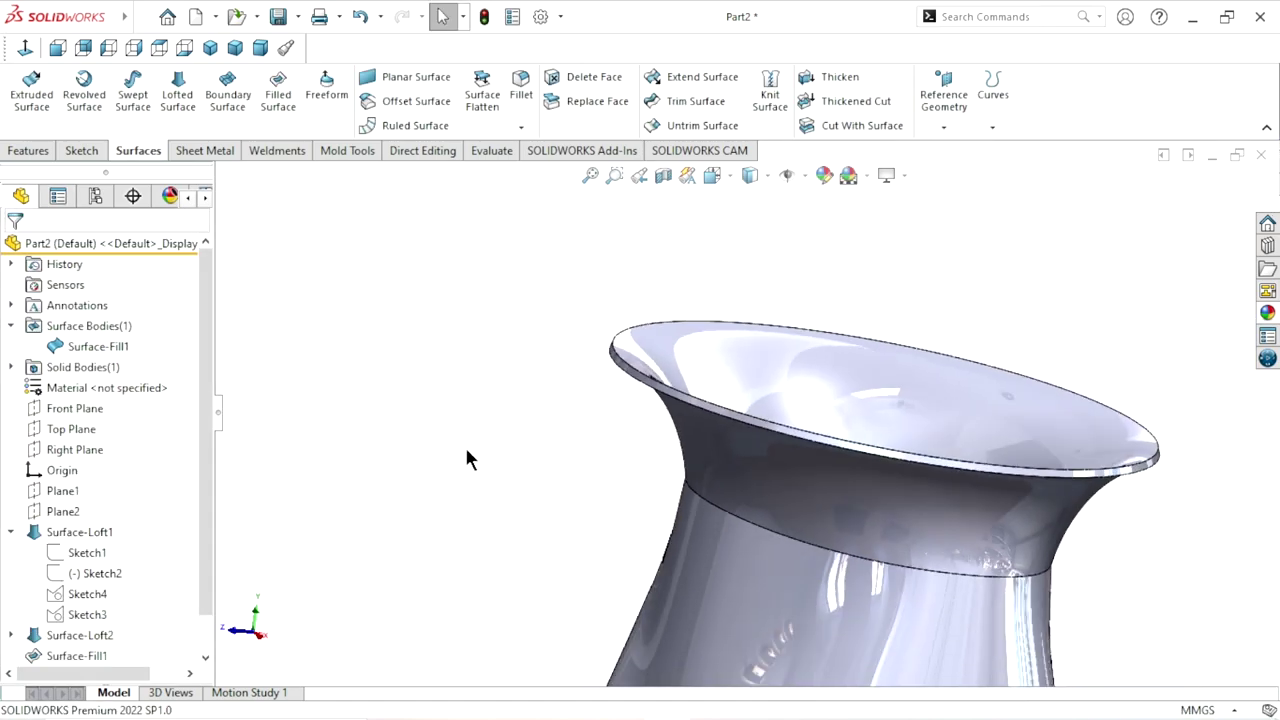
scroll(754, 446, "up", 3)
mouse_move(754, 446)
middle_mouse_down()
mouse_move(680, 503)
mouse_move(726, 463)
mouse_move(779, 367)
mouse_move(785, 400)
mouse_move(794, 349)
mouse_move(763, 463)
mouse_move(740, 430)
middle_mouse_up()
left_click(60, 346)
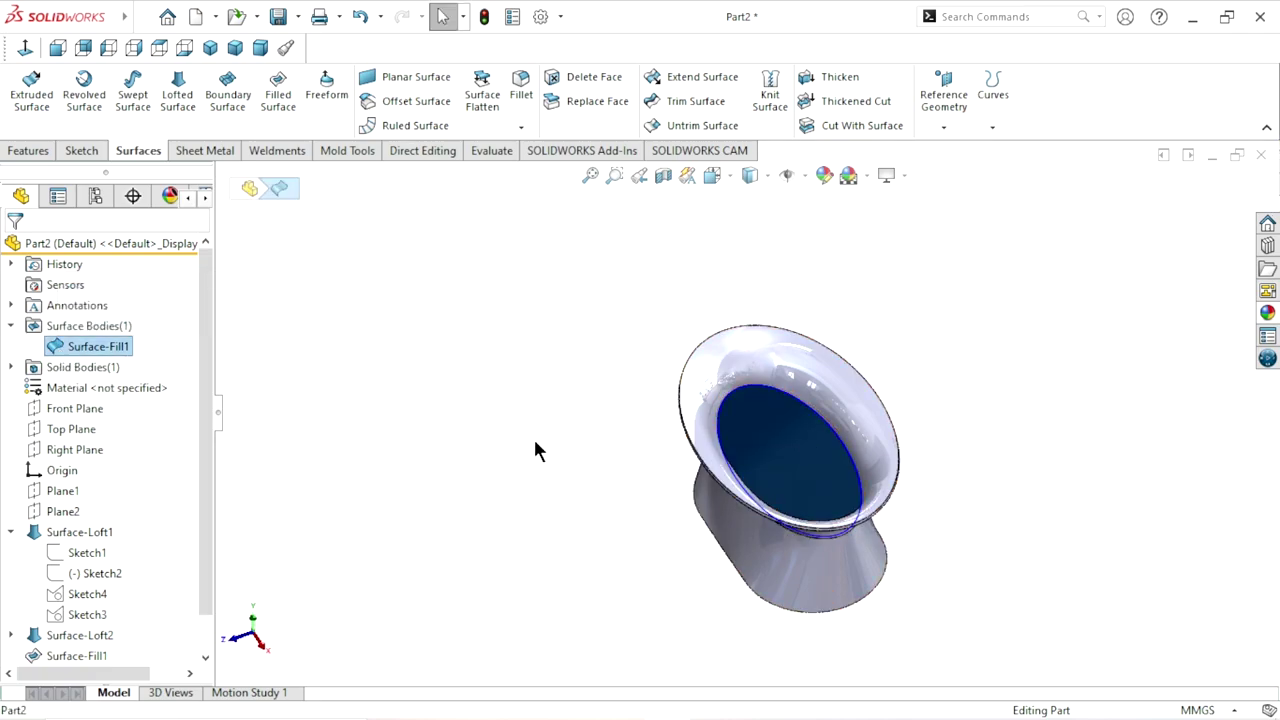
Step: Thicken Surface-Fill1 by 2 mm to one side, creating Thicken1
left_click(840, 84)
type("2")
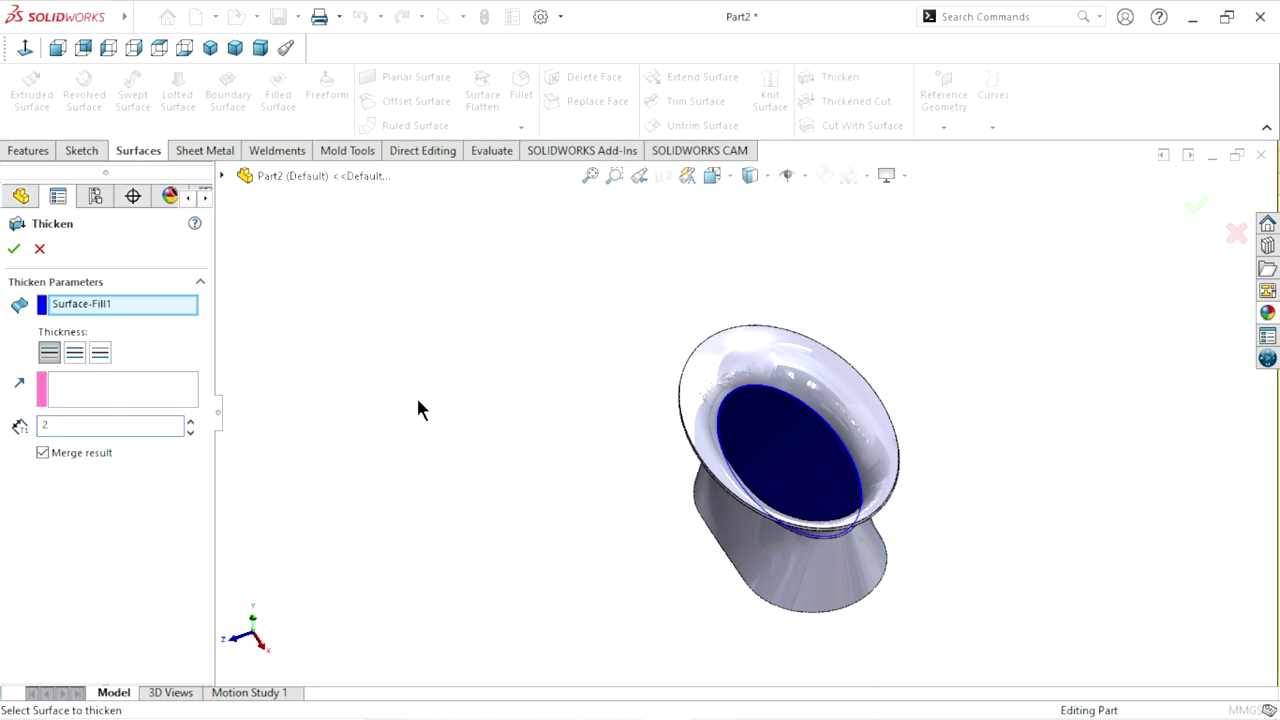
key("Return")
mouse_move(958, 480)
middle_mouse_down()
mouse_move(934, 426)
mouse_move(946, 434)
middle_mouse_up()
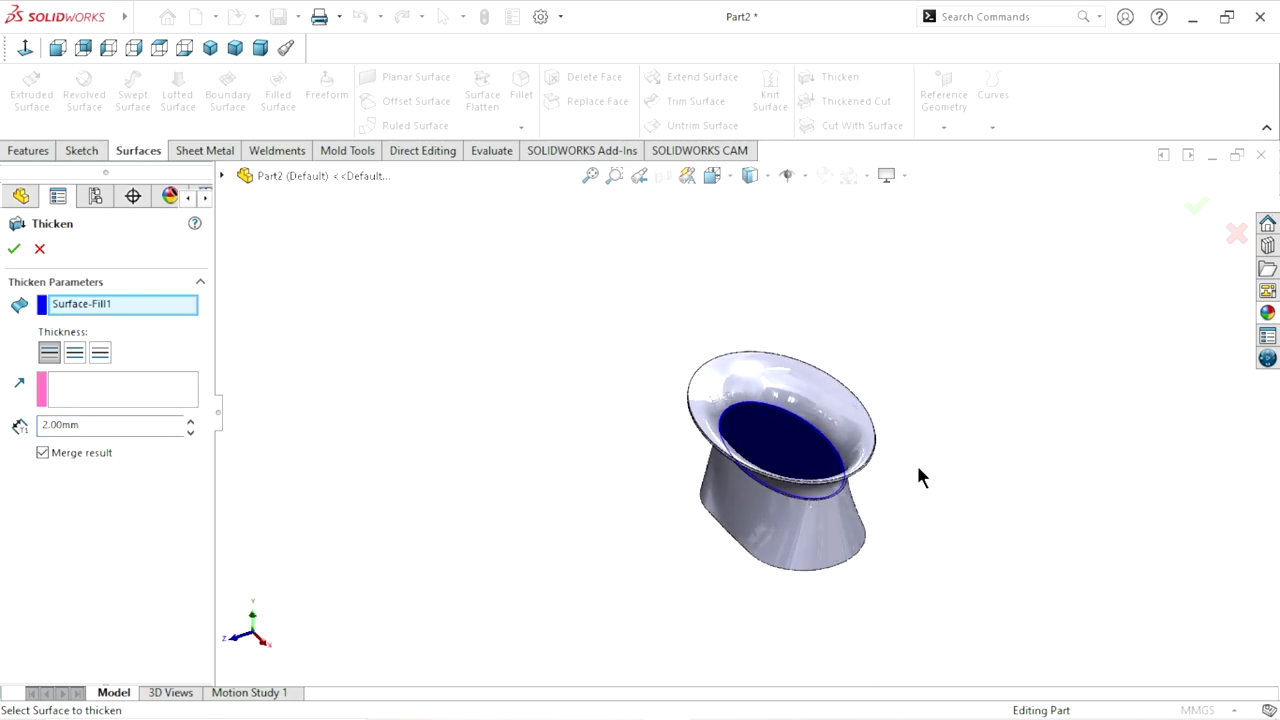
scroll(870, 450, "down", 3)
scroll(829, 440, "down", 3)
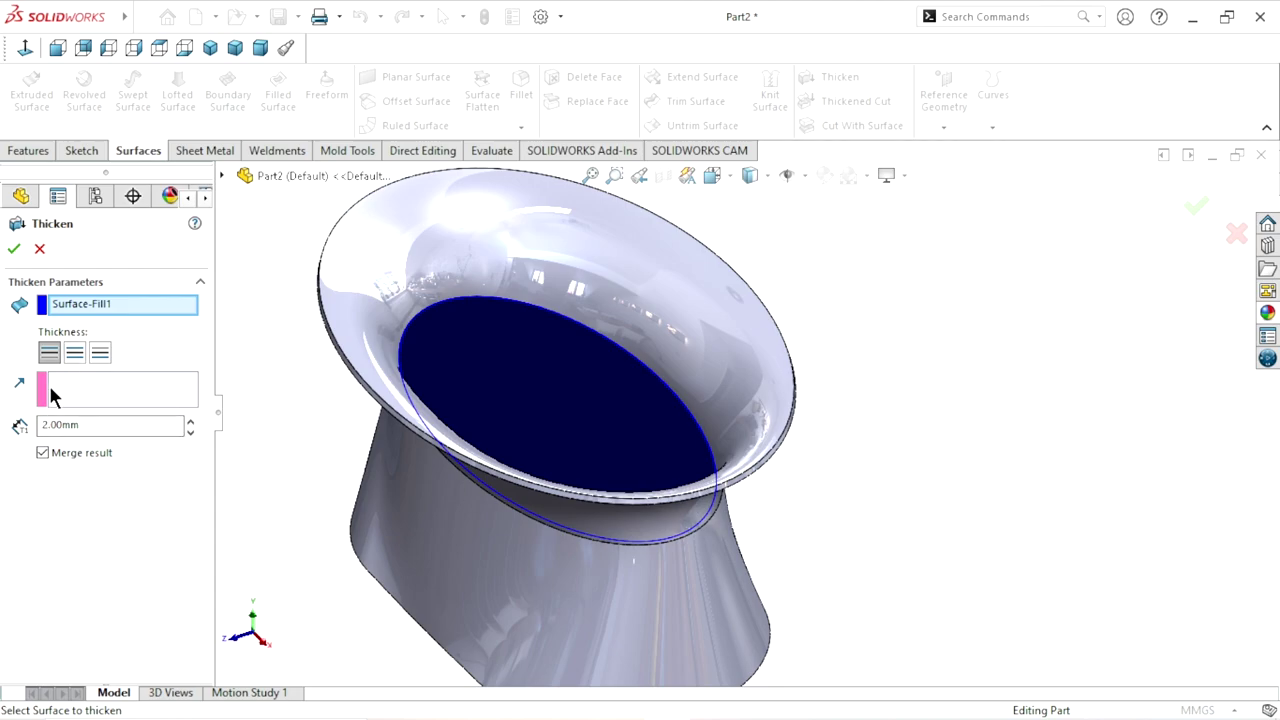
left_click(72, 354)
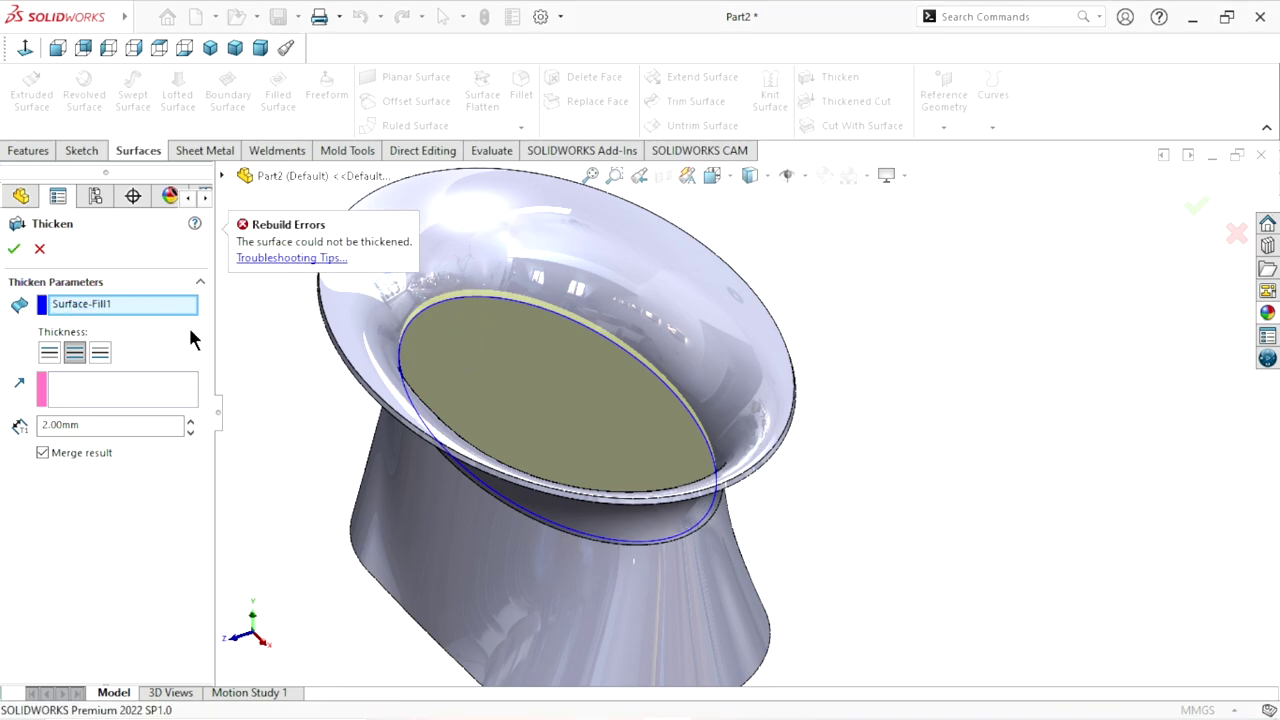
left_click(47, 354)
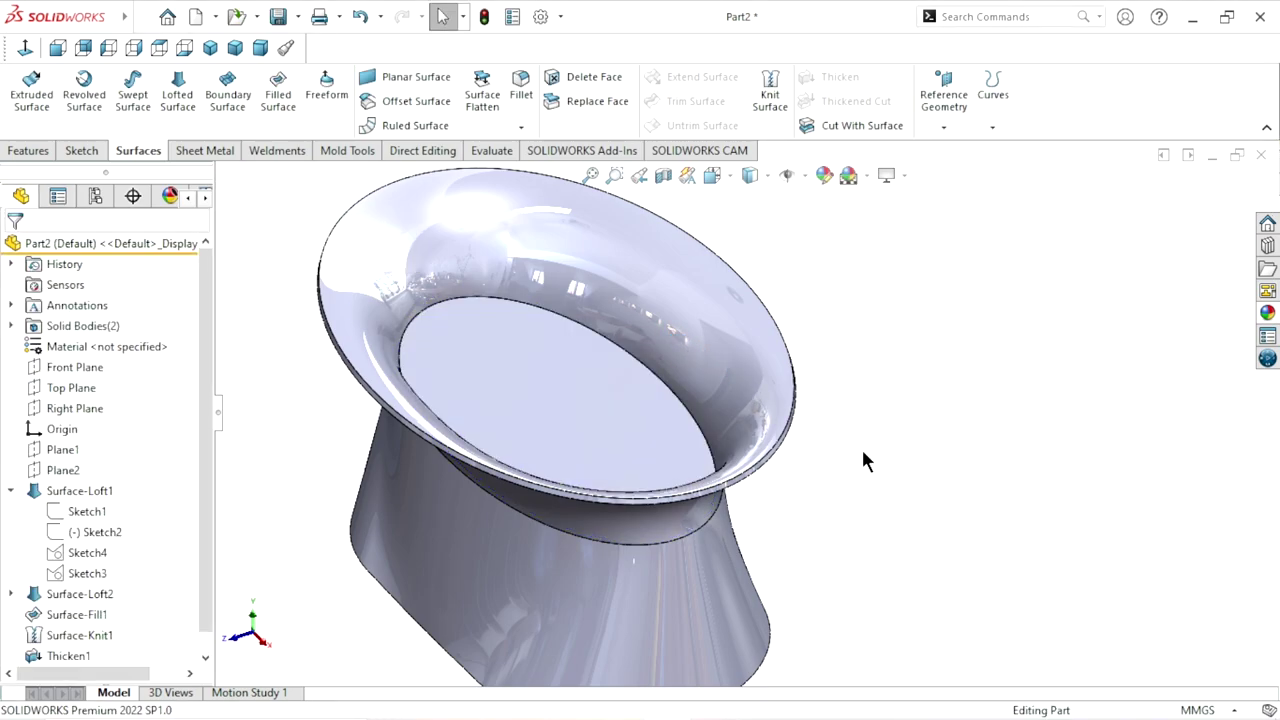
Step: Orbit the dish and start Sketch6 on the thickened oval floor's top face
scroll(743, 514, "up", 3)
mouse_move(743, 514)
middle_mouse_down()
mouse_move(778, 430)
mouse_move(785, 438)
middle_mouse_up()
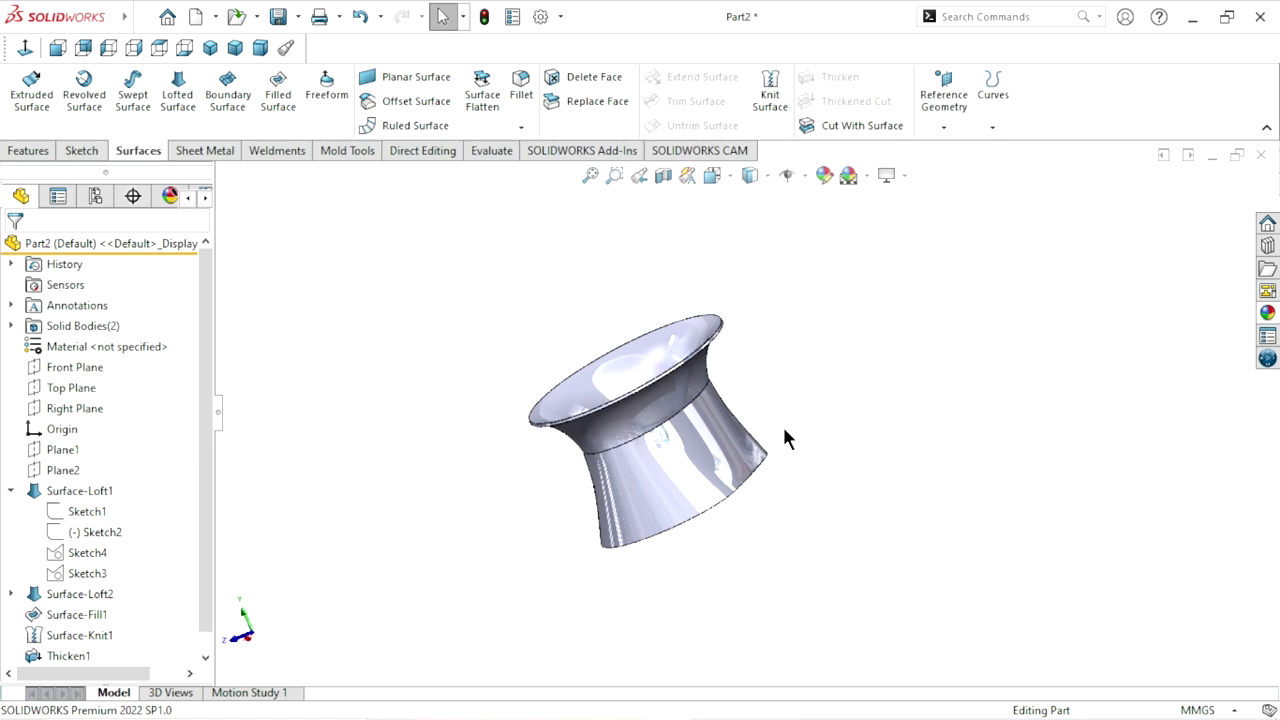
middle_click_drag(675, 432, 657, 523)
mouse_move(743, 465)
middle_mouse_down()
mouse_move(700, 423)
mouse_move(786, 437)
middle_mouse_up()
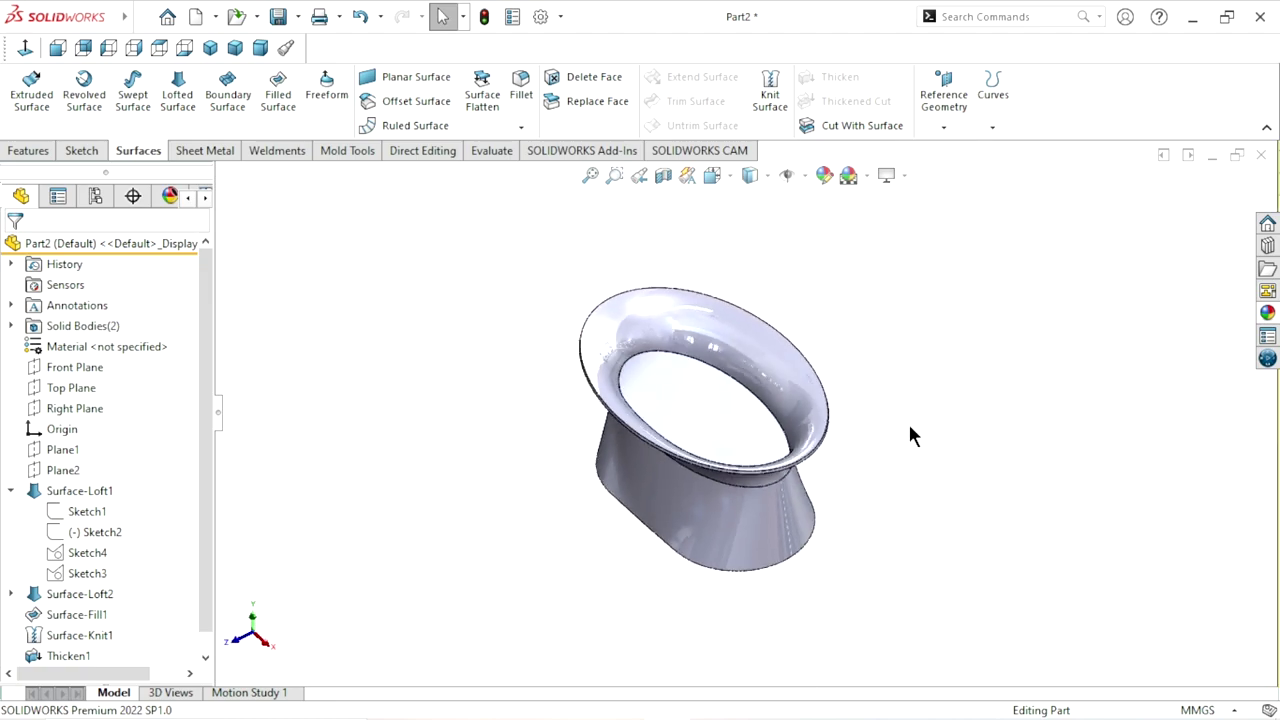
mouse_move(908, 430)
middle_mouse_down()
mouse_move(817, 286)
mouse_move(854, 471)
mouse_move(698, 474)
middle_mouse_up()
left_click(700, 467)
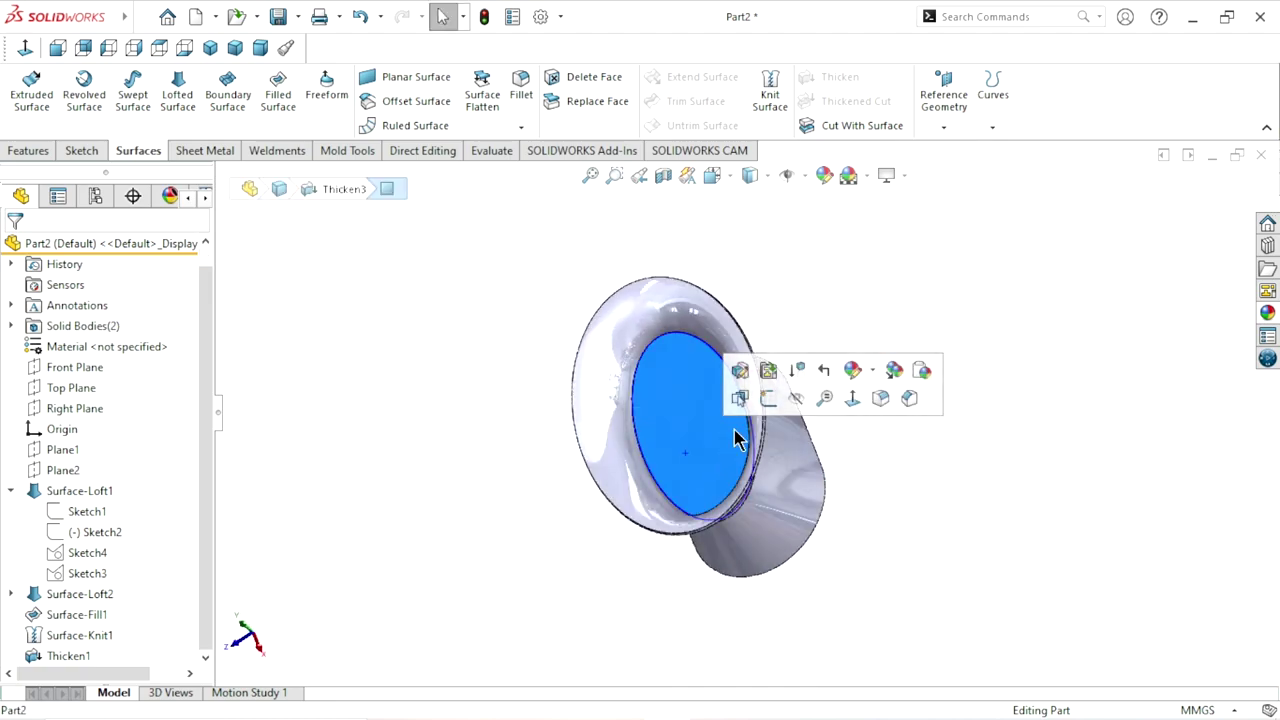
left_click(773, 409)
Step: View the floor sketch Normal To and place a sketch point at the origin
left_click(25, 48)
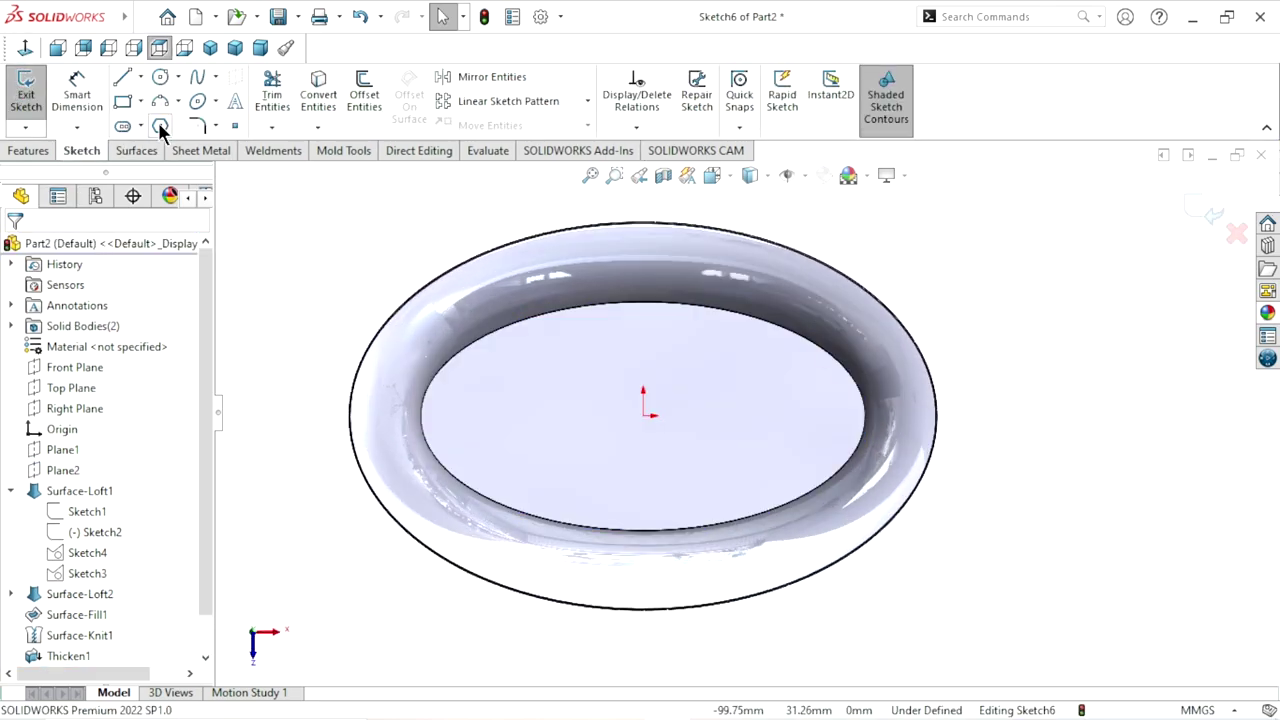
left_click(234, 125)
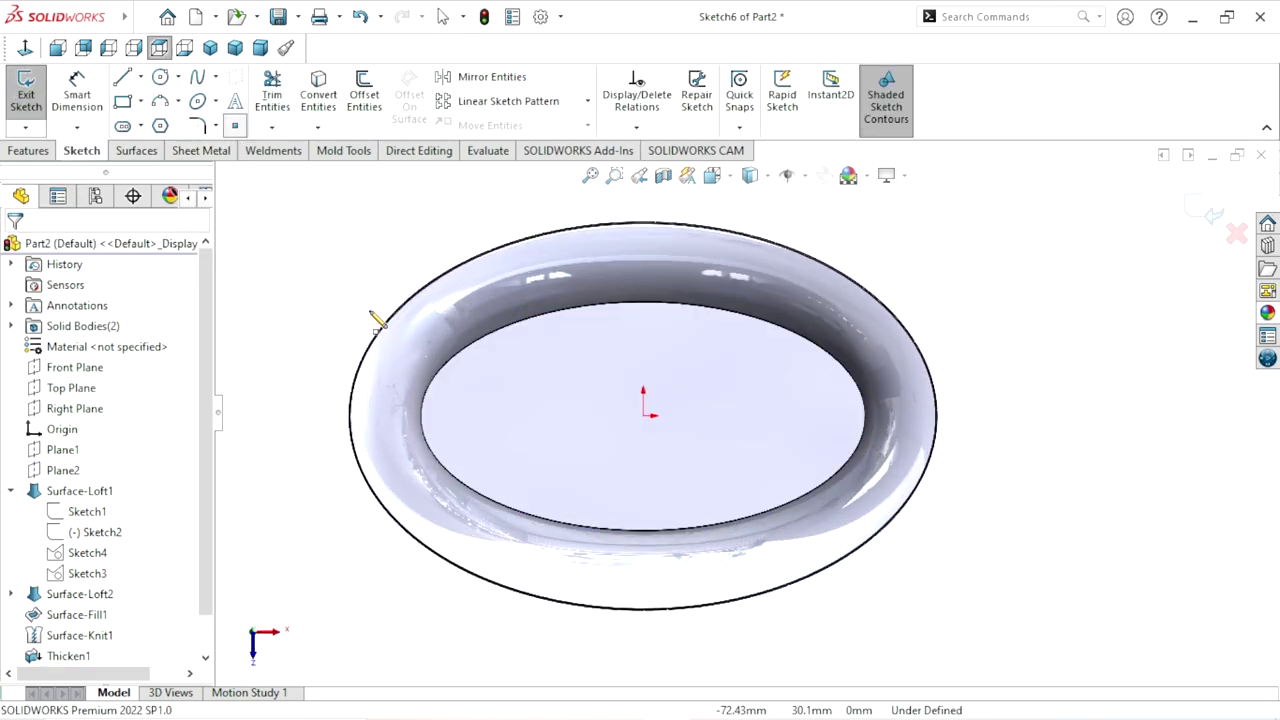
left_click(643, 416)
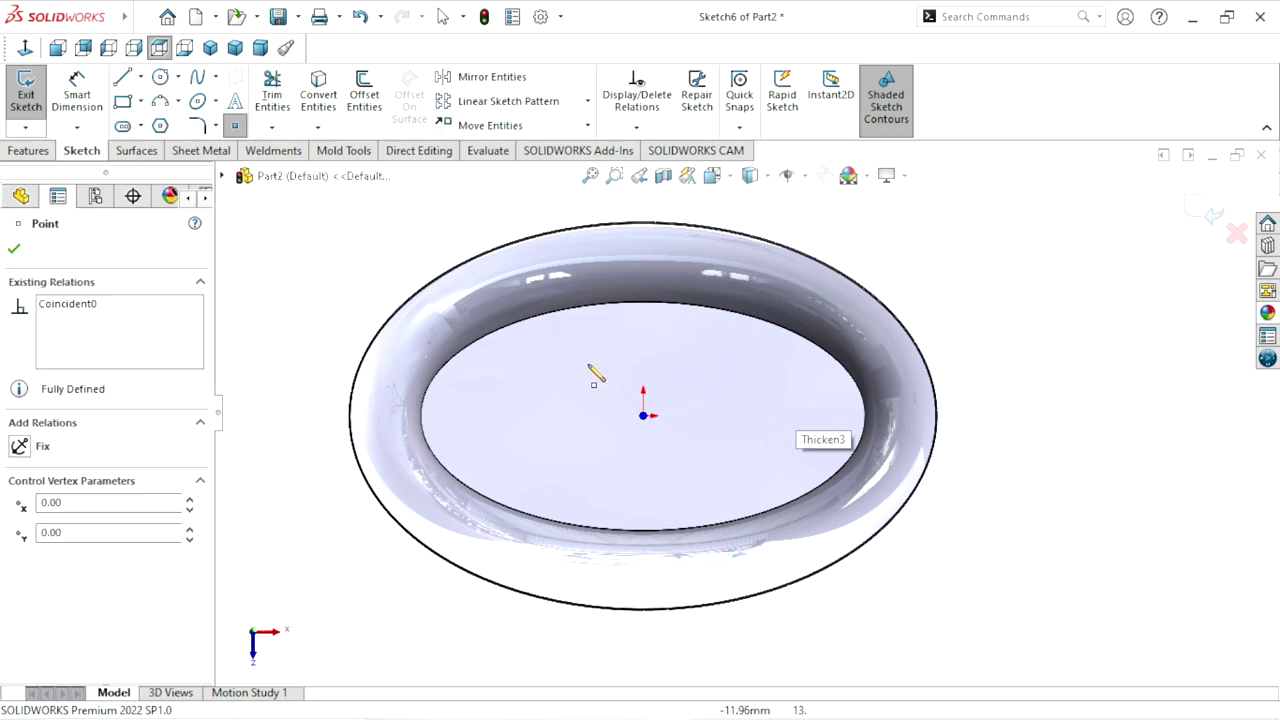
left_click(14, 248)
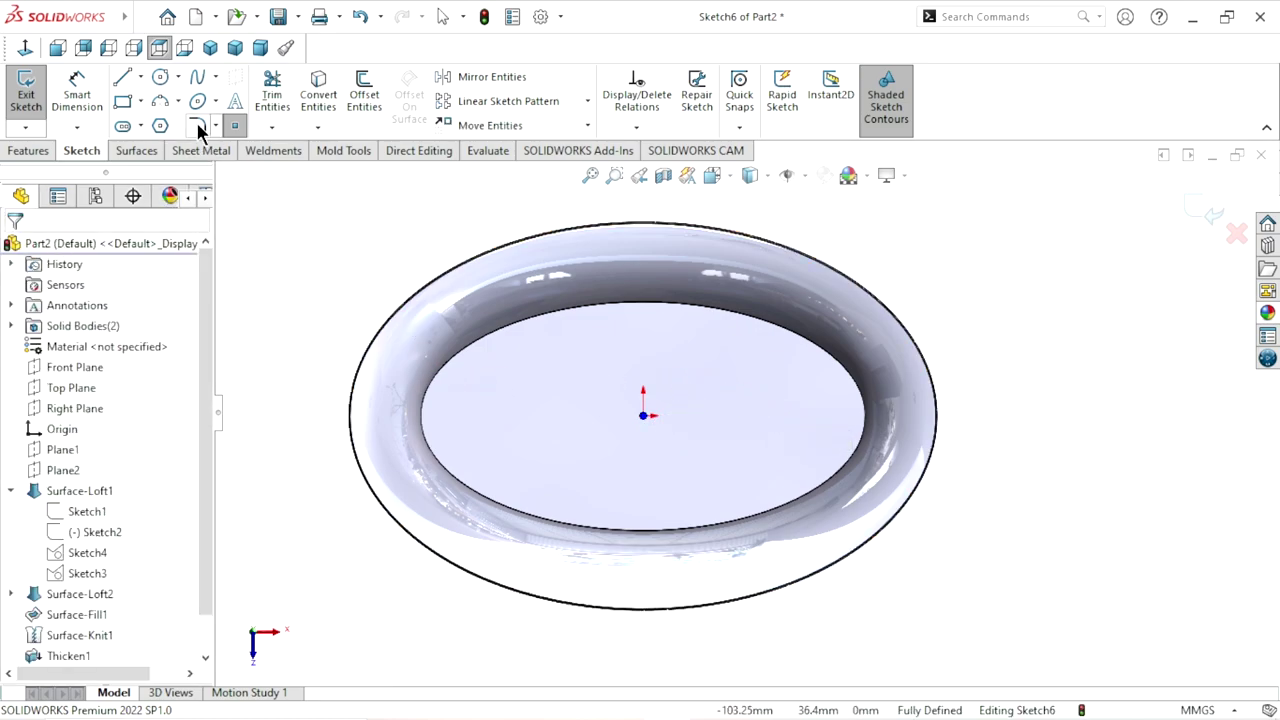
Step: Draw a horizontal centerline from the origin rightward past the dish rim
left_click(140, 77)
left_click(137, 124)
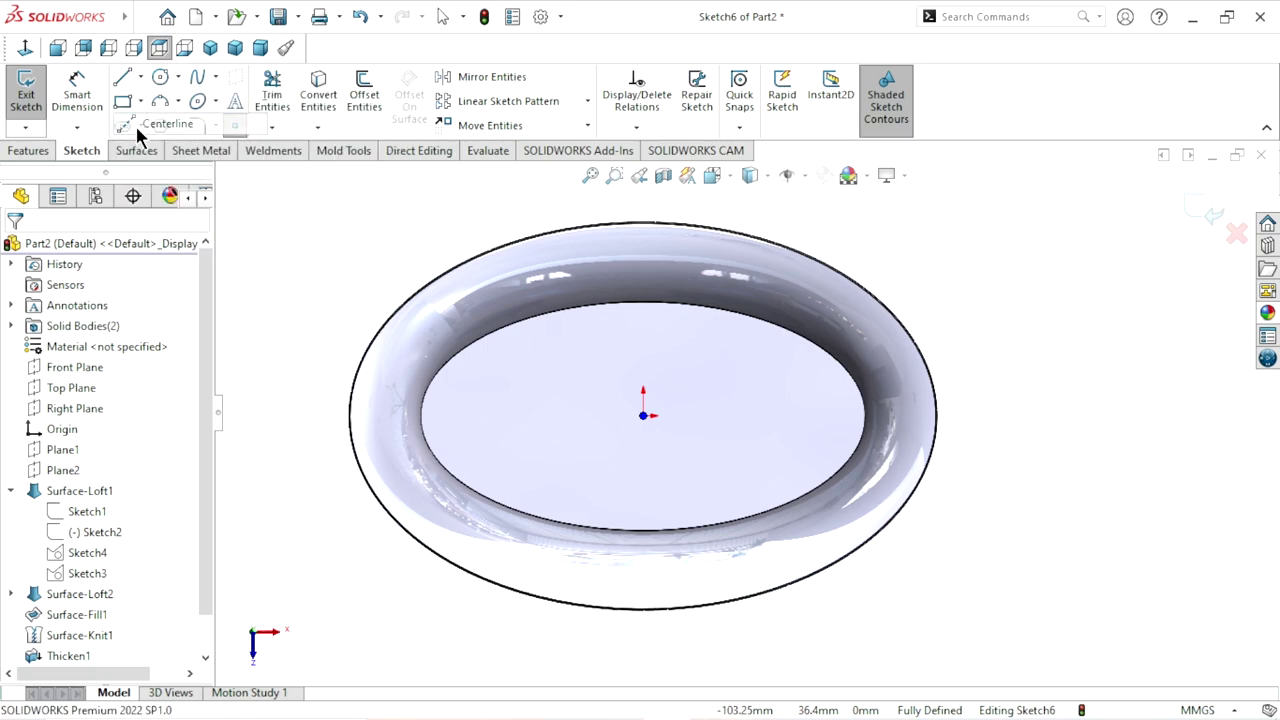
left_click(643, 415)
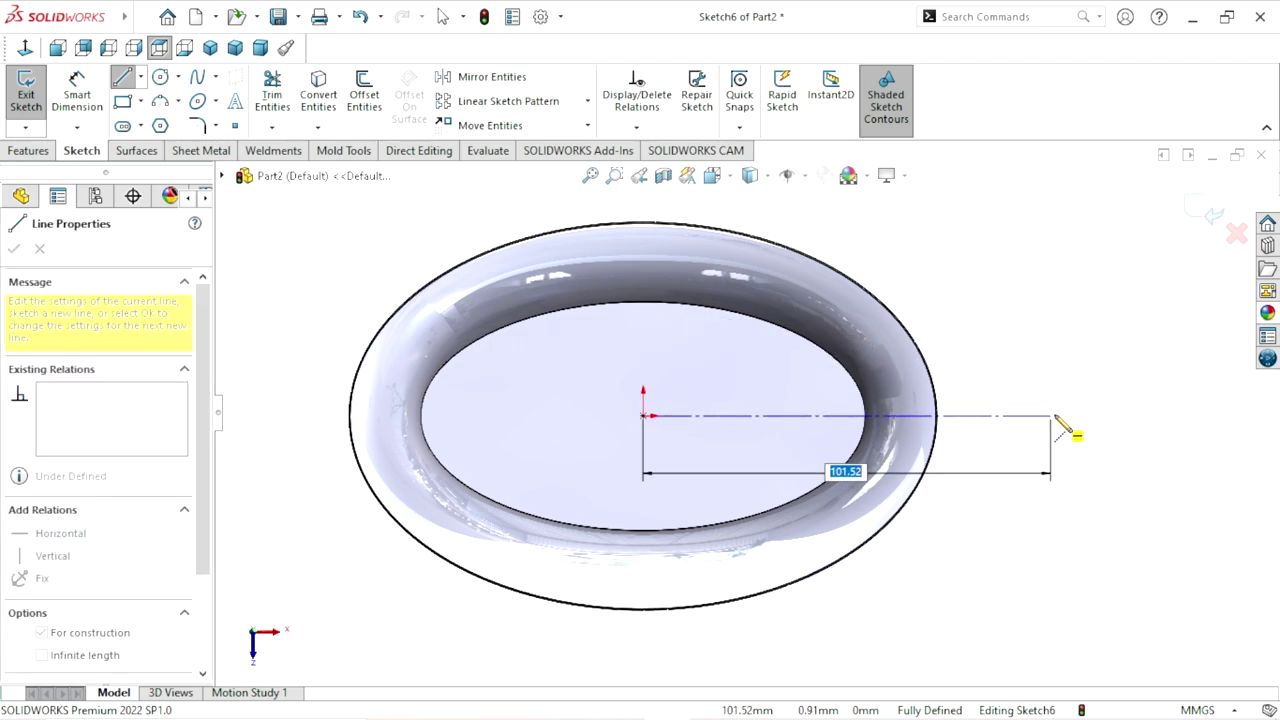
left_click(1052, 415)
right_click(1055, 418)
left_click(1025, 360)
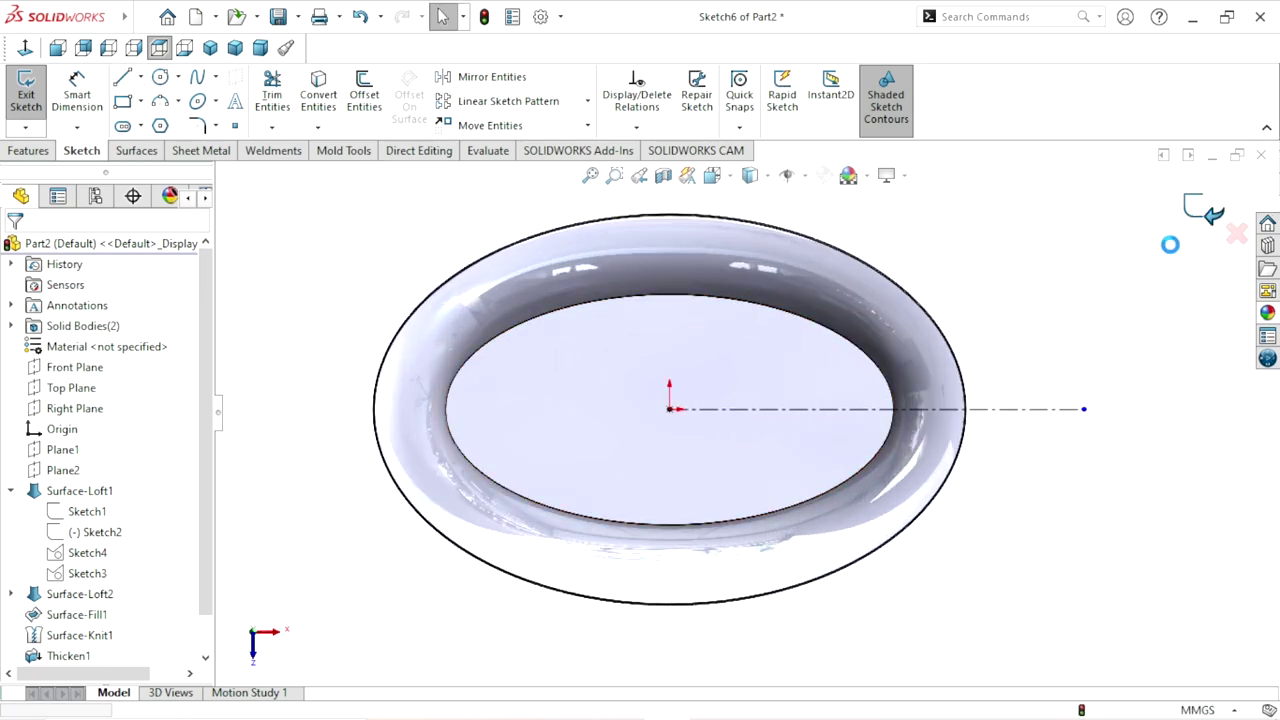
scroll(1004, 541, "up", 3)
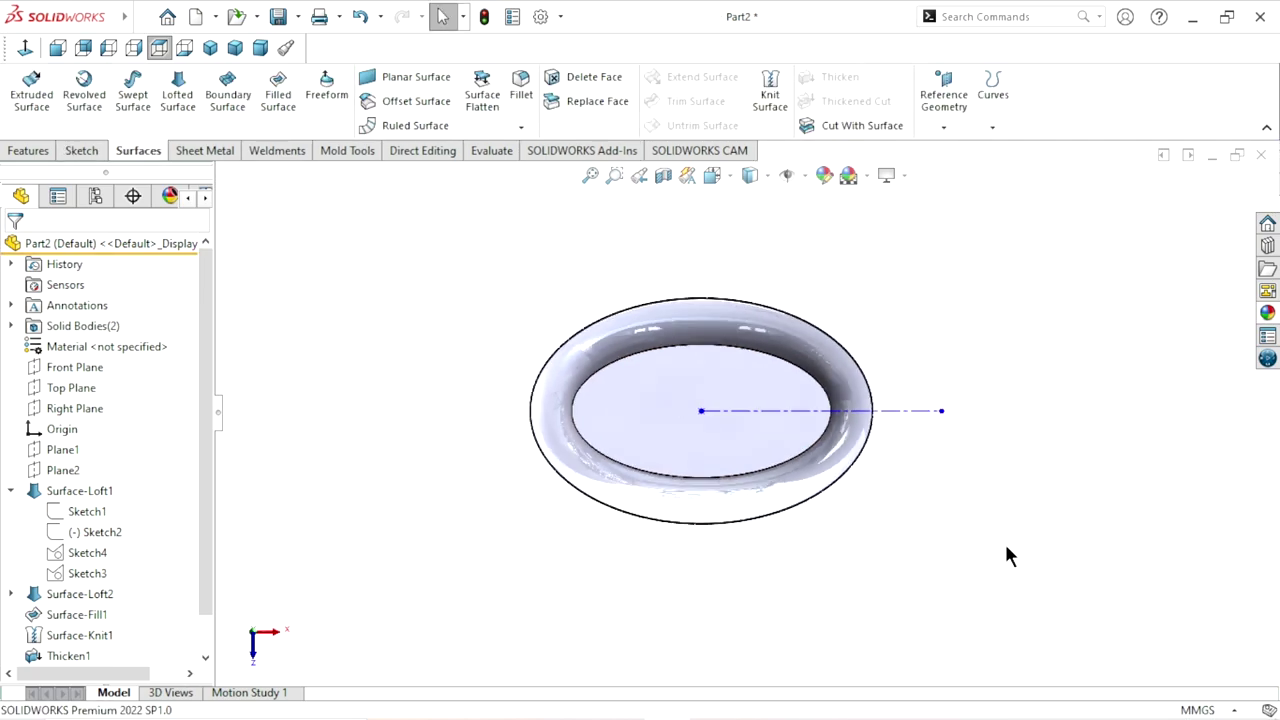
mouse_move(1004, 541)
middle_mouse_down()
mouse_move(957, 255)
mouse_move(923, 423)
middle_mouse_up()
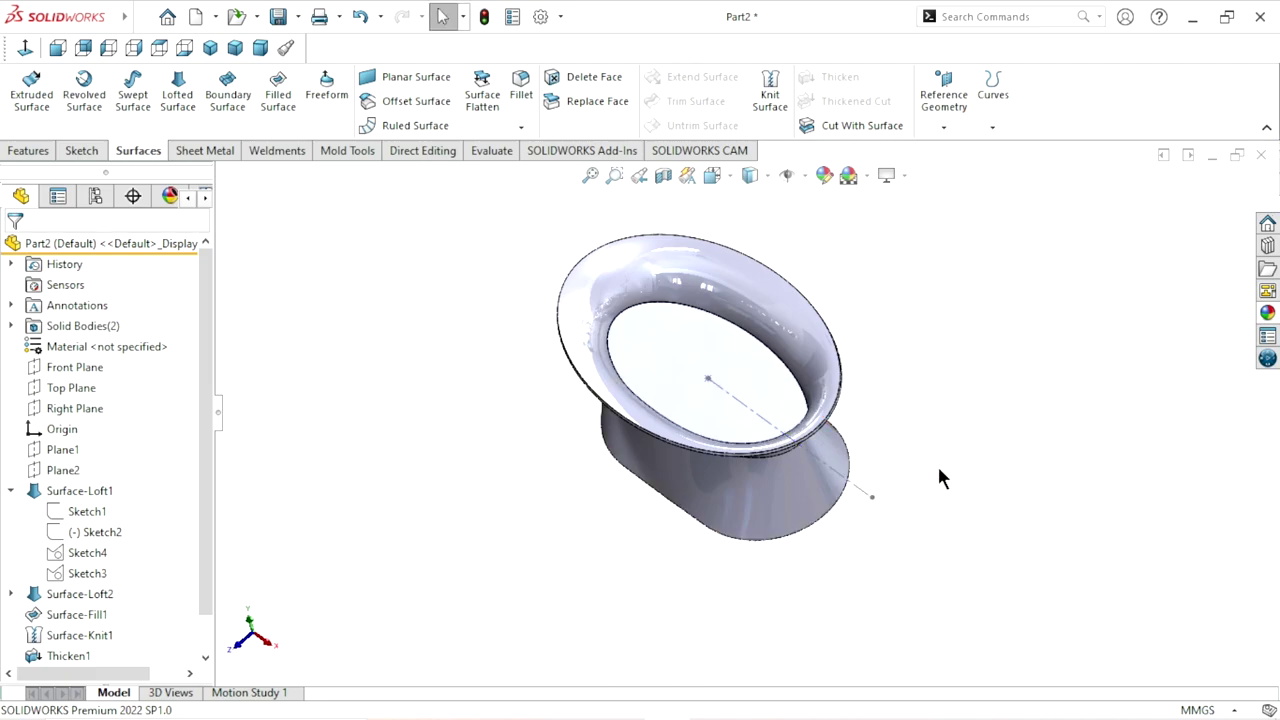
scroll(783, 561, "up", 3)
scroll(707, 437, "down", 2)
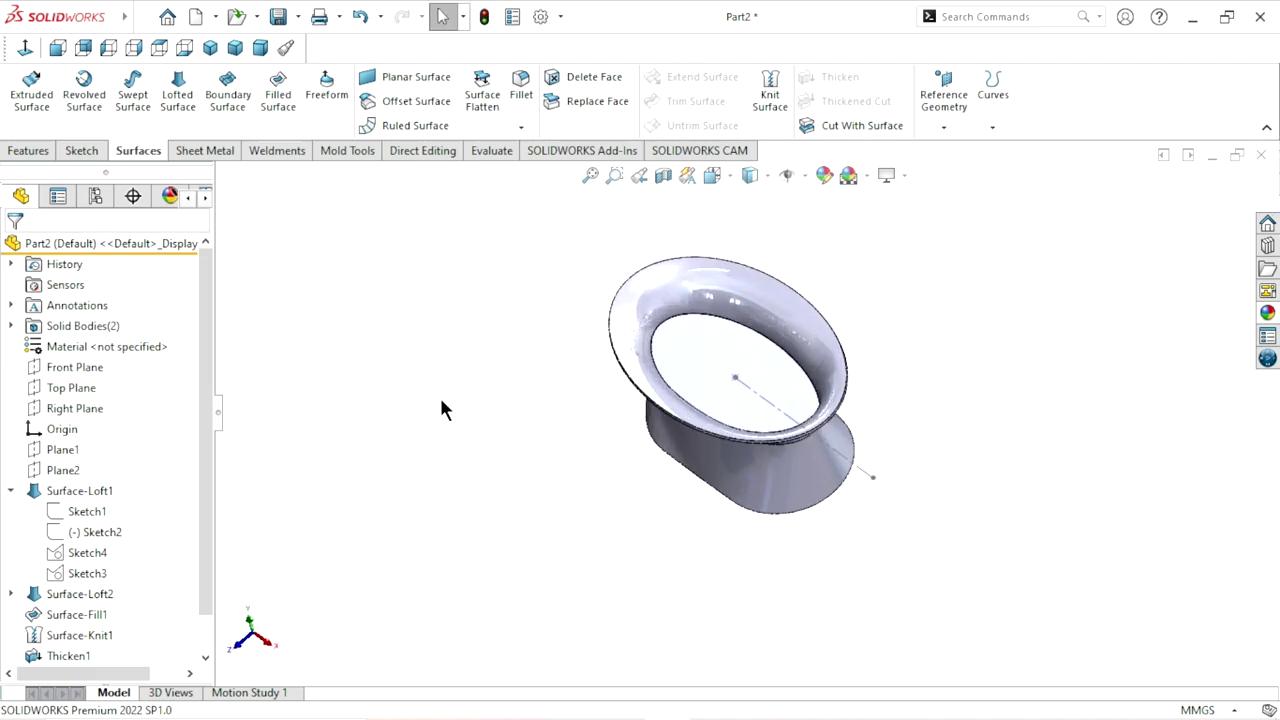
Step: Start a Fill Pattern using the oval floor face as its boundary
left_click(30, 152)
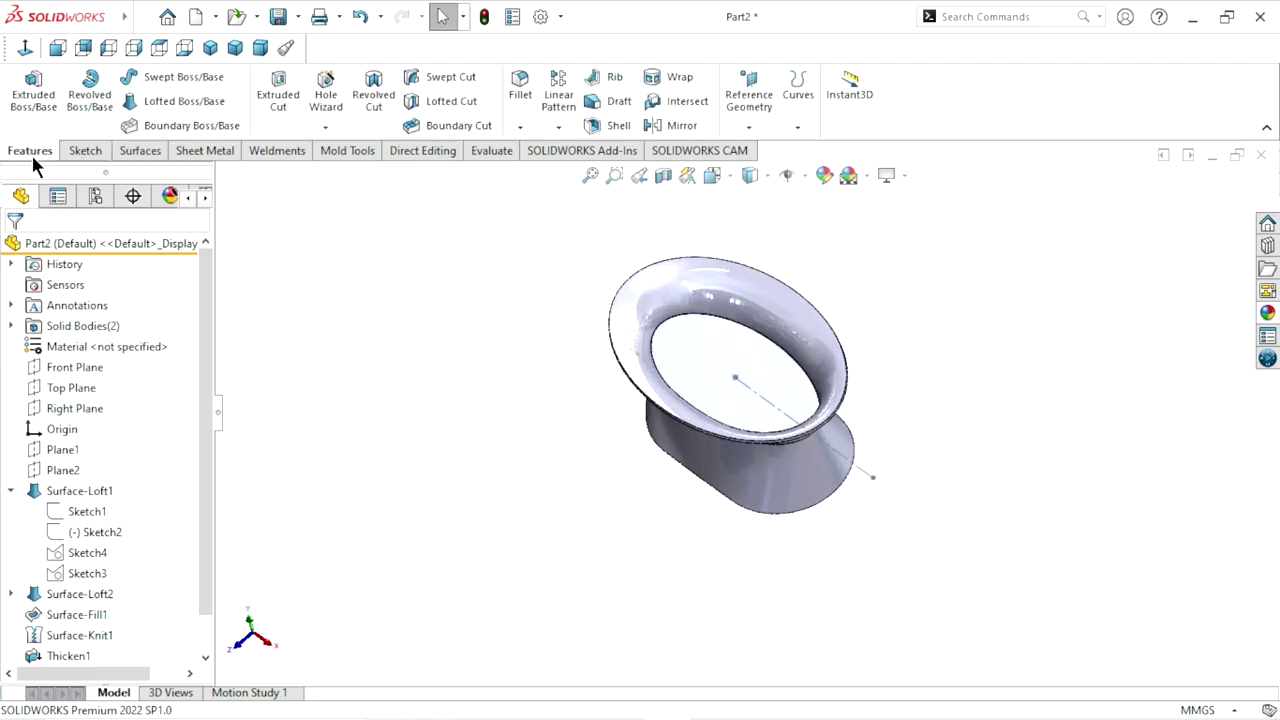
left_click(558, 128)
left_click(556, 129)
left_click(598, 284)
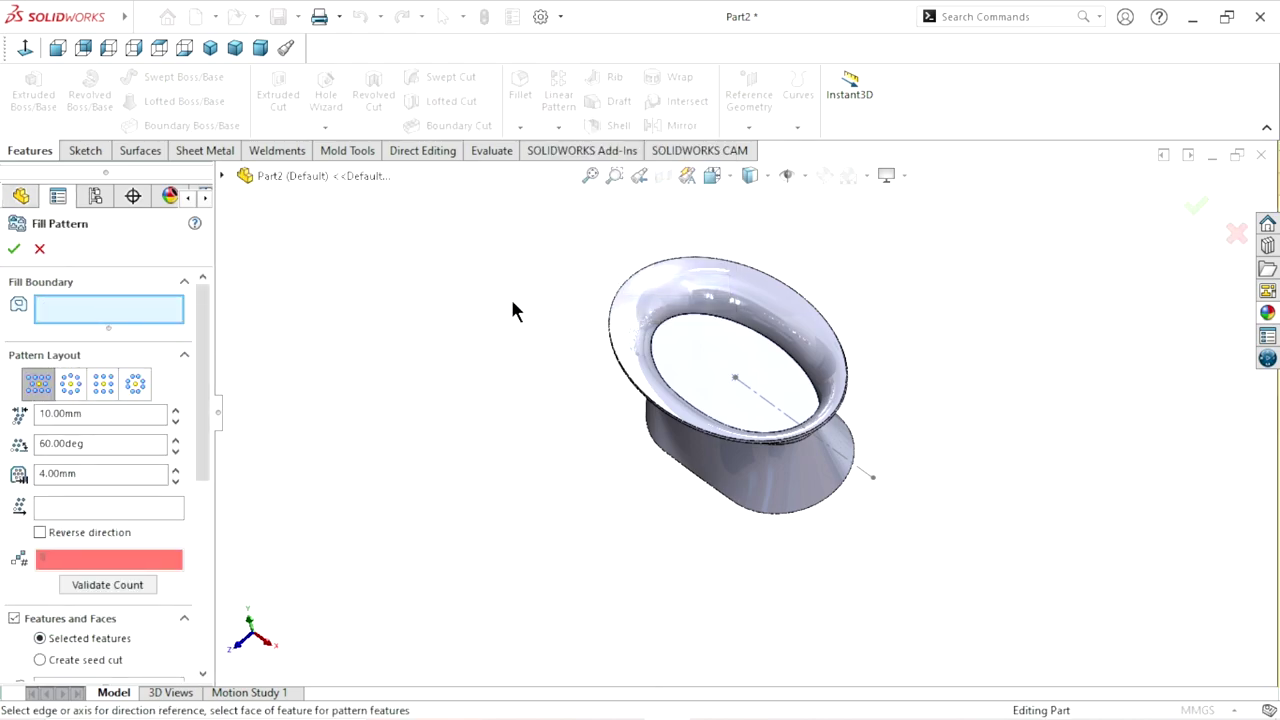
left_click(690, 346)
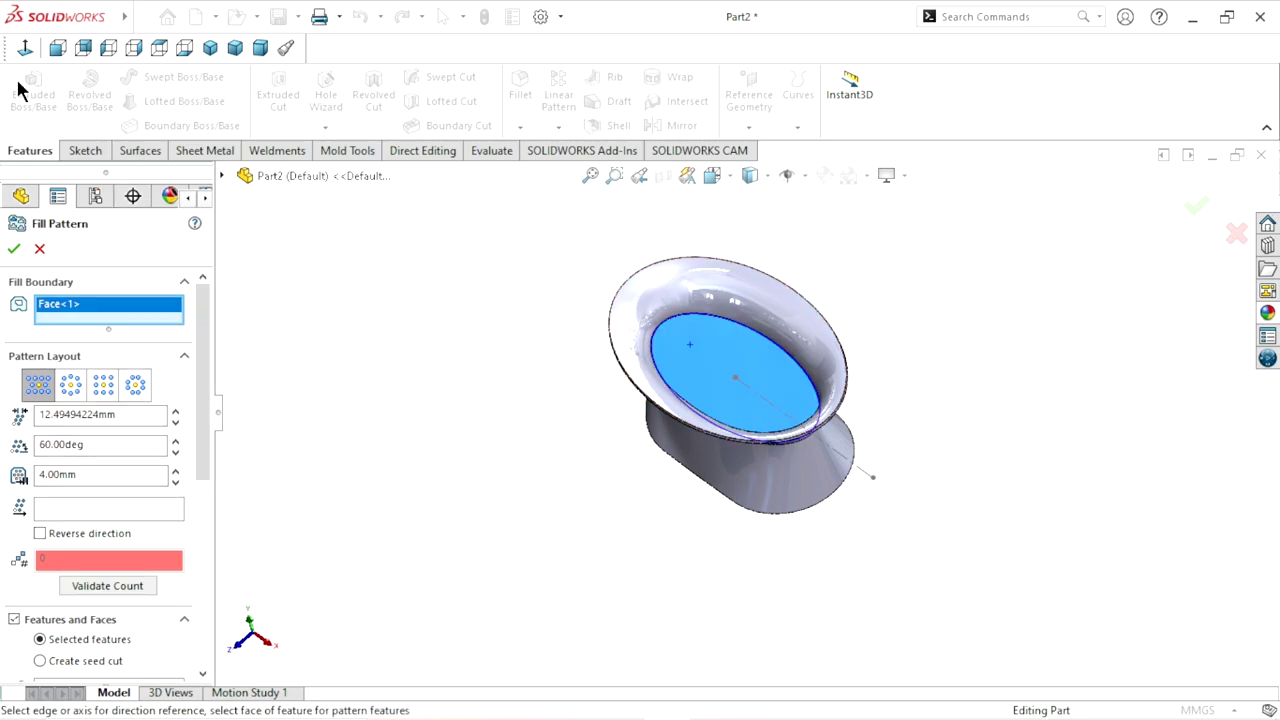
left_click(25, 48)
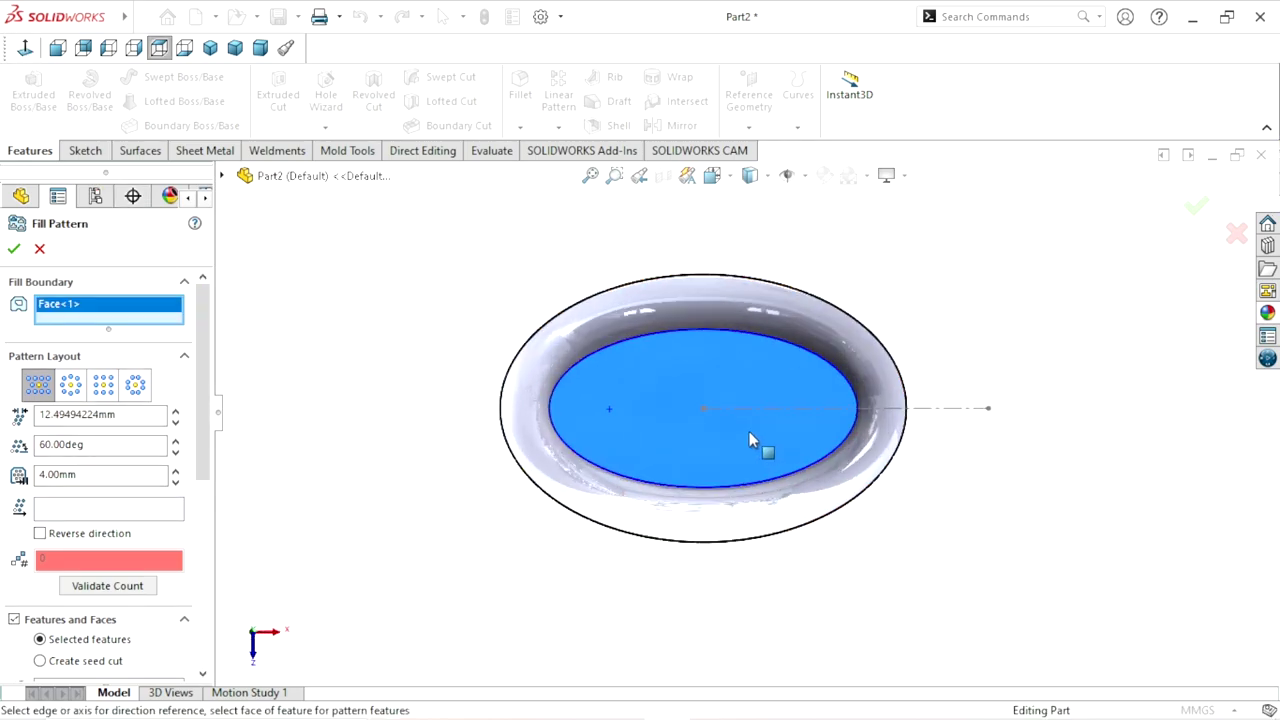
scroll(751, 438, "down", 2)
Step: Set fill pattern spacing to 8 mm with Line1@Sketch6 as direction
left_click(47, 390)
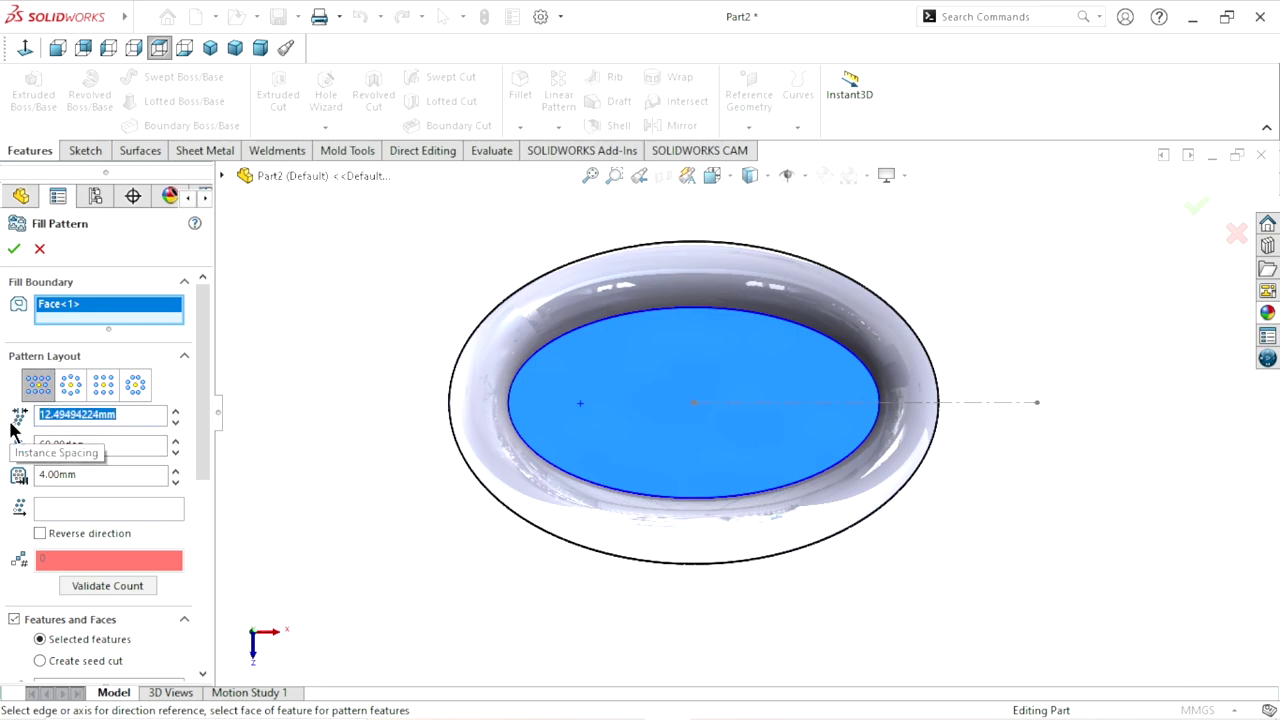
type("8")
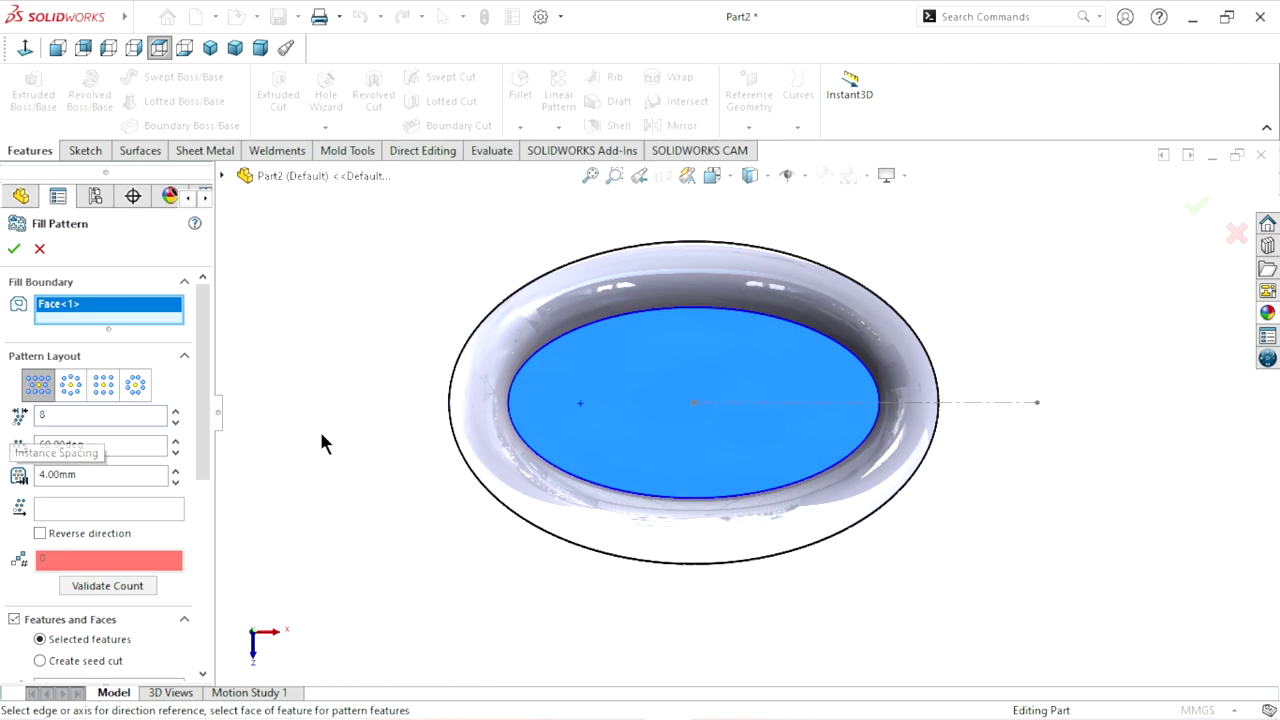
key("Return")
left_click_drag(82, 440, 3, 471)
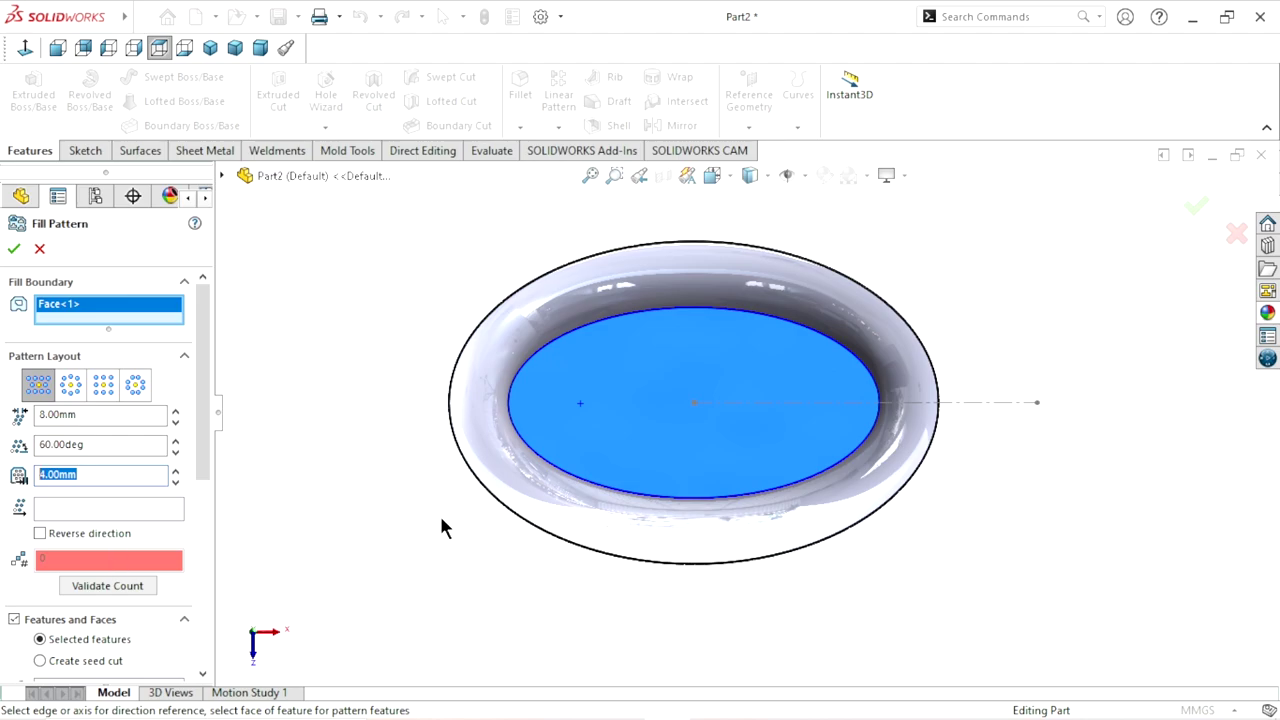
left_click(76, 510)
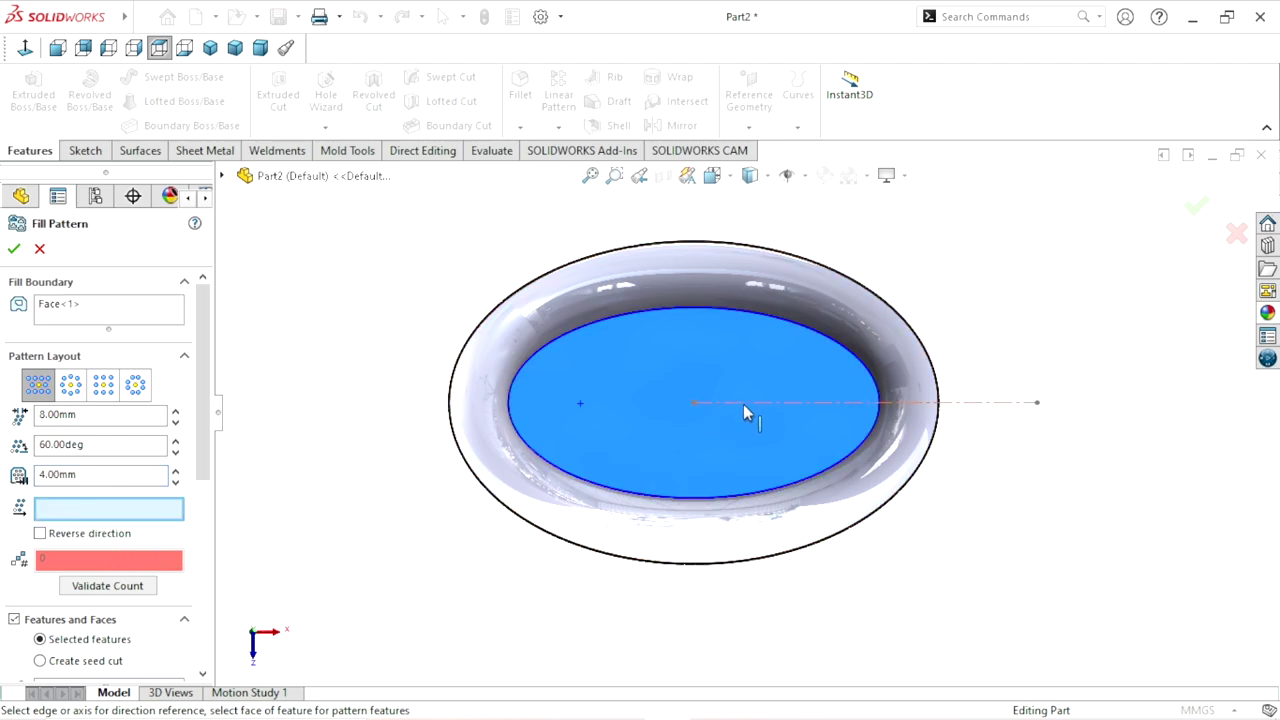
left_click(744, 404)
scroll(205, 490, "down", 1)
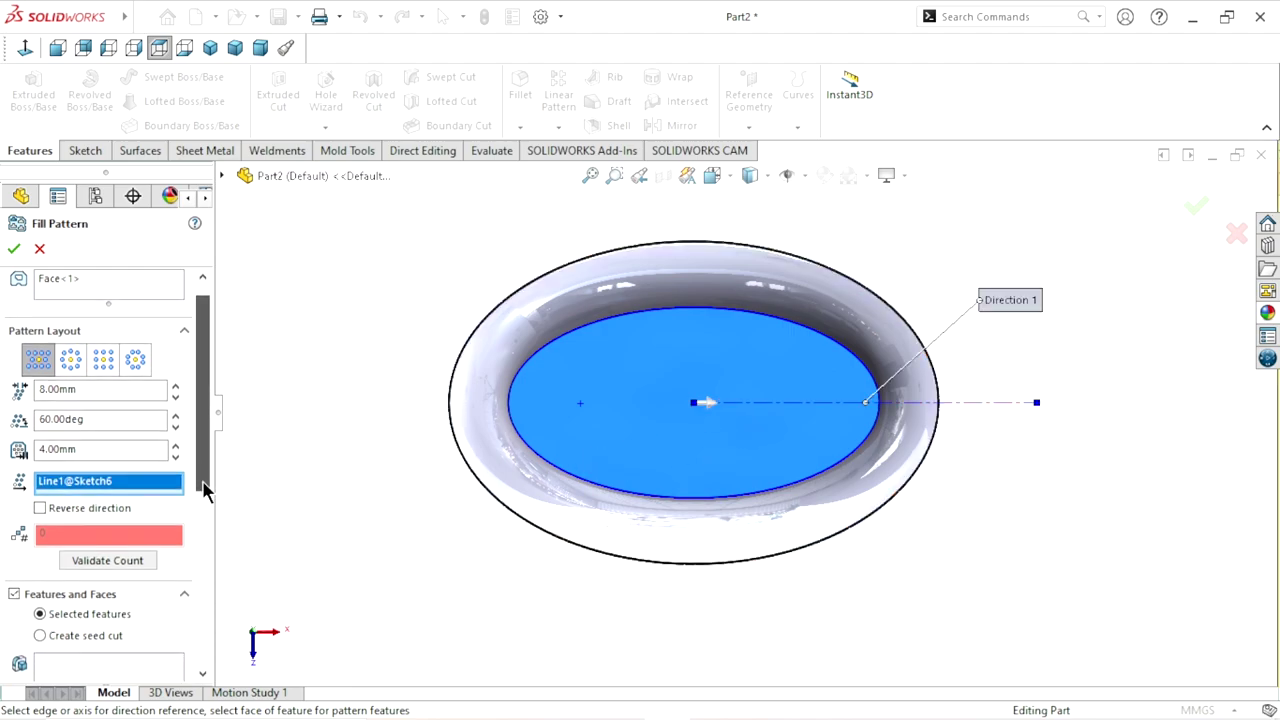
left_click_drag(205, 490, 207, 576)
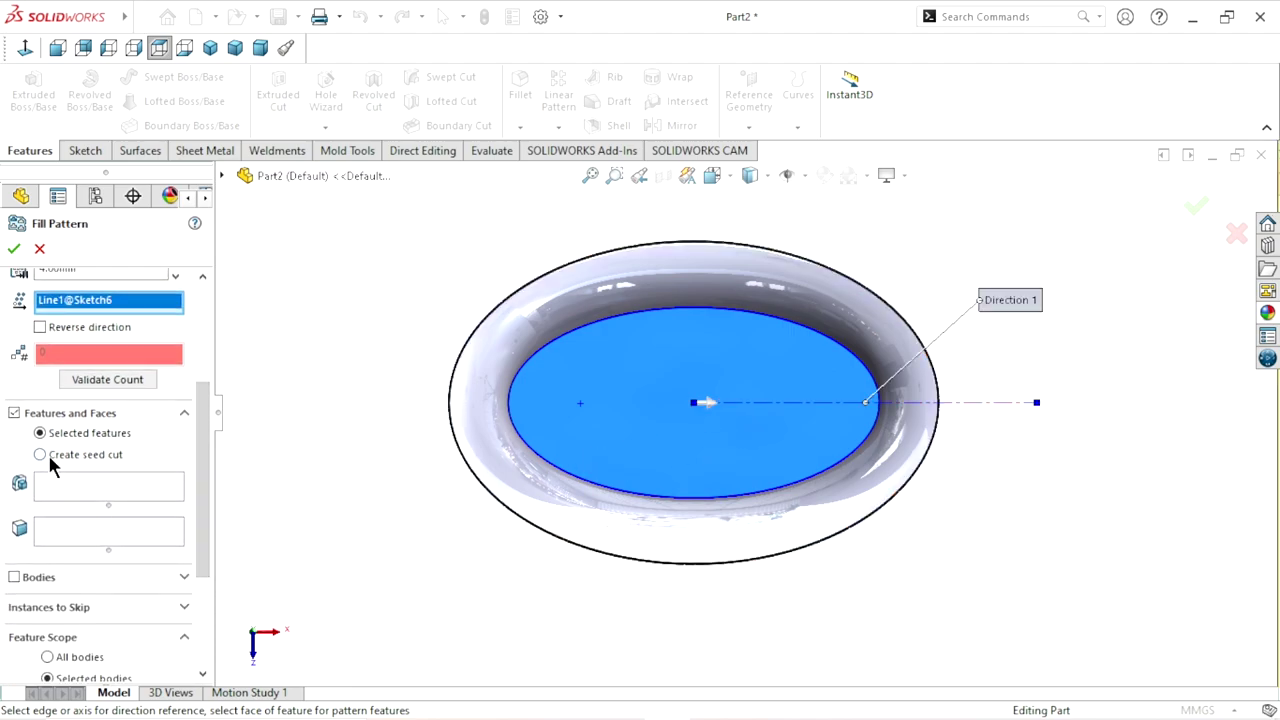
Step: Have the fill pattern create square seed cuts, selecting the square size value
left_click(48, 455)
left_click(72, 488)
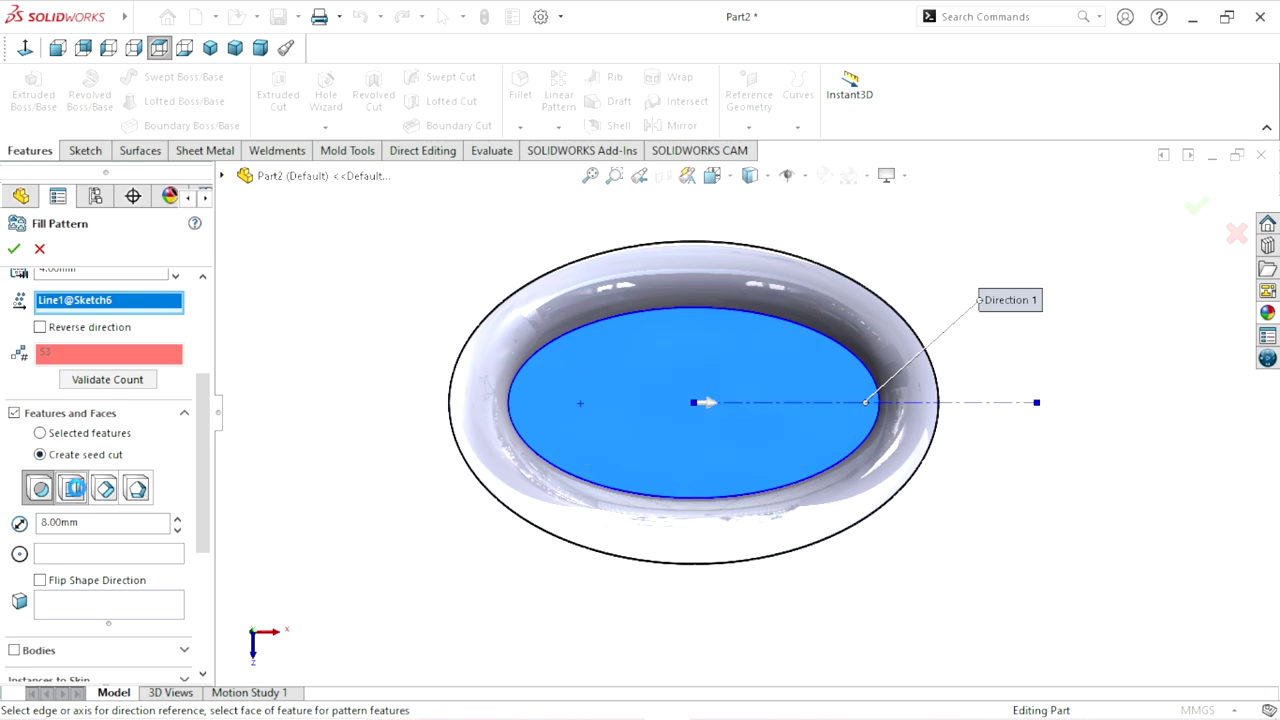
scroll(200, 503, "down", 2)
scroll(200, 503, "down", 1)
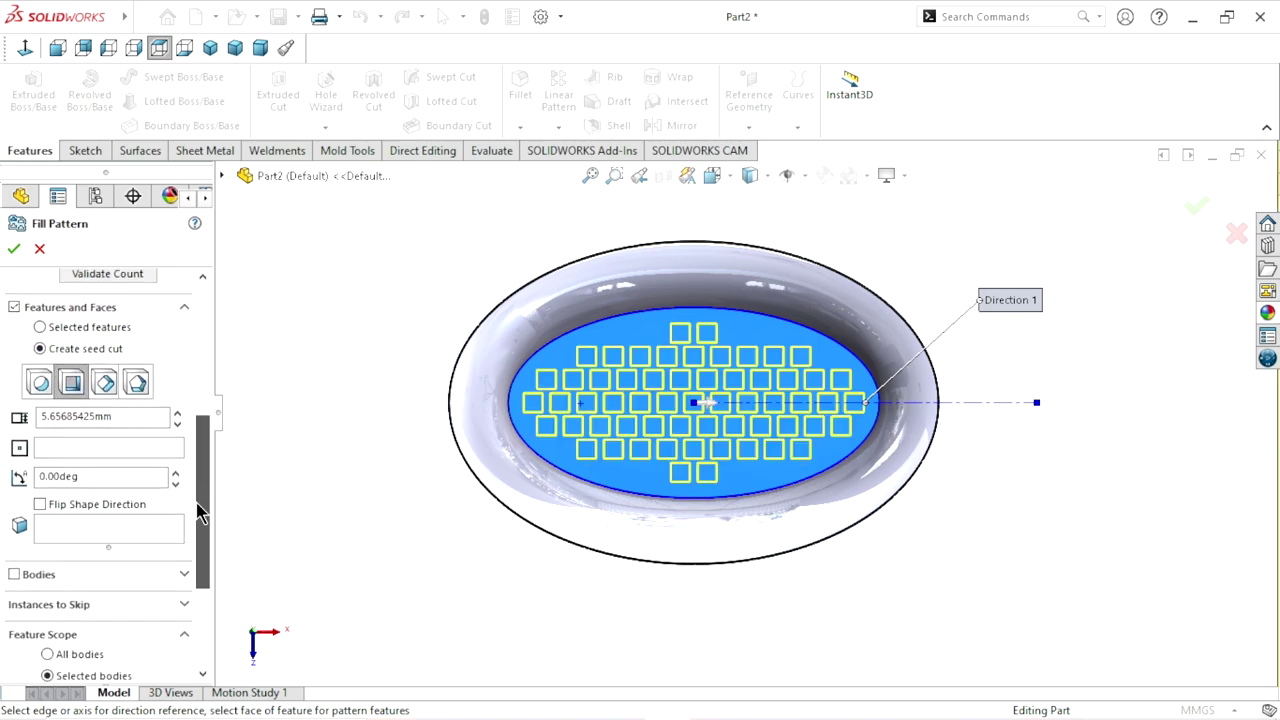
double_click(115, 410)
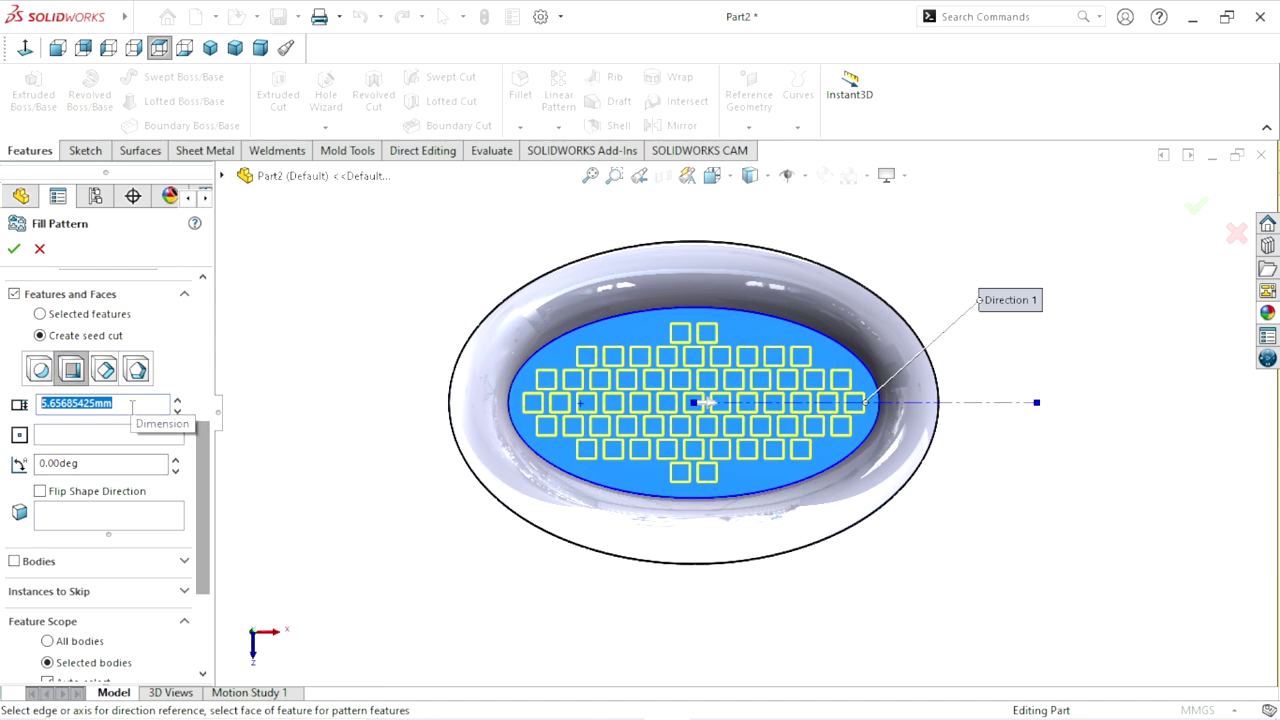
Step: Set the fill pattern's square seed cut size to 4.50mm
type("4.5")
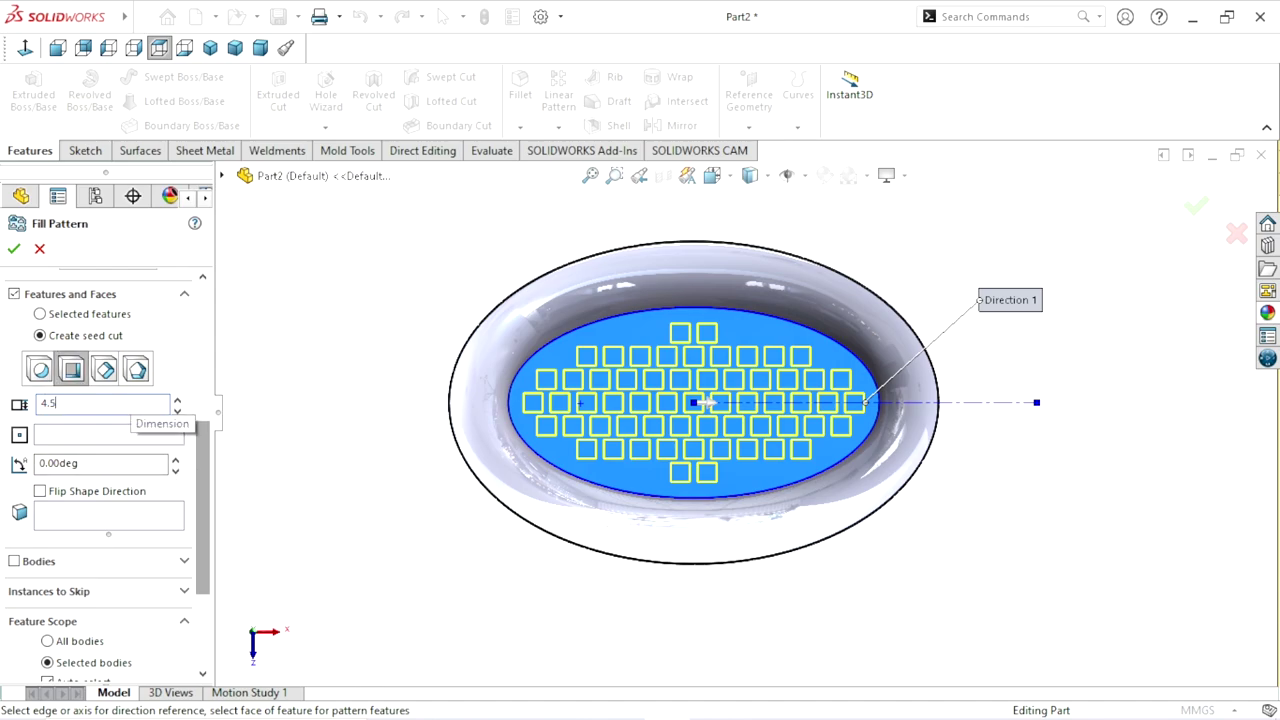
key("Return")
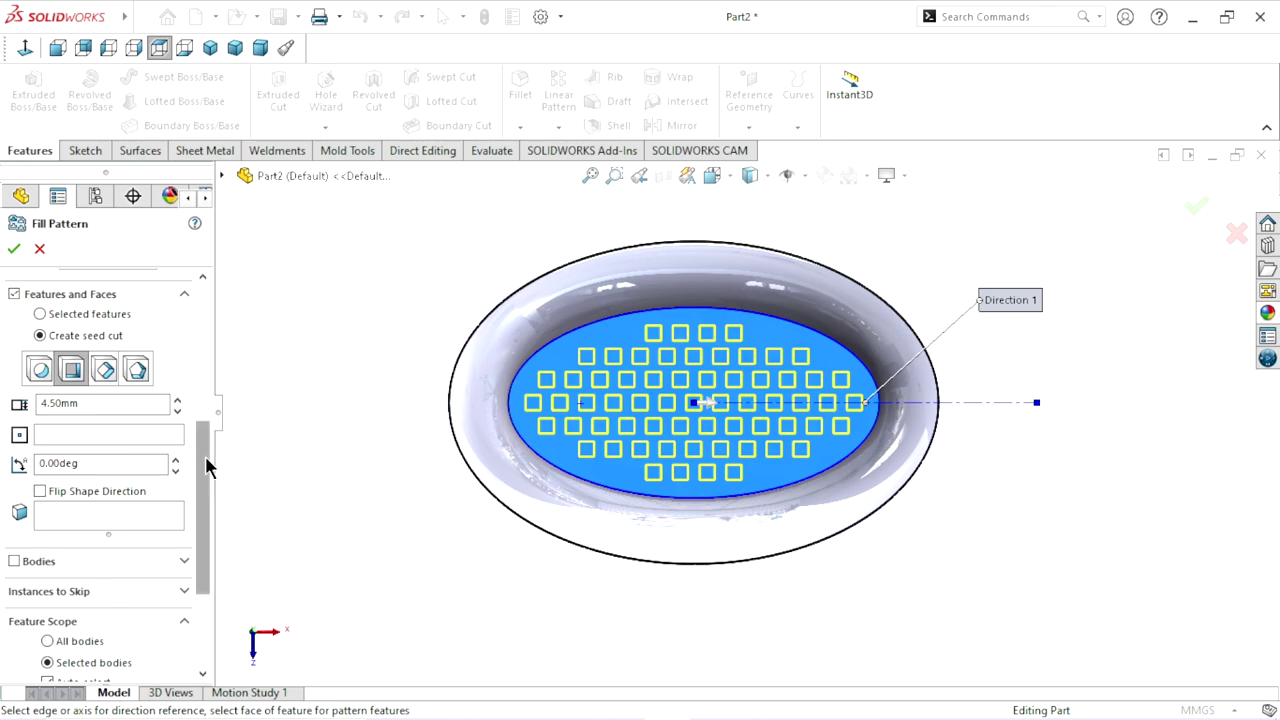
mouse_move(205, 466)
left_mouse_down()
mouse_move(209, 500)
mouse_move(197, 355)
left_mouse_up()
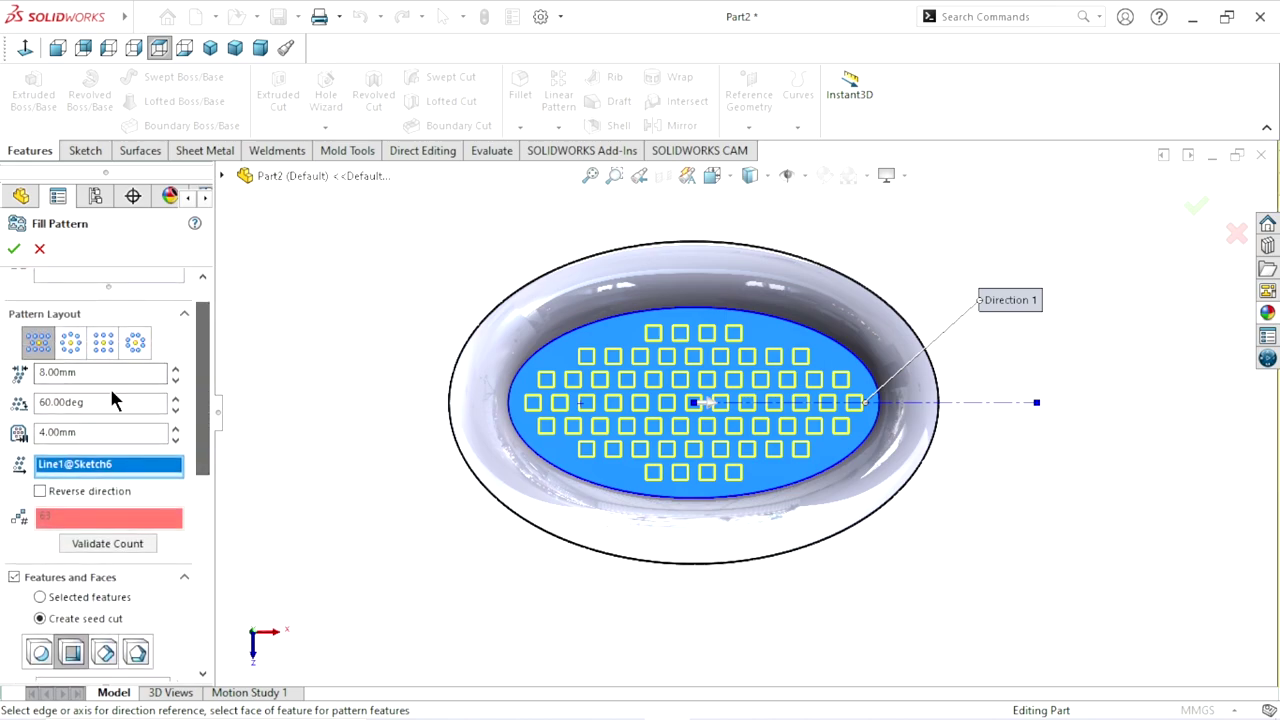
Step: Try stagger angles of 45°, 30°, 10° and 15°, settling on a 30° stagger
left_click_drag(110, 401, 4, 413)
type("45")
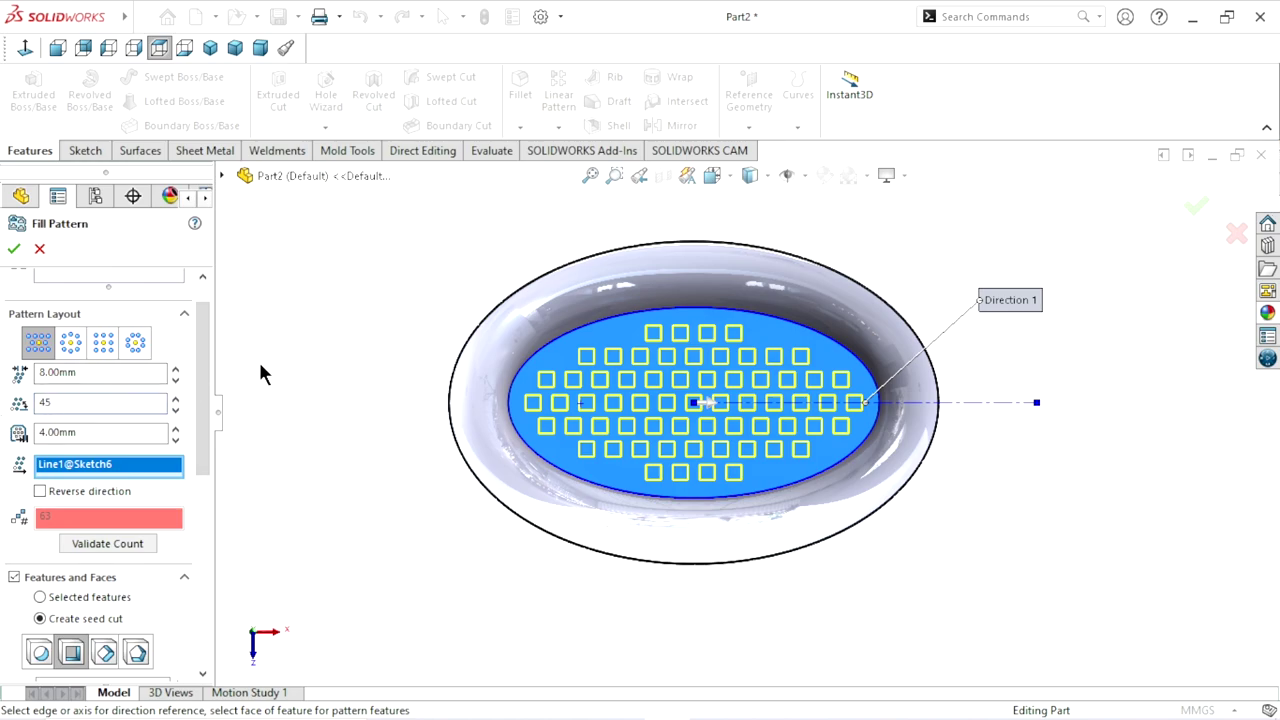
key("Return")
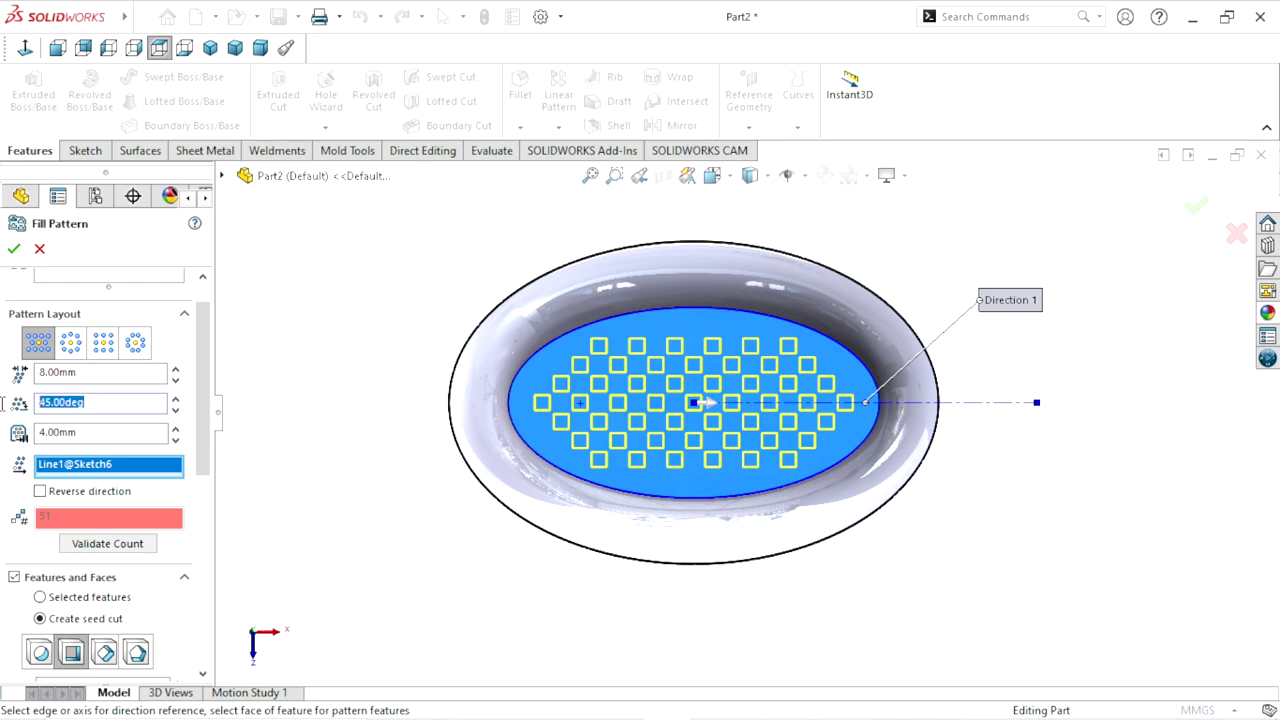
type("30")
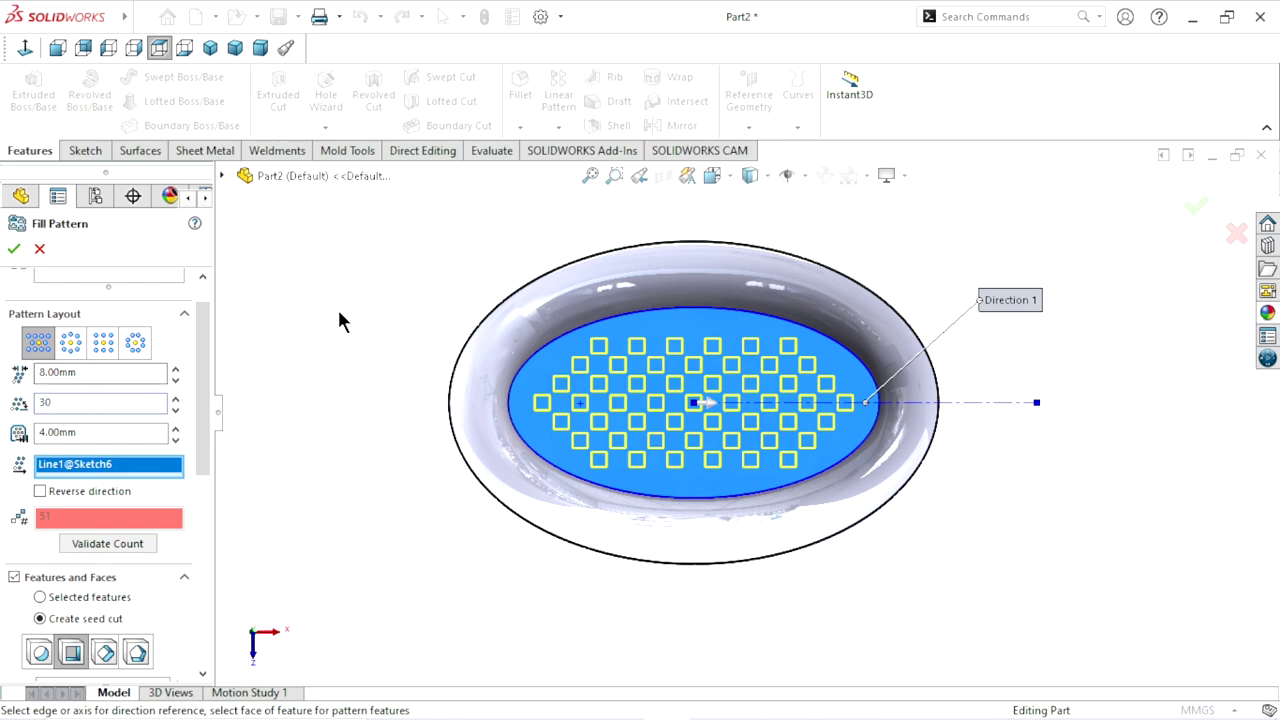
key("Return")
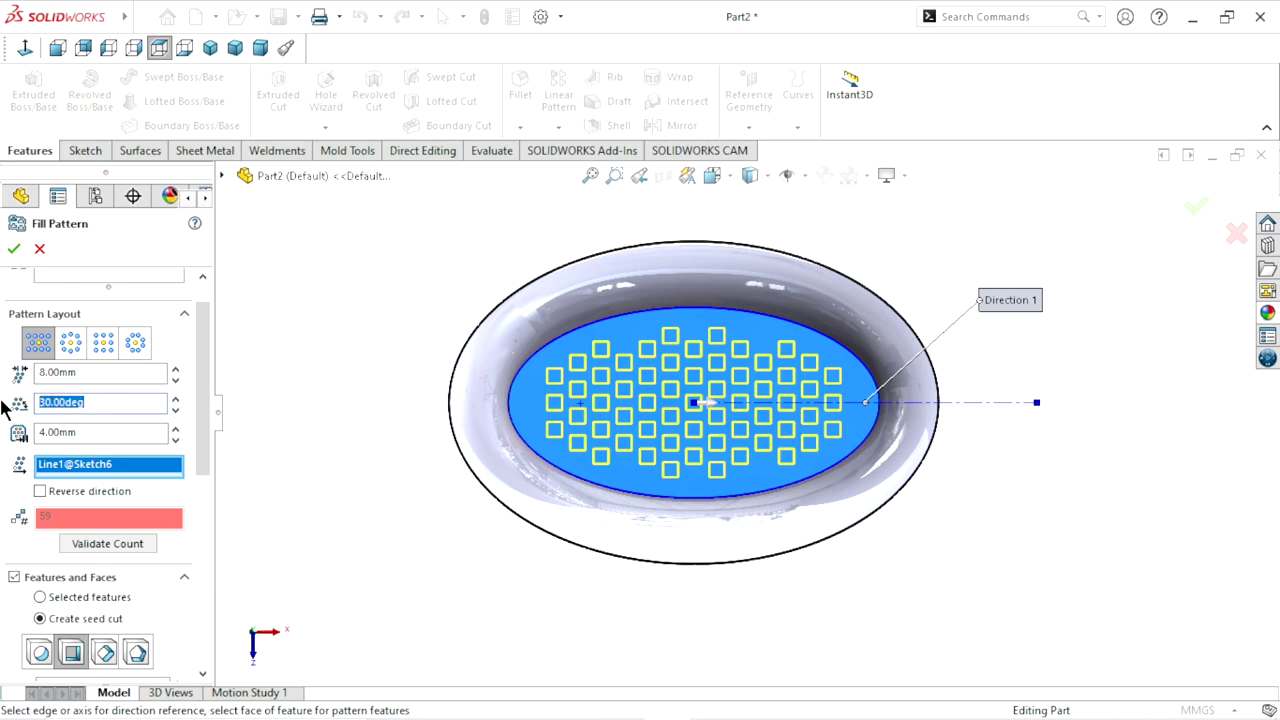
type("10")
key("Return")
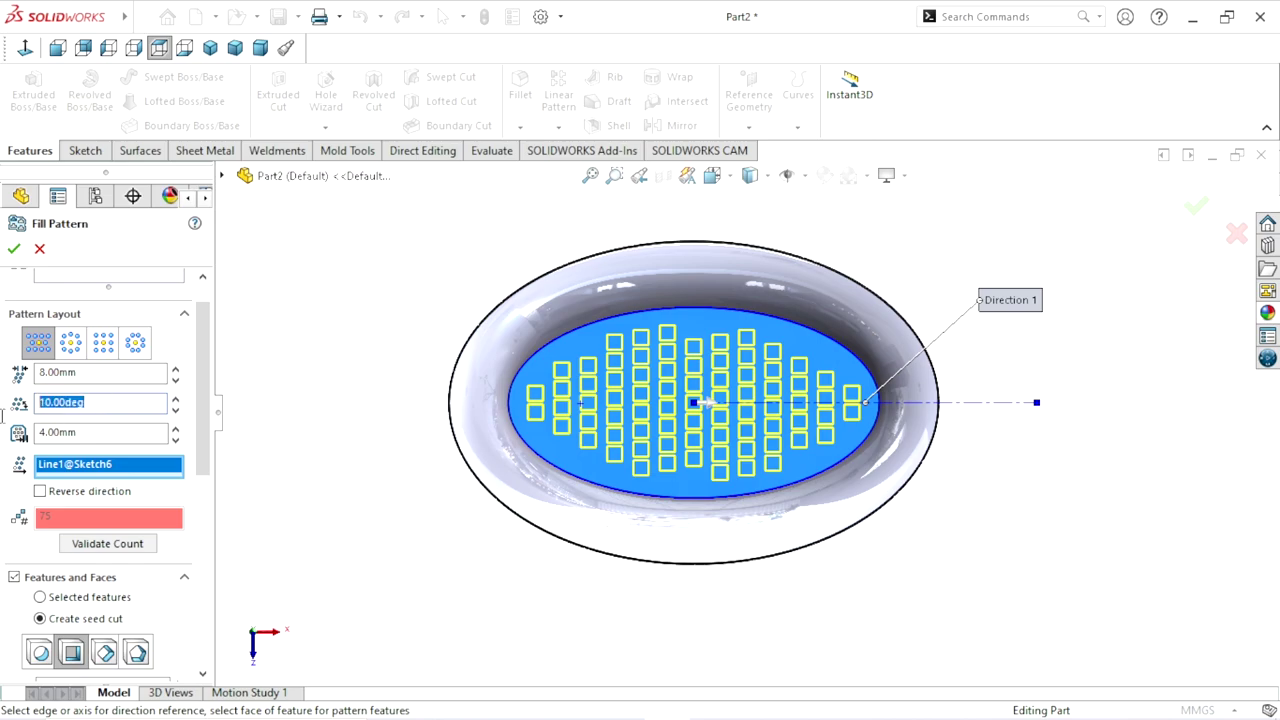
type("15")
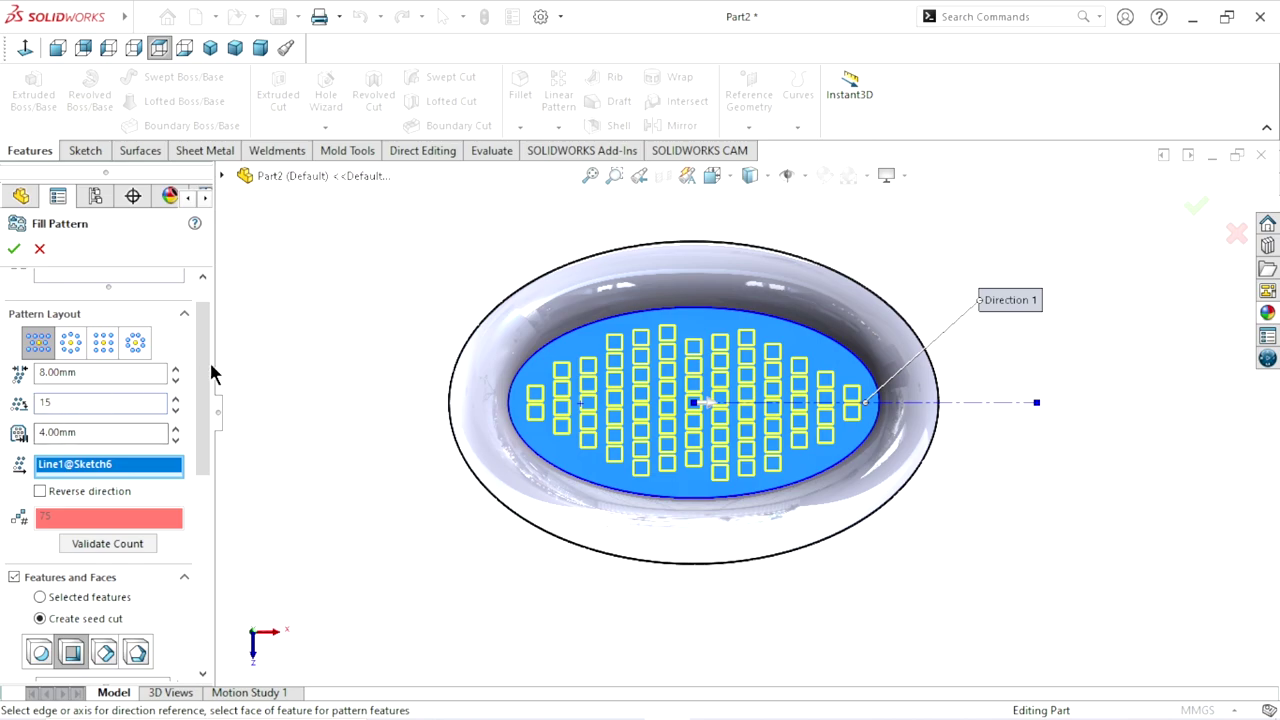
key("Return")
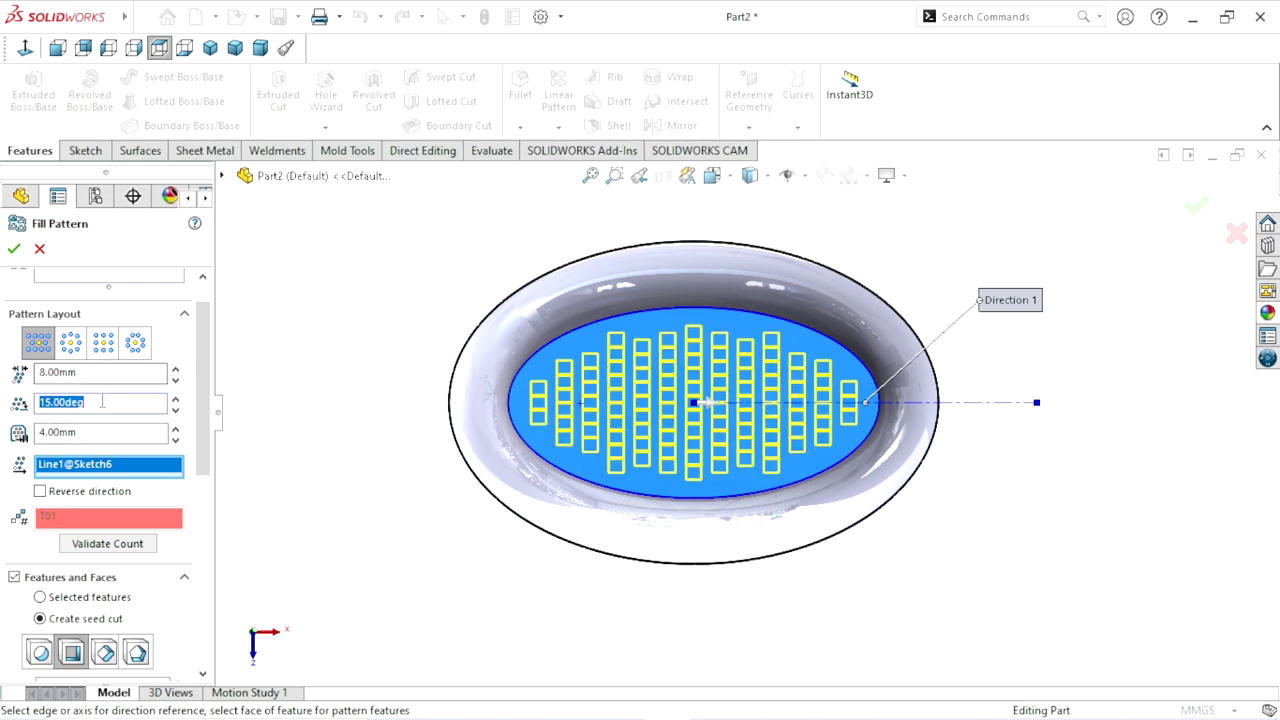
type("30")
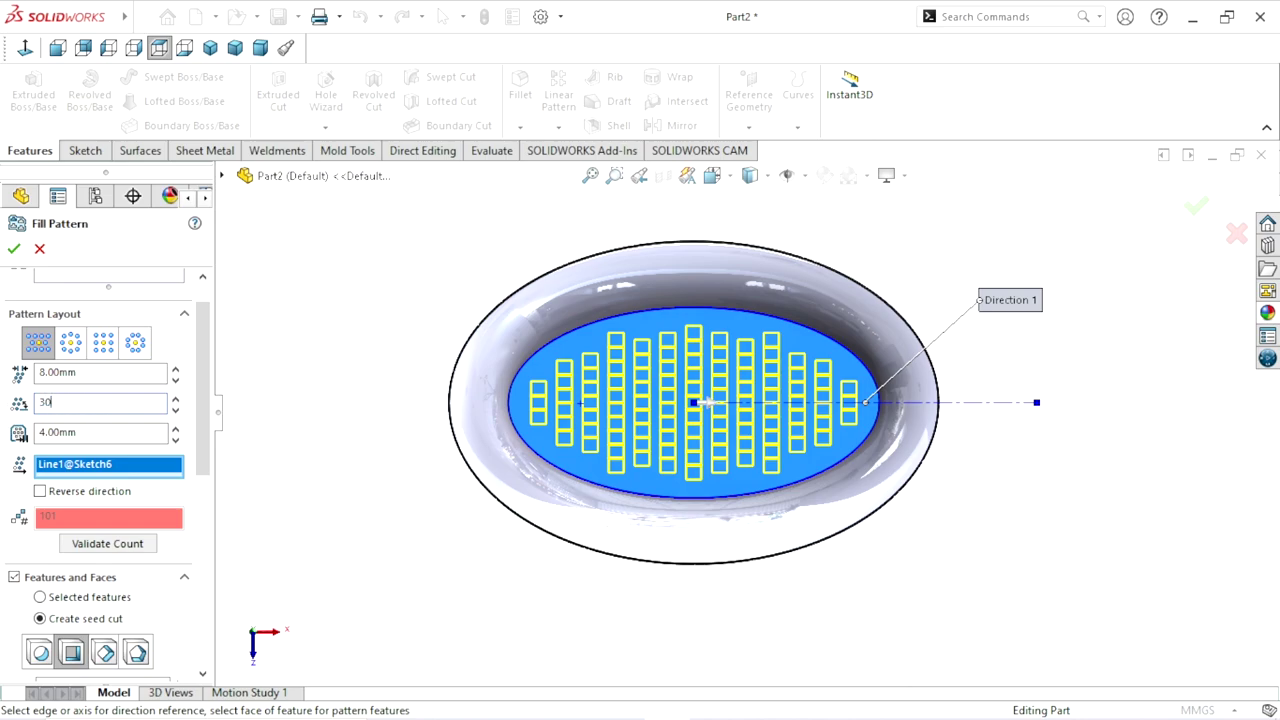
key("Return")
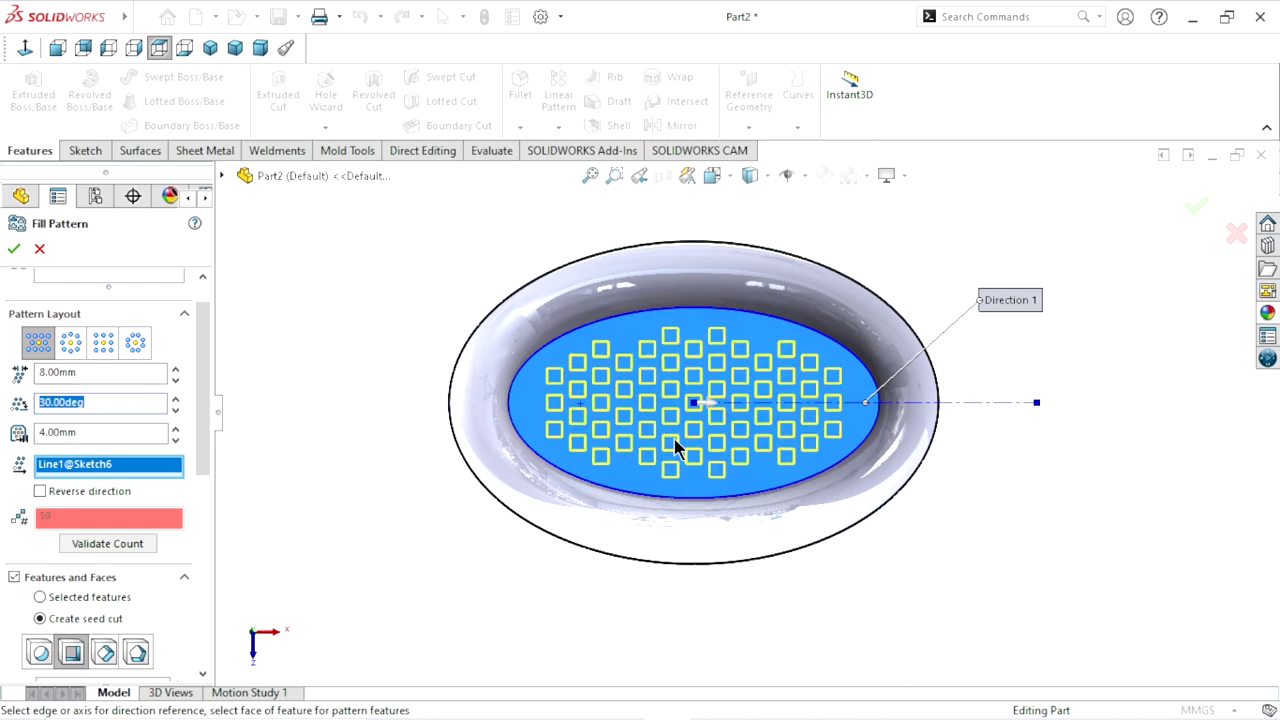
scroll(692, 402, "down", 2)
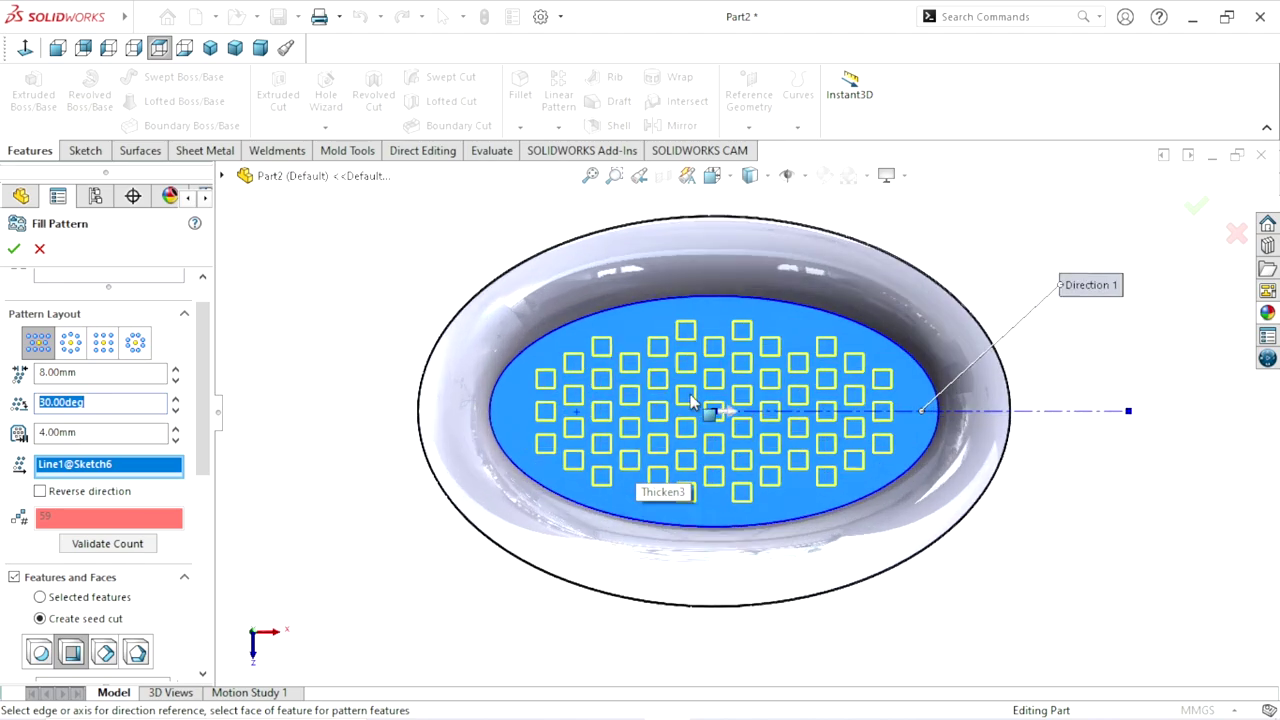
scroll(615, 436, "down", 1)
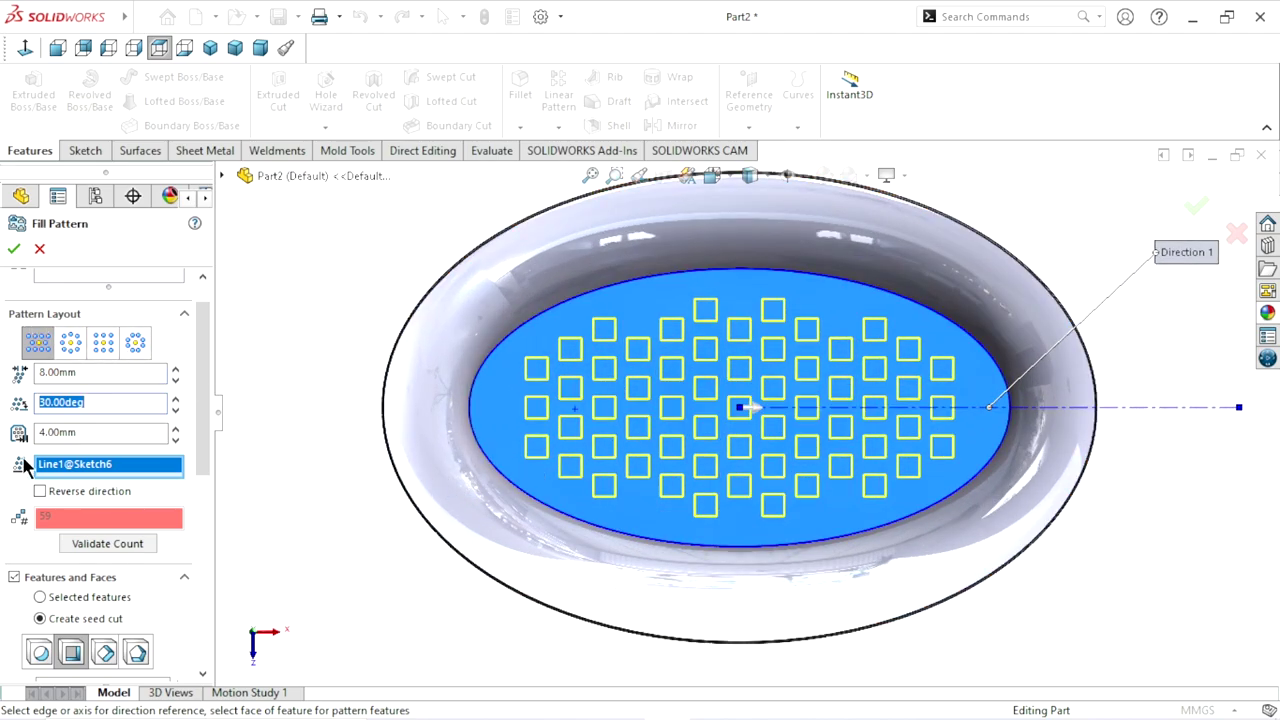
scroll(140, 460, "down", 3)
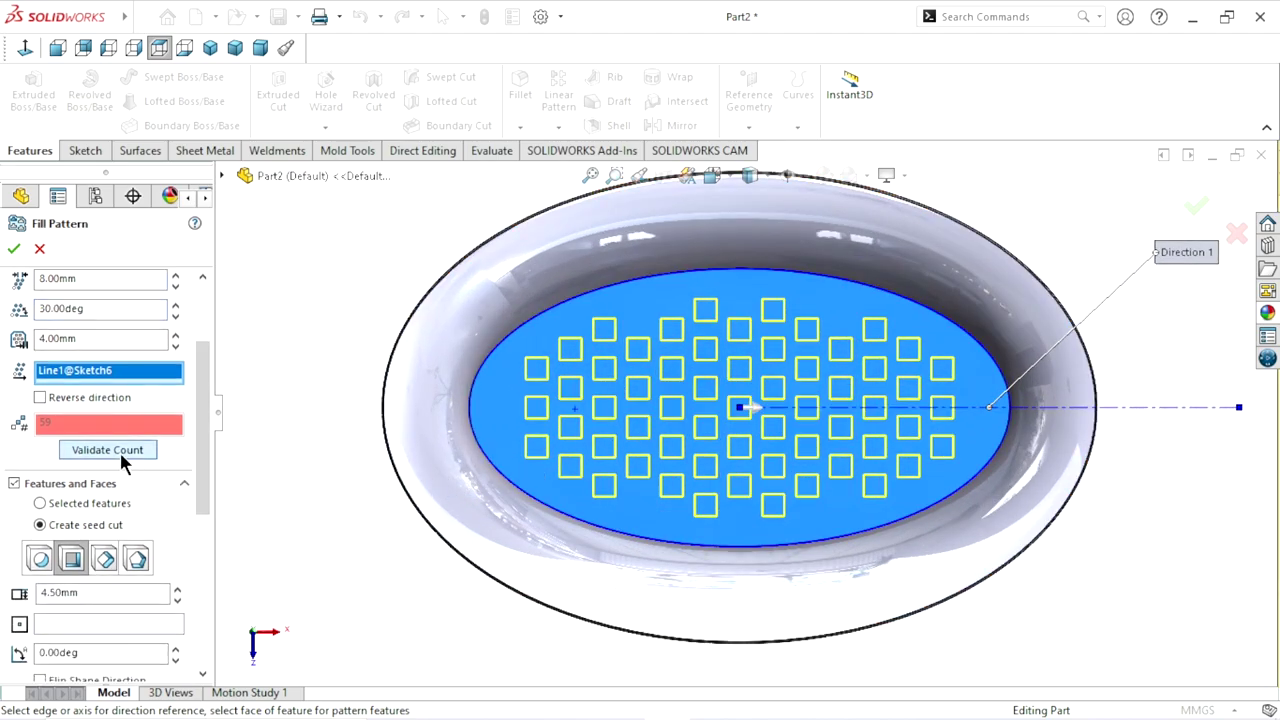
left_click(117, 450)
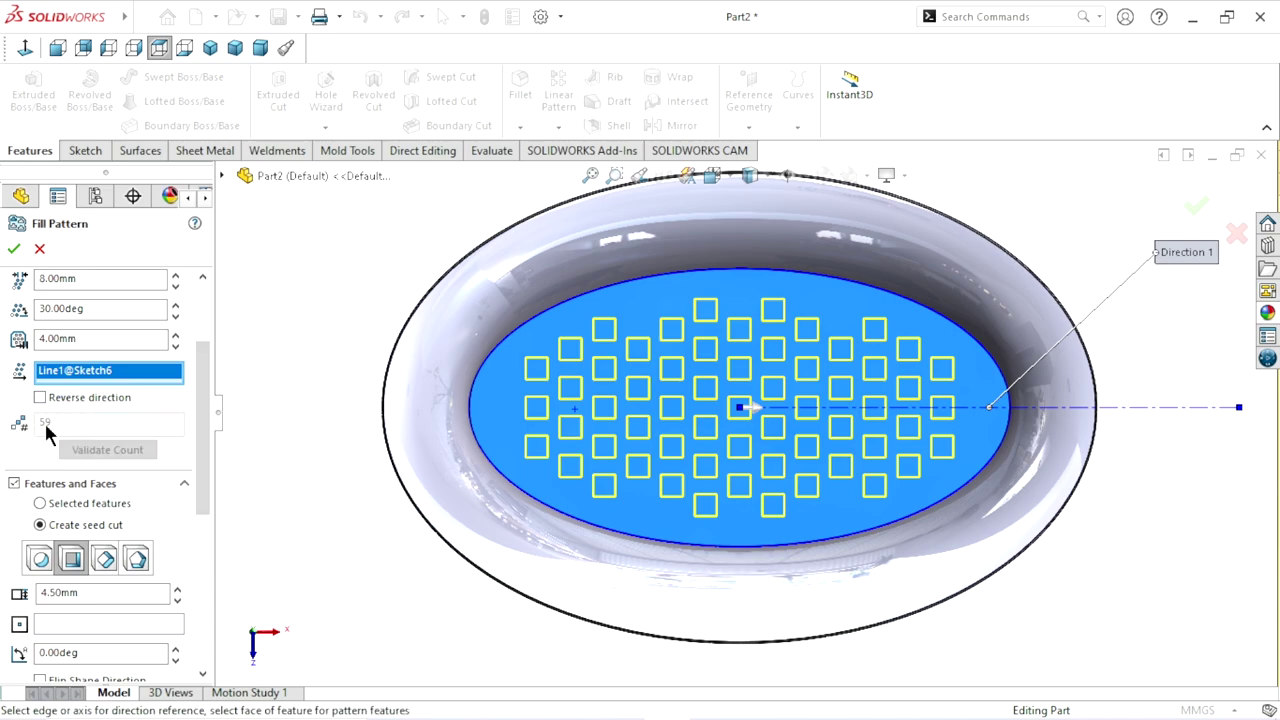
left_click_drag(86, 308, 4, 308)
type("45")
key("Return")
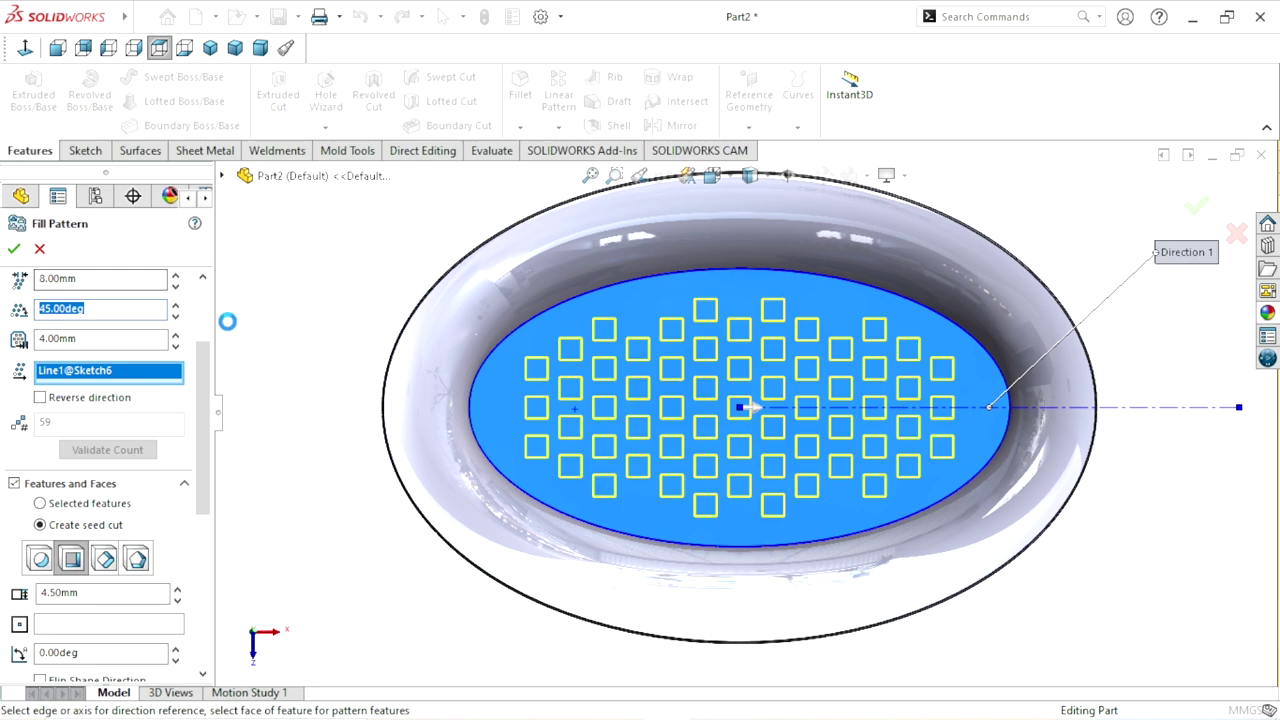
left_click(118, 451)
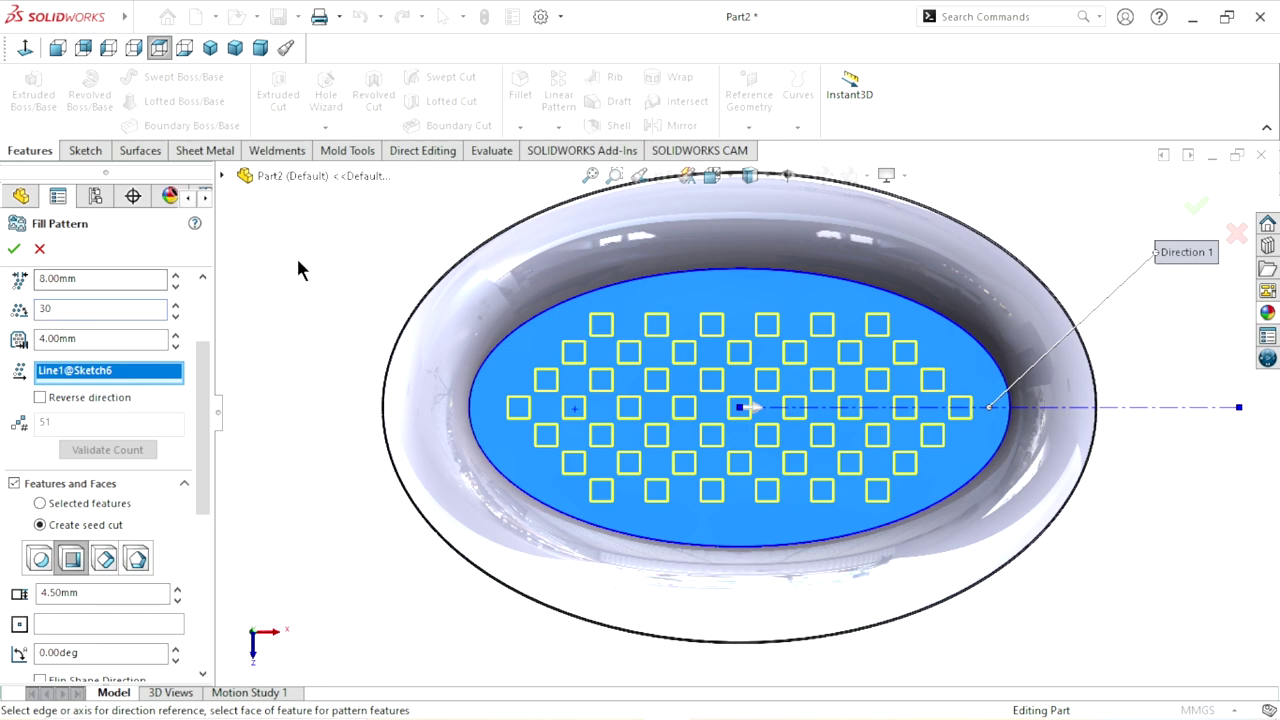
key("Return")
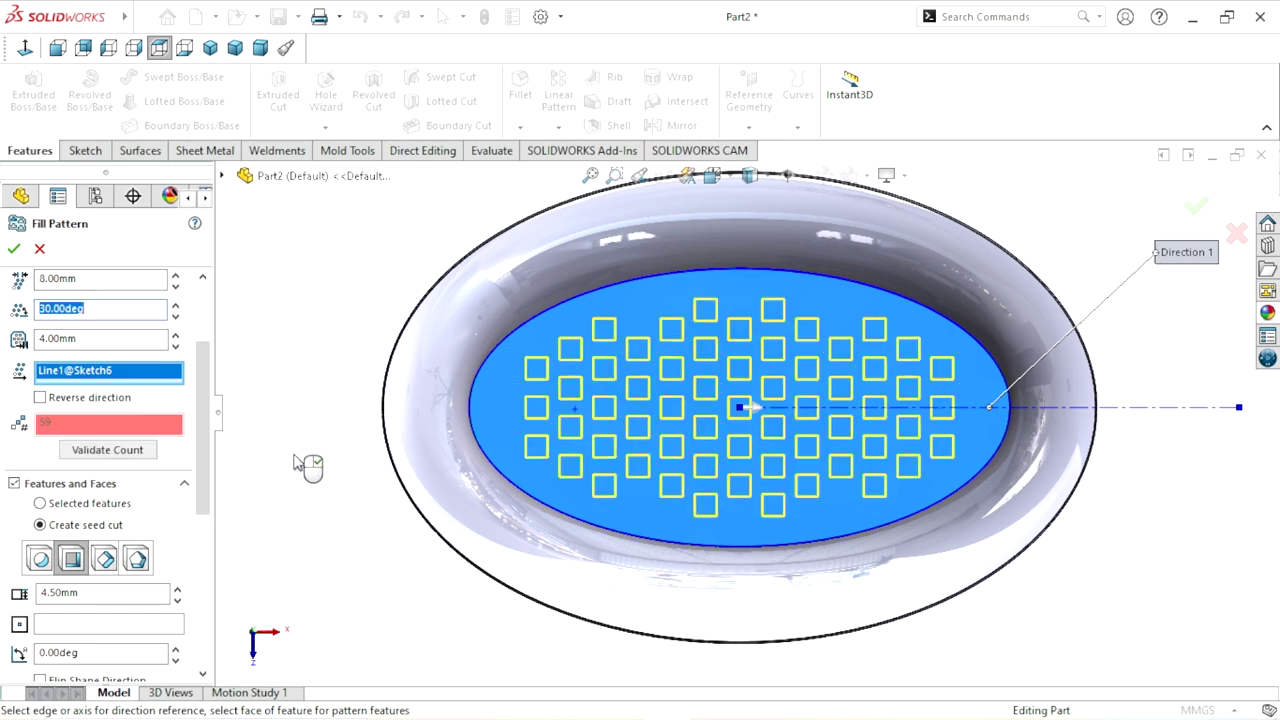
mouse_move(325, 493)
middle_mouse_down()
mouse_move(323, 477)
mouse_move(402, 448)
middle_mouse_up()
scroll(402, 448, "up", 5)
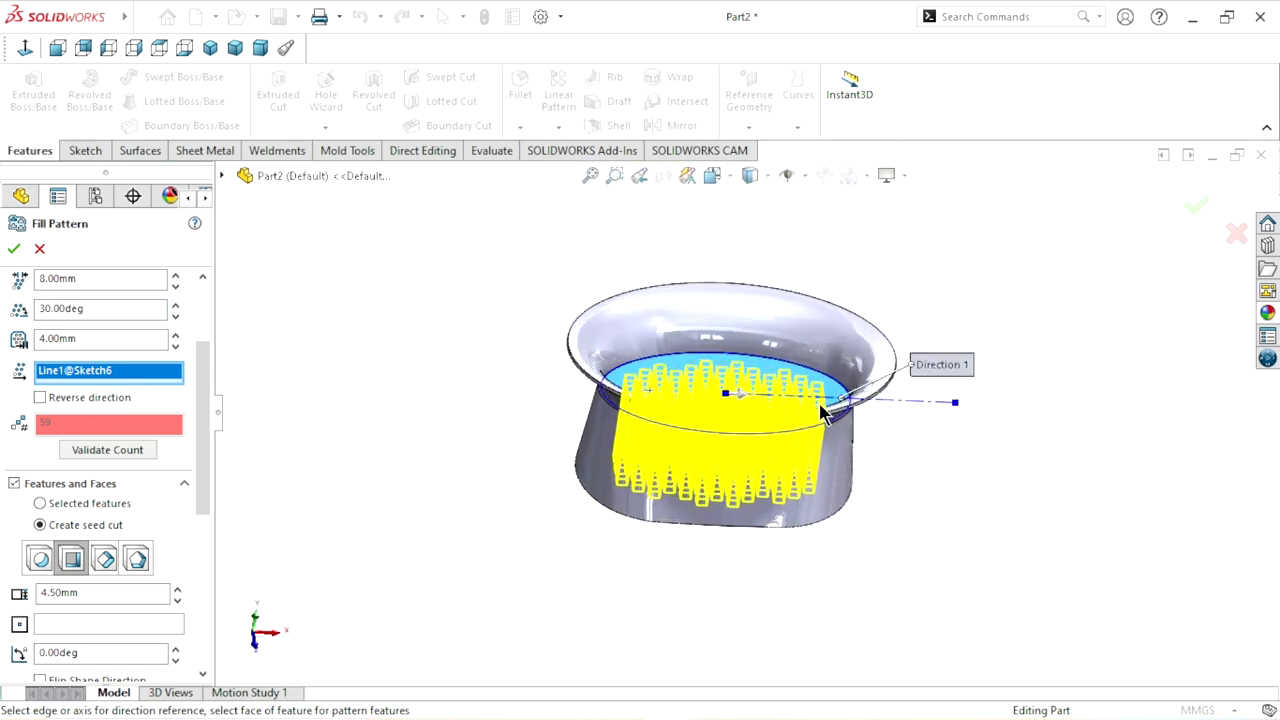
middle_click_drag(822, 412, 672, 388)
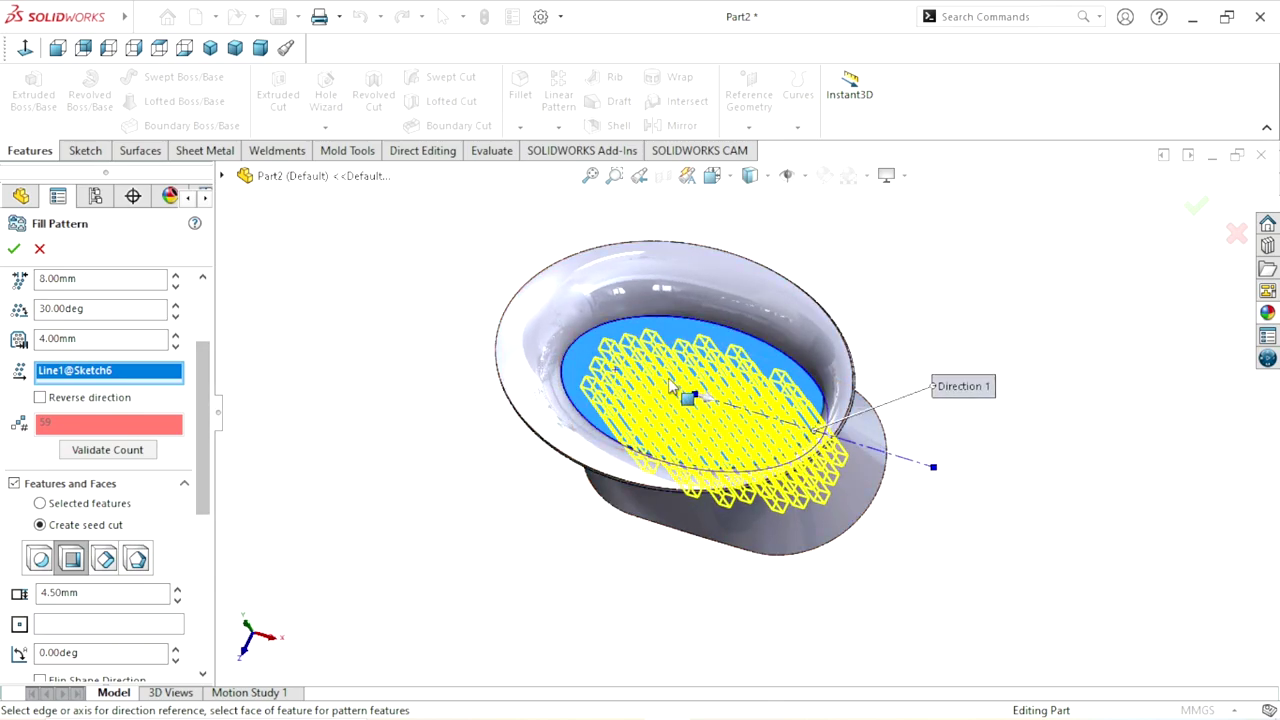
scroll(672, 388, "down", 2)
left_click_drag(207, 470, 207, 550)
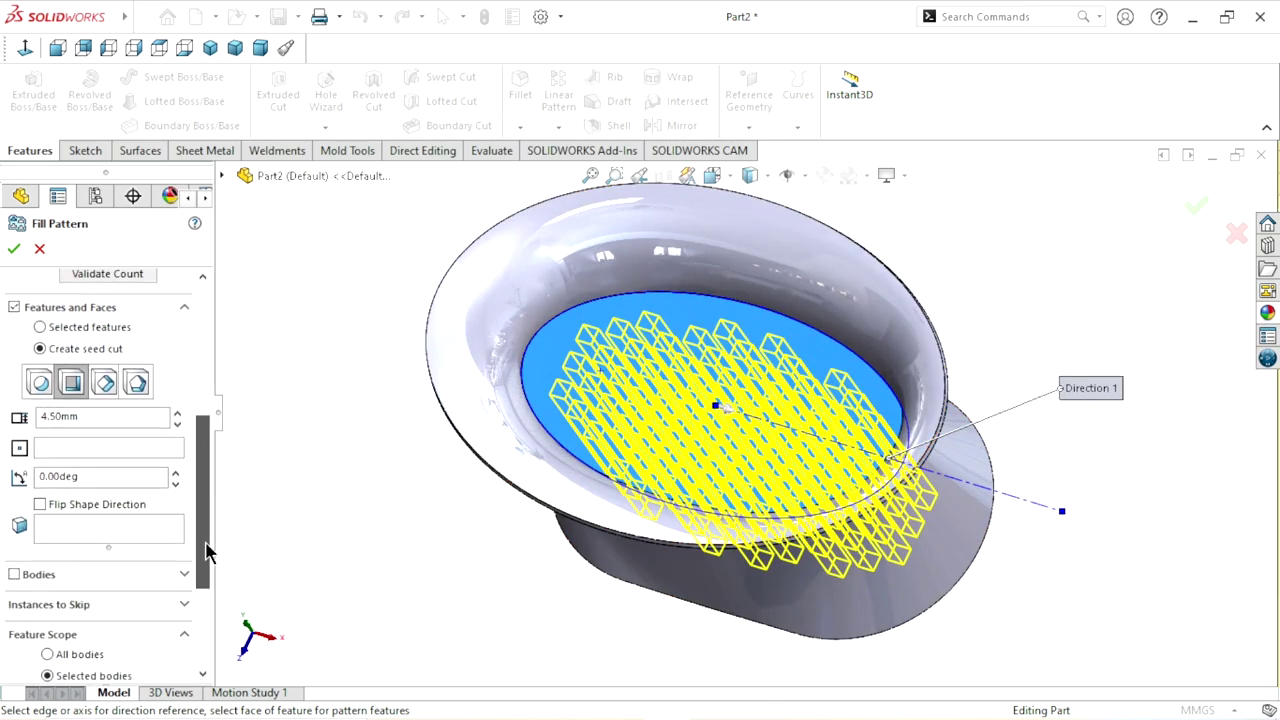
left_click(25, 48)
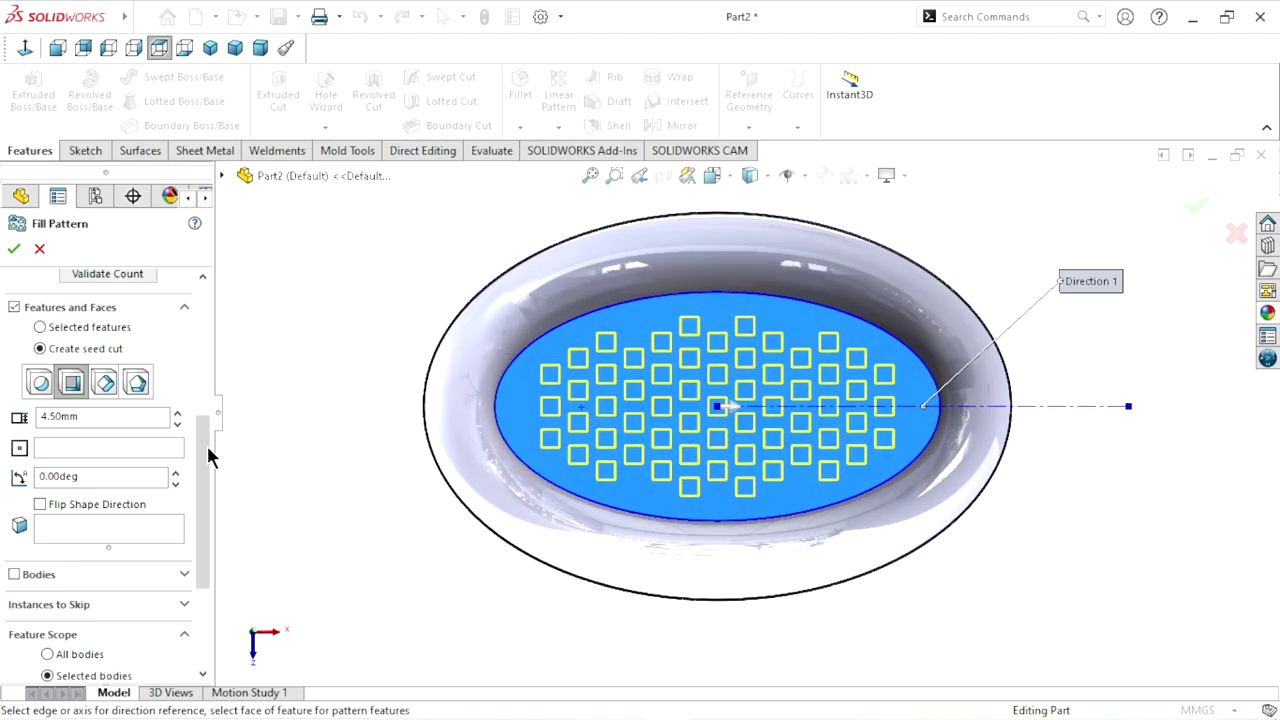
Step: Set the fill pattern margin to 3.00mm and create the 67 square holes
left_click_drag(207, 455, 198, 337)
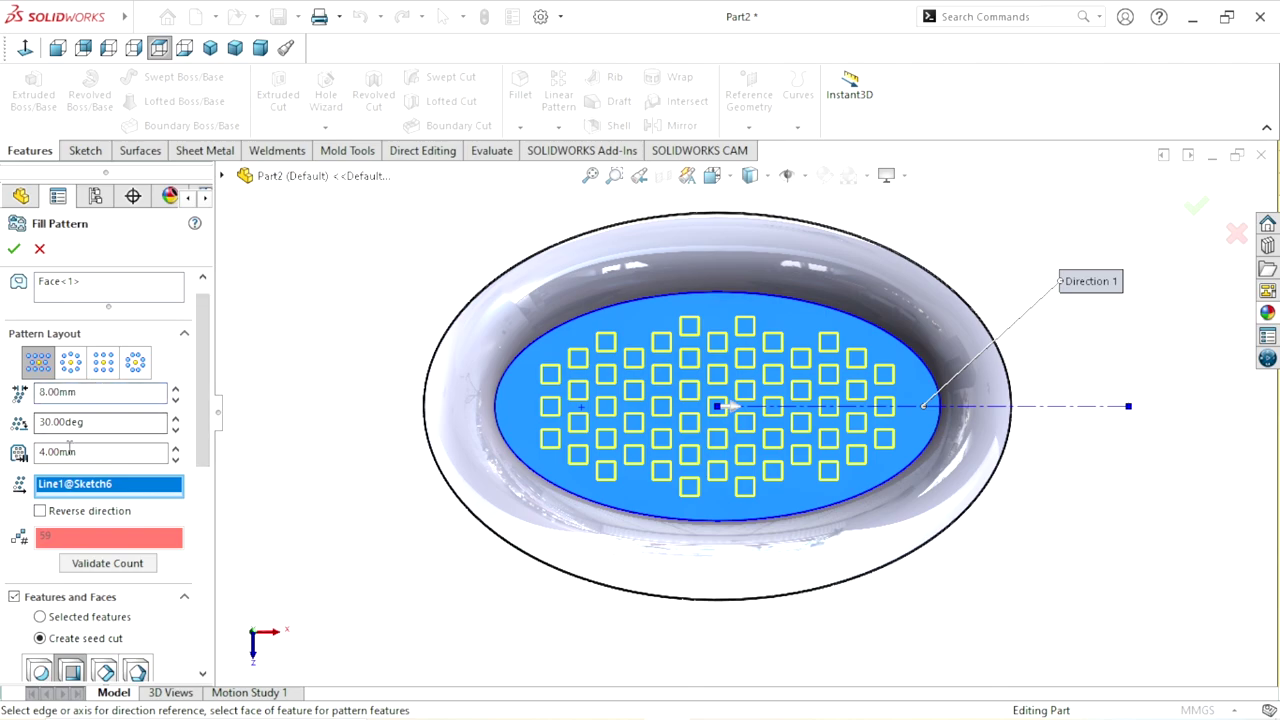
double_click(96, 458)
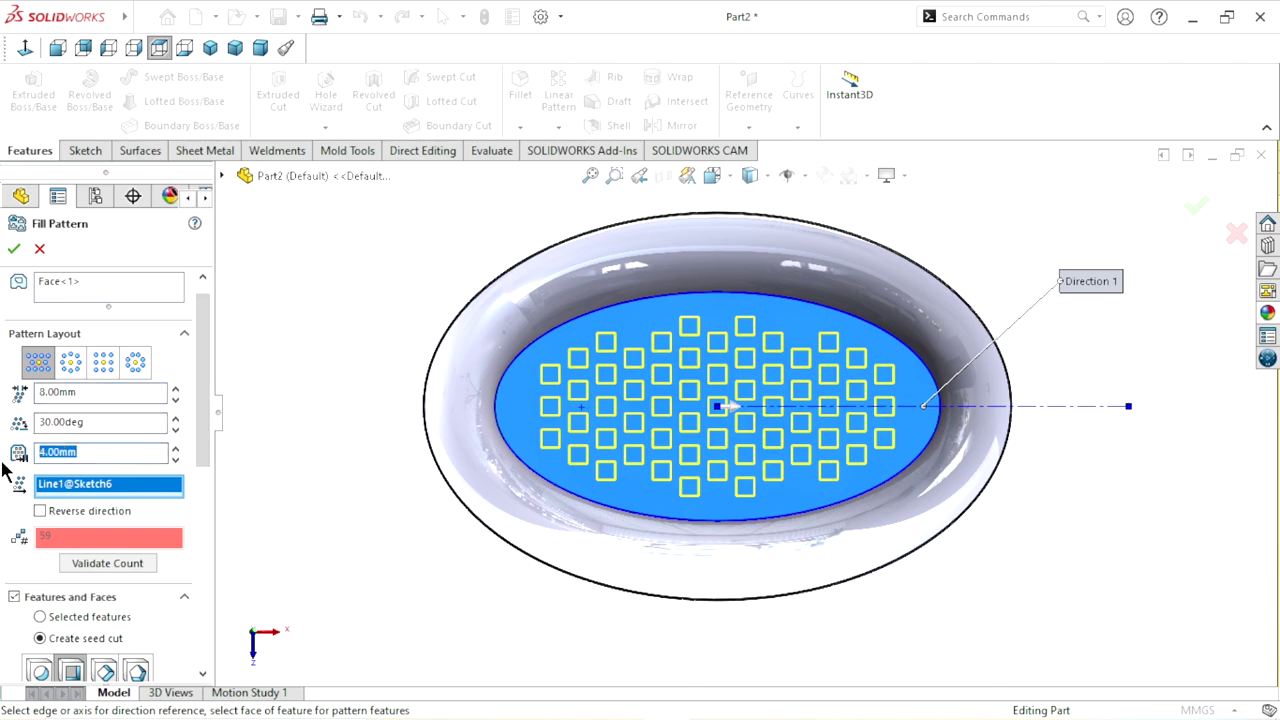
type("3")
key("Return")
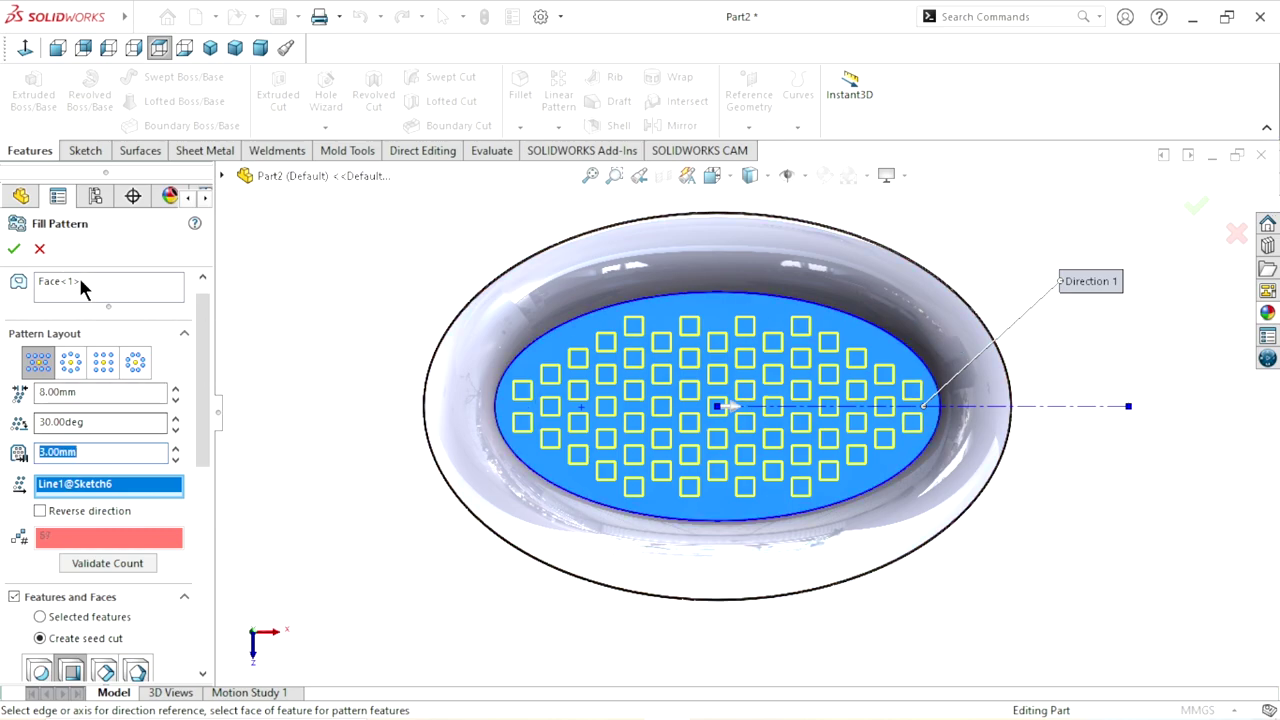
left_click(14, 250)
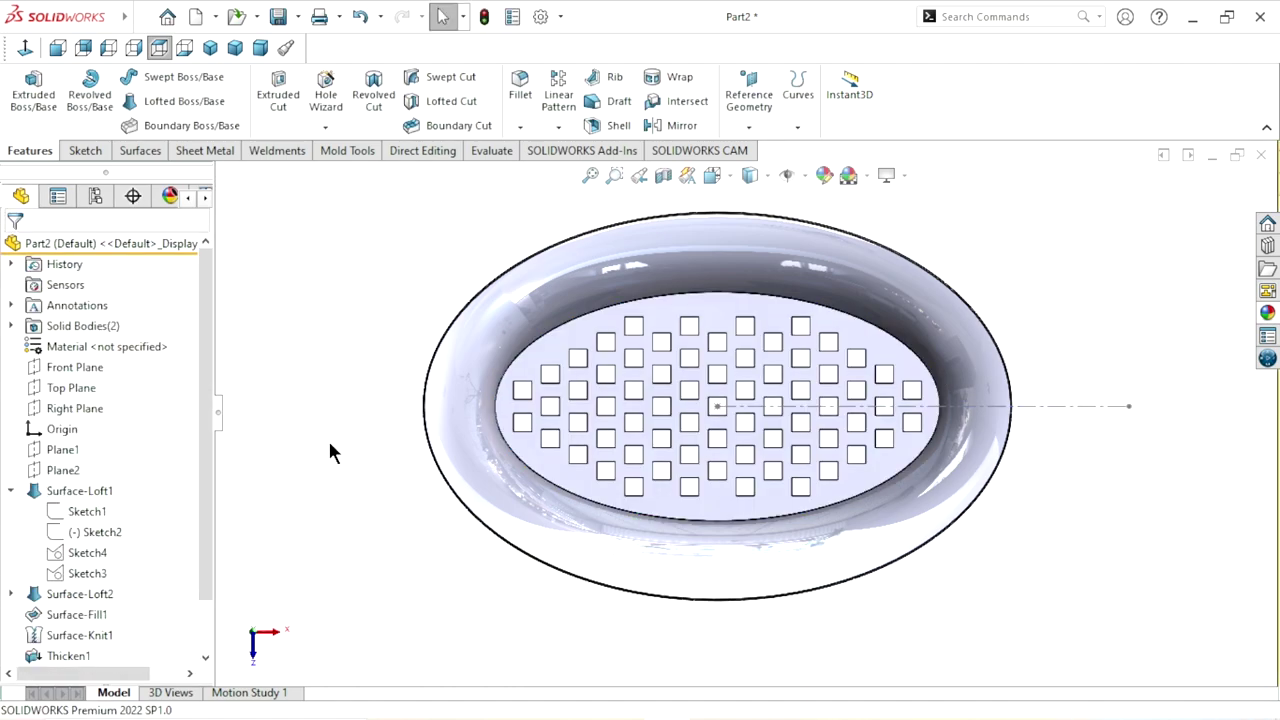
Step: Hide the fill pattern's direction sketch line (Sketch6)
middle_click_drag(423, 514, 680, 400)
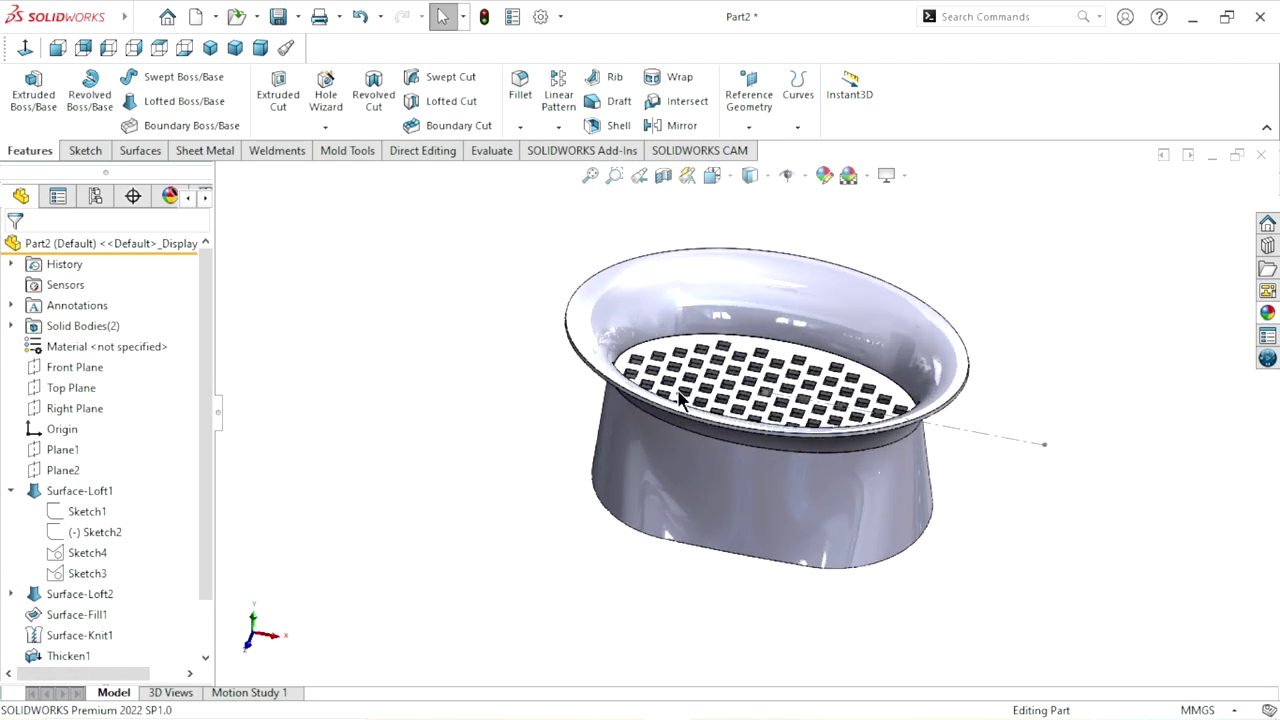
scroll(680, 400, "down", 2)
left_click(1010, 440)
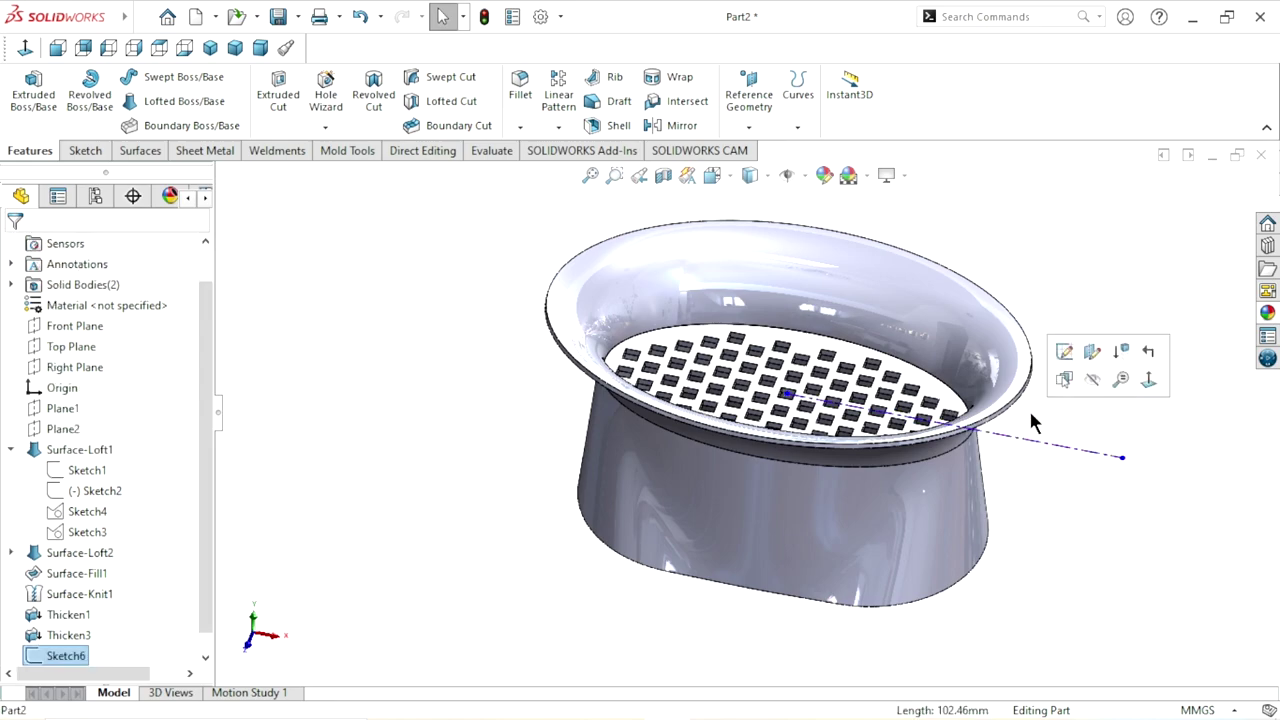
left_click(1083, 374)
Step: Switch to isometric view and start a new sketch on the Right Plane
key("f")
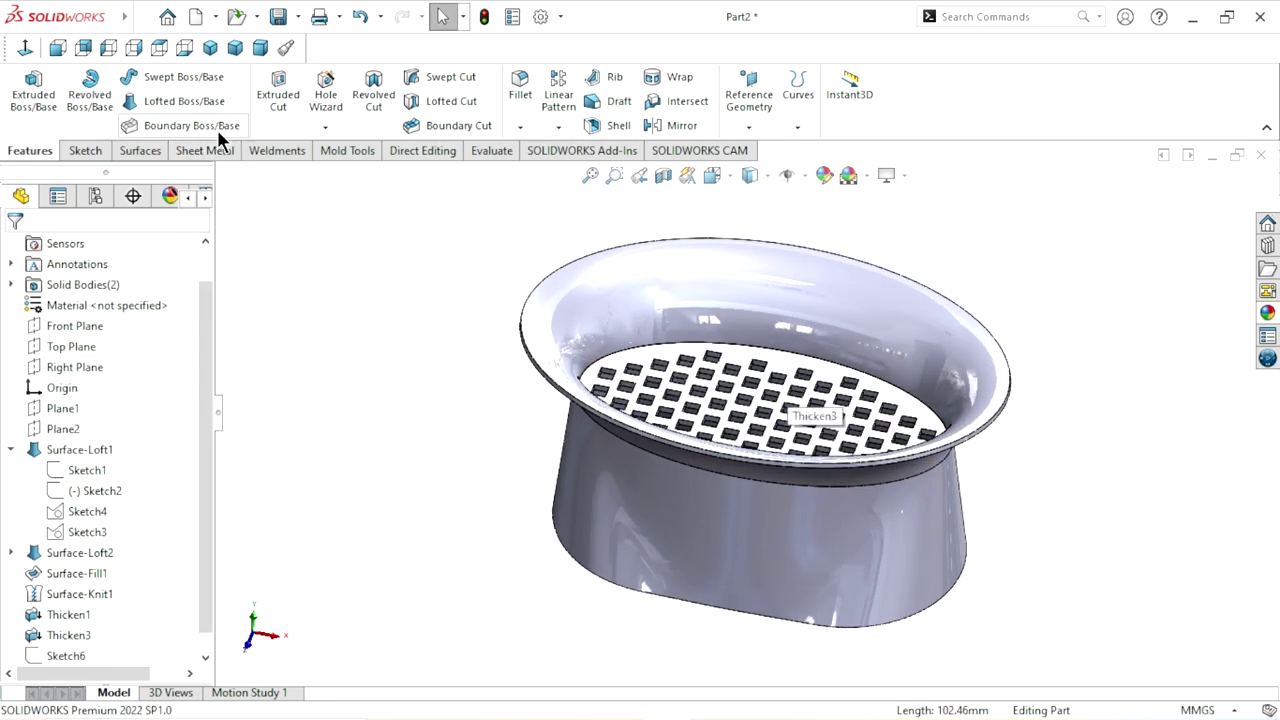
left_click(213, 44)
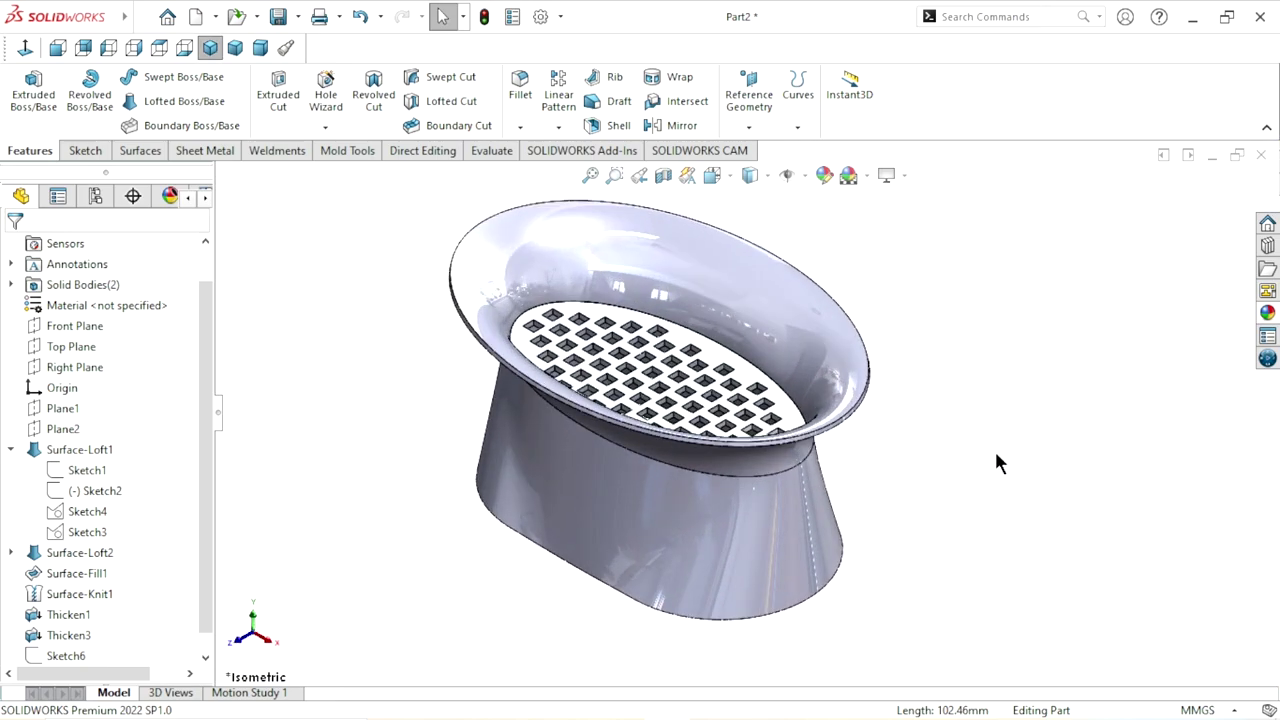
key("z")
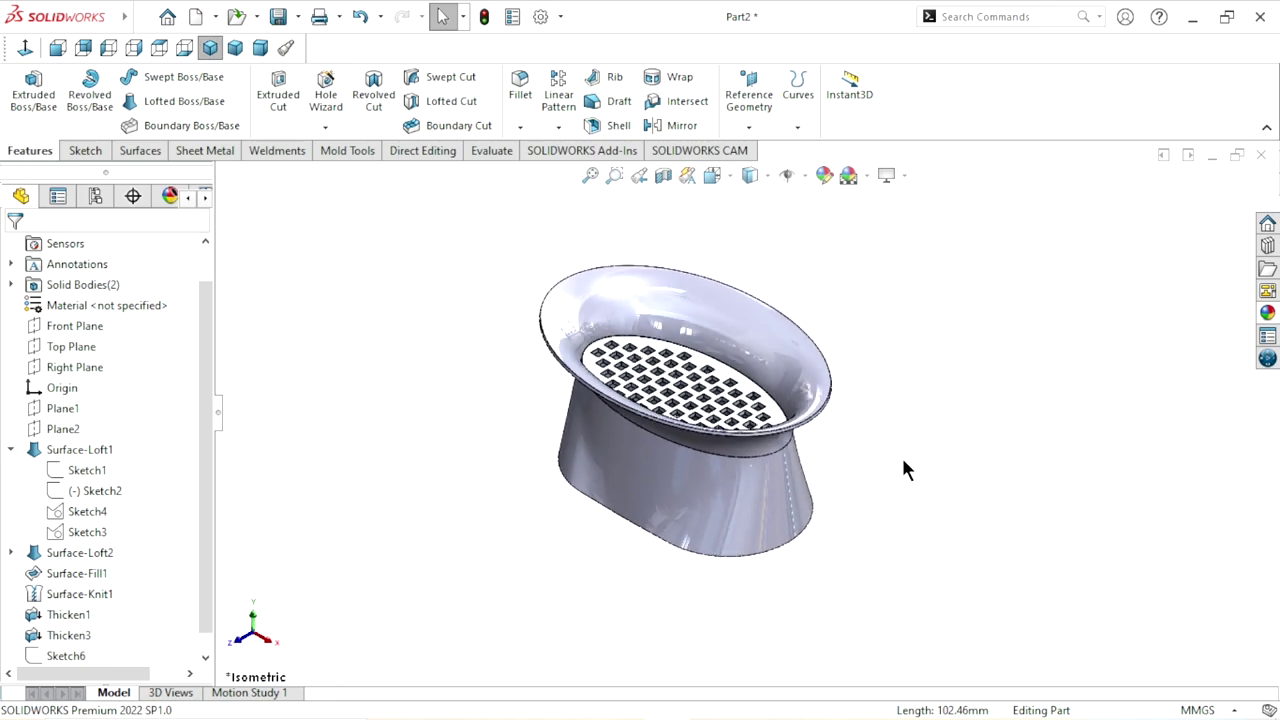
left_click(70, 364)
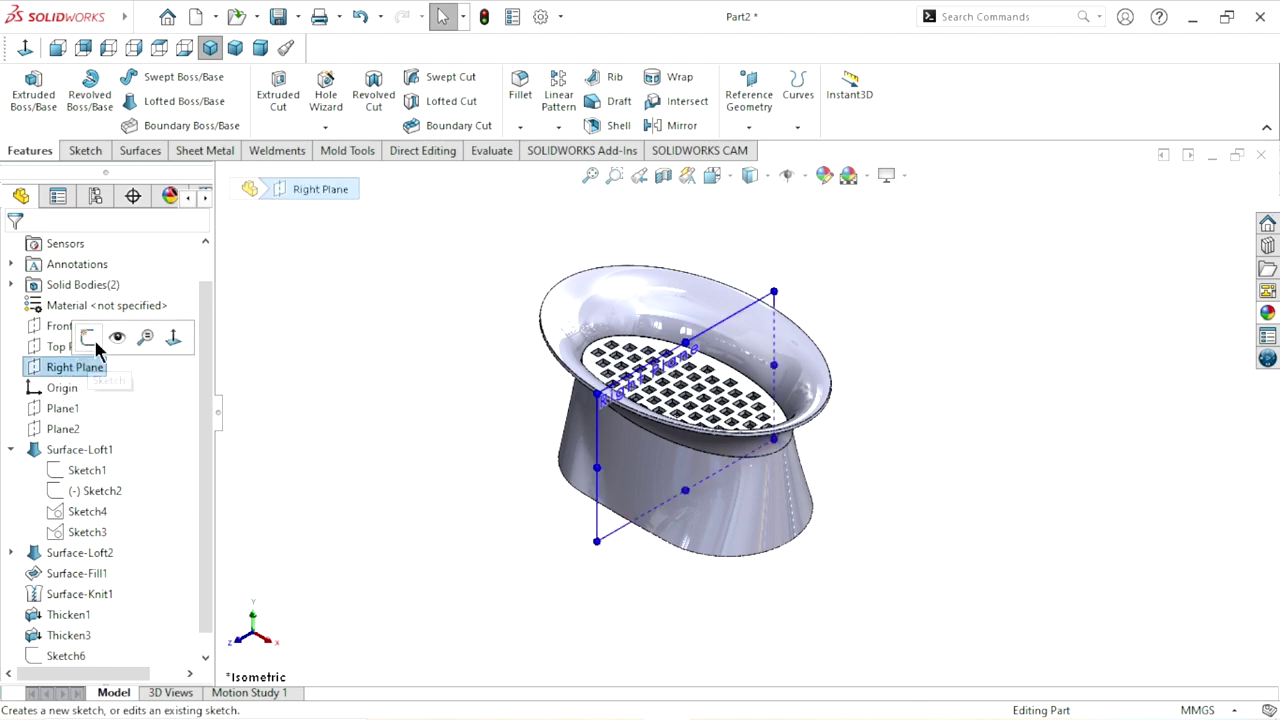
left_click(88, 338)
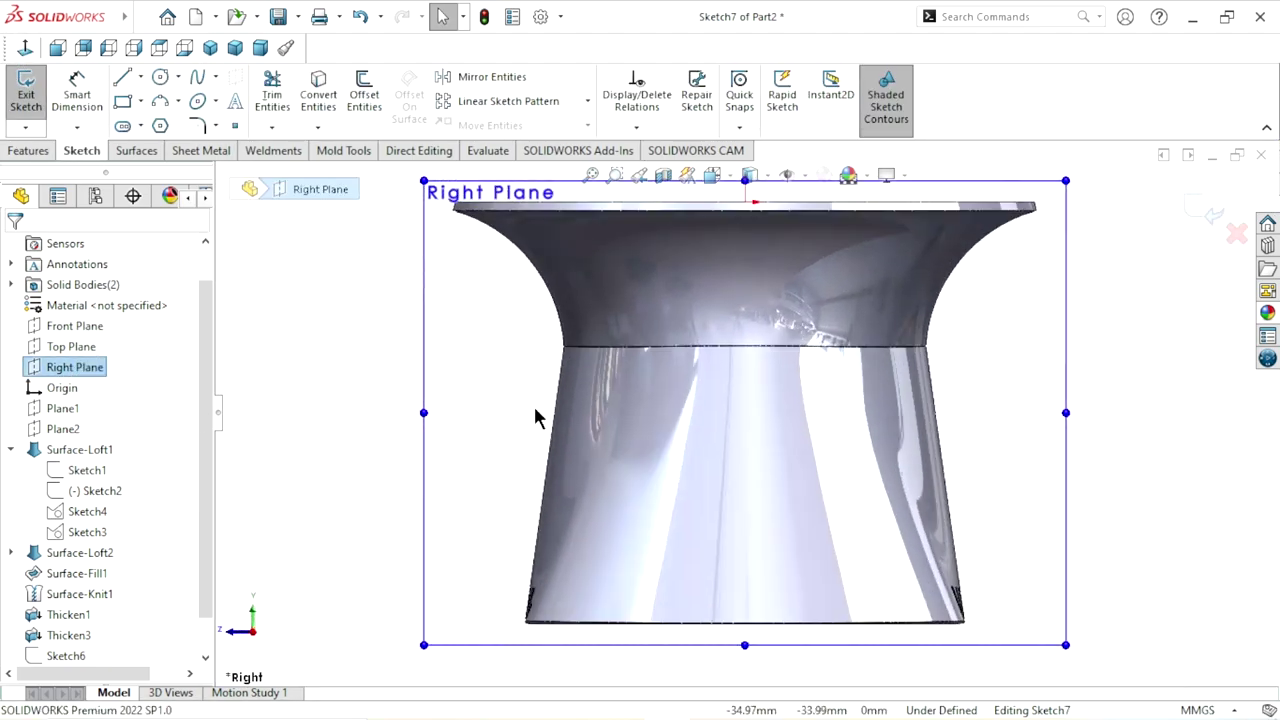
Step: Draw a corner rectangle just above the dish rim
scroll(607, 345, "down", 2)
scroll(714, 380, "down", 2)
left_click(394, 360)
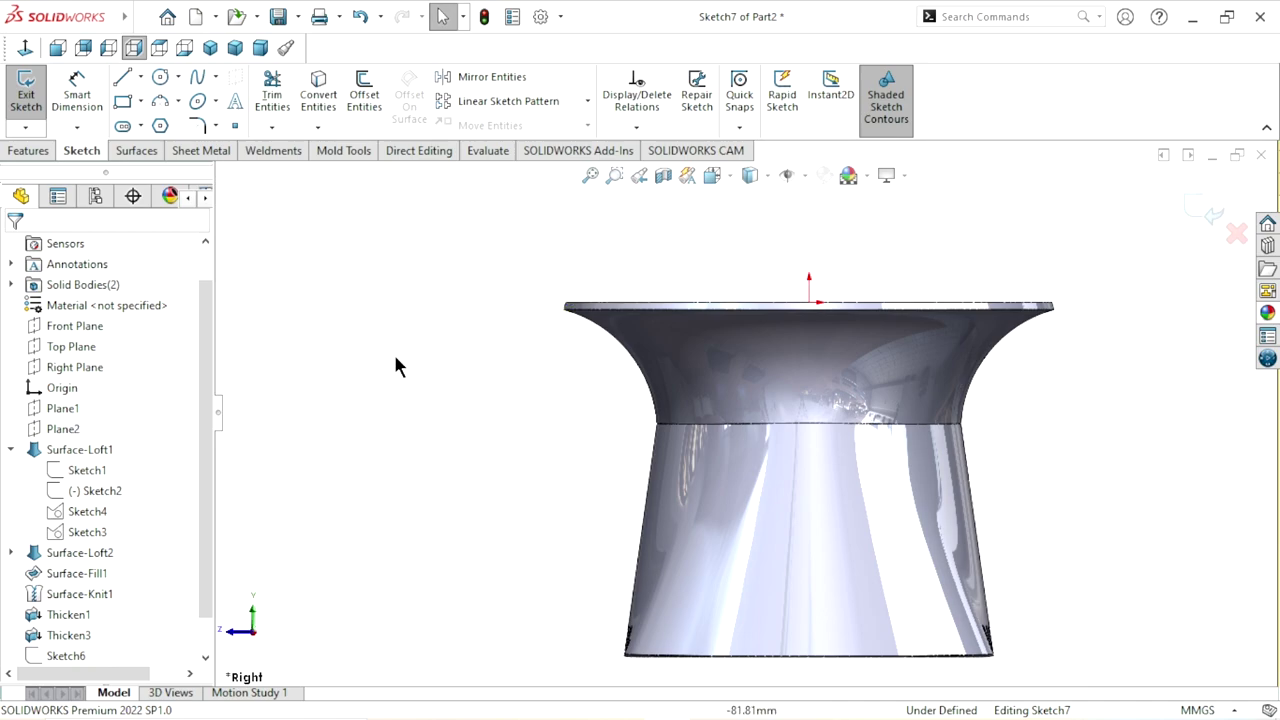
scroll(670, 333, "down", 3)
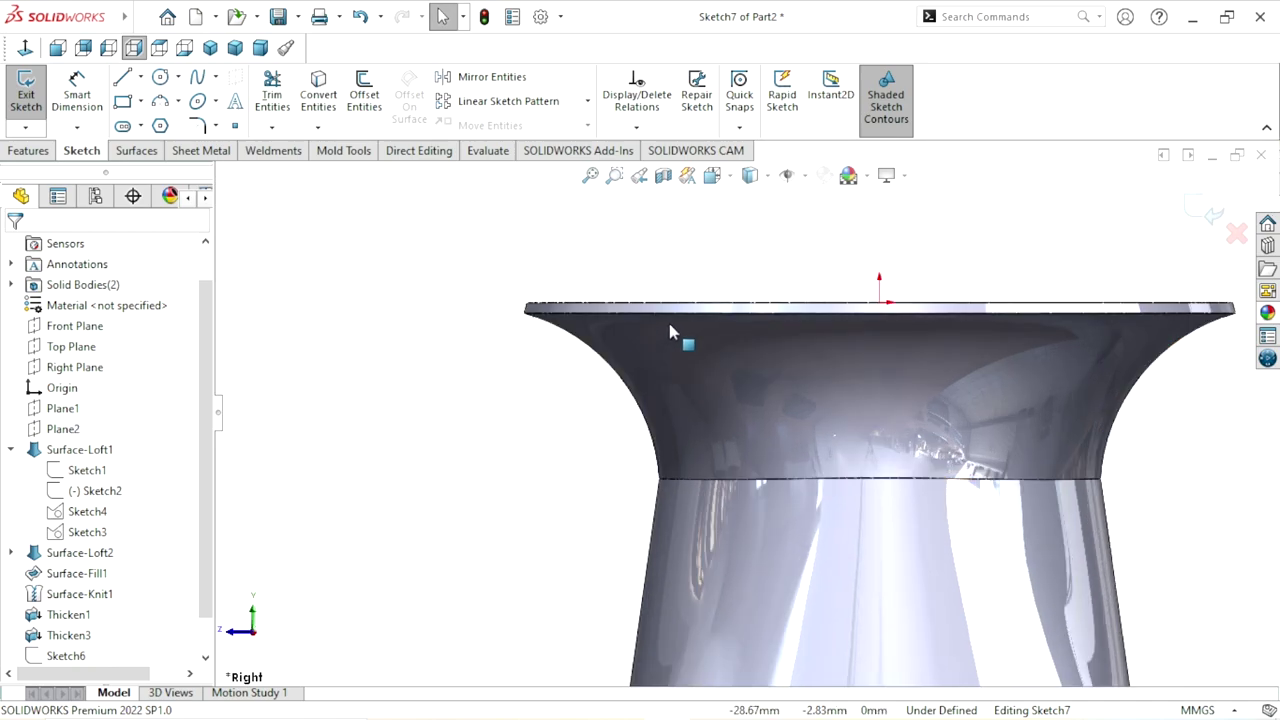
left_click(123, 105)
left_click(554, 226)
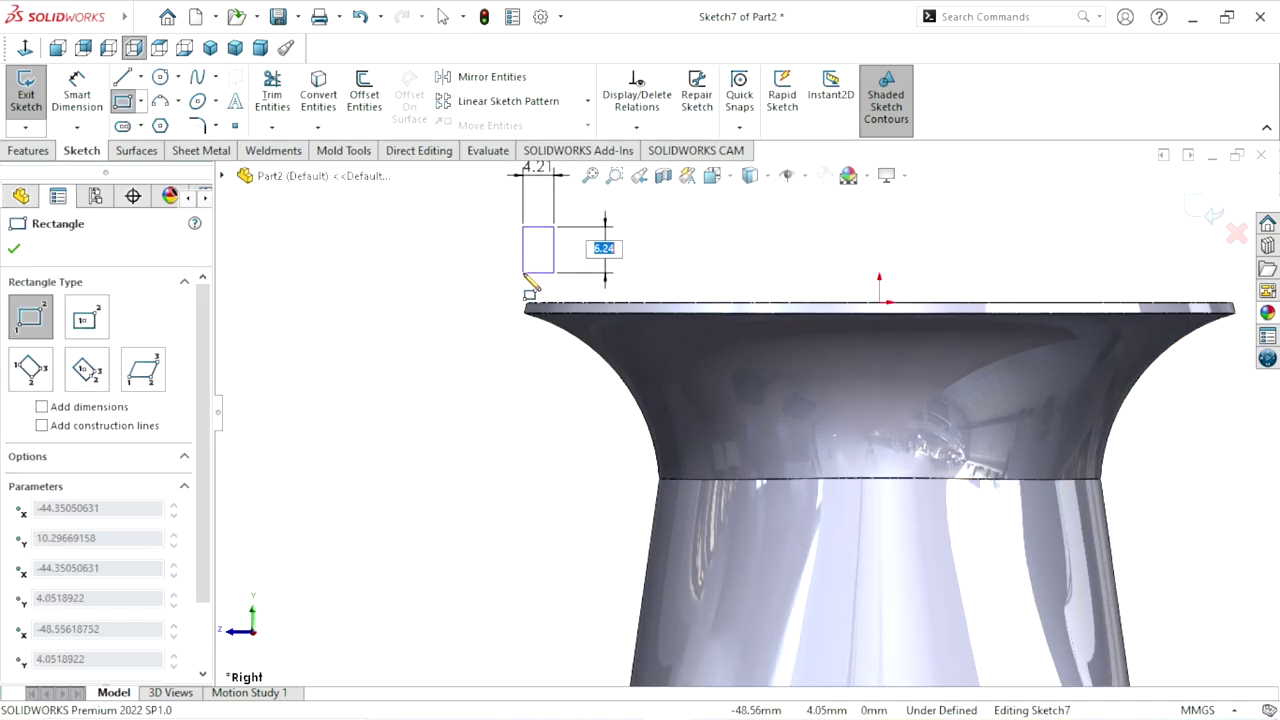
left_click(523, 272)
scroll(535, 245, "down", 2)
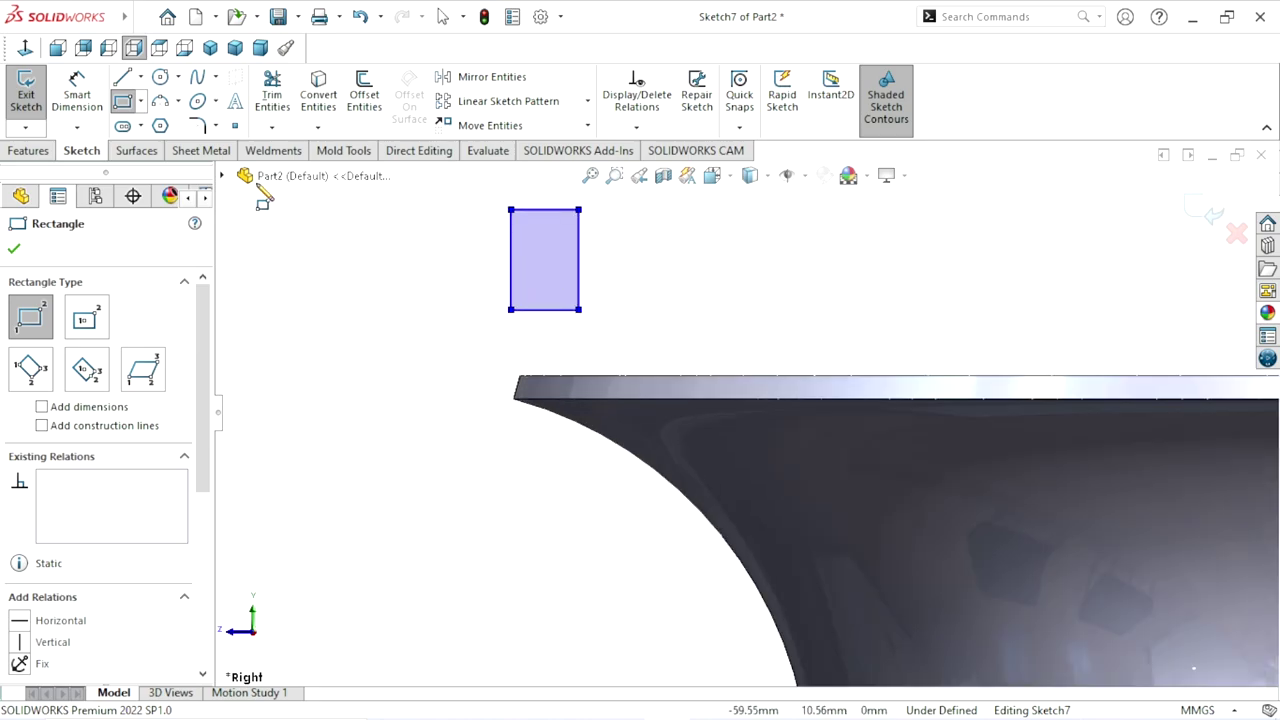
Step: Dimension the rectangle 1.50mm wide by 2.50mm tall
left_click(77, 100)
scroll(606, 300, "up", 2)
scroll(605, 305, "down", 2)
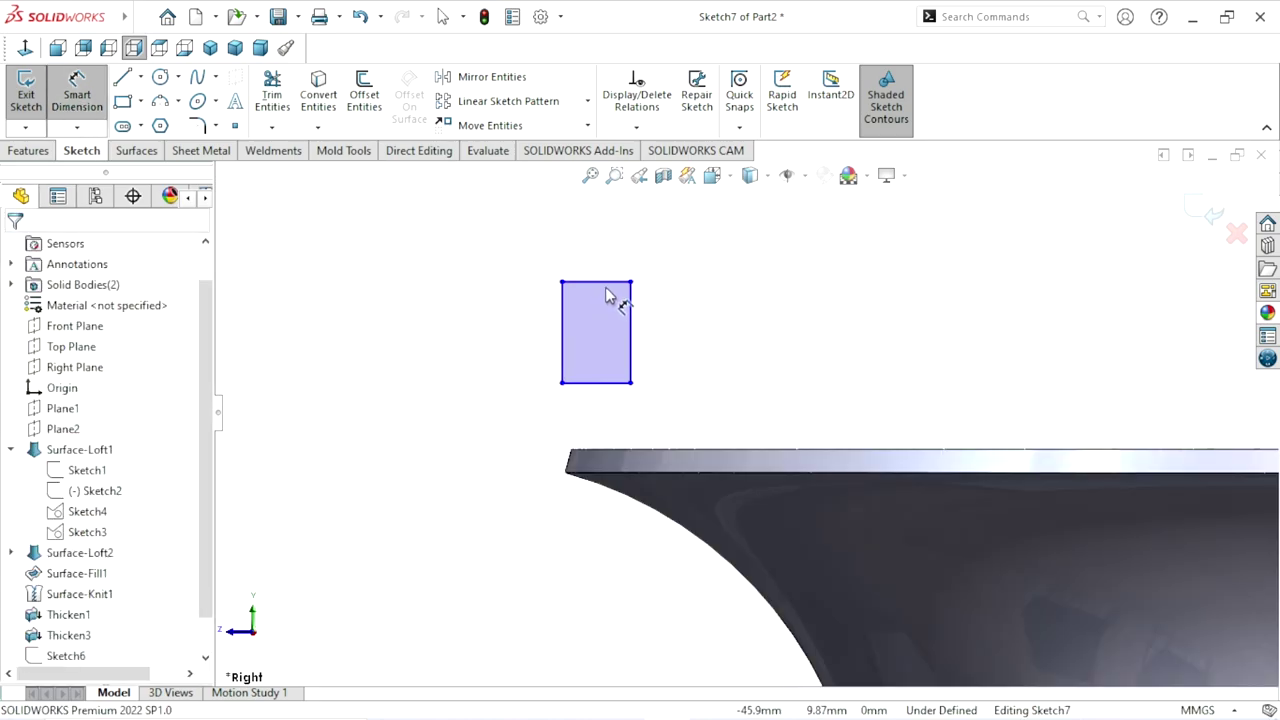
left_click(606, 282)
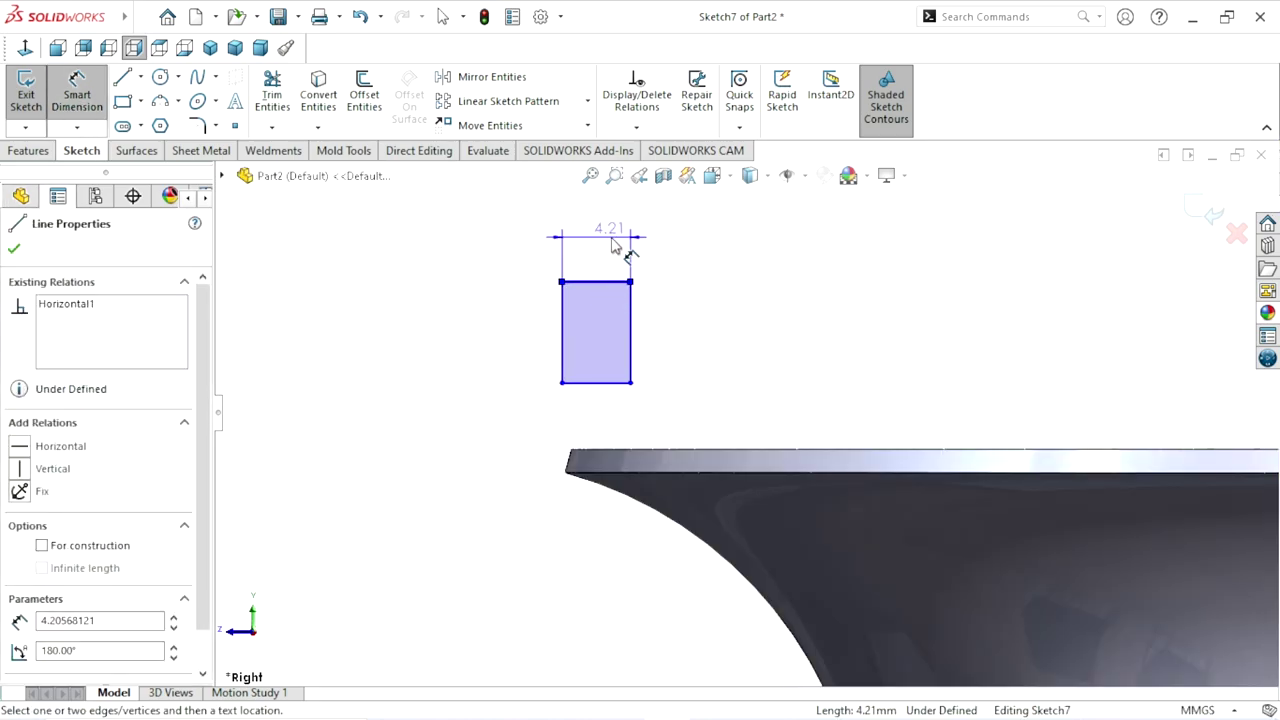
left_click(666, 248)
type("1.5")
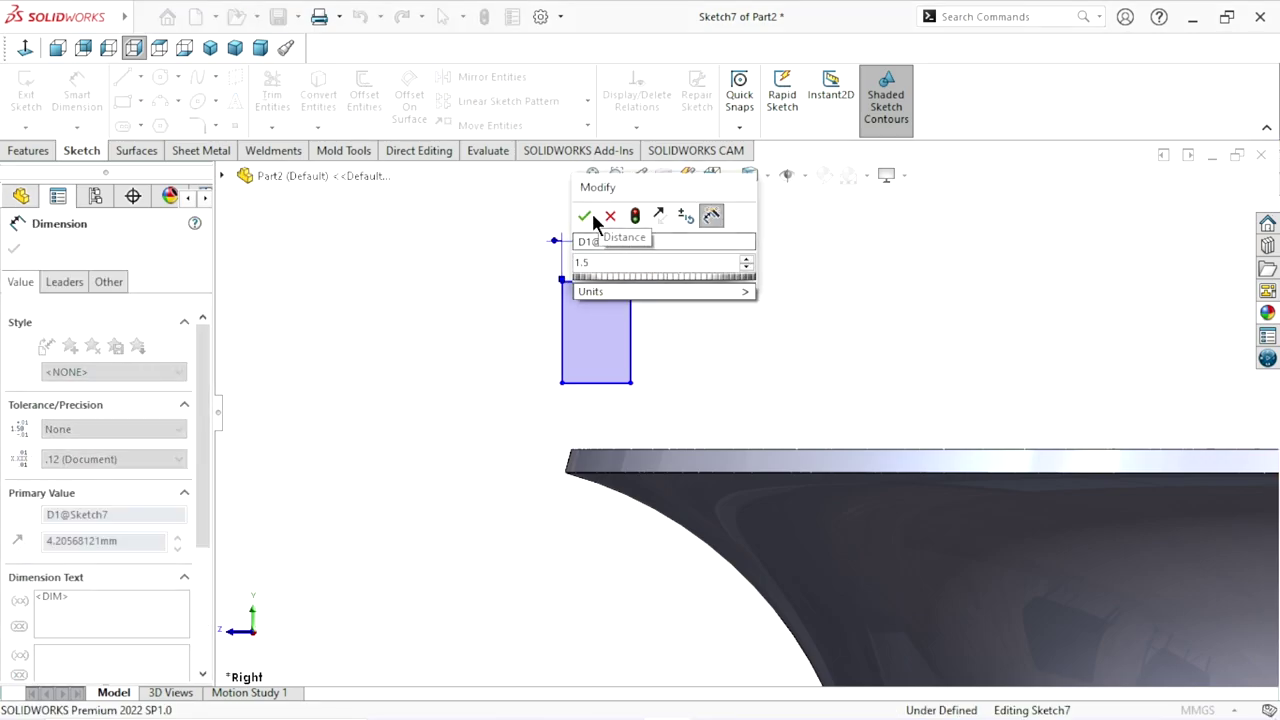
left_click(590, 216)
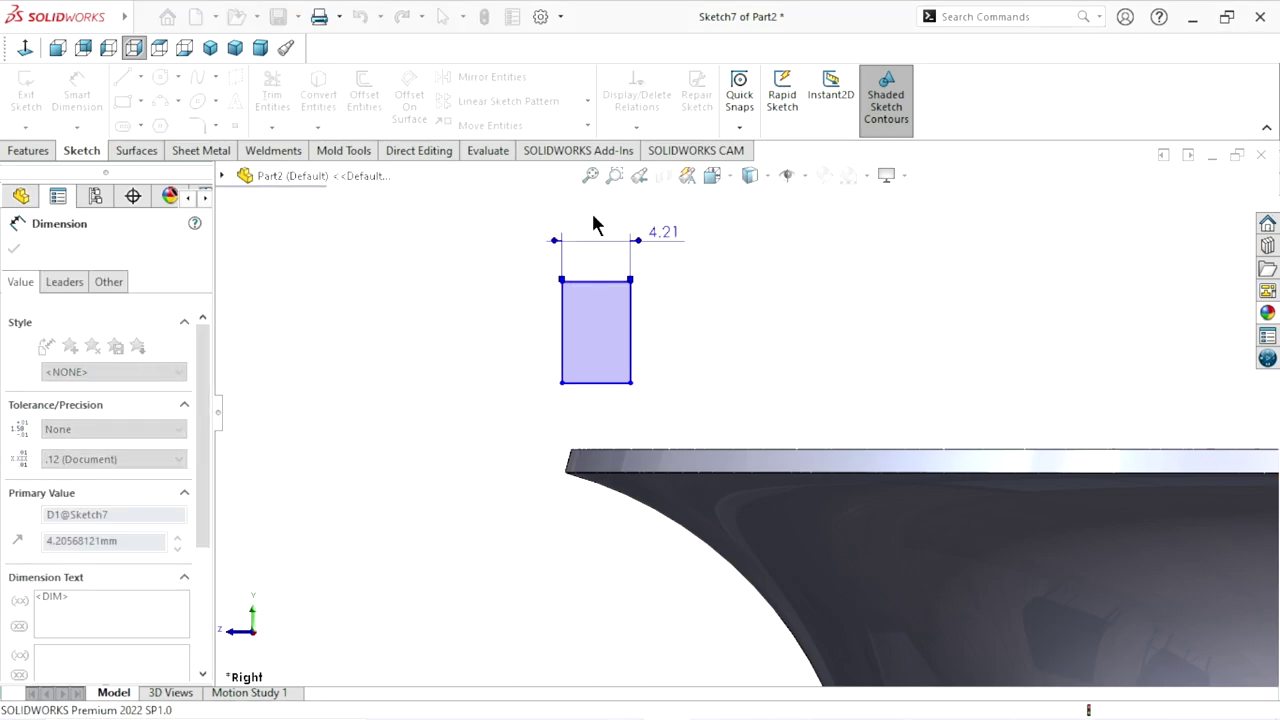
left_click(562, 354)
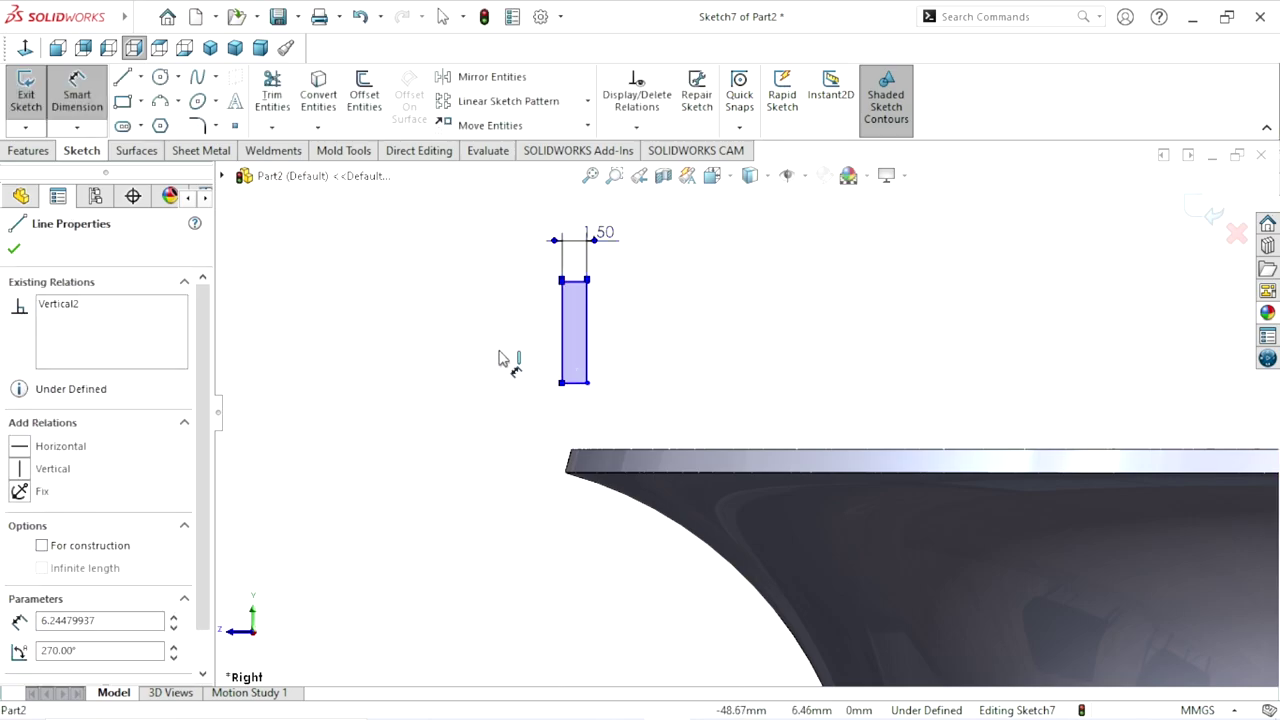
left_click(490, 355)
type("2.5")
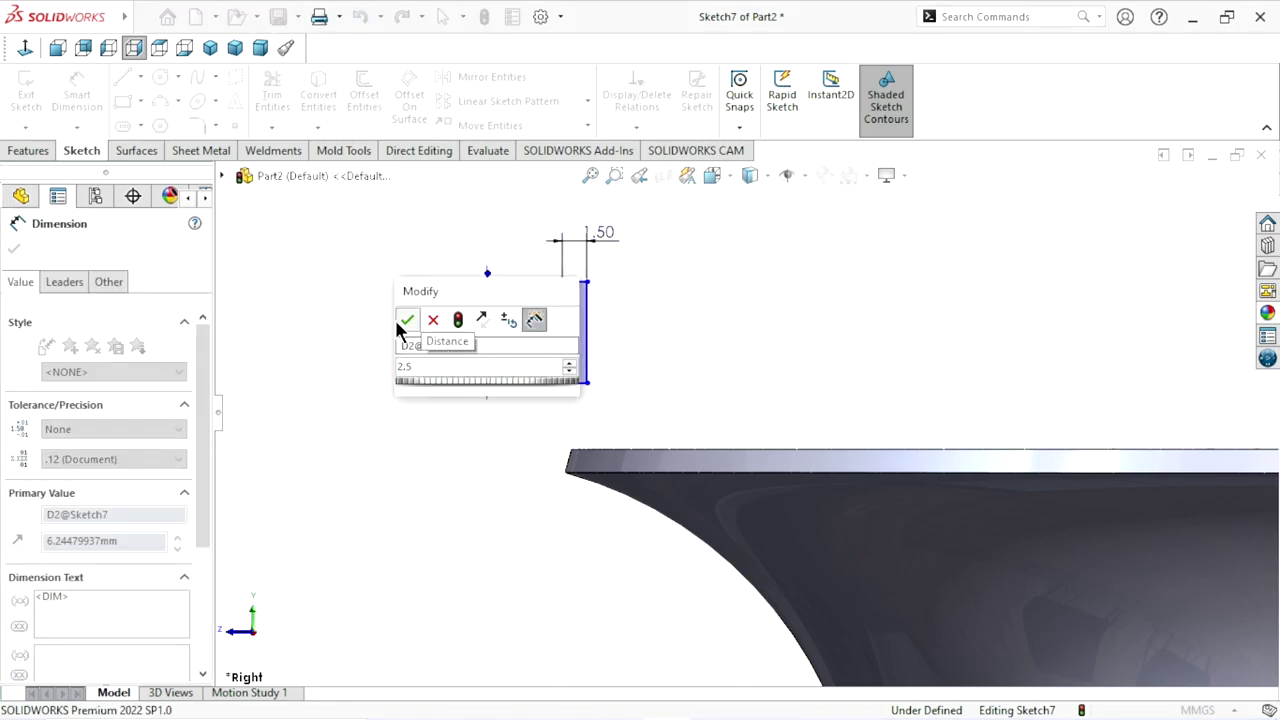
key("Escape")
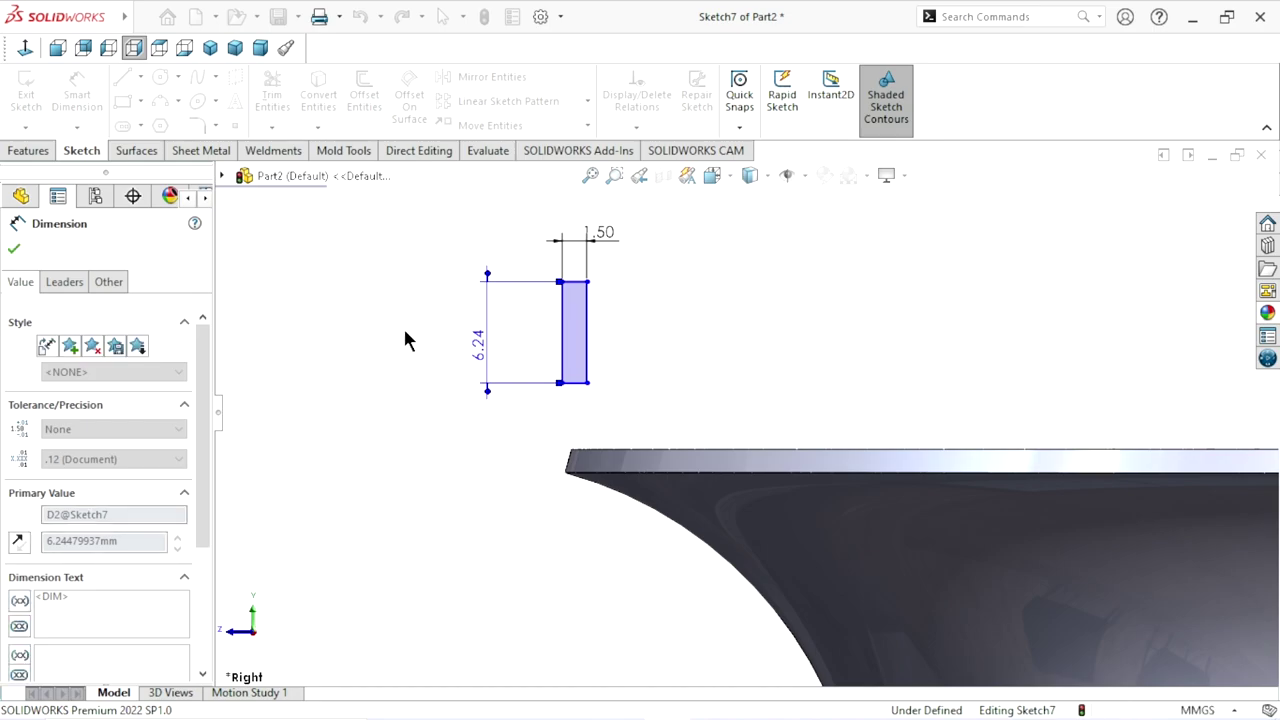
scroll(600, 390, "down", 2)
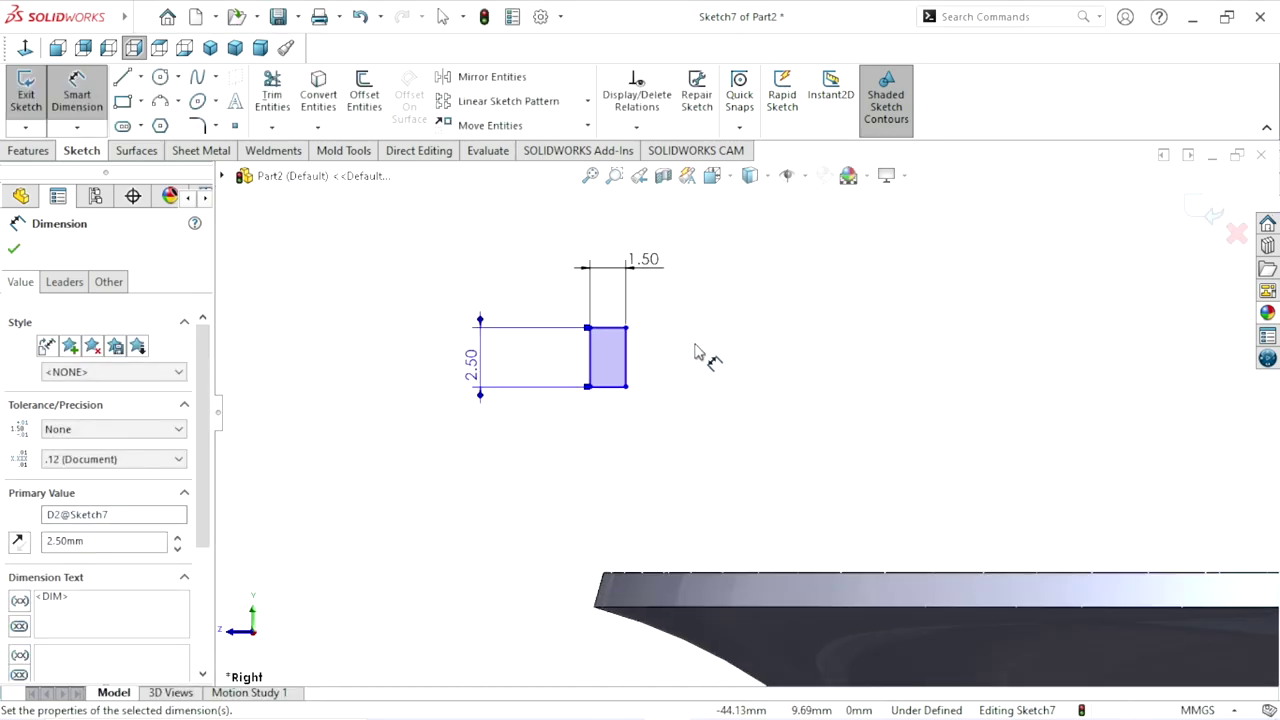
Step: Make the rectangle's bottom-left corner coincident with the rim's outer vertex, then close Sketch7
left_click(13, 252)
scroll(700, 415, "up", 1)
scroll(660, 405, "down", 1)
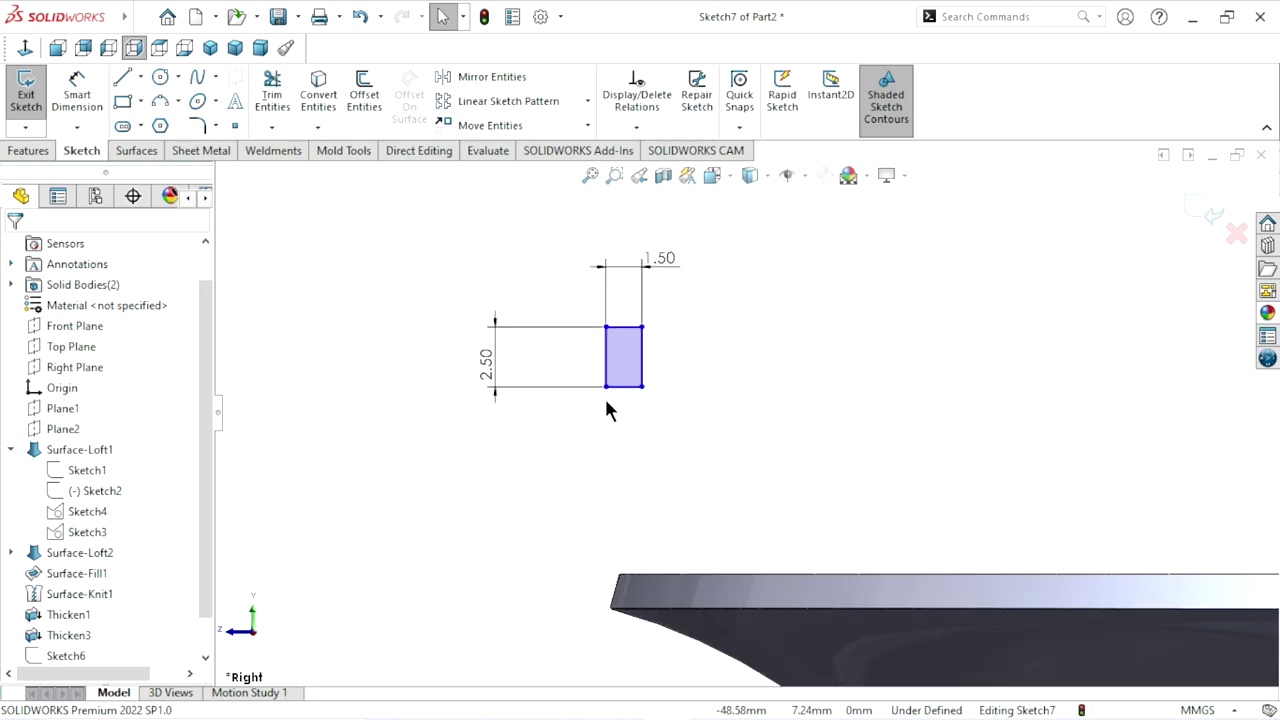
left_click(606, 387)
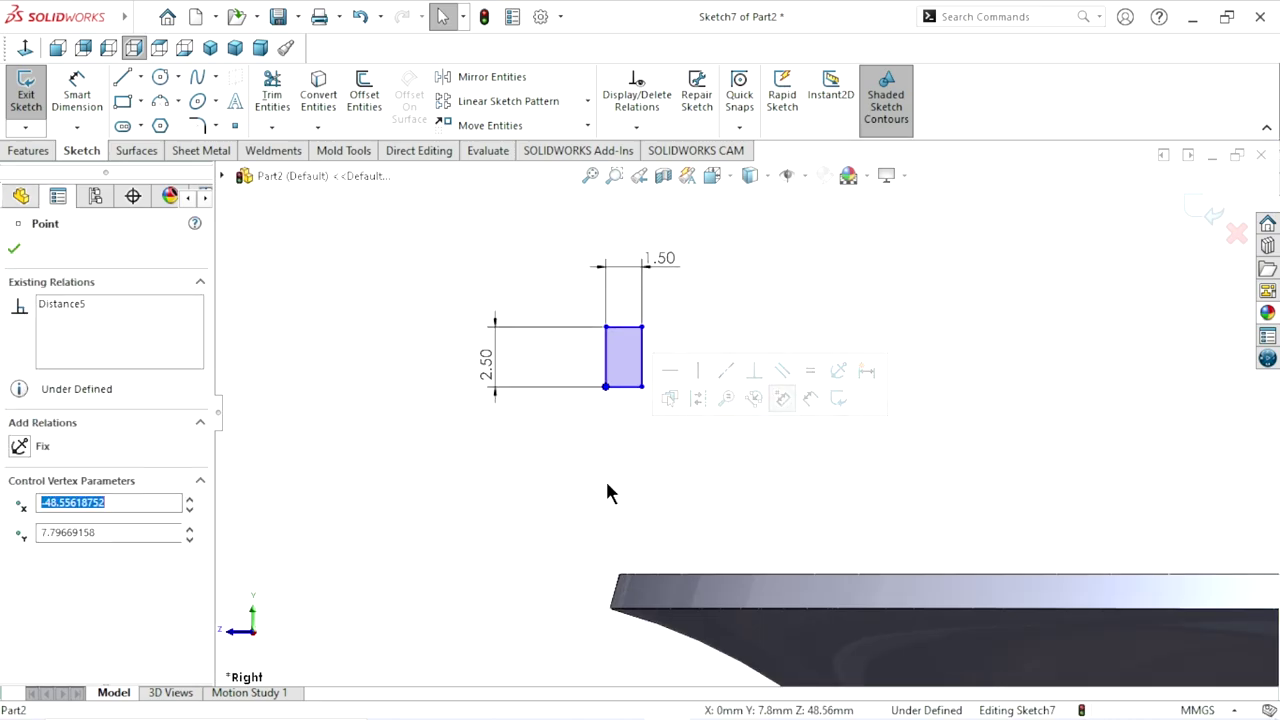
left_click(610, 610)
left_click(610, 609, "ctrl")
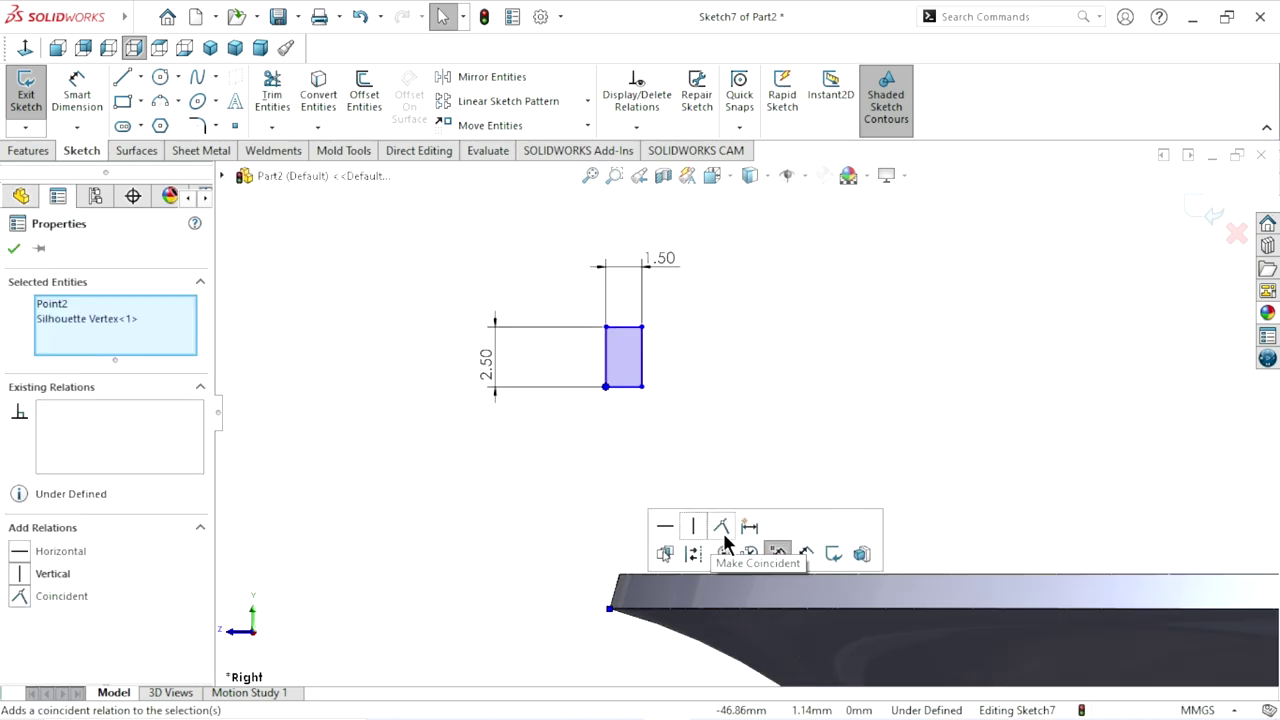
left_click(778, 553)
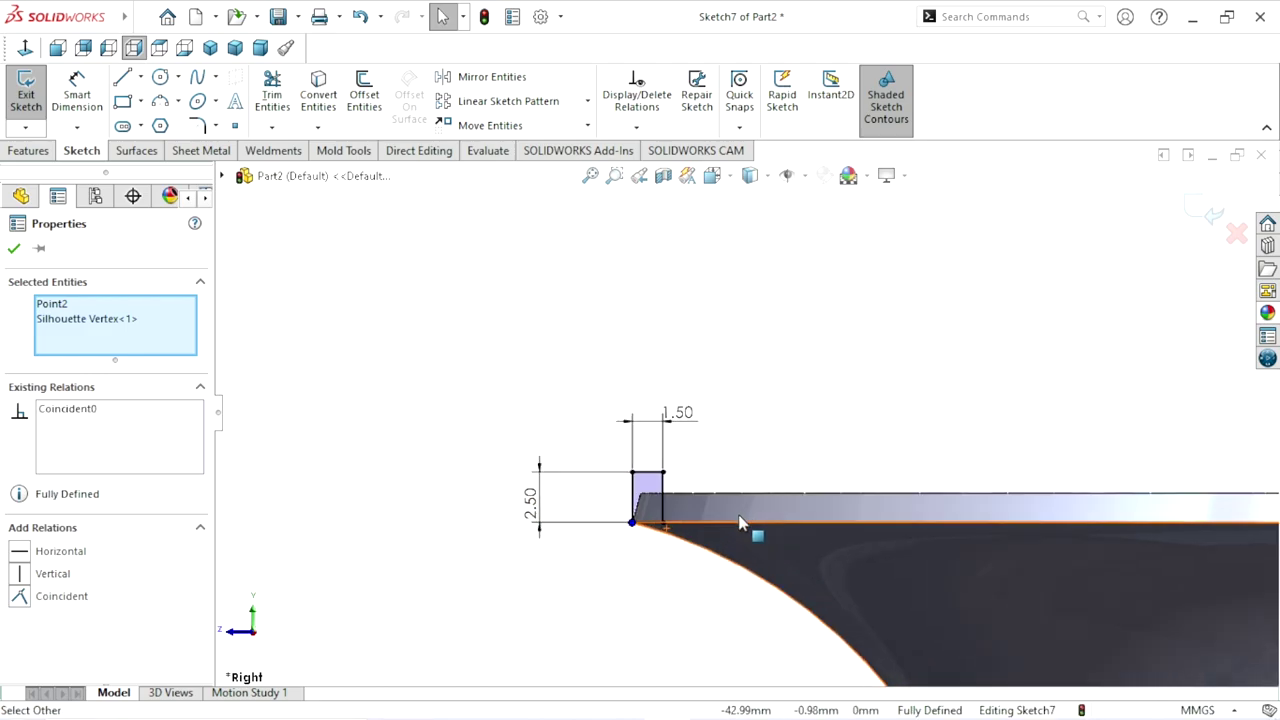
left_click(13, 251)
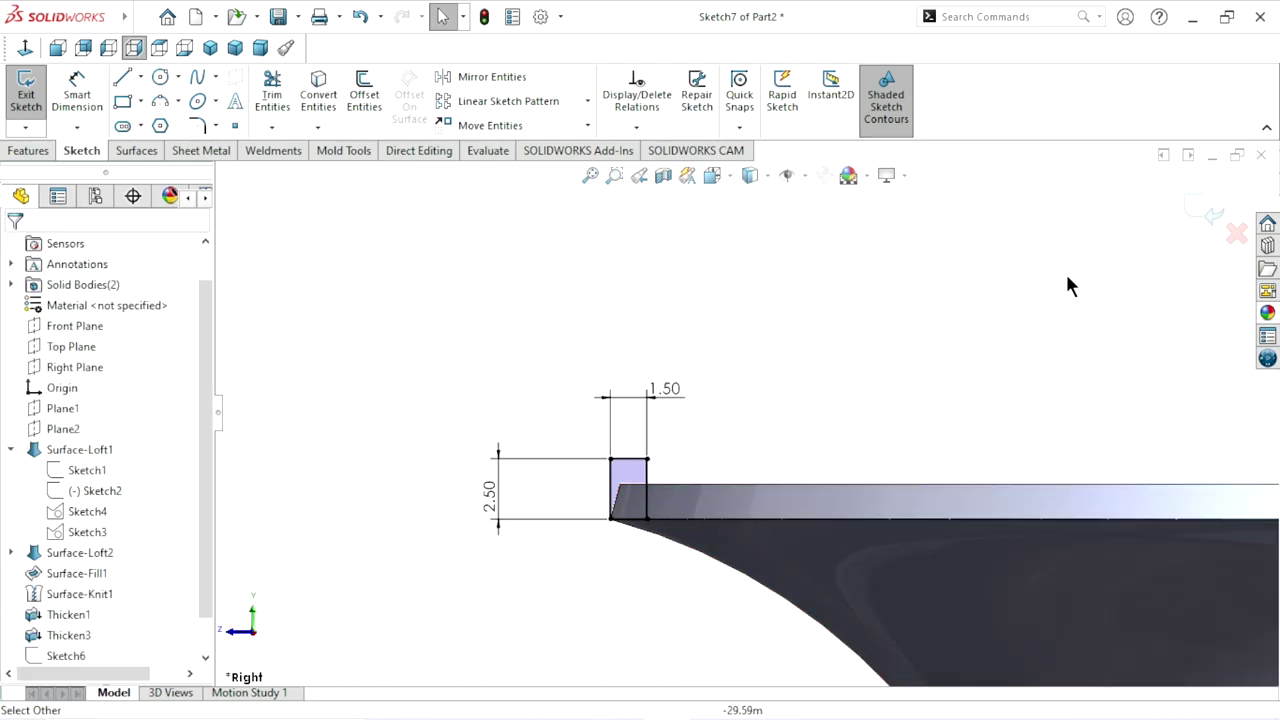
left_click(1205, 209)
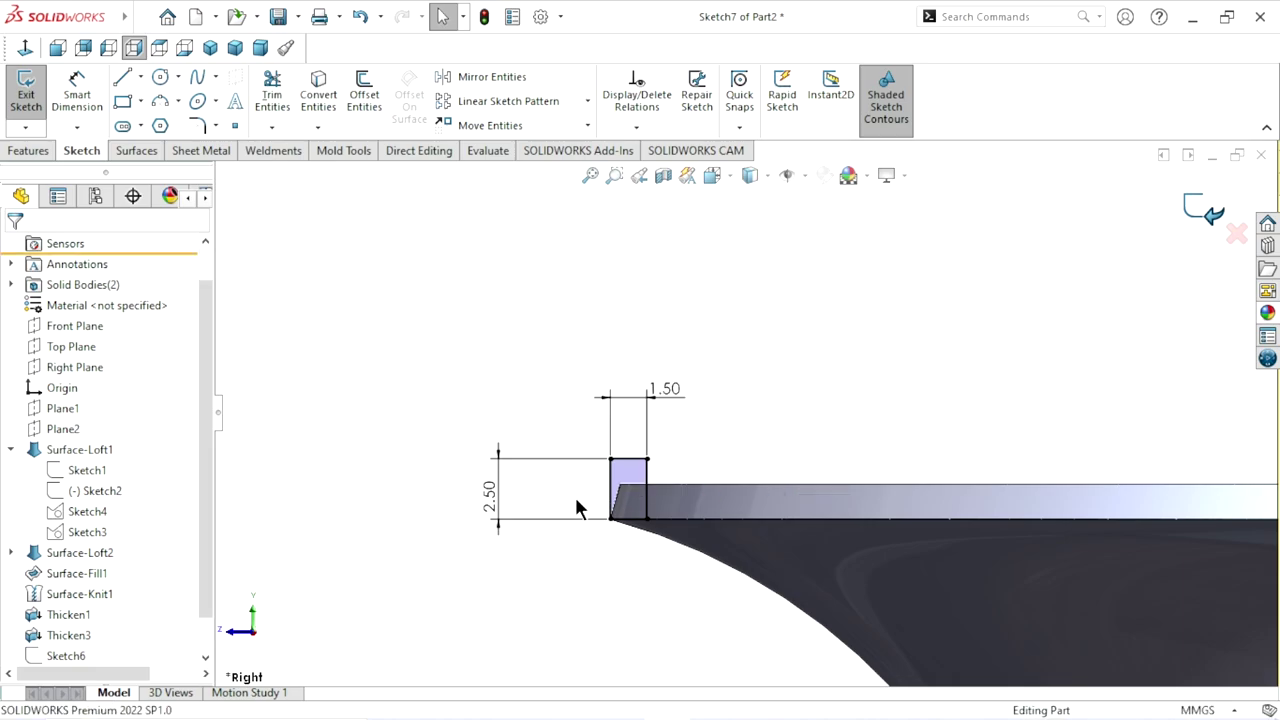
Step: Orbit and zoom to inspect the perforated base, browsing the Surfaces and Features tools
mouse_move(846, 463)
middle_mouse_down()
mouse_move(662, 421)
mouse_move(776, 490)
middle_mouse_up()
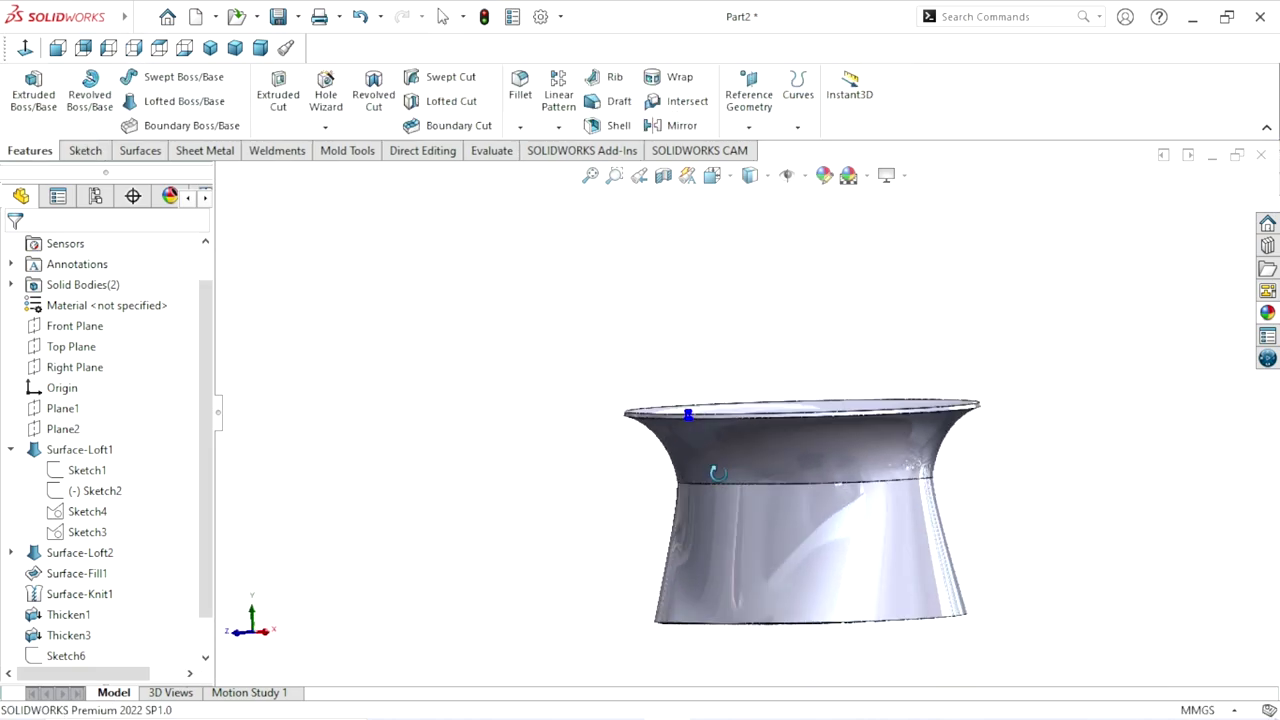
scroll(776, 490, "down", 2)
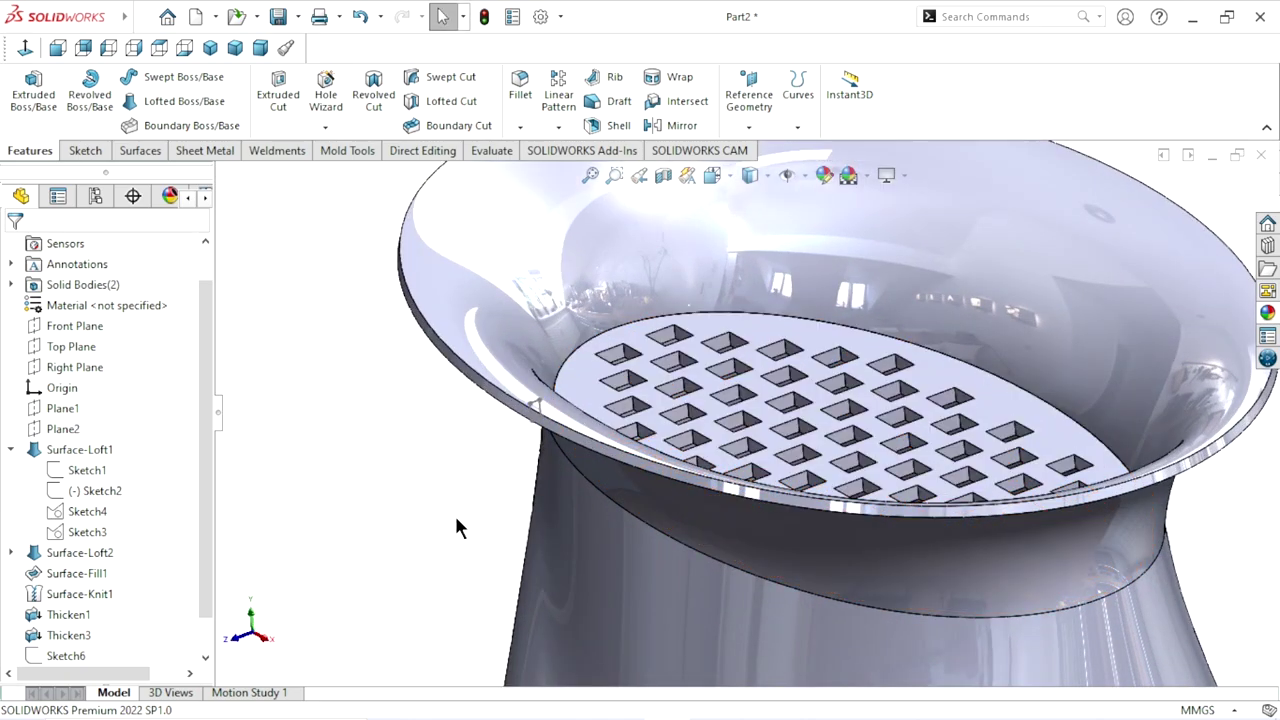
scroll(616, 438, "up", 1)
scroll(683, 450, "down", 3)
scroll(578, 358, "down", 1)
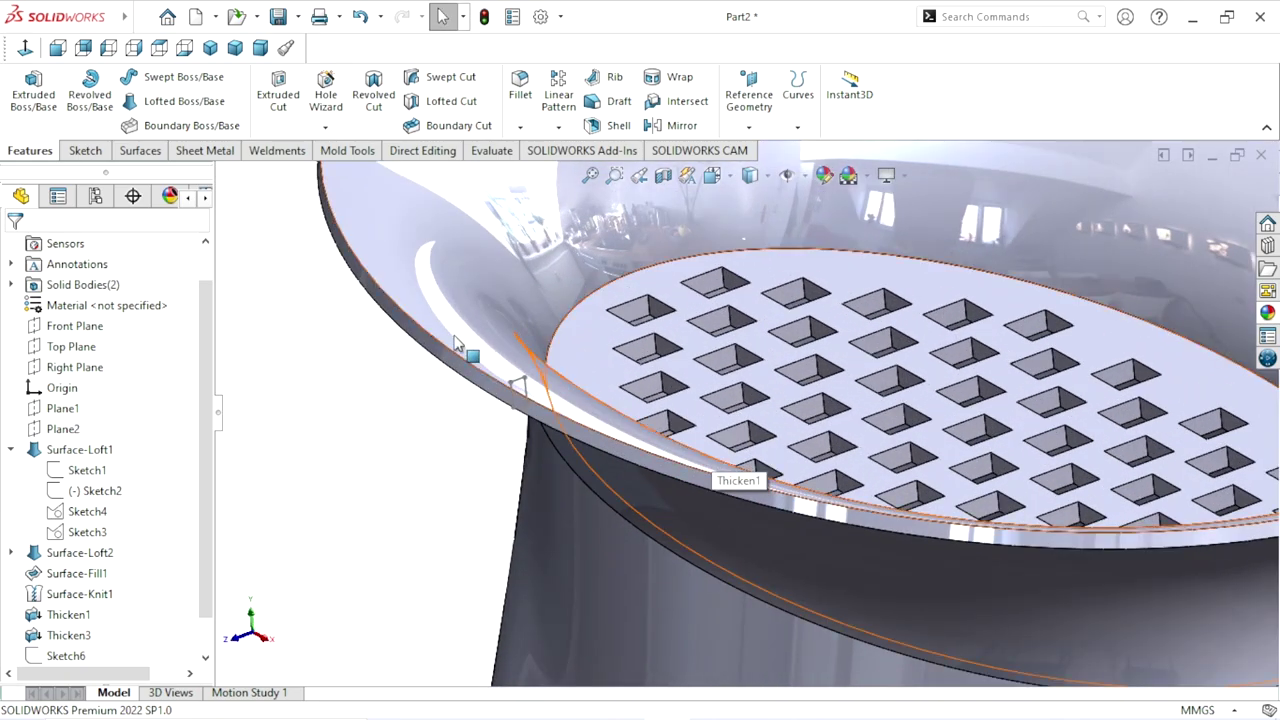
left_click(144, 146)
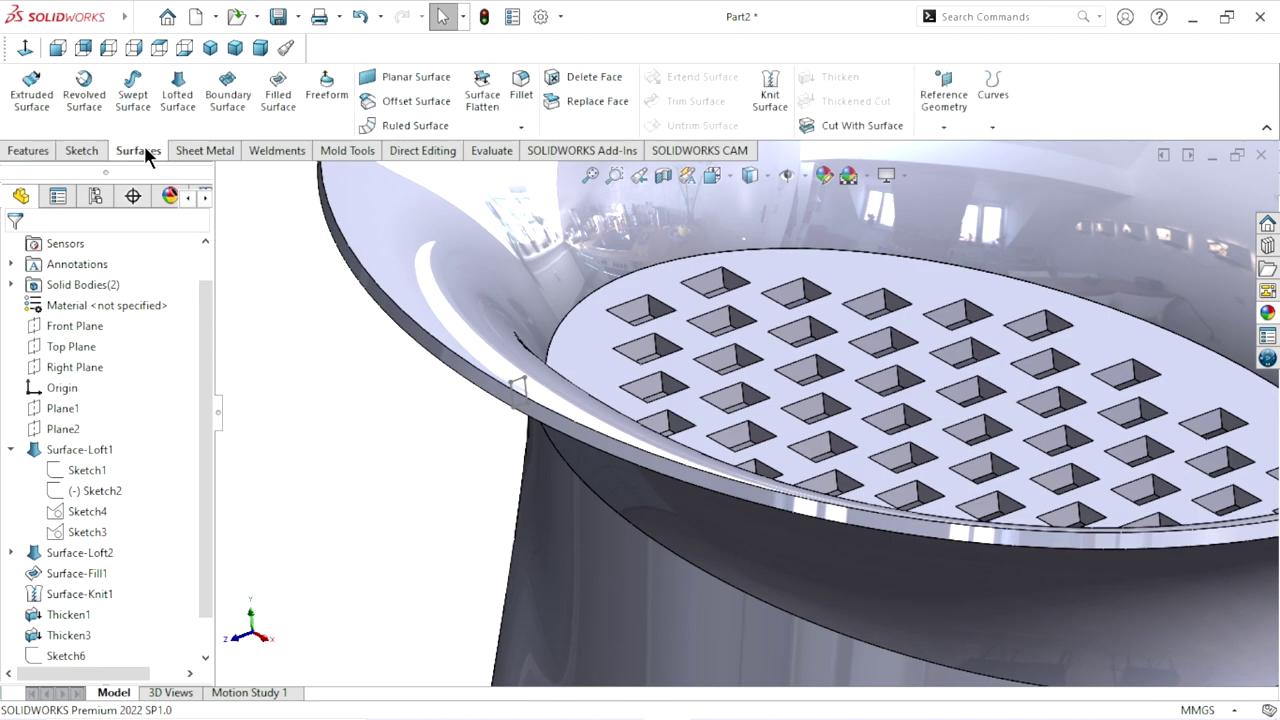
left_click(44, 147)
left_click(125, 146)
left_click(46, 149)
Step: Start a Swept Boss/Base with Sketch7 as the profile
left_click(204, 80)
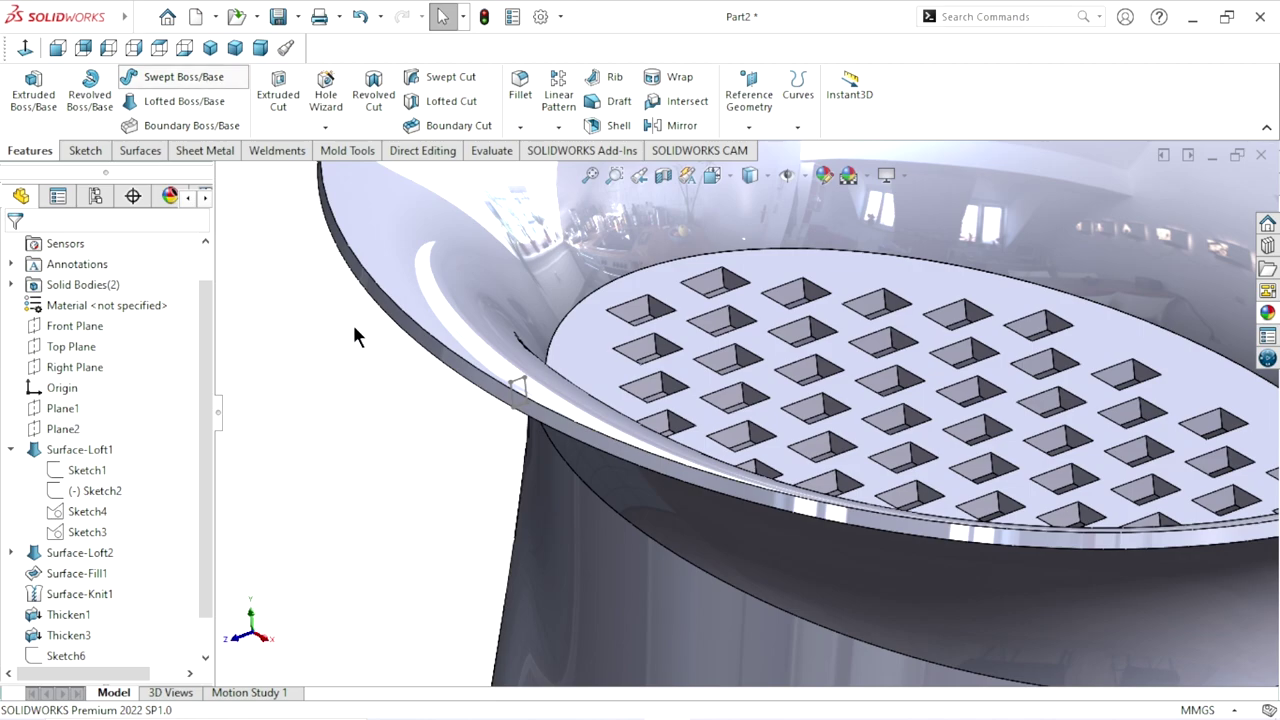
scroll(520, 405, "down", 3)
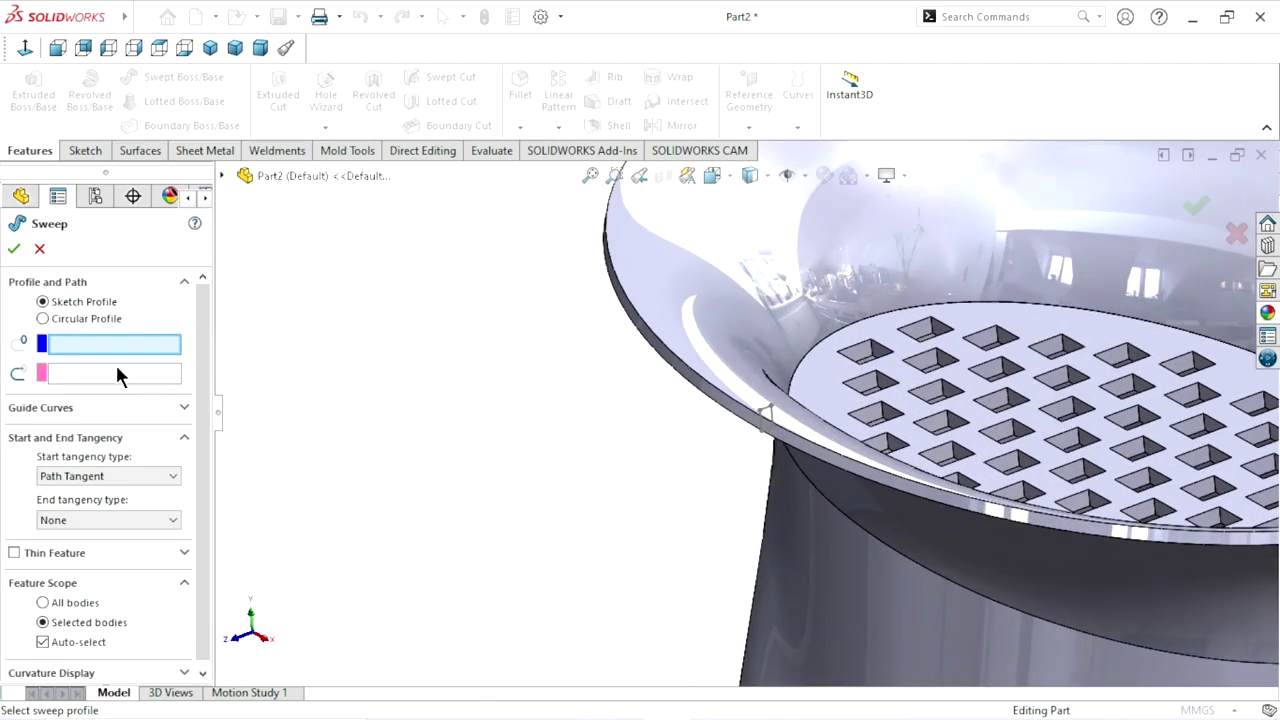
left_click(766, 417)
scroll(840, 457, "up", 2)
scroll(710, 400, "down", 5)
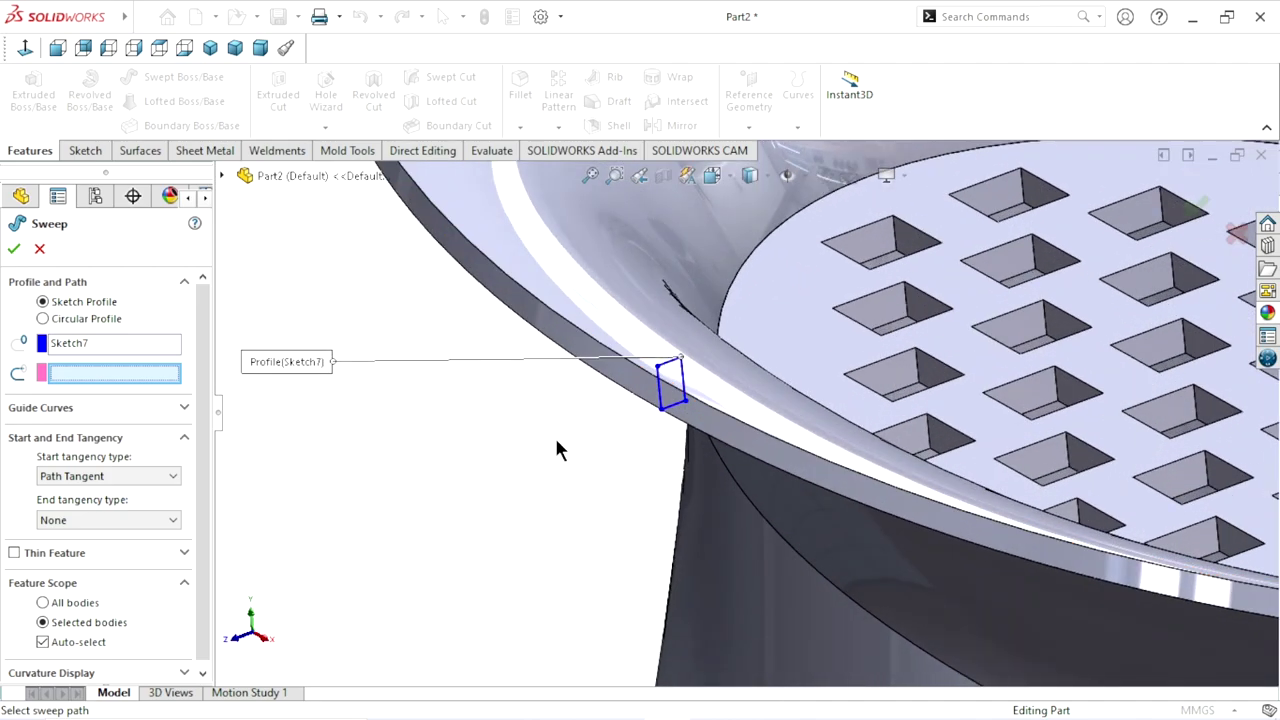
Step: Select the rim edge group as the sweep path via SelectionManager and check the lip preview
right_click(86, 380)
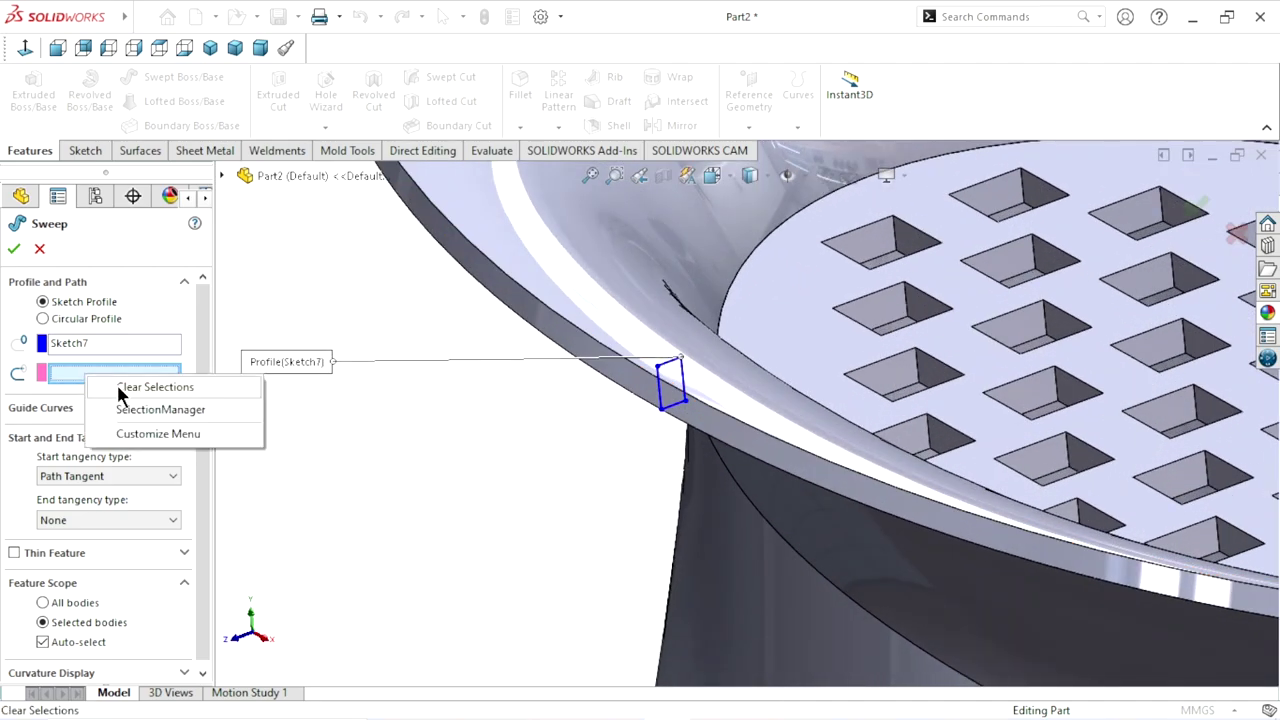
left_click(110, 412)
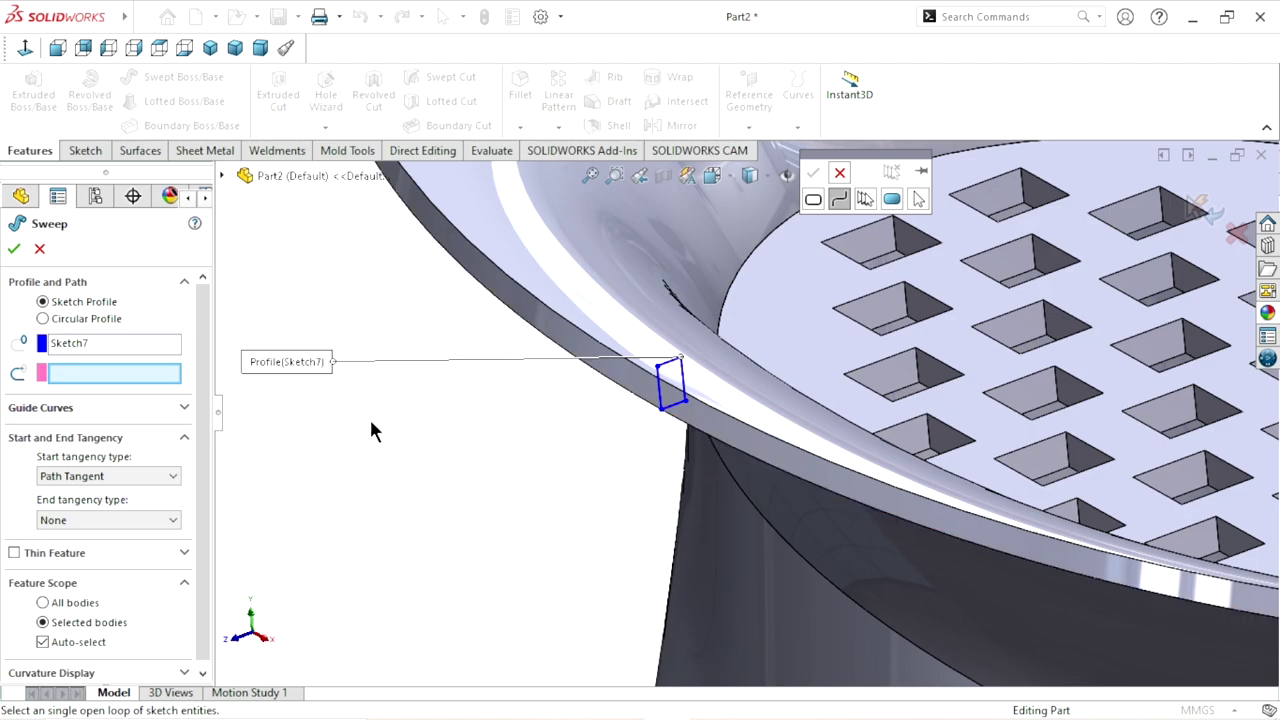
left_click(78, 376)
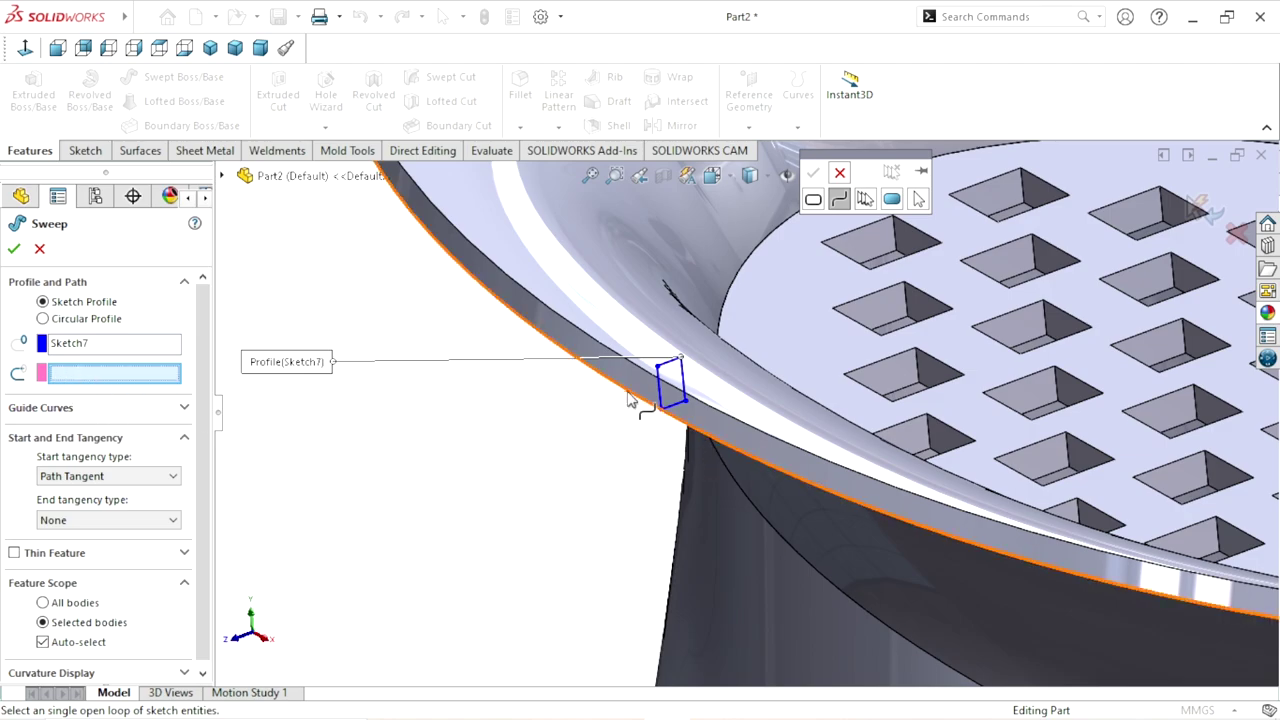
left_click(834, 201)
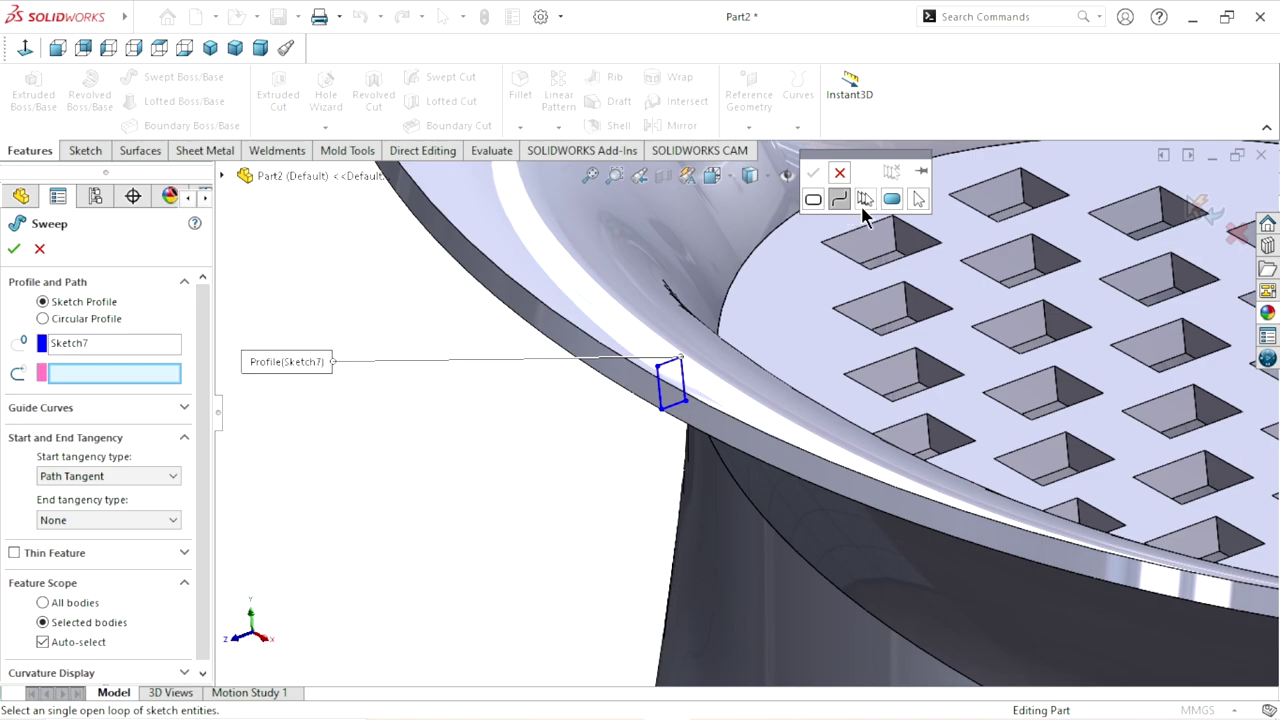
left_click(872, 201)
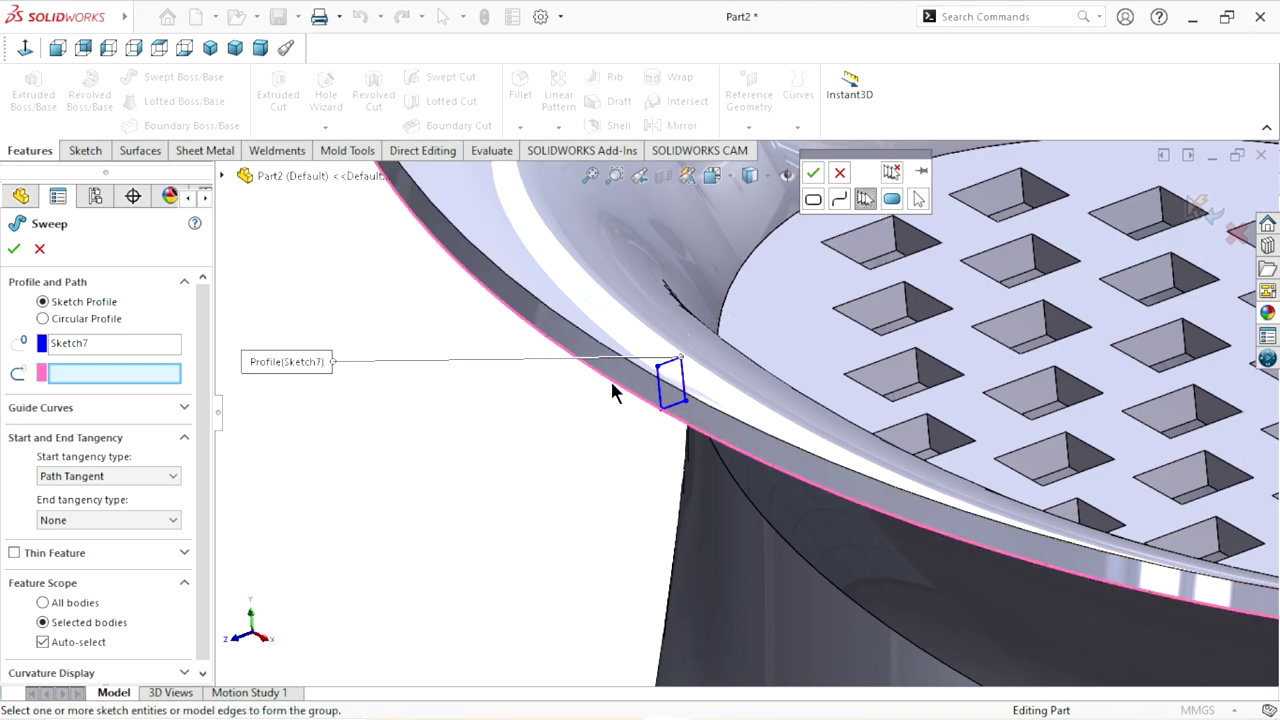
left_click(617, 392)
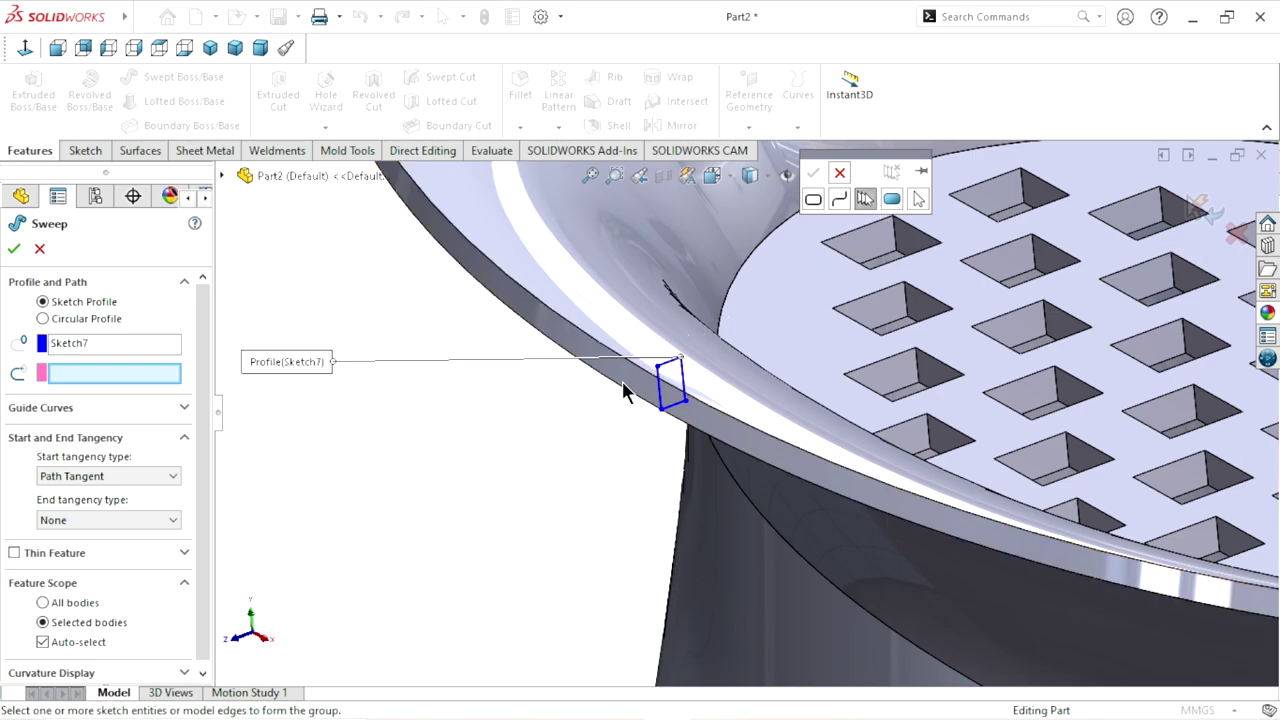
left_click(624, 392)
scroll(533, 445, "up", 3)
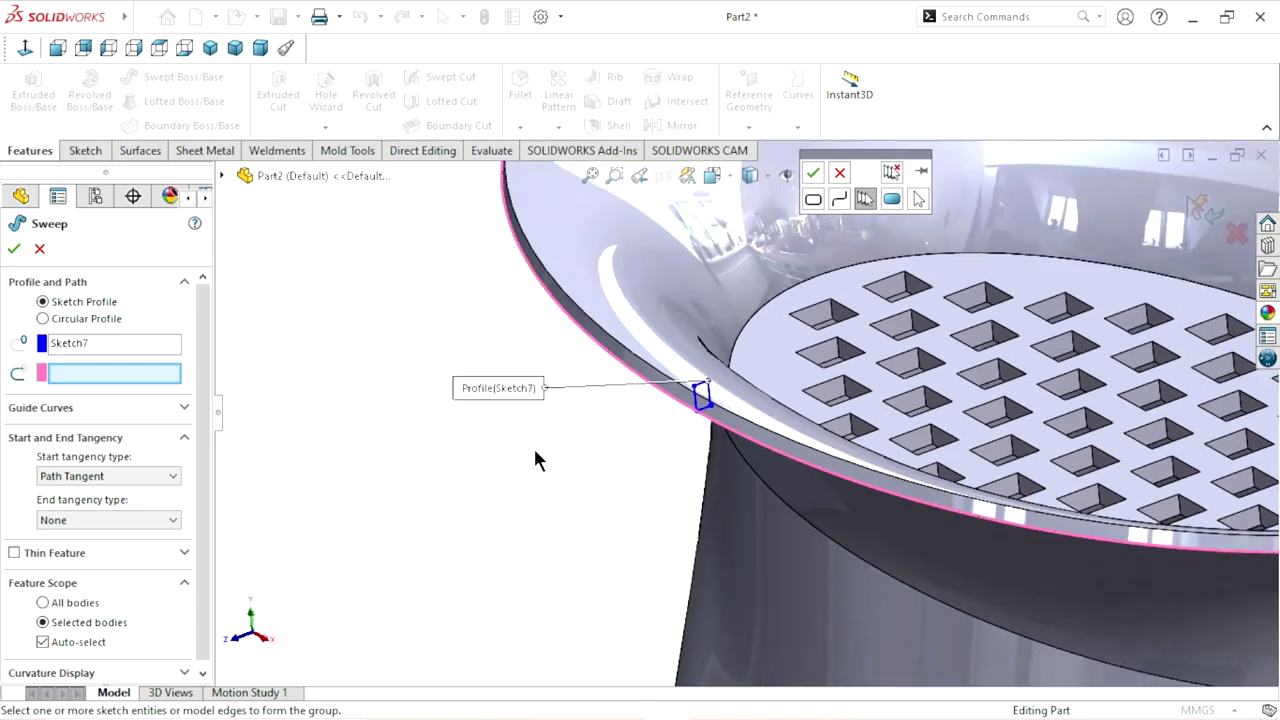
scroll(545, 446, "up", 2)
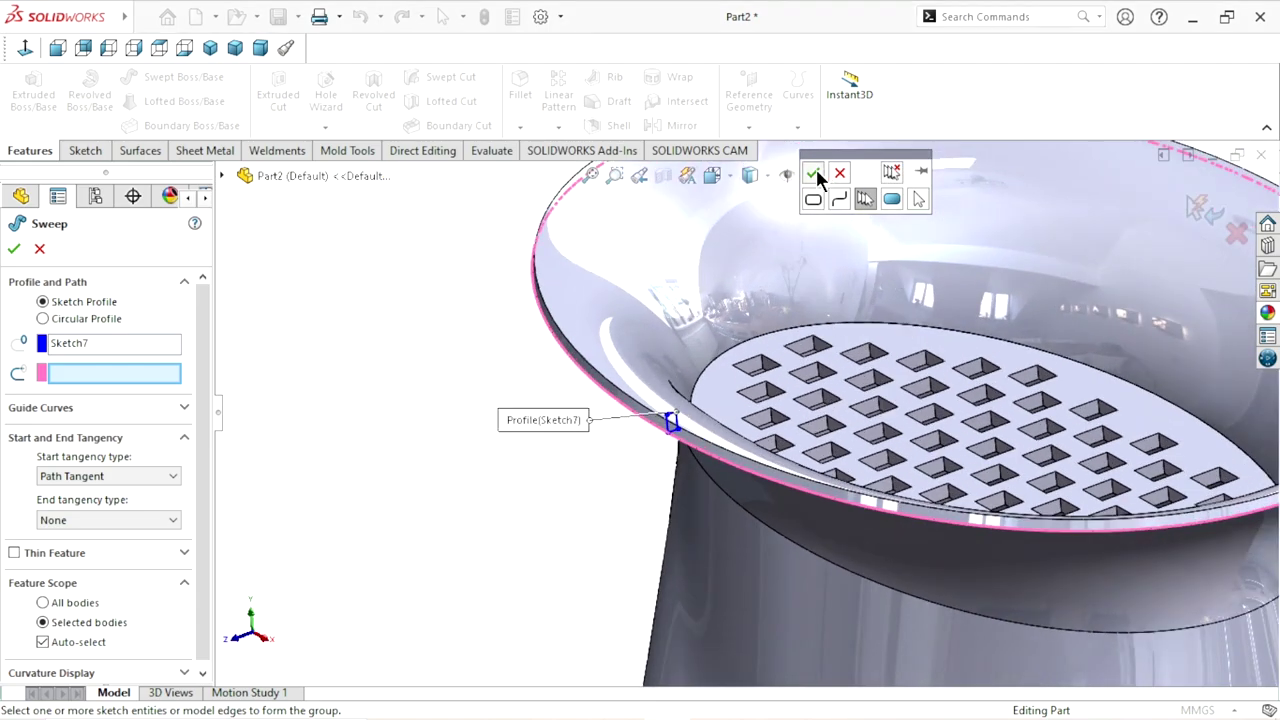
left_click(812, 172)
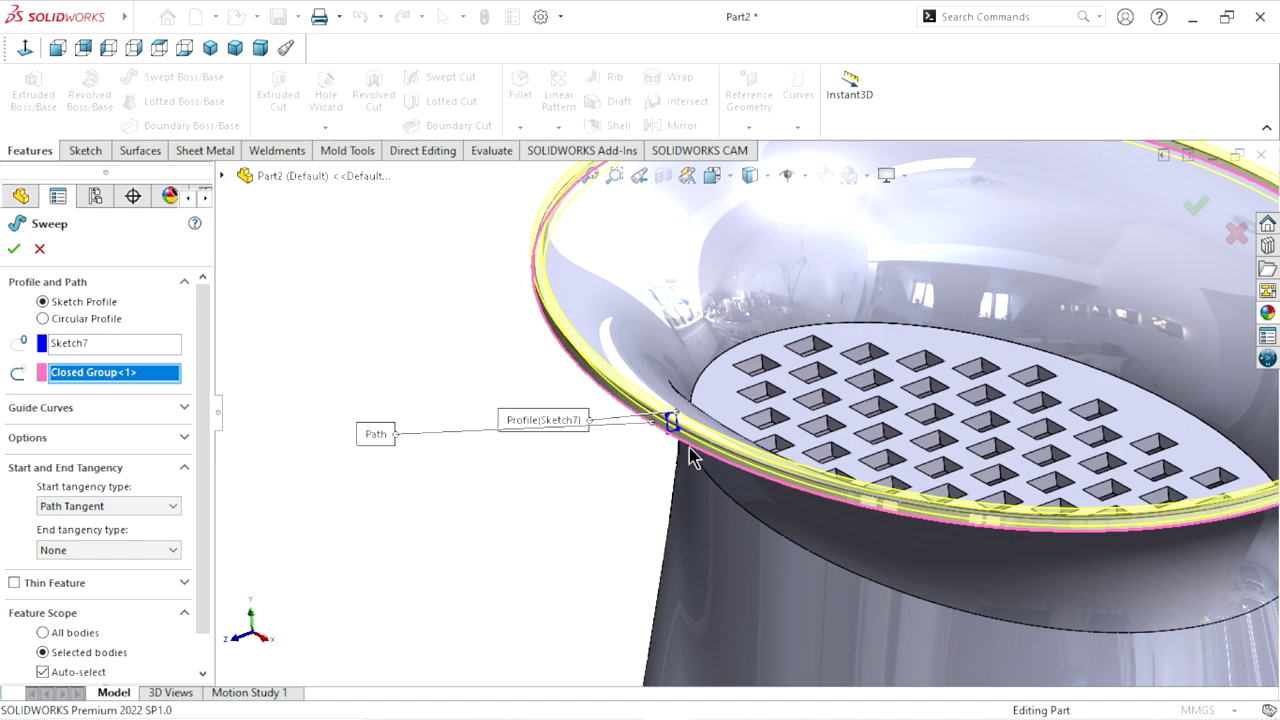
scroll(730, 430, "up", 3)
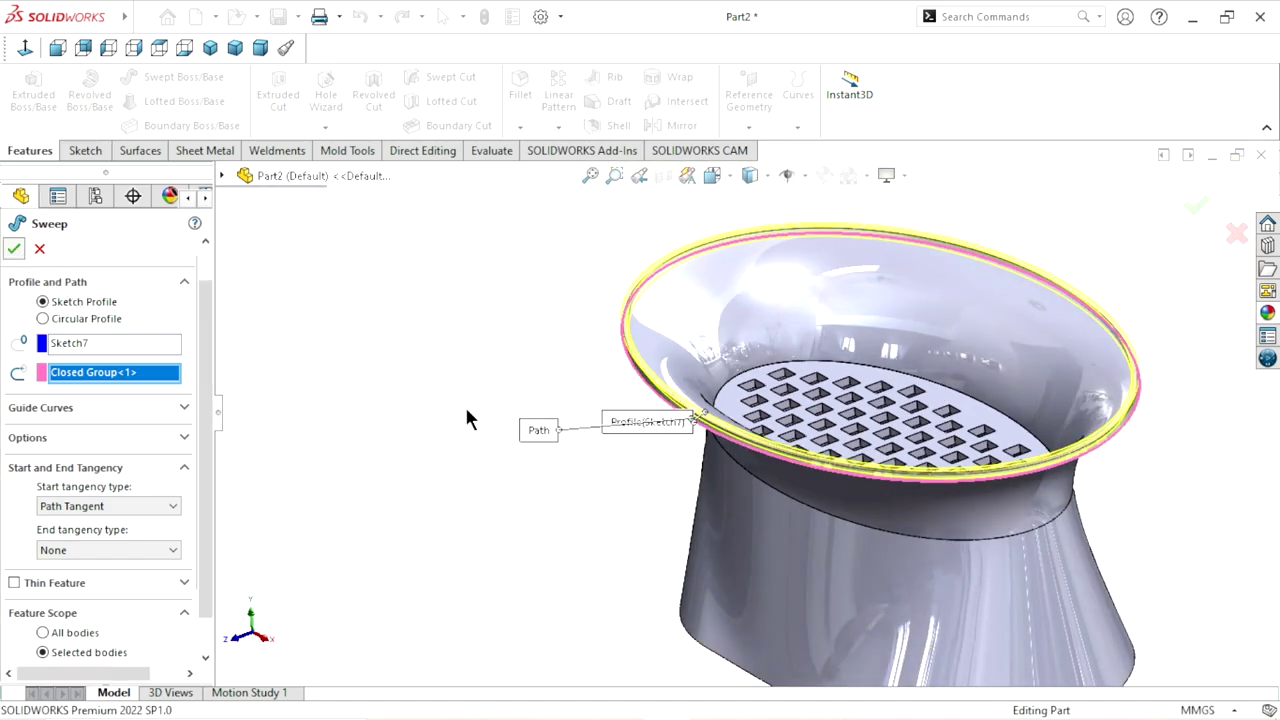
mouse_move(686, 466)
middle_mouse_down()
mouse_move(623, 423)
mouse_move(663, 437)
mouse_move(676, 488)
mouse_move(1040, 408)
middle_mouse_up()
scroll(1003, 383, "down", 5)
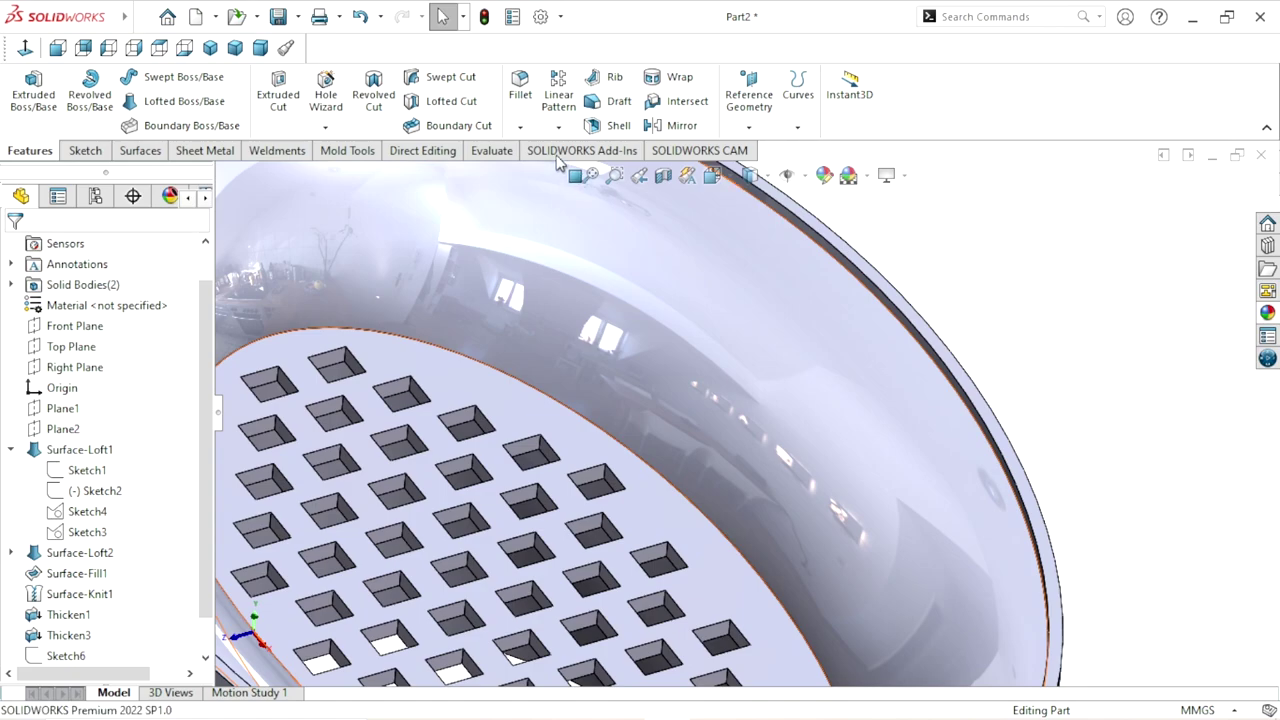
Step: Fillet the outer rim lip edge with a 1.00mm radius
left_click(520, 127)
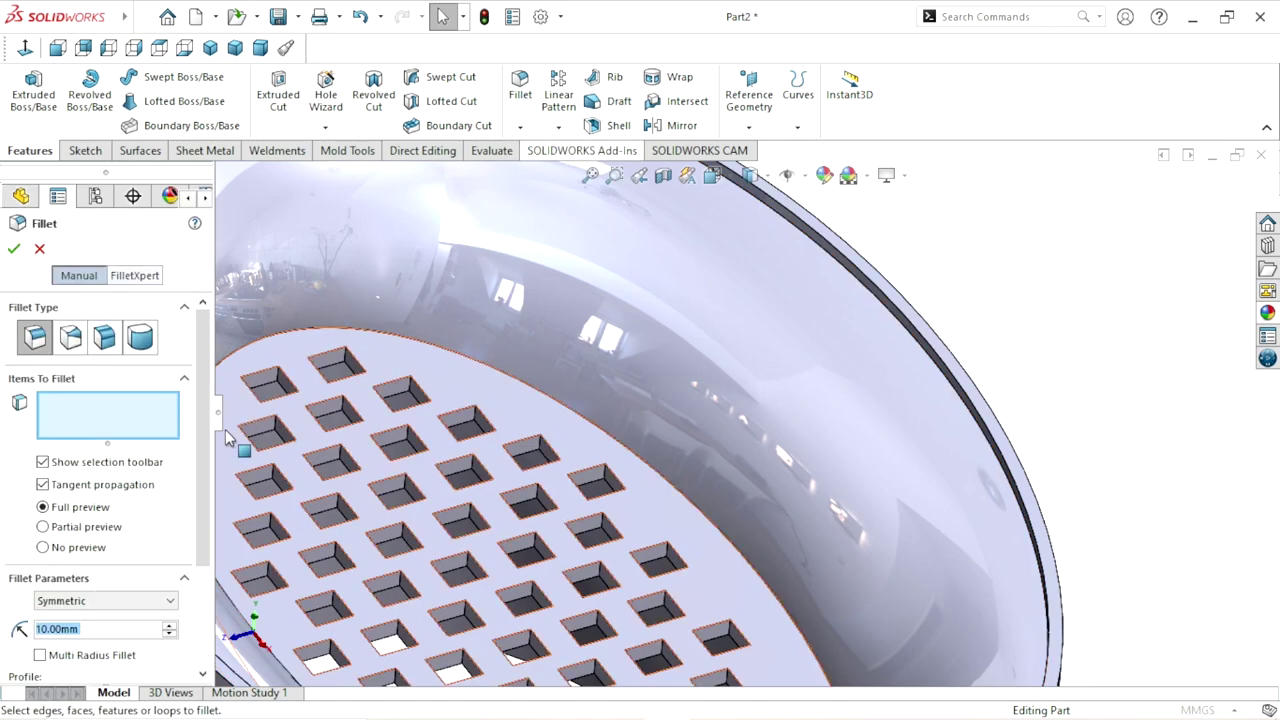
left_click(98, 628)
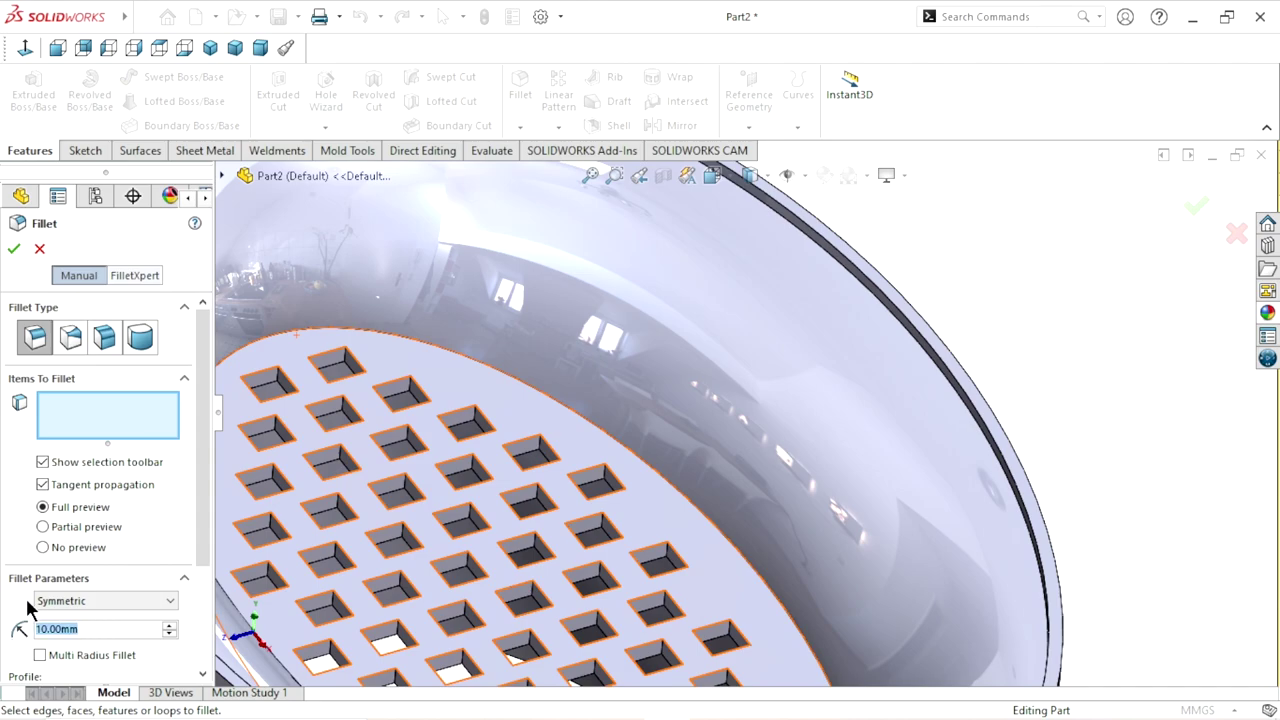
type("1")
key("Return")
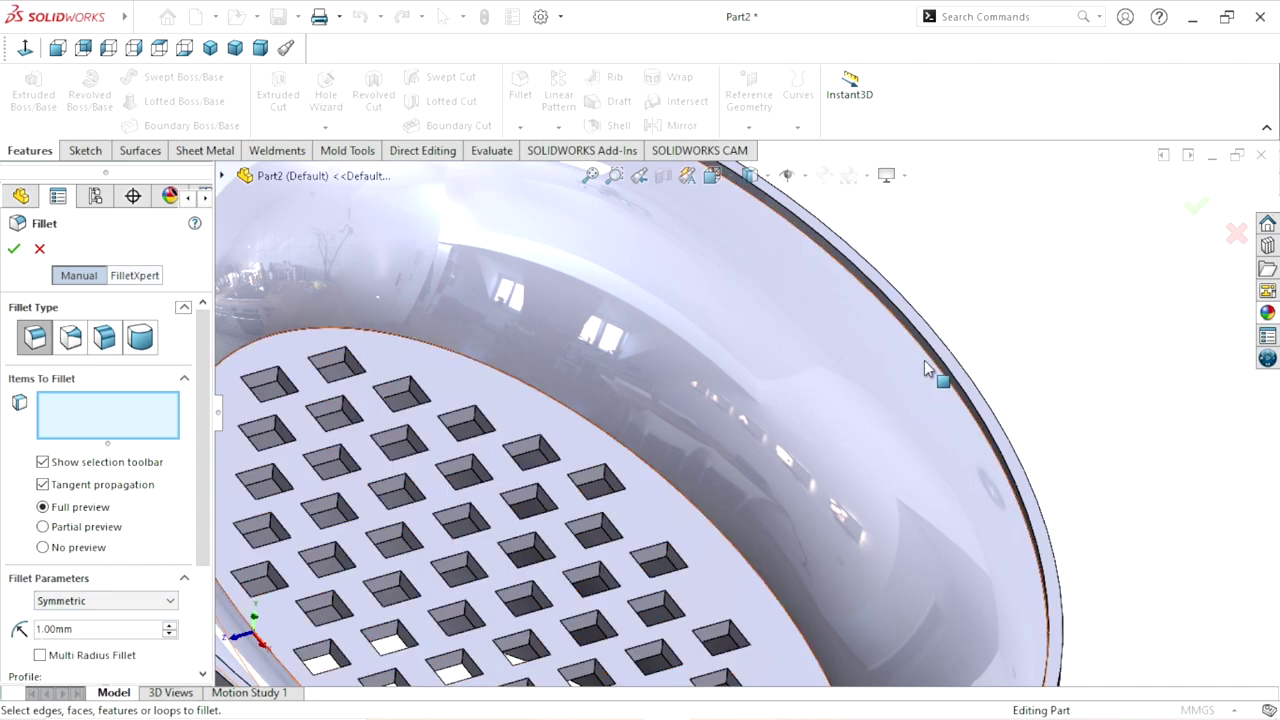
left_click(924, 358)
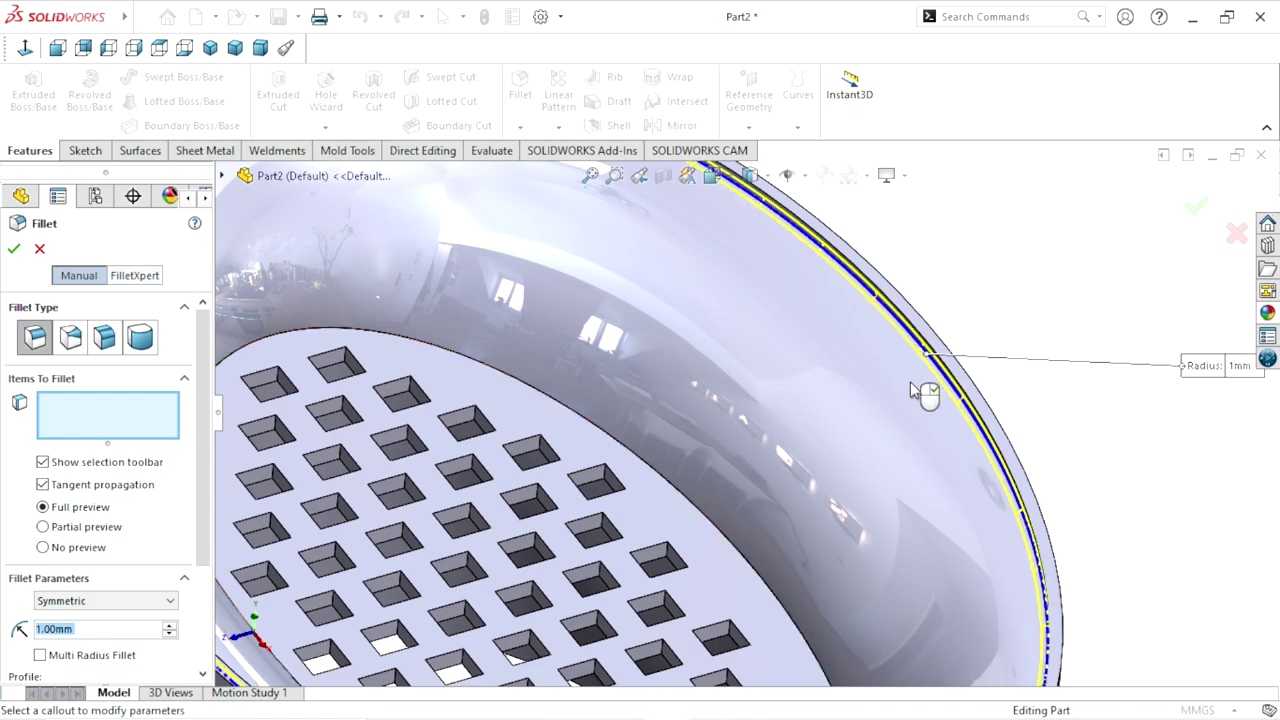
scroll(866, 449, "up", 5)
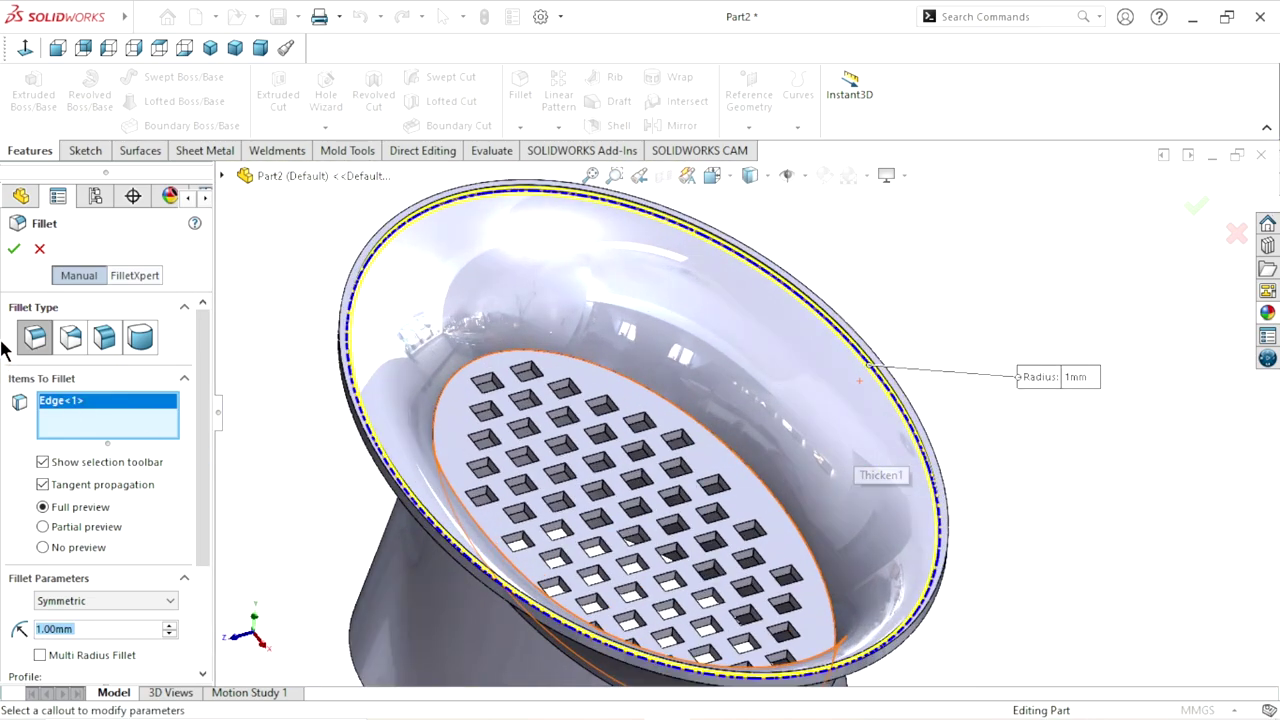
left_click(13, 248)
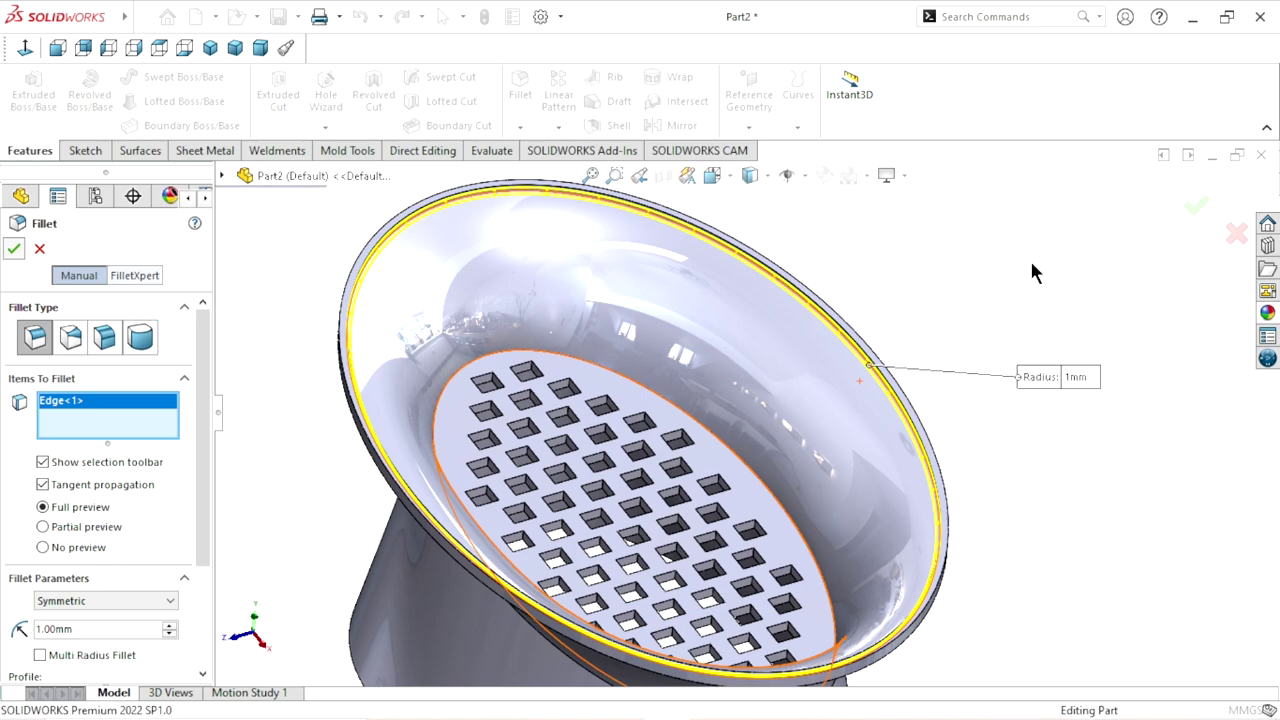
mouse_move(1032, 265)
middle_mouse_down()
mouse_move(693, 372)
mouse_move(708, 406)
middle_mouse_up()
mouse_move(817, 478)
middle_mouse_down()
mouse_move(806, 366)
mouse_move(906, 340)
mouse_move(914, 291)
mouse_move(783, 397)
middle_mouse_up()
scroll(775, 410, "down", 3)
scroll(870, 370, "down", 3)
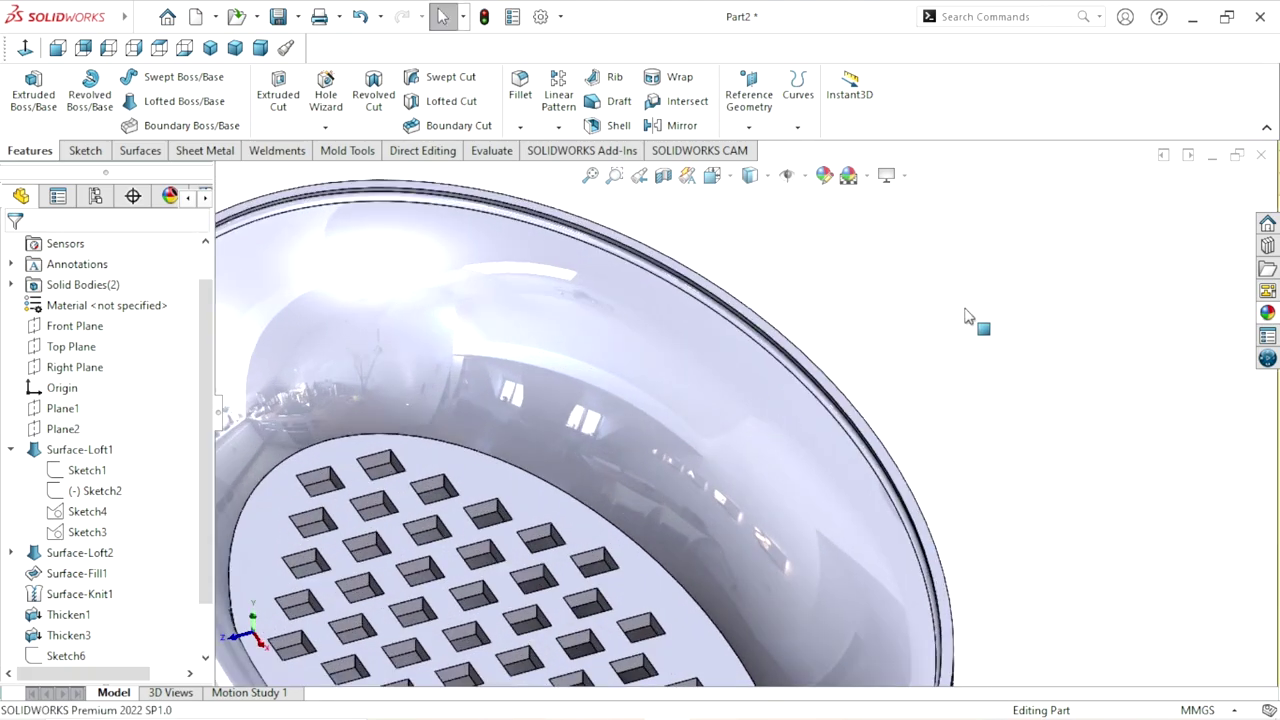
Step: Chamfer the rim lip face at 0.20mm by 45°
left_click(520, 128)
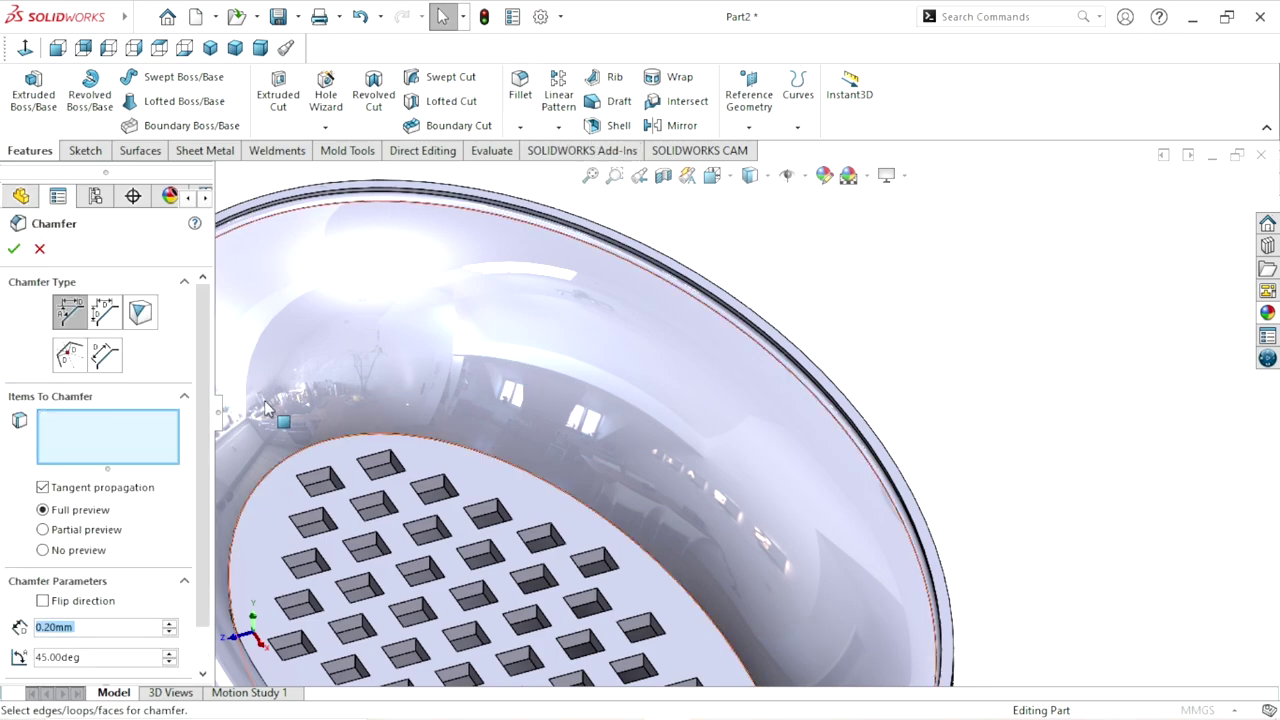
scroll(150, 540, "down", 2)
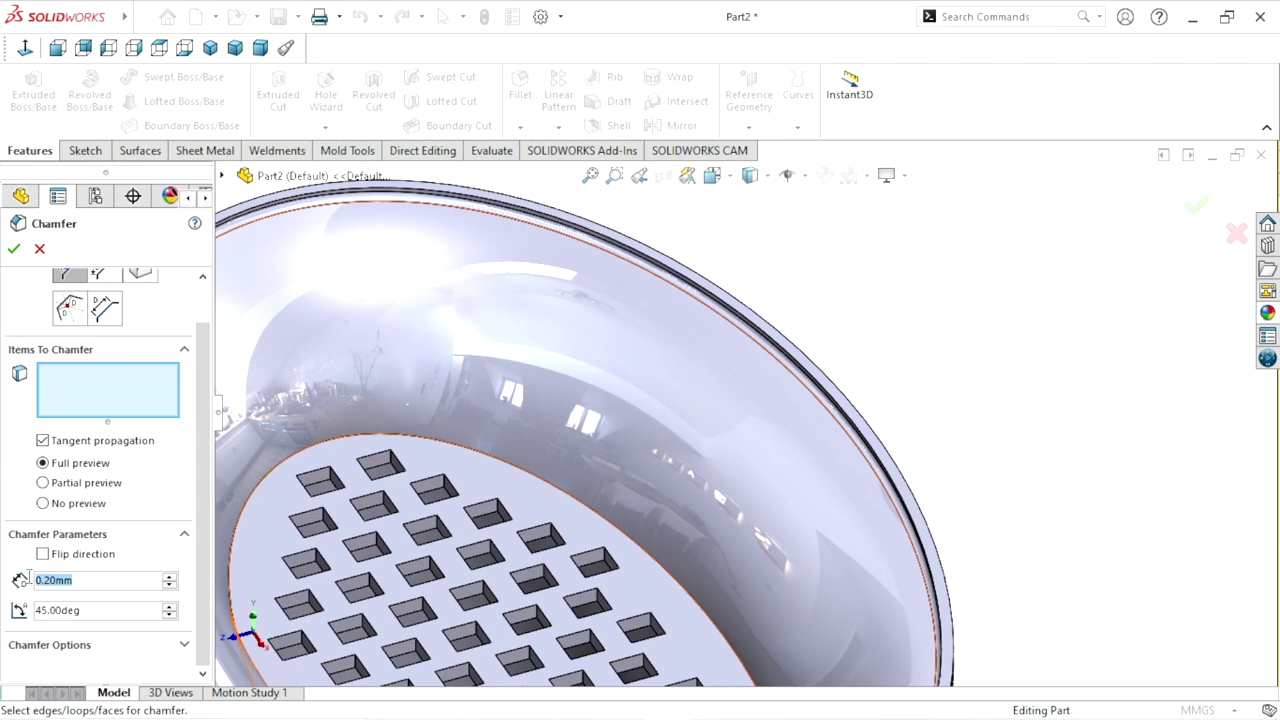
type("0.2")
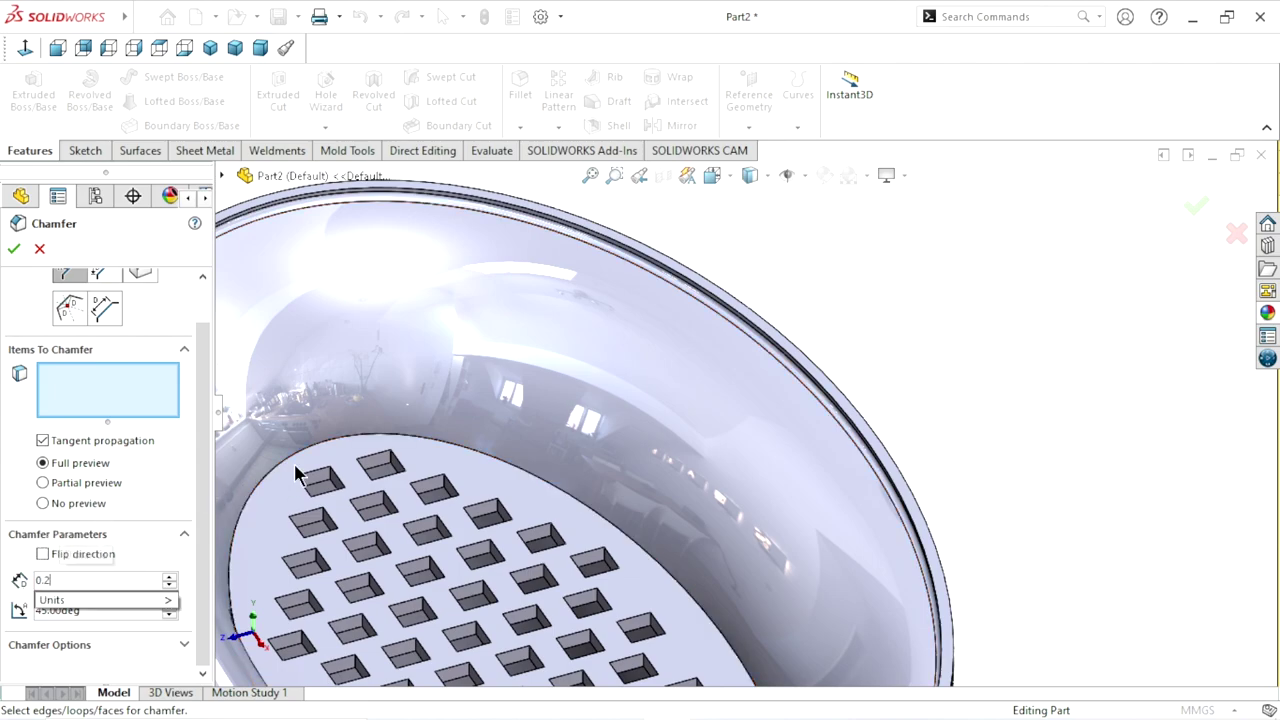
key("Return")
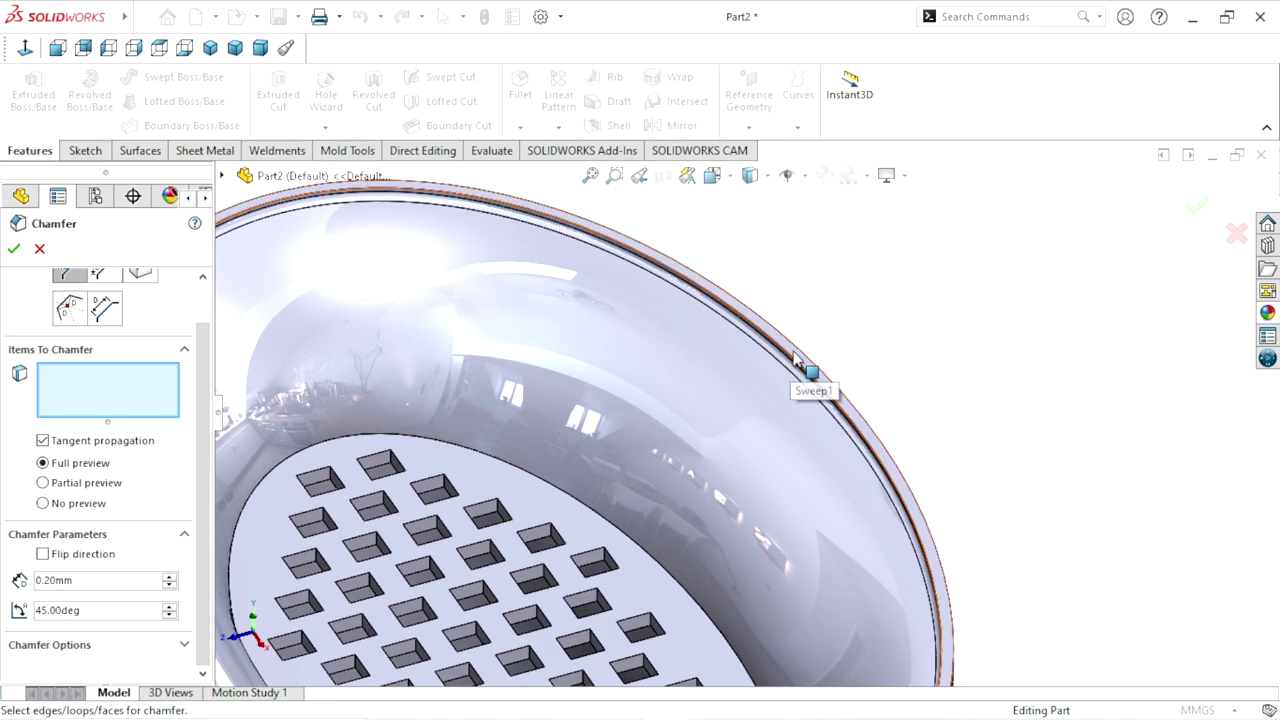
left_click(515, 402)
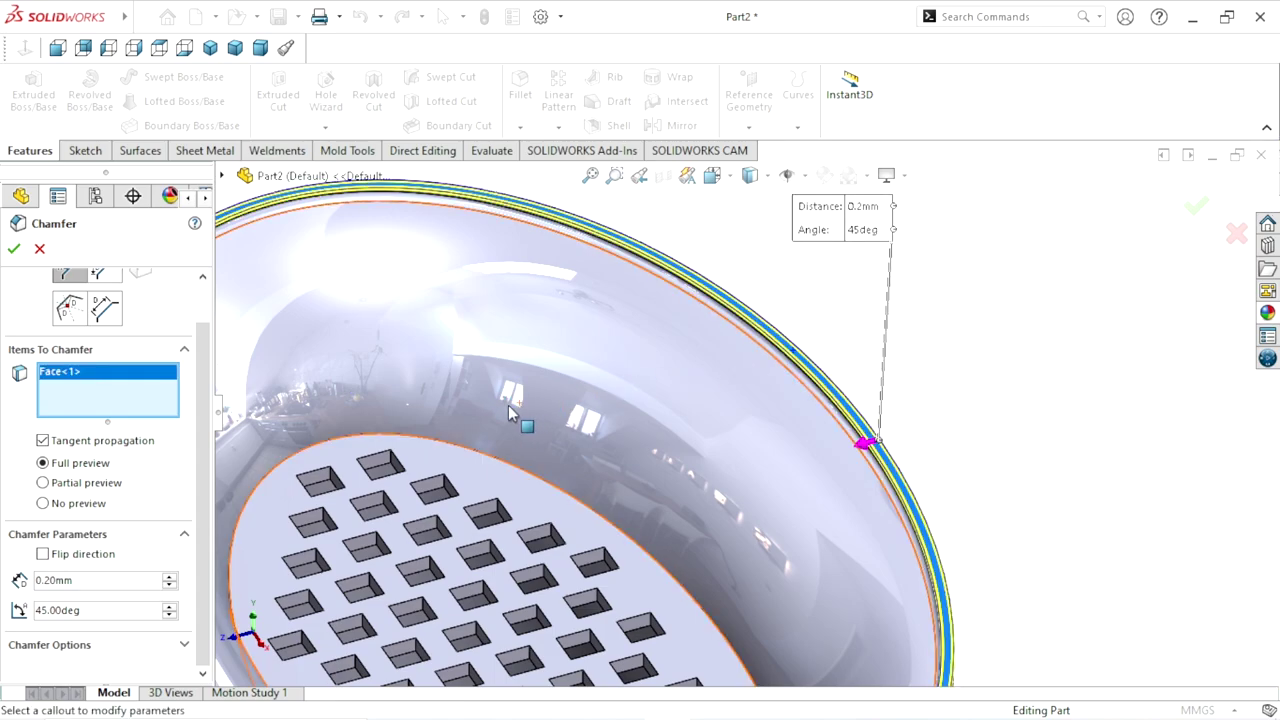
left_click(22, 251)
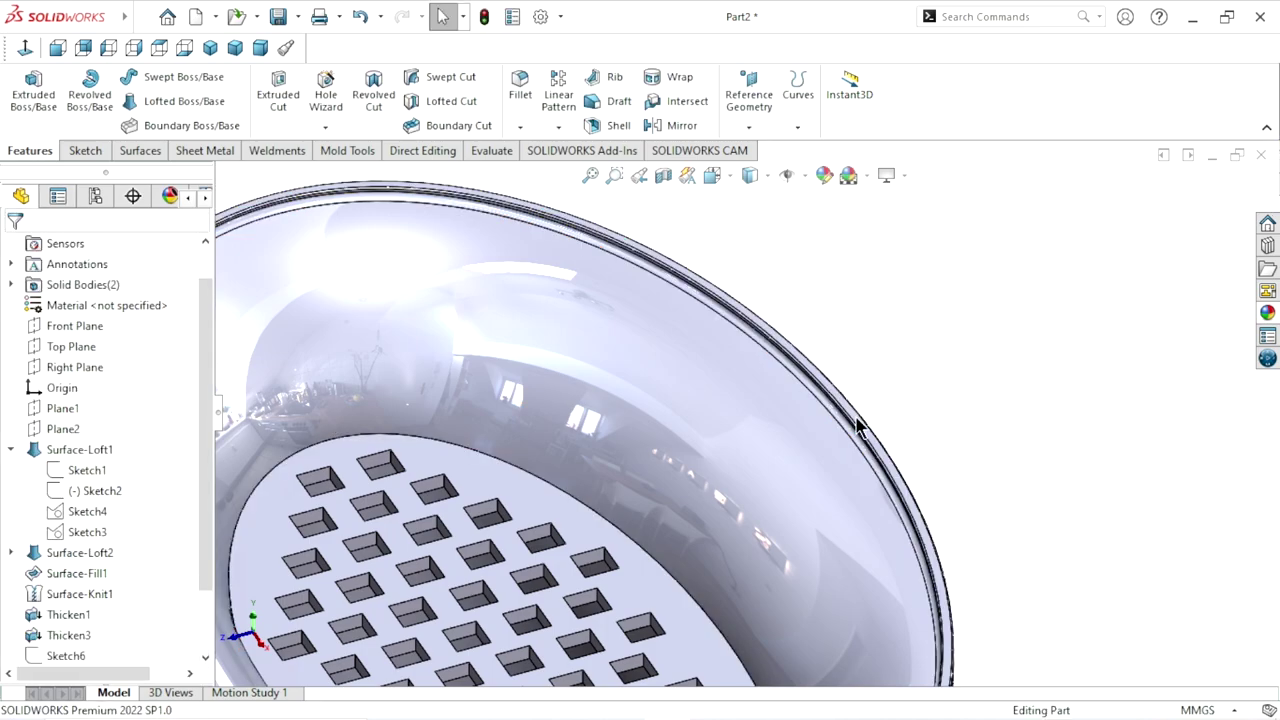
scroll(685, 497, "up", 5)
scroll(715, 505, "down", 2)
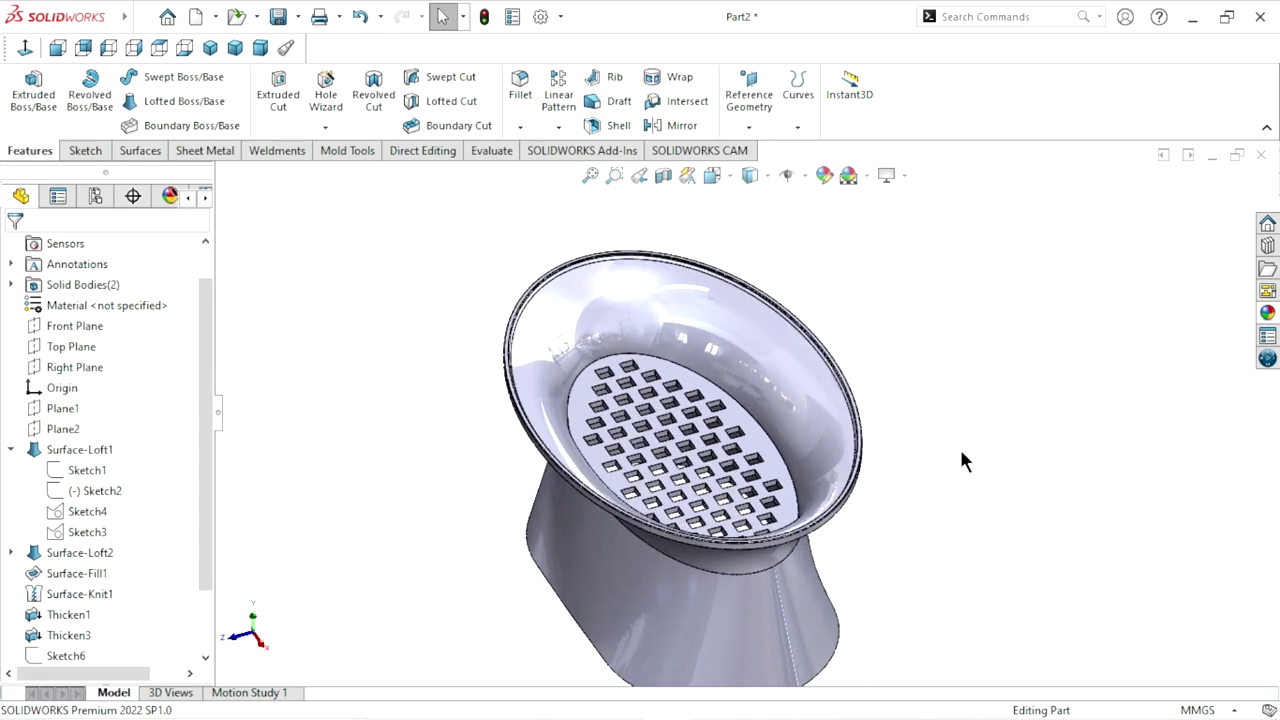
Step: Orbit and zoom out to see the whole soap dish, then set the isometric view
middle_click_drag(962, 460, 914, 443)
scroll(795, 457, "down", 2)
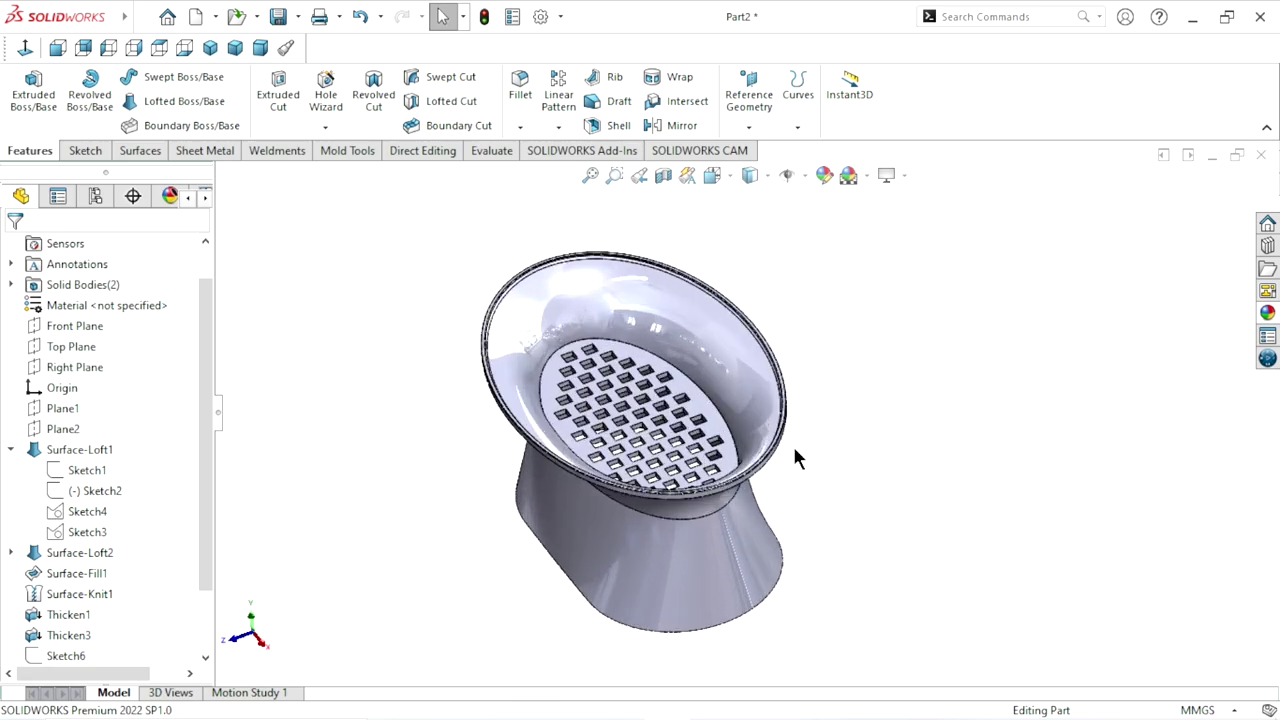
scroll(824, 400, "down", 2)
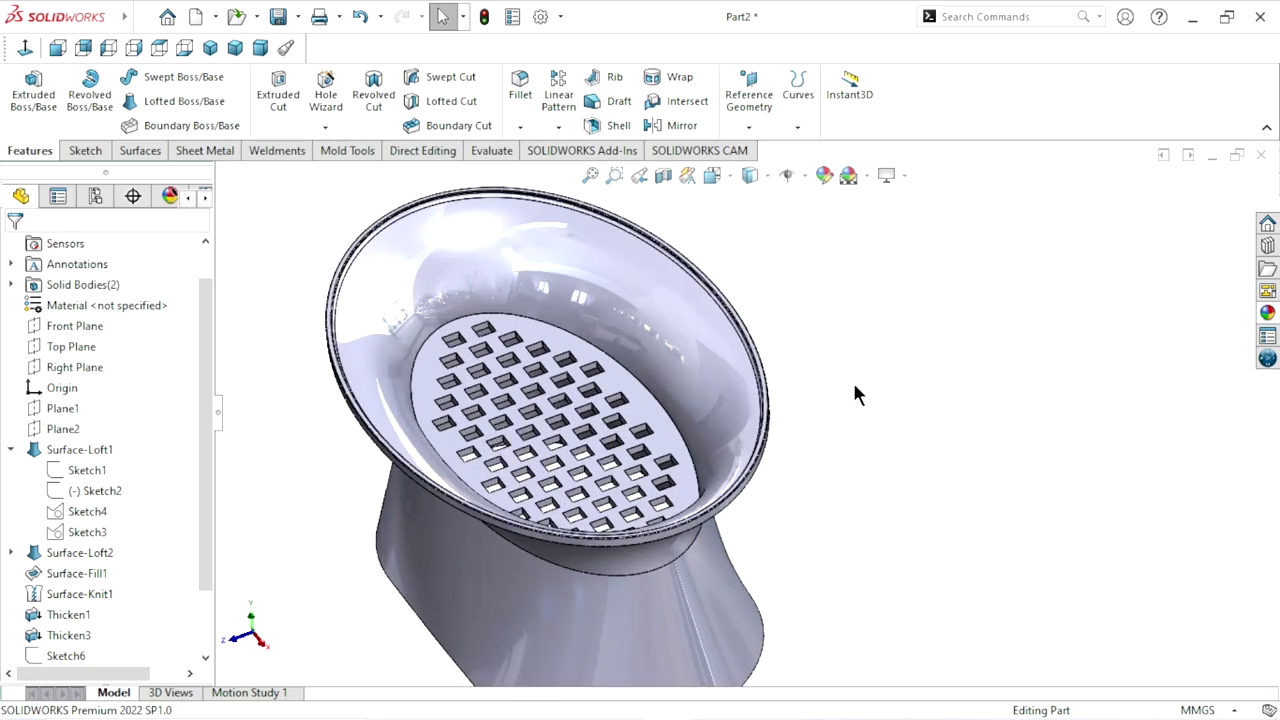
left_click(218, 48)
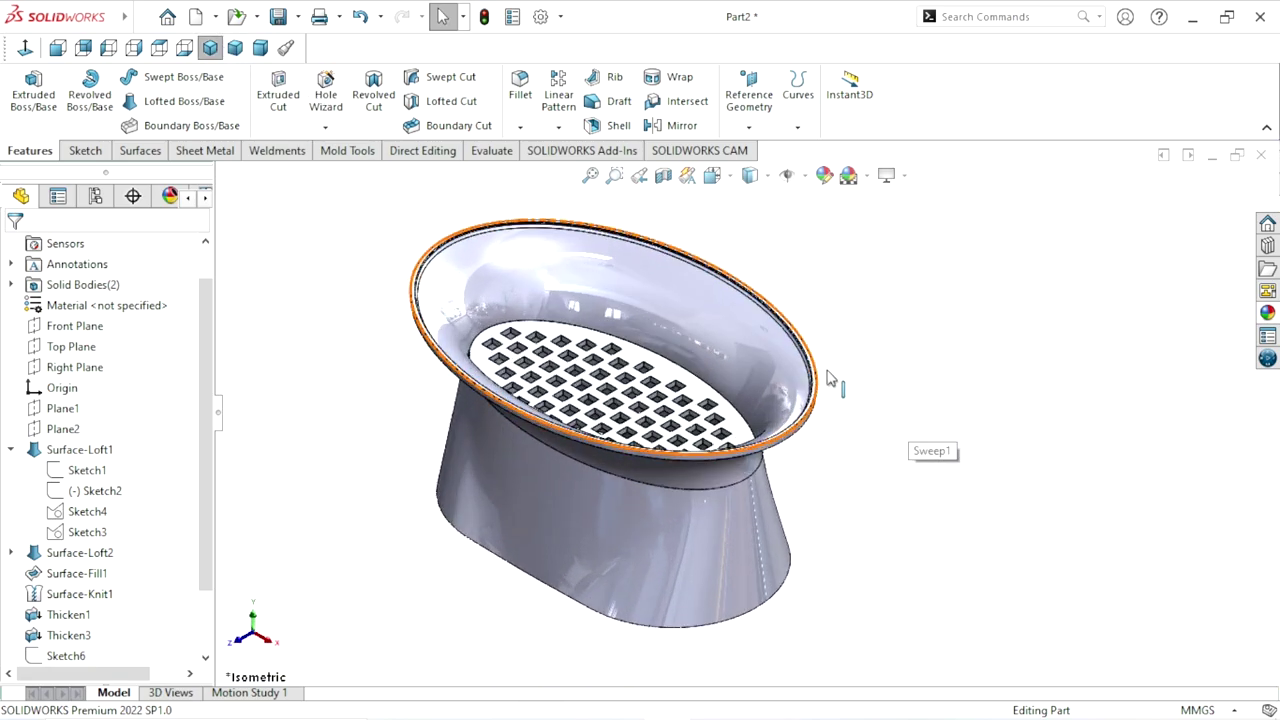
Step: Browse the appearances library to the Plastic > Satin Finish appearances
left_click(1268, 313)
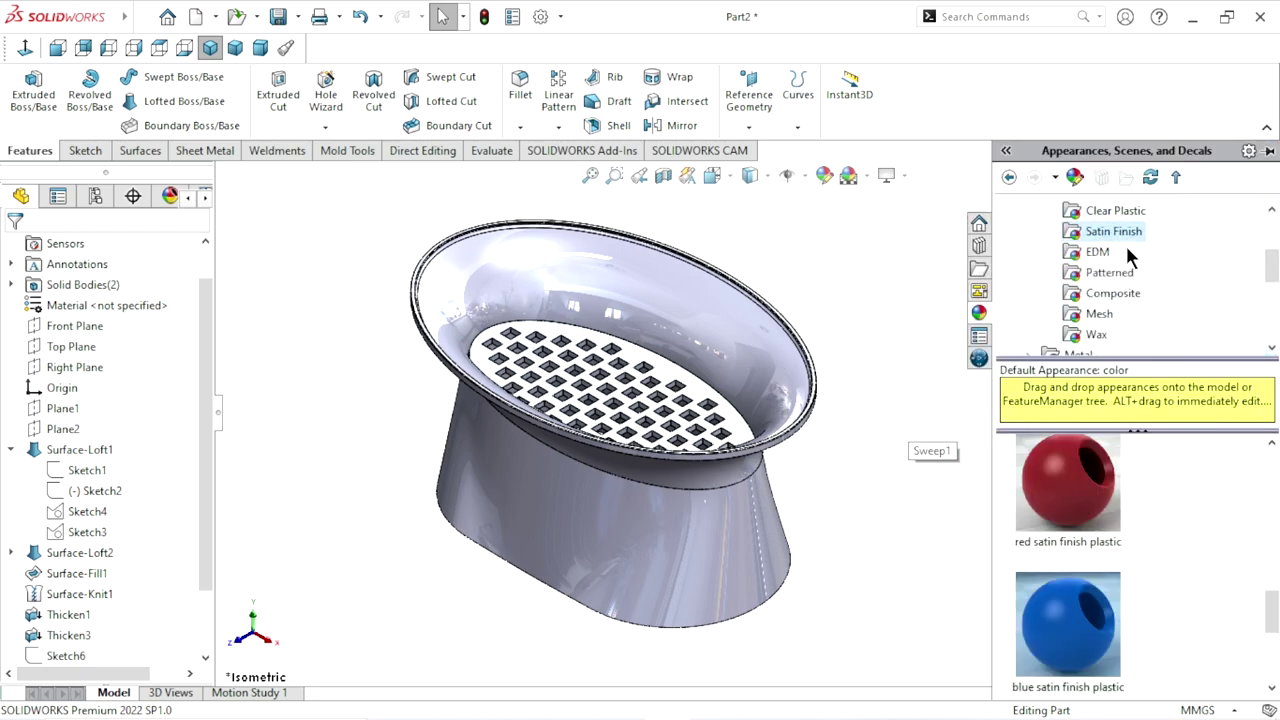
scroll(1095, 240, "up", 3)
left_click(1070, 254)
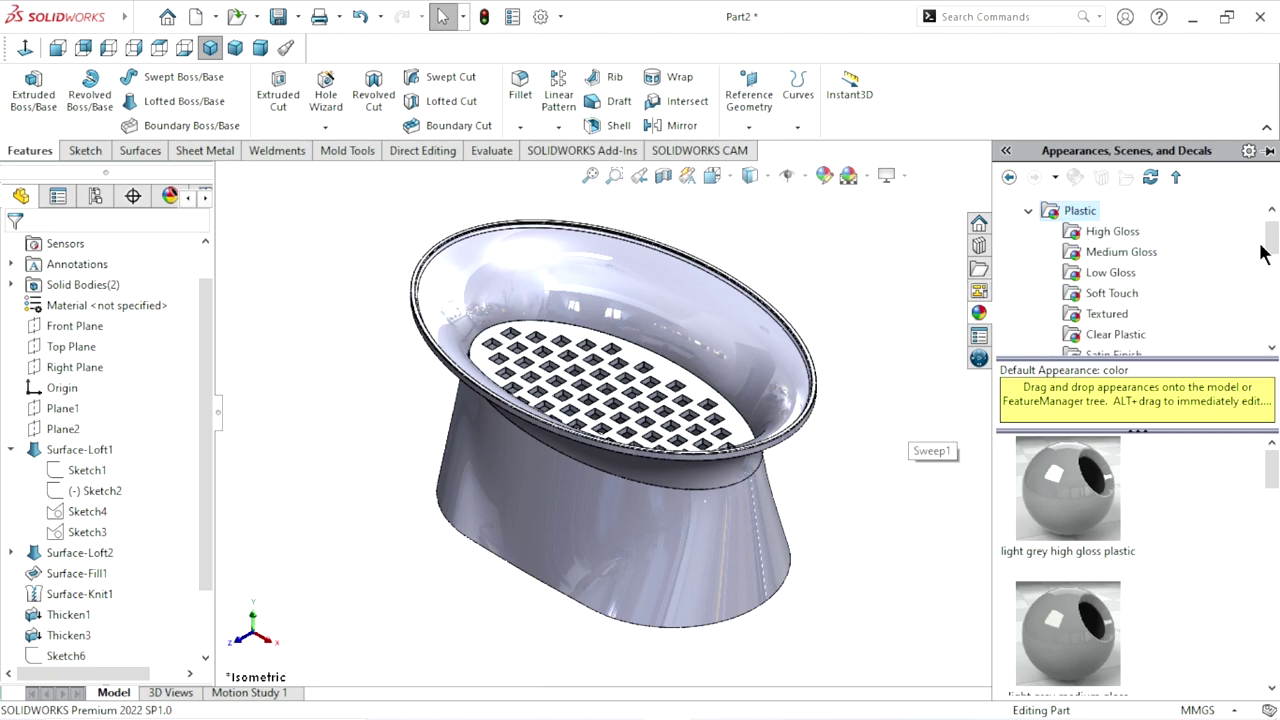
left_click_drag(1275, 237, 1275, 248)
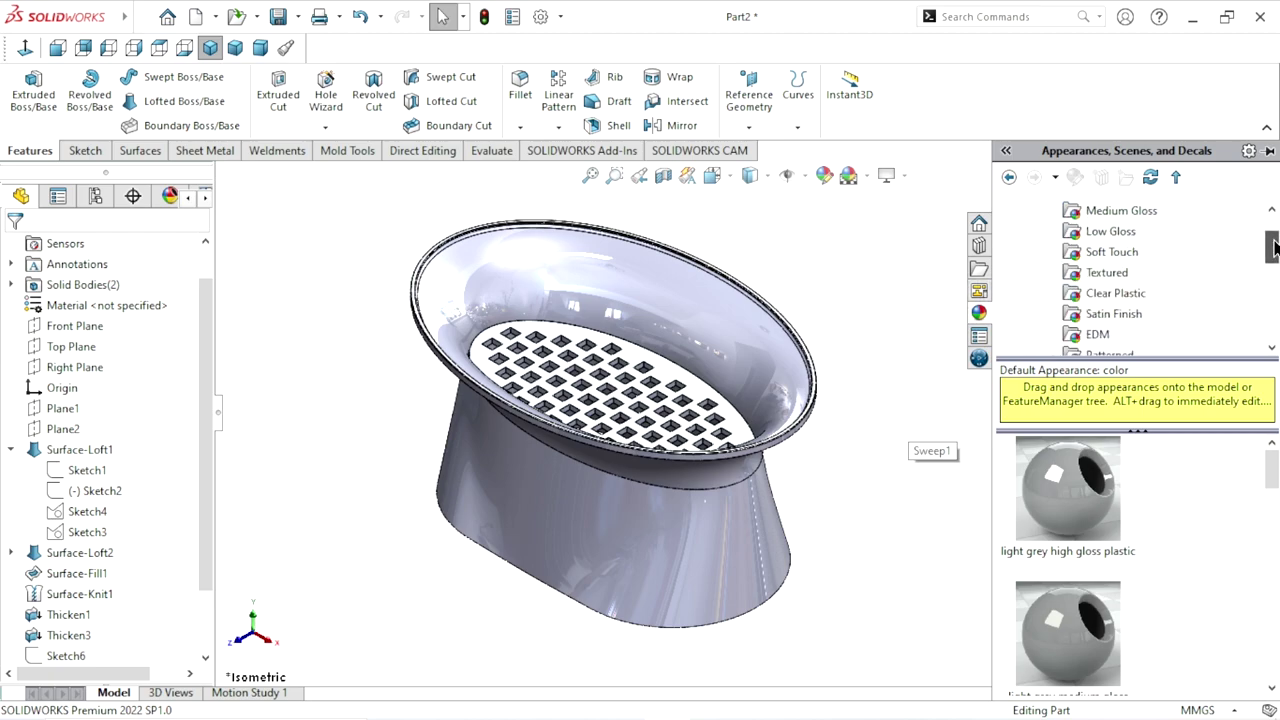
left_click(1111, 324)
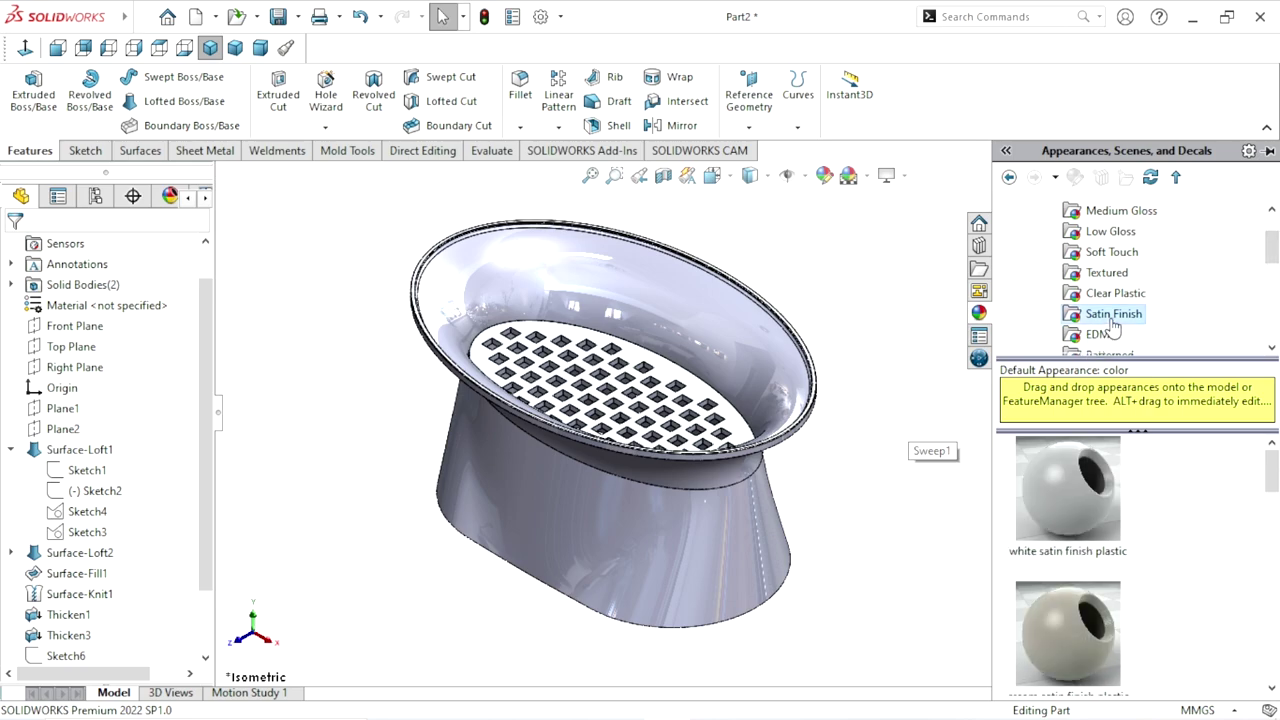
Step: Apply blue satin finish plastic to the dish and collapse the appearances pane
left_click_drag(1274, 470, 1274, 620)
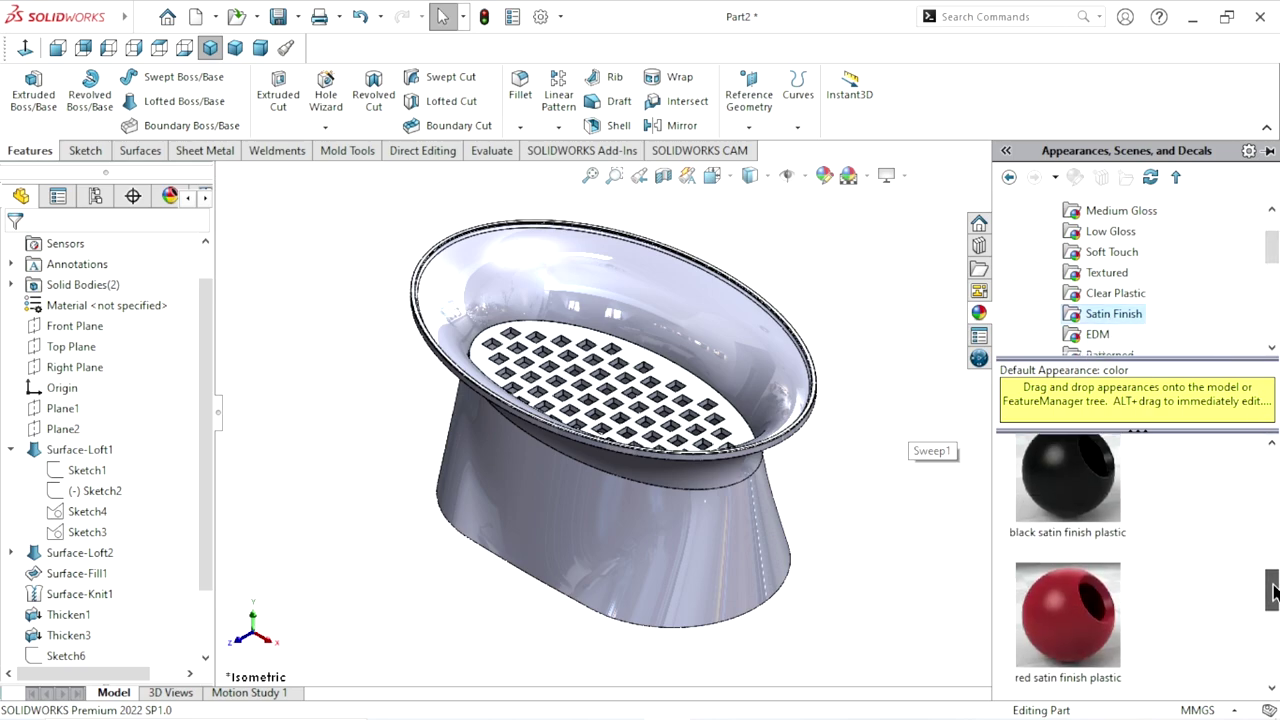
left_click_drag(1090, 578, 736, 420)
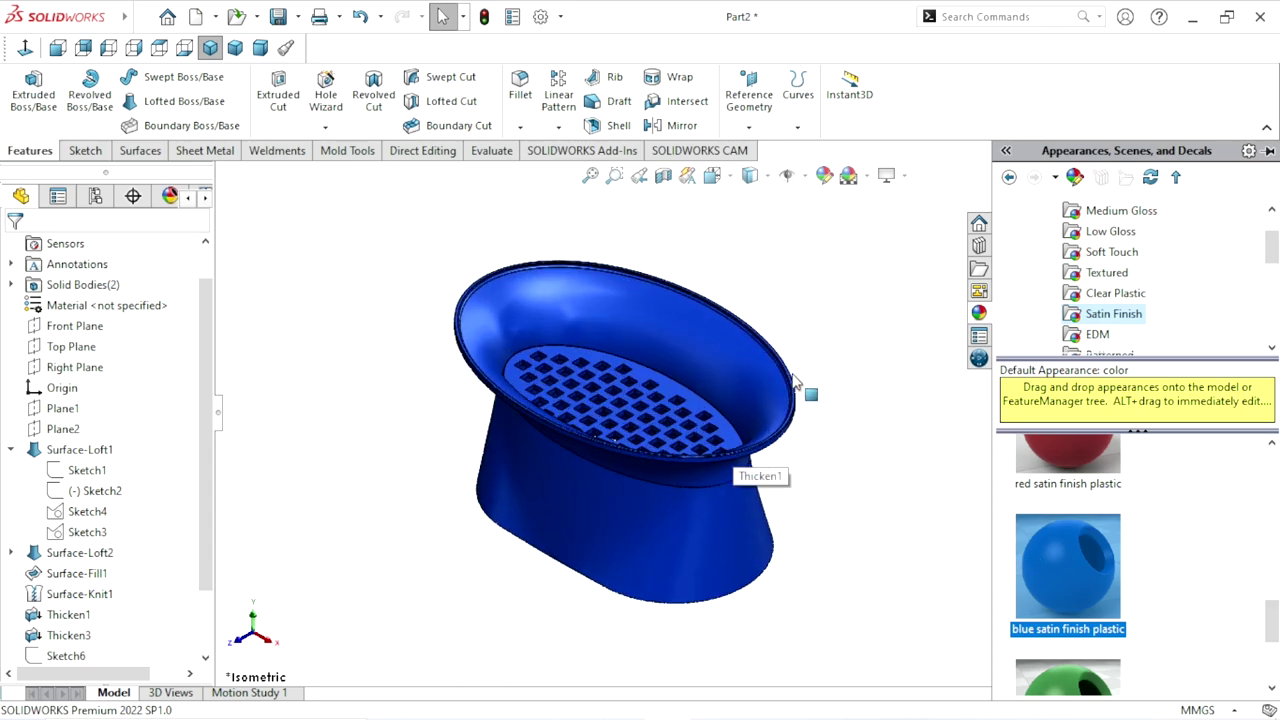
scroll(740, 428, "down", 3)
left_click(880, 443)
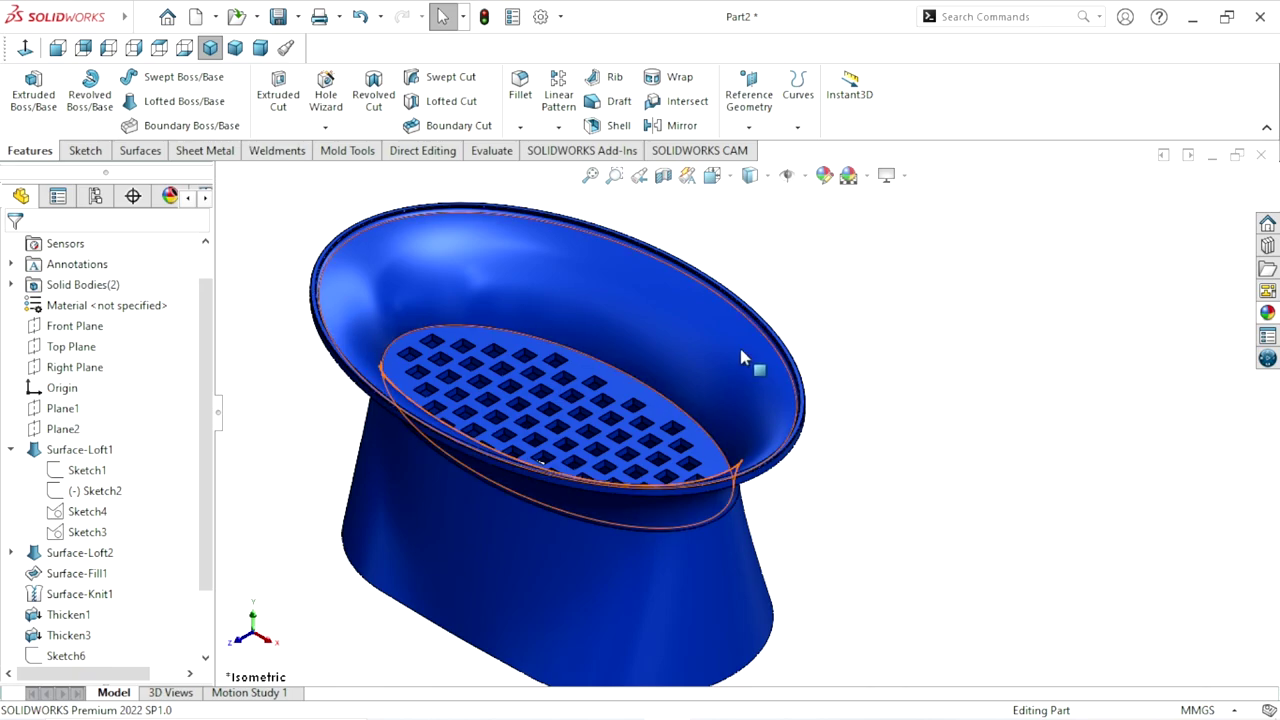
mouse_move(740, 350)
middle_mouse_down()
mouse_move(730, 520)
mouse_move(720, 473)
mouse_move(754, 443)
mouse_move(757, 520)
mouse_move(703, 422)
middle_mouse_up()
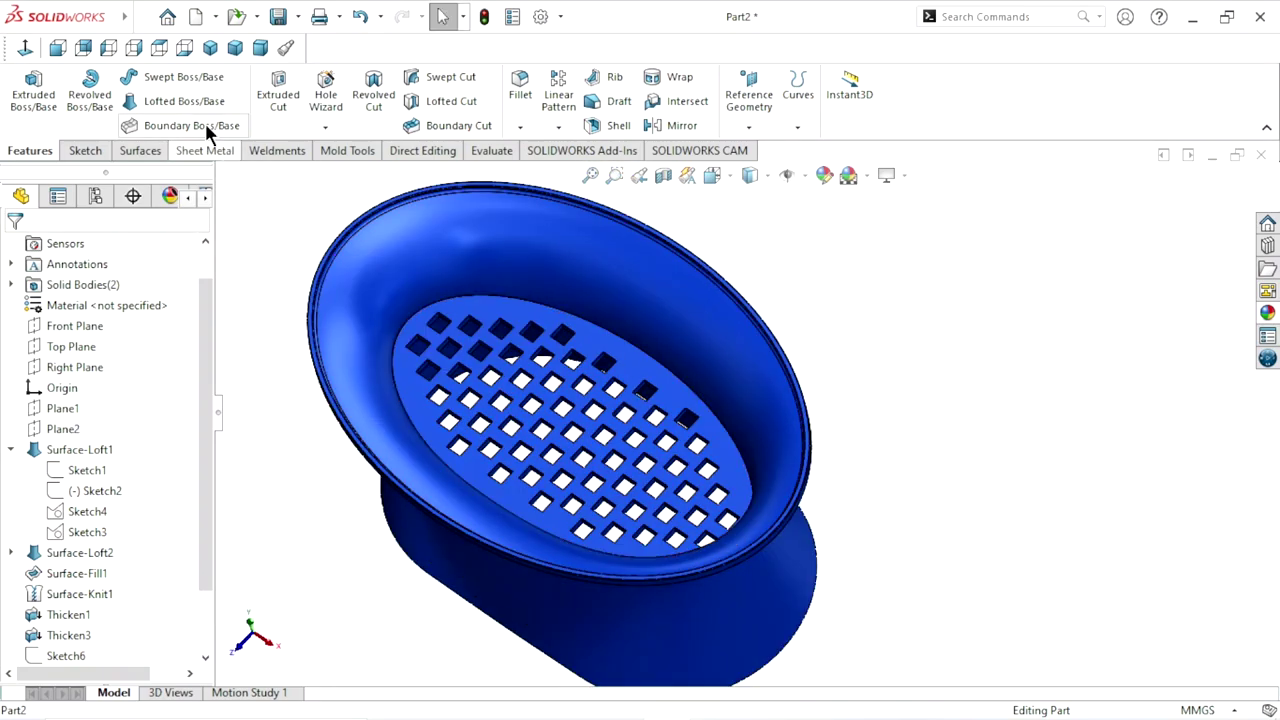
Step: Check the dish from Front, Back, Left, Right, Top and Bottom views, then return to isometric
left_click(64, 55)
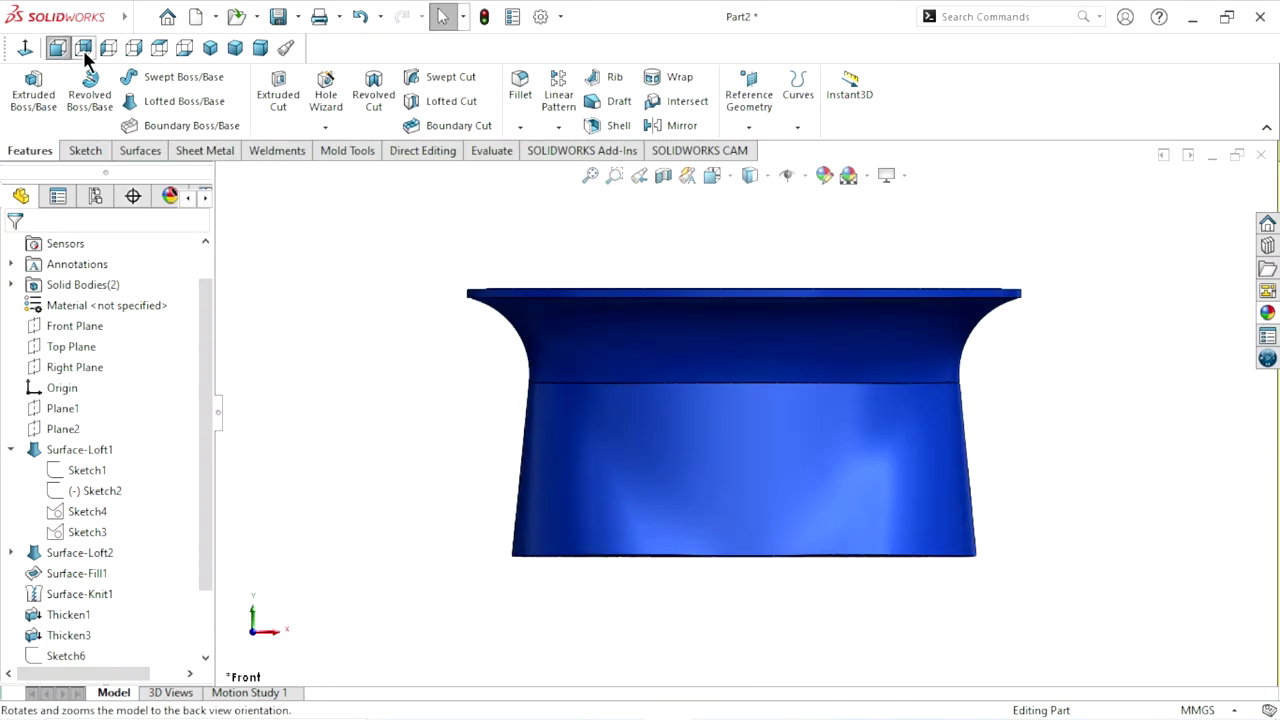
left_click(86, 56)
left_click(105, 50)
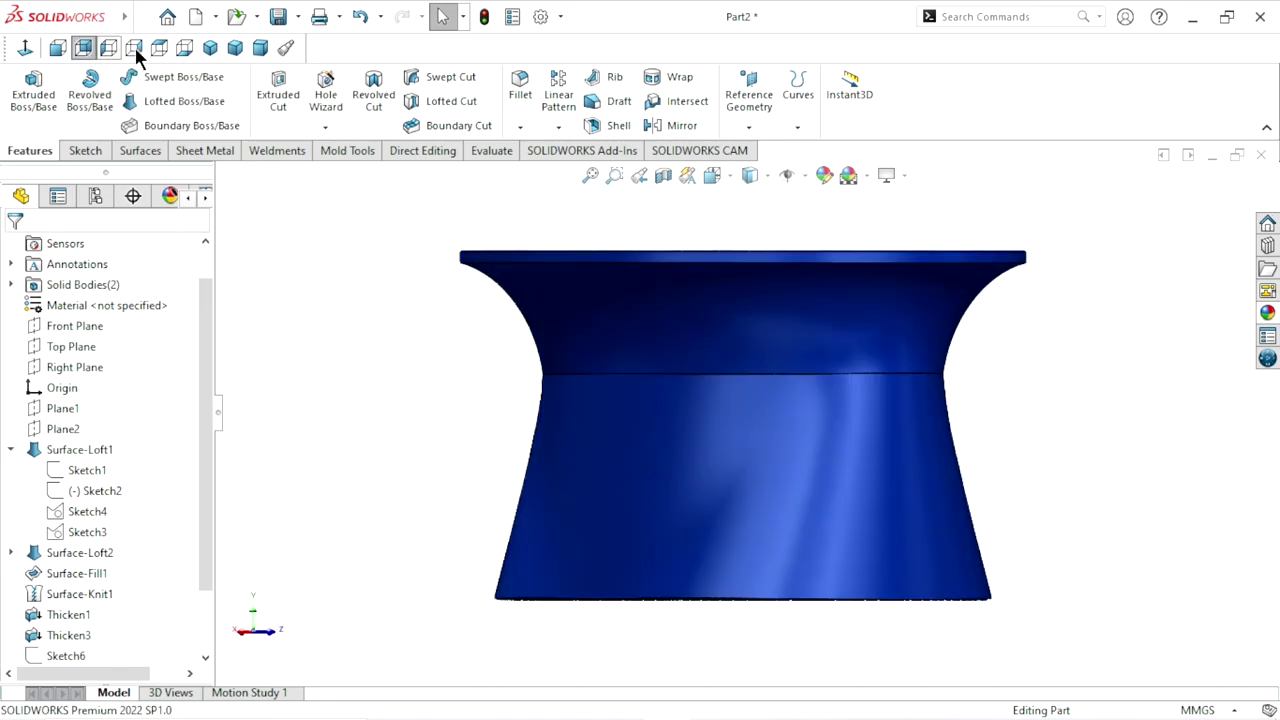
left_click(138, 50)
left_click(159, 46)
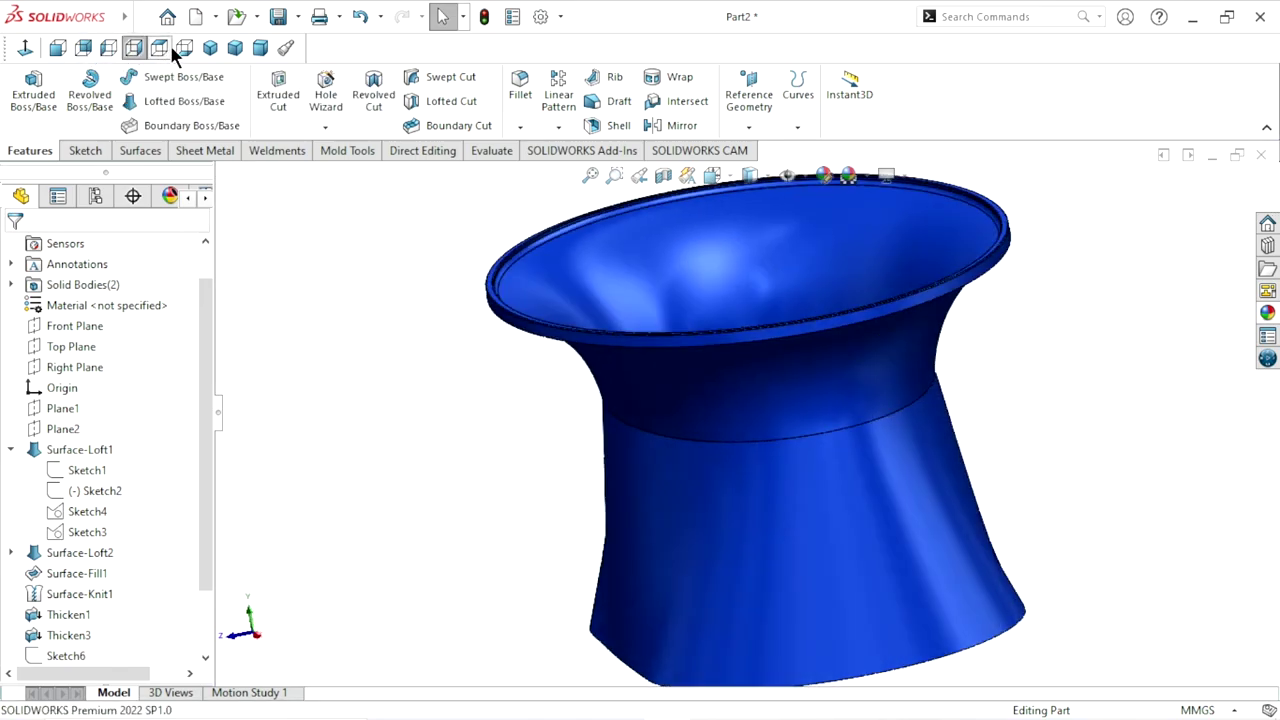
left_click(185, 48)
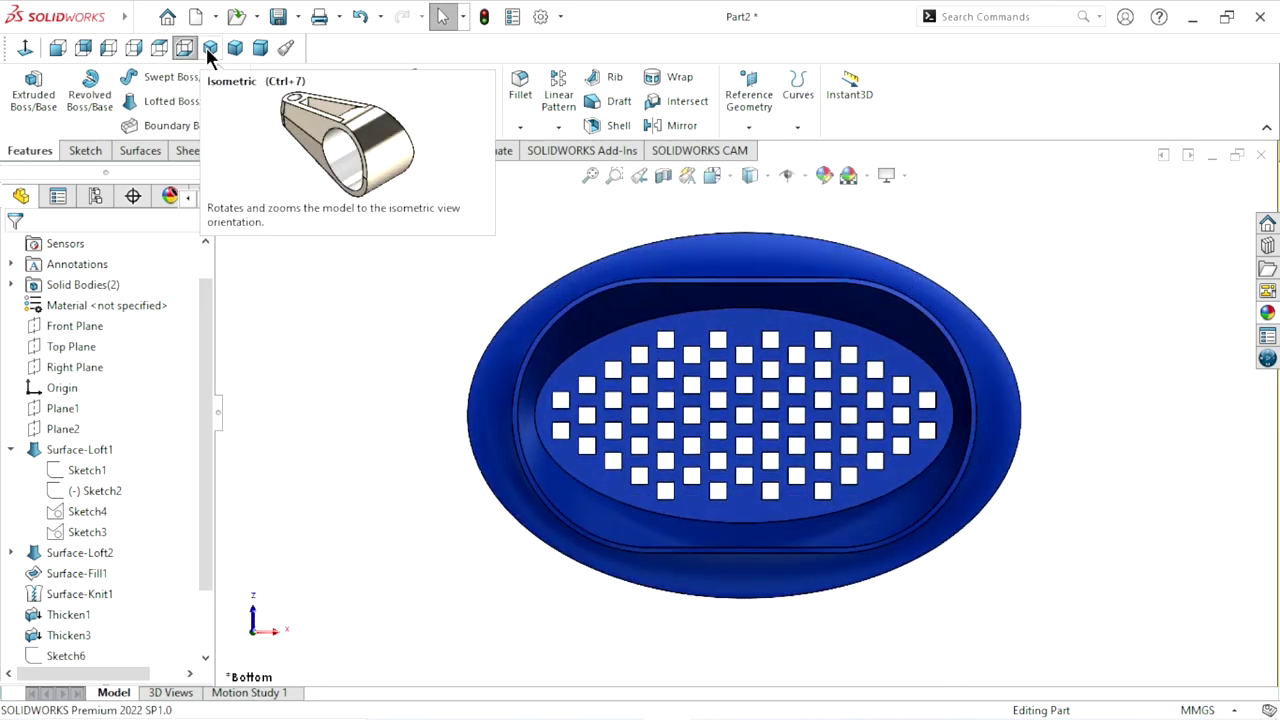
left_click(207, 47)
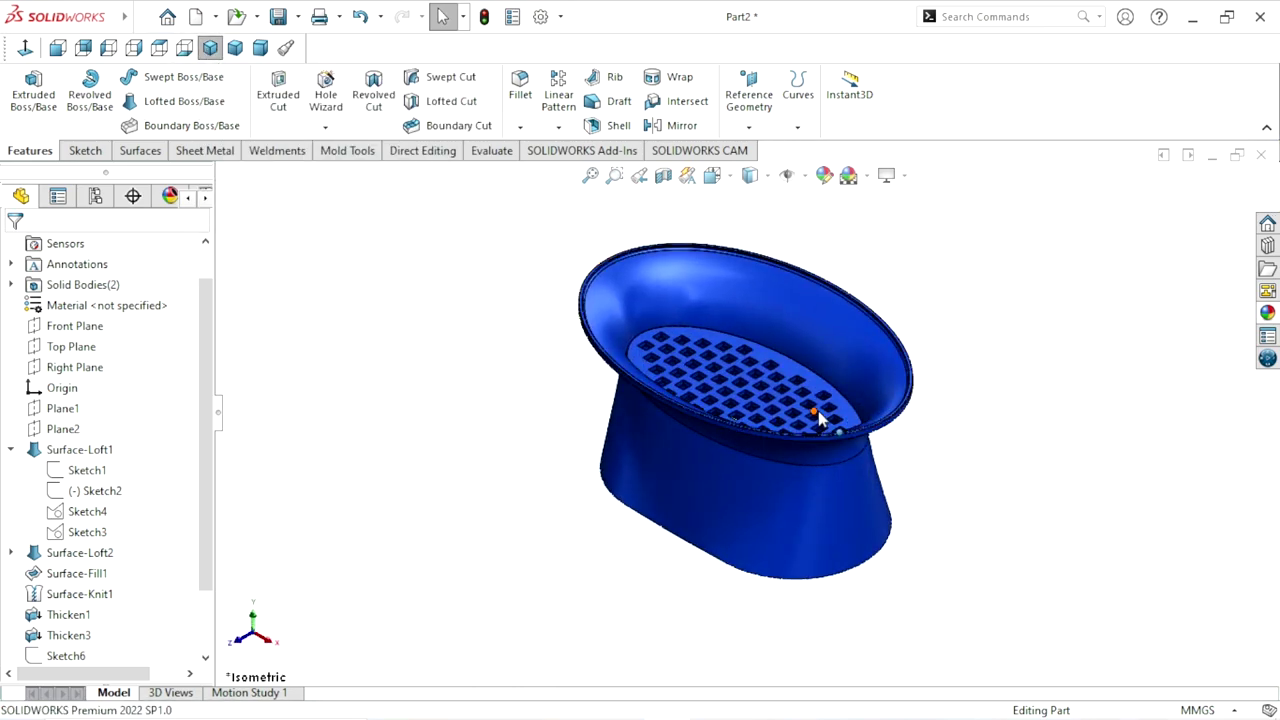
scroll(808, 452, "down", 1)
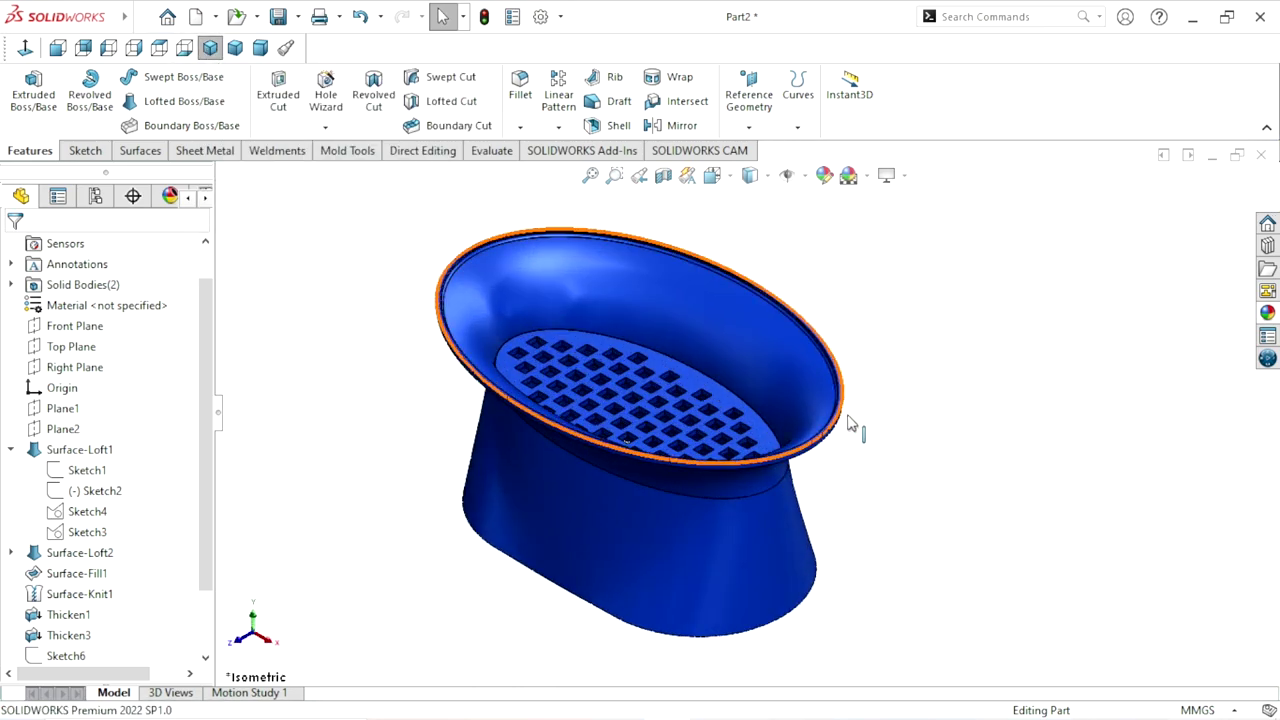